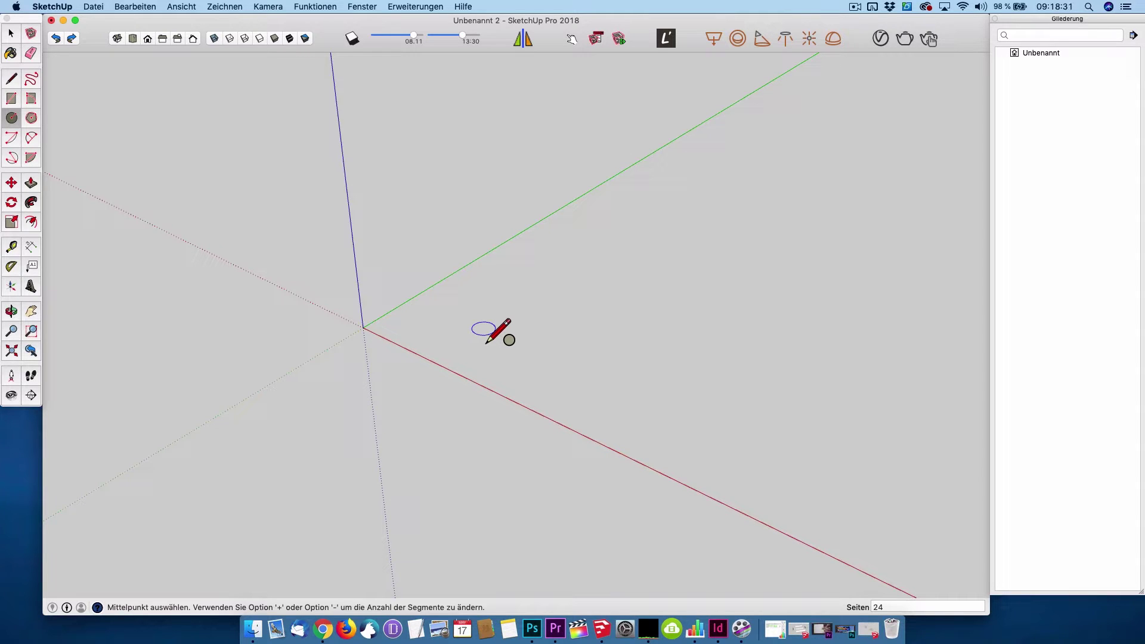
Step: Draw a 127 mm circle at the origin and pull it up into a thin disc
{"action": "left_click", "coordinate": [363, 328]}
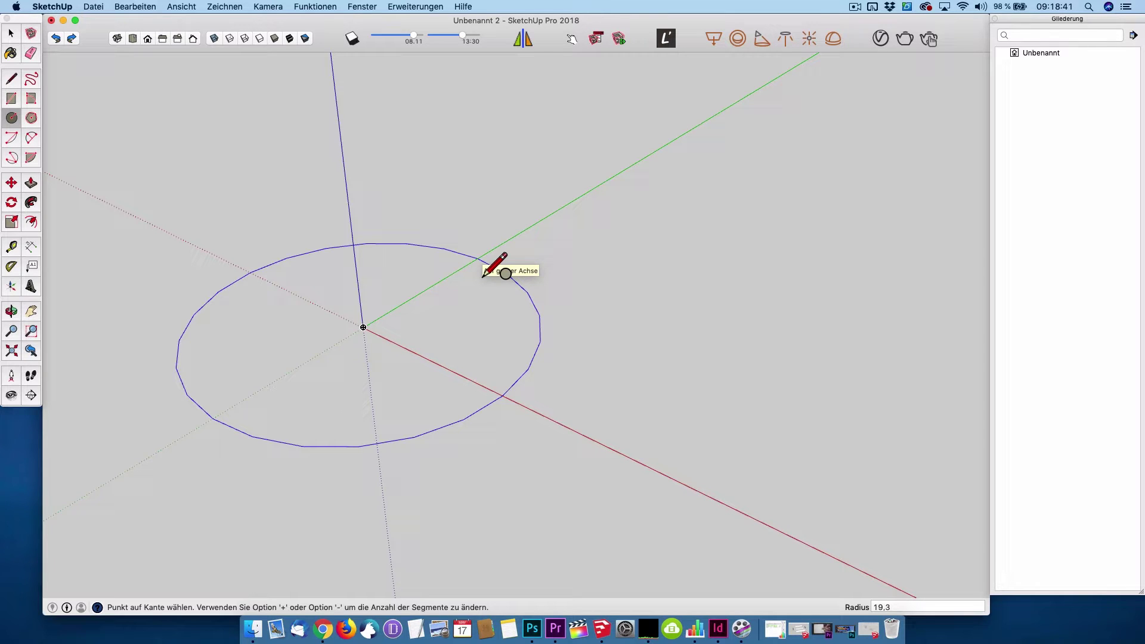
{"action": "type", "text": "127"}
{"action": "key", "text": "Return"}
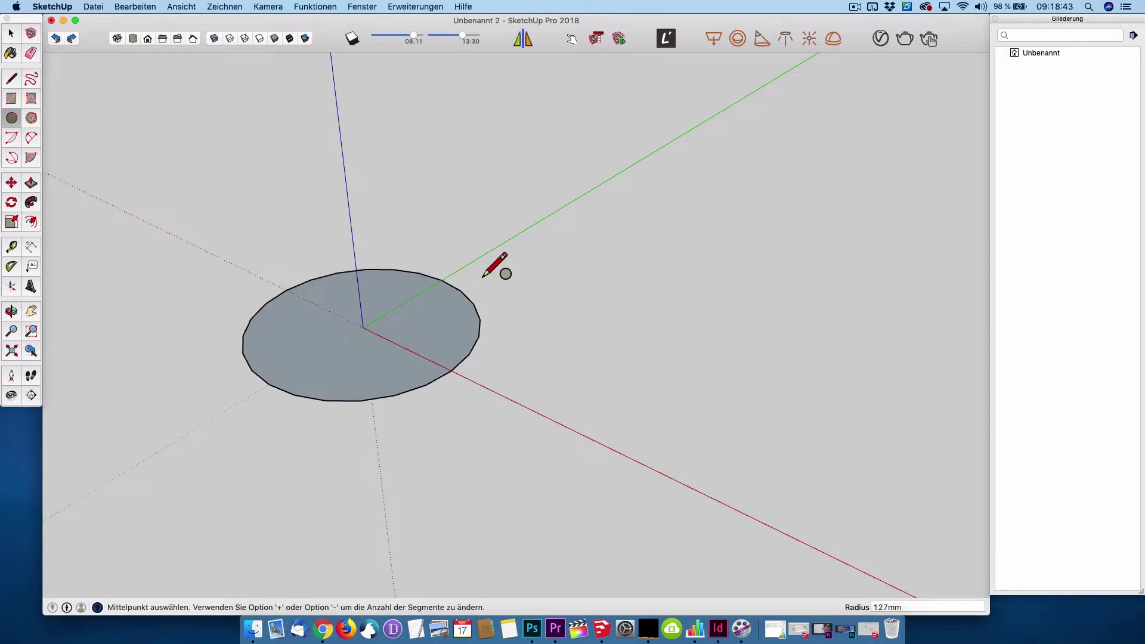
{"action": "key", "text": "space"}
{"action": "double_click", "coordinate": [333, 328]}
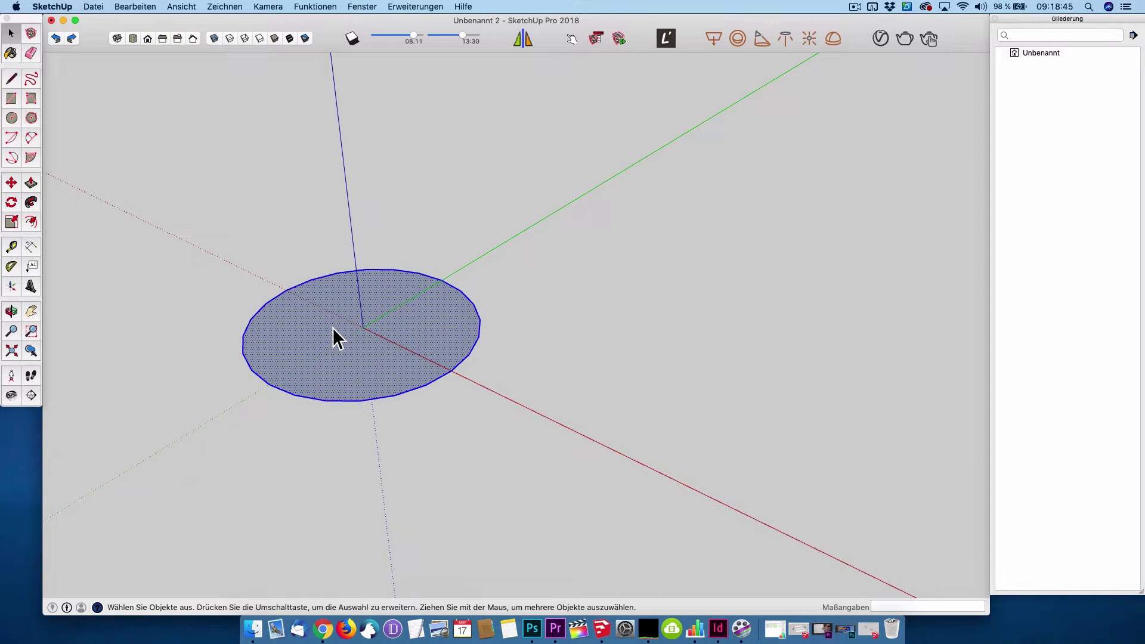
{"action": "key", "text": "p"}
{"action": "left_click", "coordinate": [355, 343]}
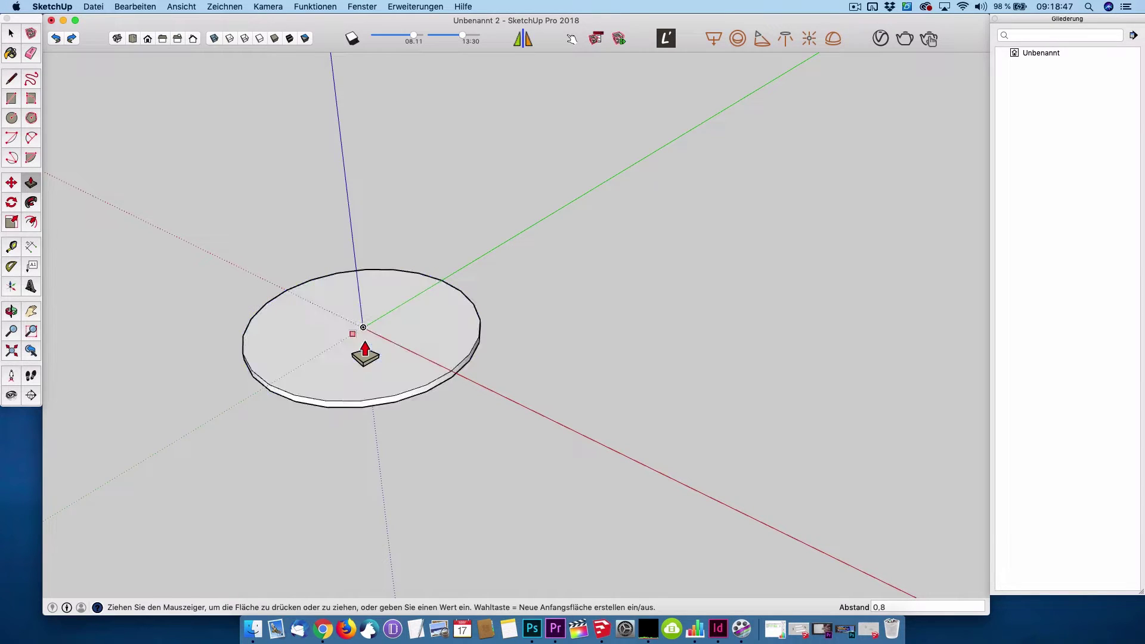
{"action": "key", "text": "Return"}
Step: Group the disc and rename it Sägeblatt in the Outliner
{"action": "key", "text": "space"}
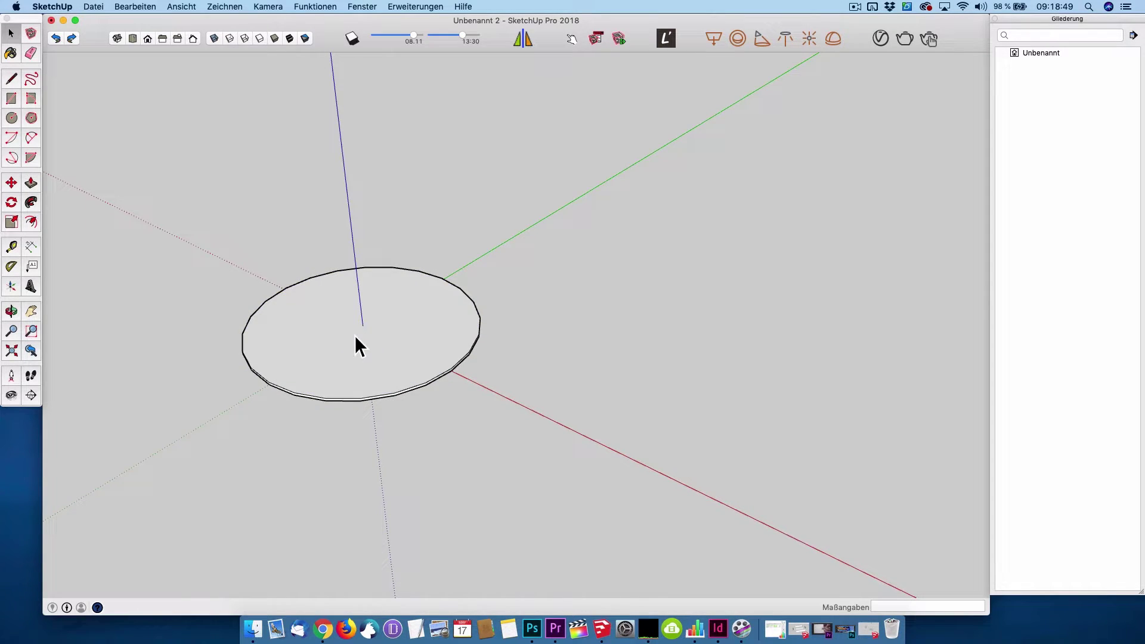
{"action": "triple_click", "coordinate": [359, 355]}
{"action": "key", "text": "super+g"}
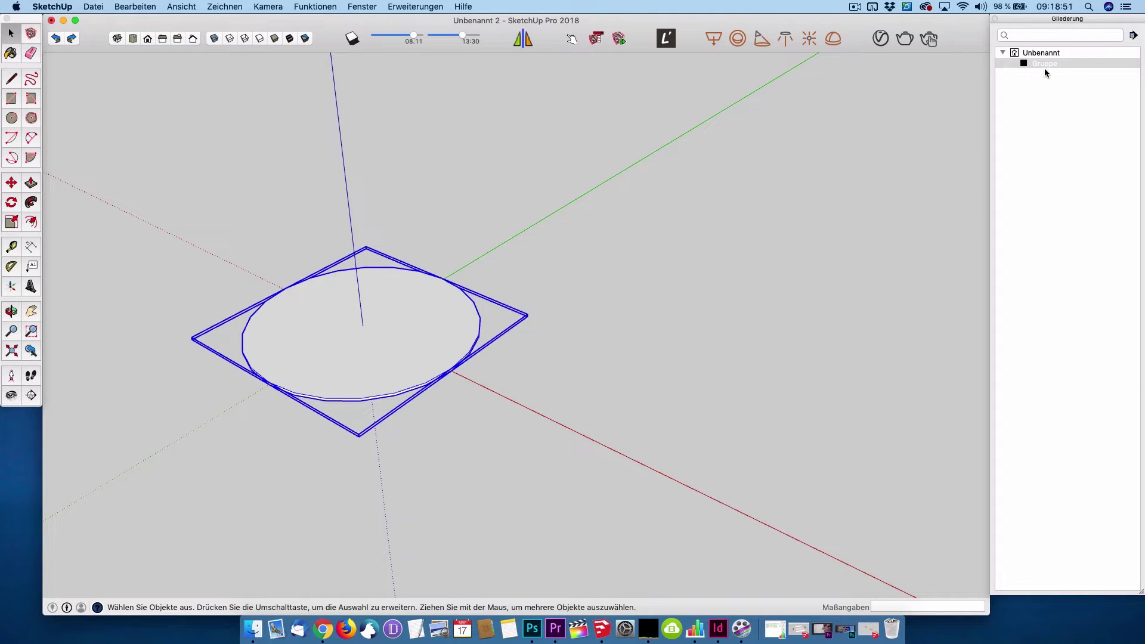
{"action": "right_click", "coordinate": [1044, 63]}
{"action": "left_click", "coordinate": [984, 291]}
{"action": "type", "text": "S"}
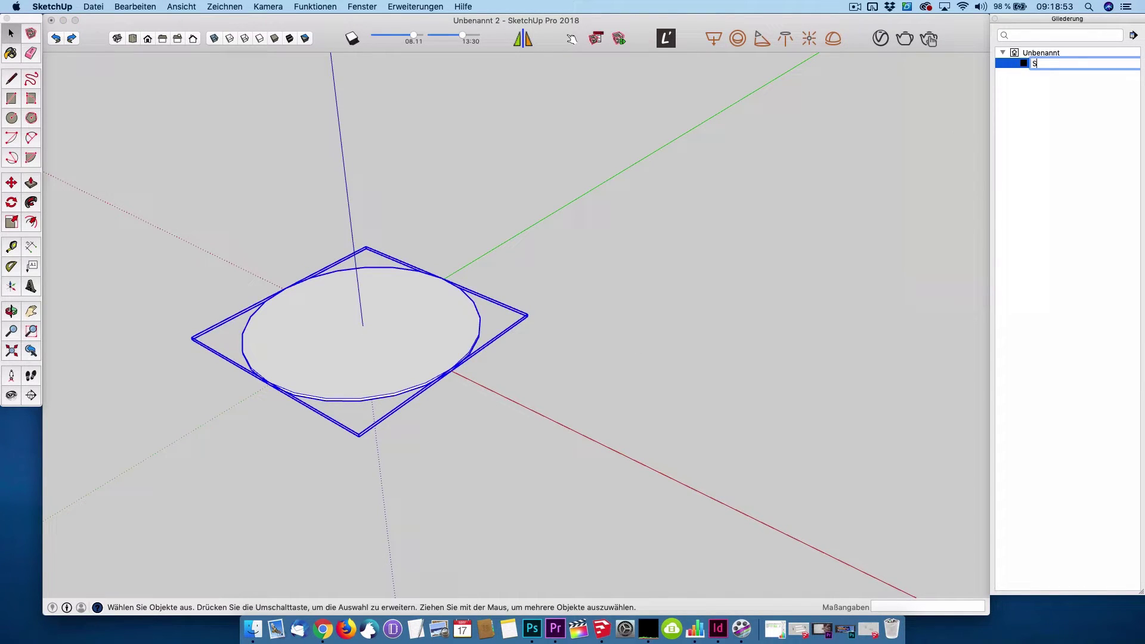
{"action": "type", "text": "ägeblatt"}
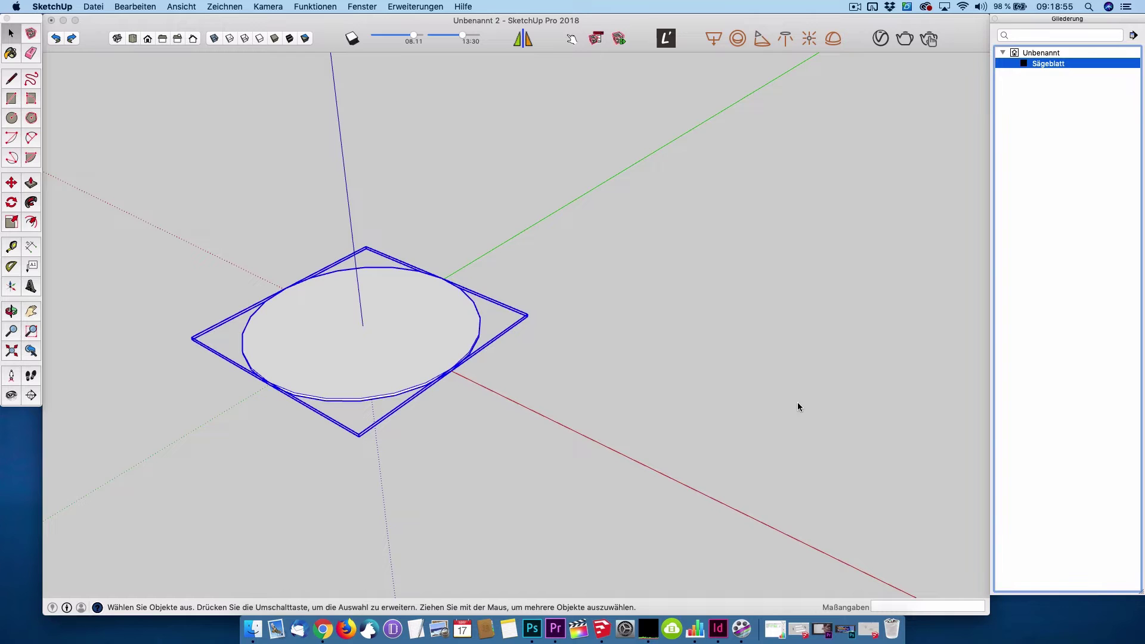
{"action": "left_click", "coordinate": [607, 483]}
{"action": "mouse_move", "coordinate": [519, 412]}
{"action": "middle_mouse_down", "text": "shift"}
{"action": "mouse_move", "coordinate": [579, 328]}
{"action": "mouse_move", "coordinate": [702, 401]}
{"action": "mouse_move", "coordinate": [592, 388]}
{"action": "mouse_move", "coordinate": [563, 353]}
{"action": "middle_mouse_up", "text": "shift"}
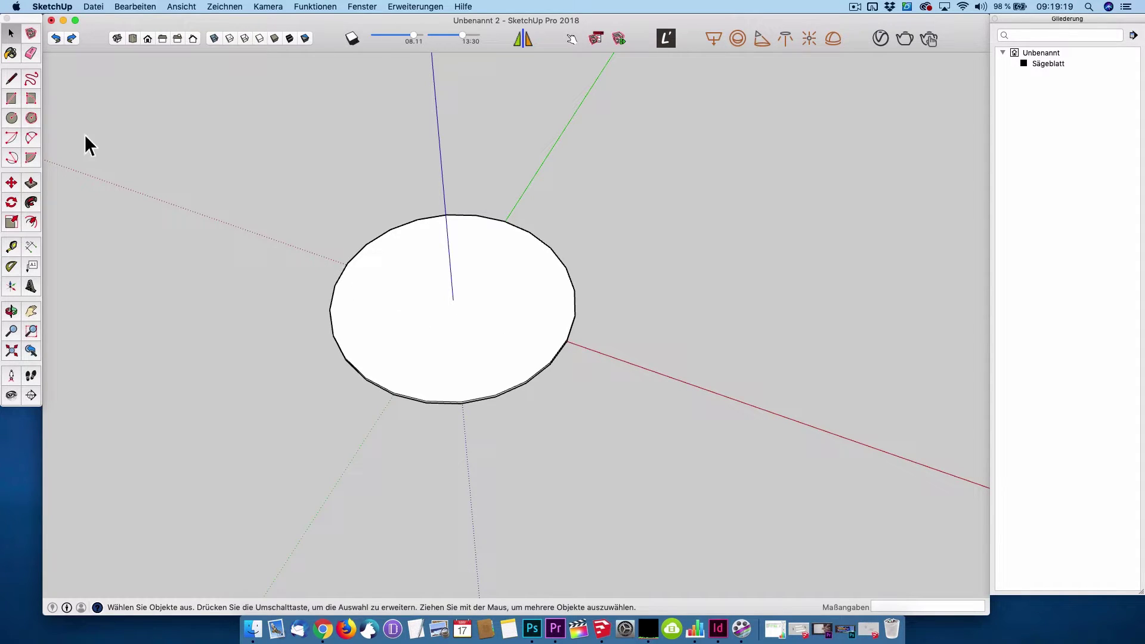
Step: Draw edges from the disc centre: 13cm along green, 145 along red, then 2 along green
{"action": "left_click", "coordinate": [11, 79]}
{"action": "left_click", "coordinate": [453, 301]}
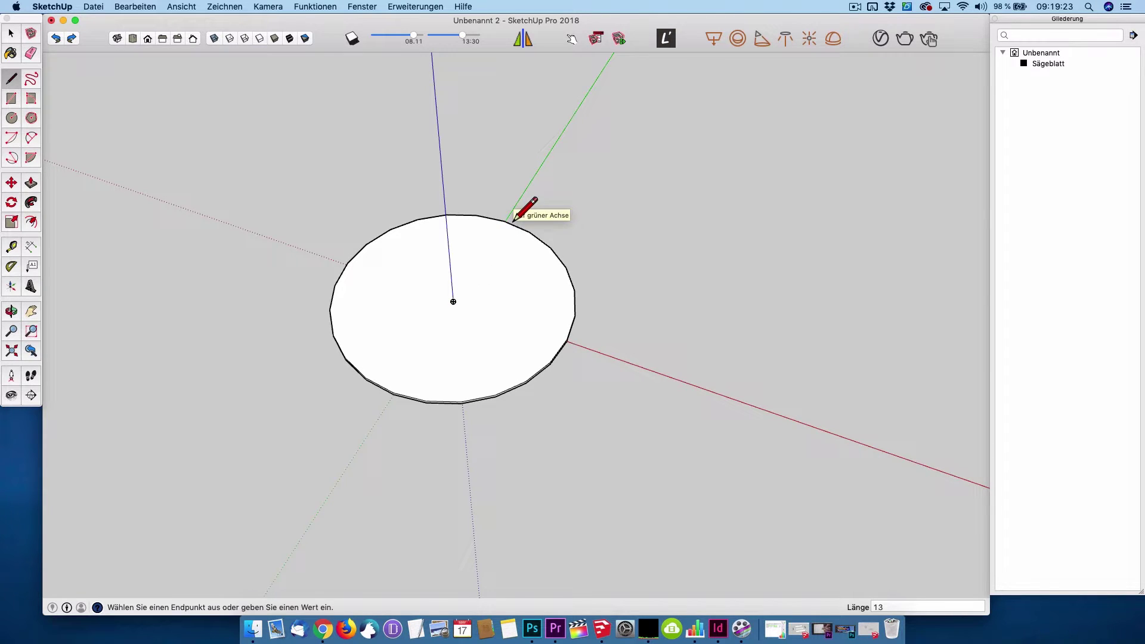
{"action": "type", "text": "13cm"}
{"action": "key", "text": "Return"}
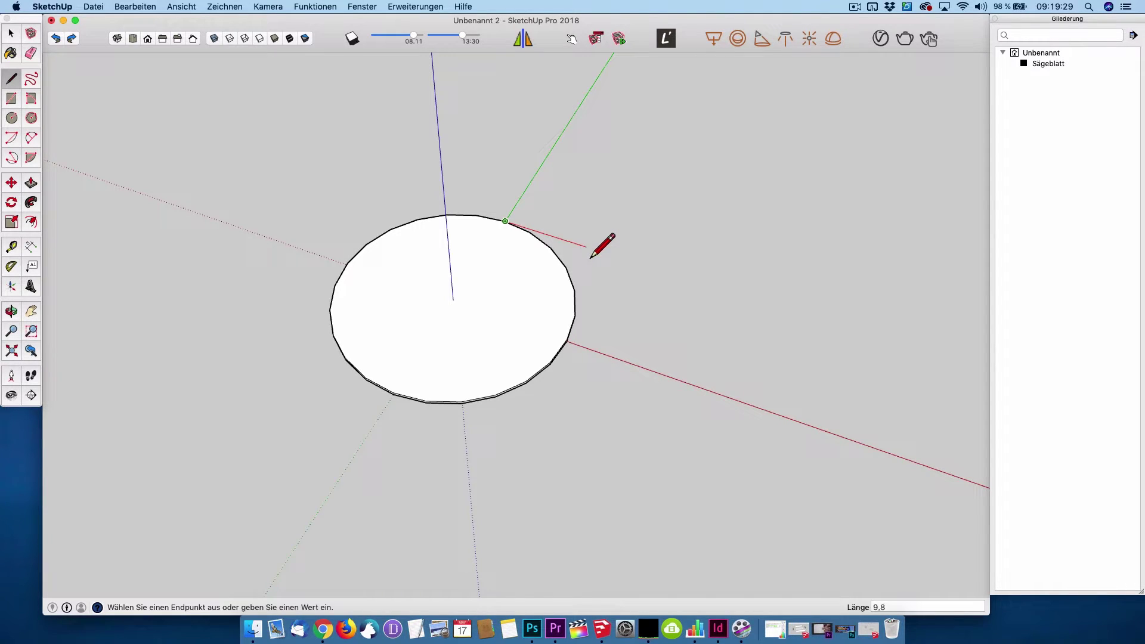
{"action": "type", "text": "145"}
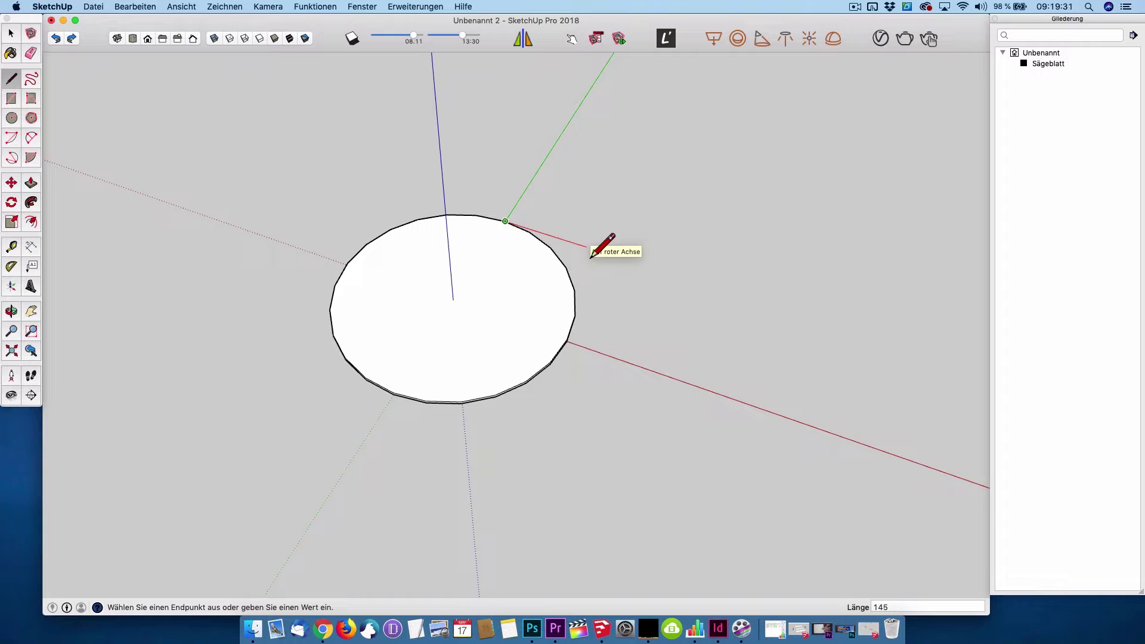
{"action": "key", "text": "Return"}
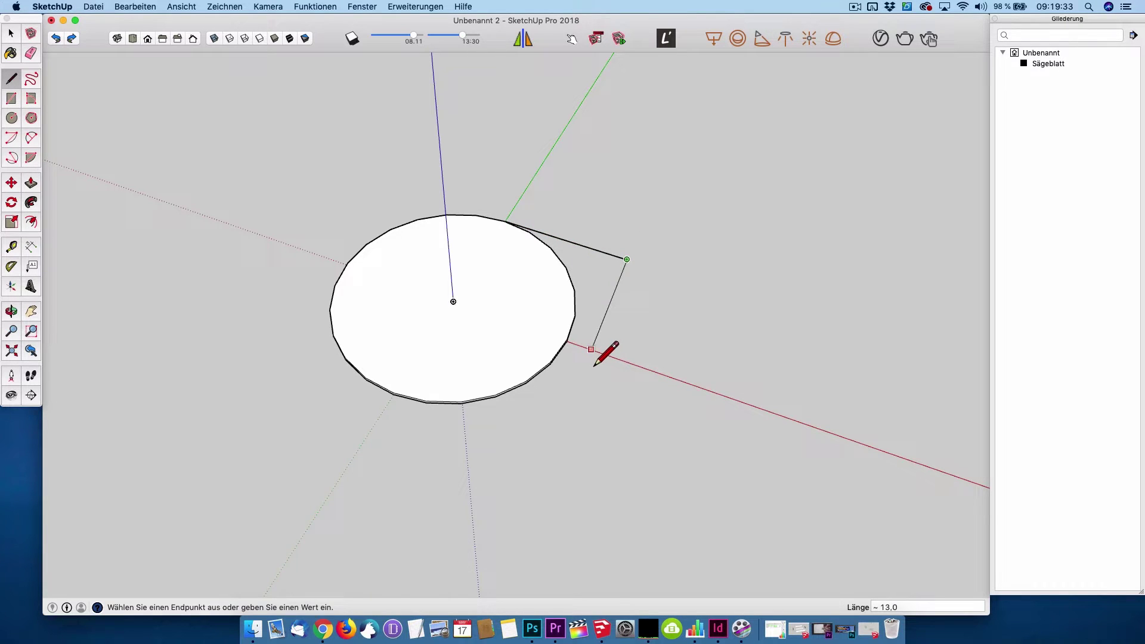
{"action": "type", "text": "26c"}
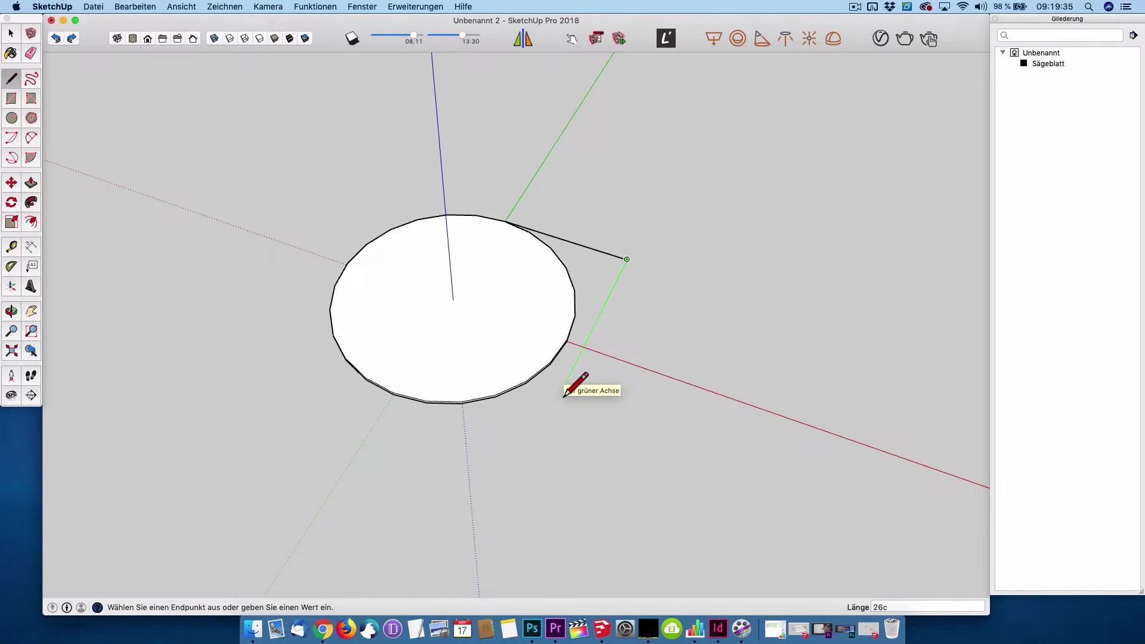
{"action": "type", "text": "14.5"}
{"action": "key", "text": "Return"}
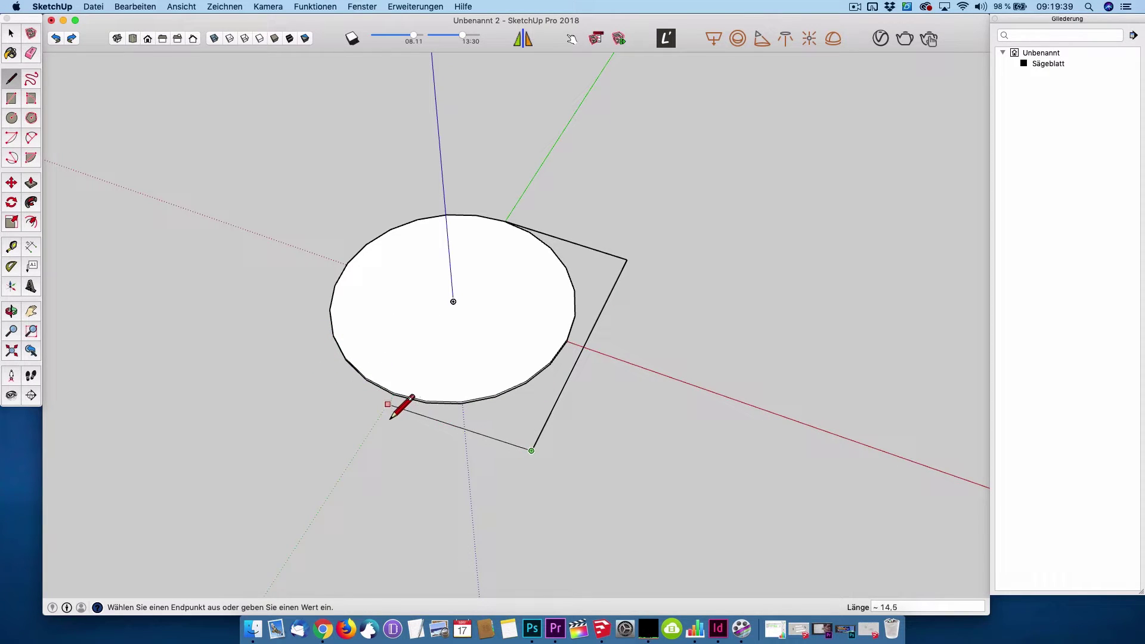
Step: Add the remaining edges to close the rectangle face around the disc, then select it
{"action": "left_click", "coordinate": [509, 233]}
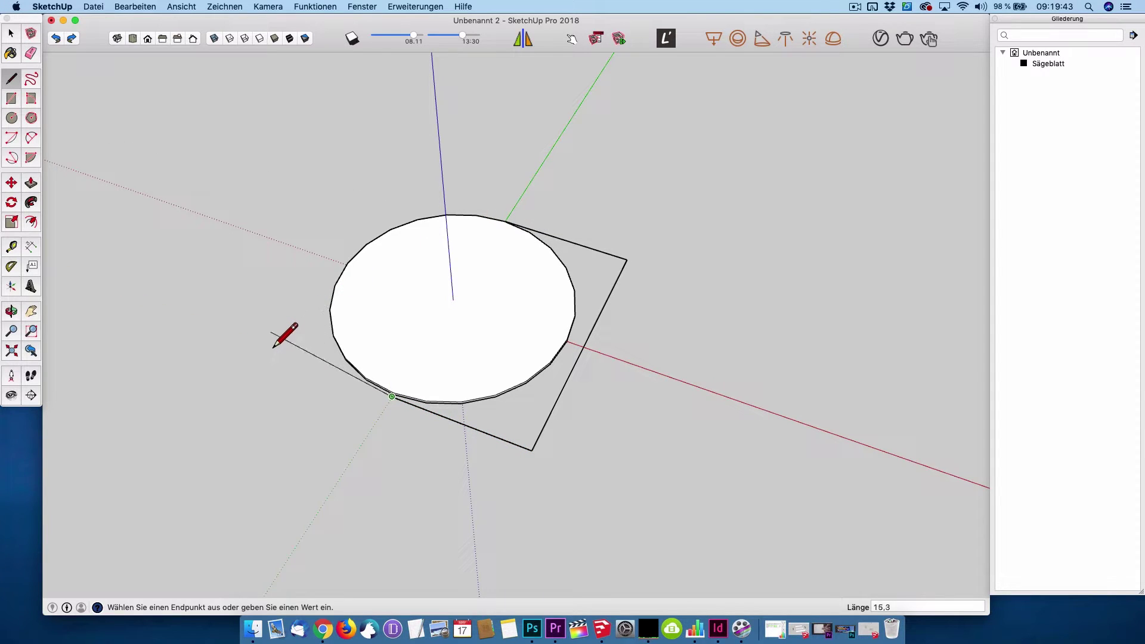
{"action": "type", "text": "1"}
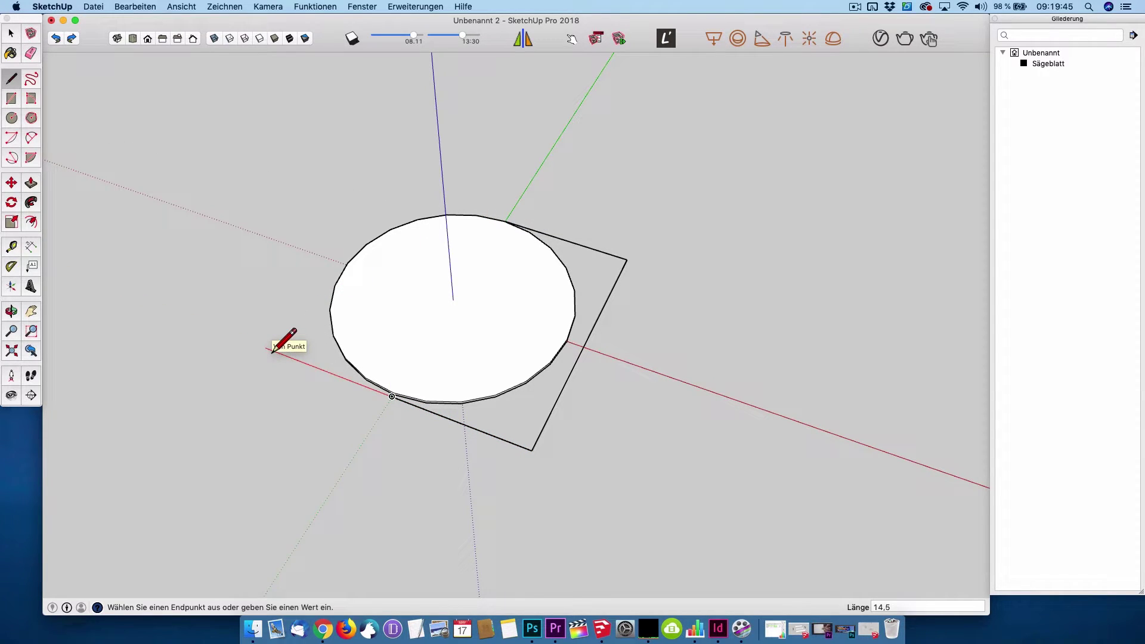
{"action": "key", "text": "Return"}
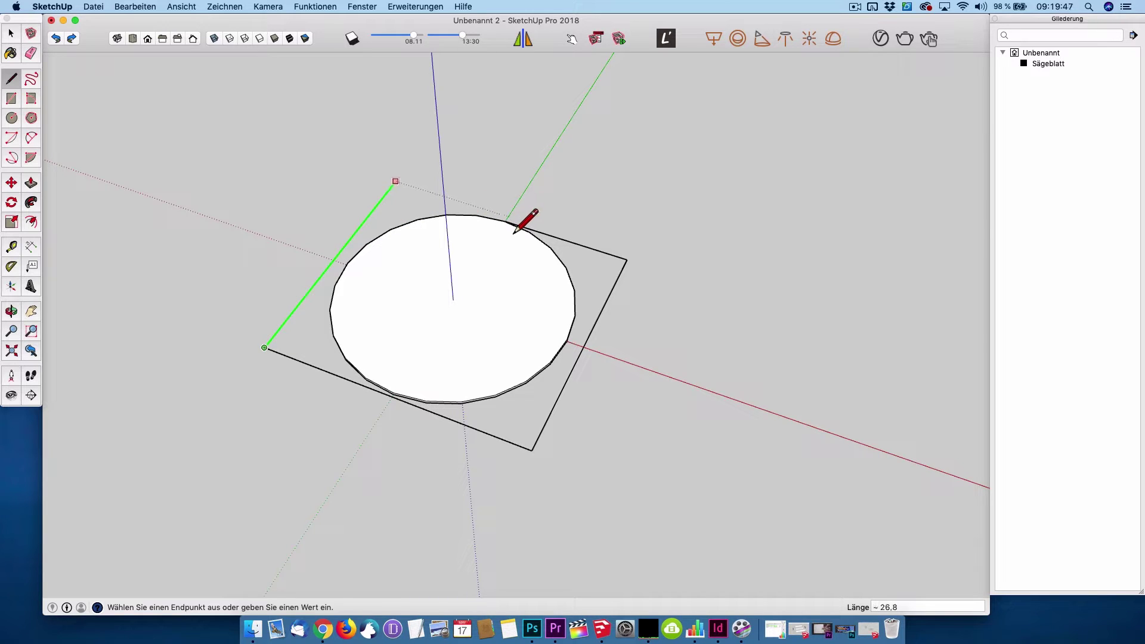
{"action": "left_click", "coordinate": [630, 273]}
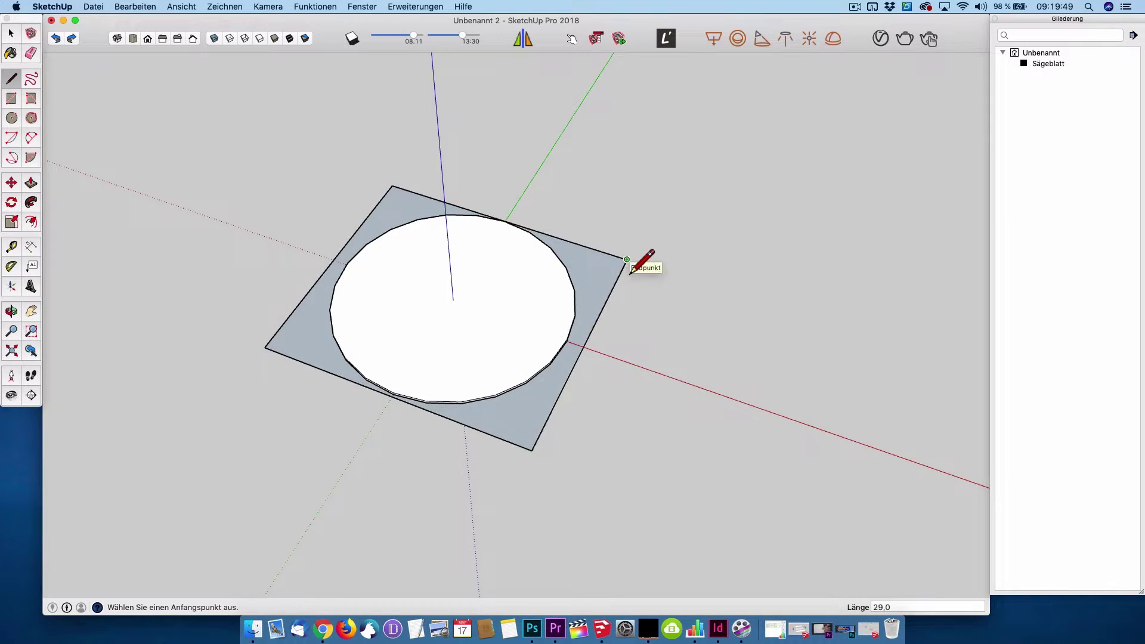
{"action": "key", "text": "space"}
{"action": "left_click", "coordinate": [601, 277]}
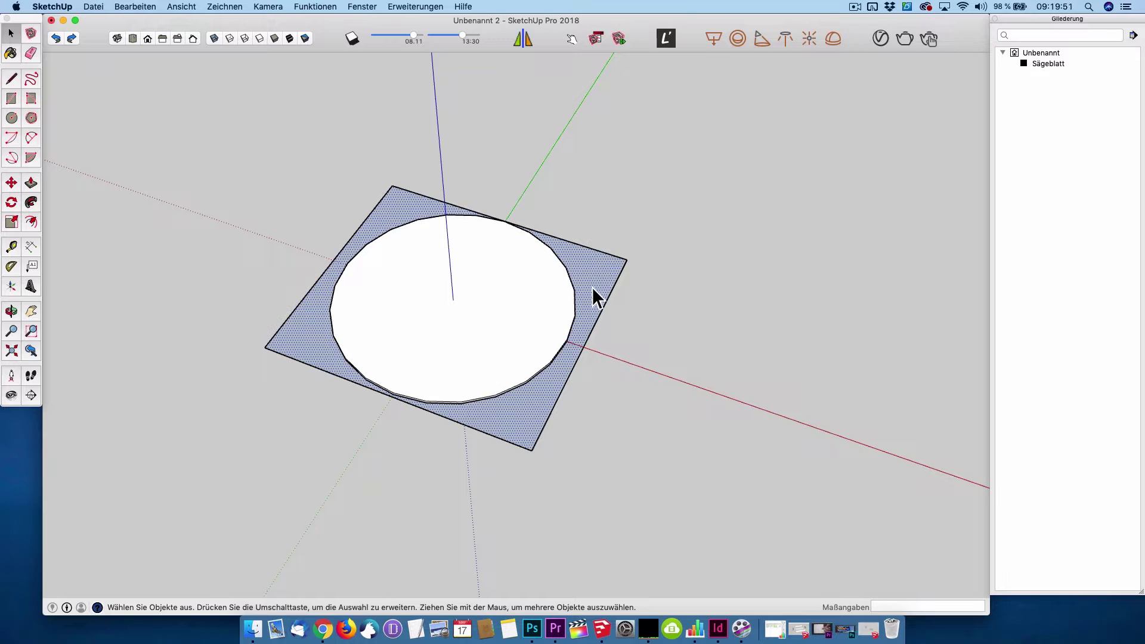
Step: Extrude the rectangle face into a 1,2-thick slab
{"action": "key", "text": "p"}
{"action": "left_click_drag", "start_coordinate": [593, 291], "coordinate": [603, 314]}
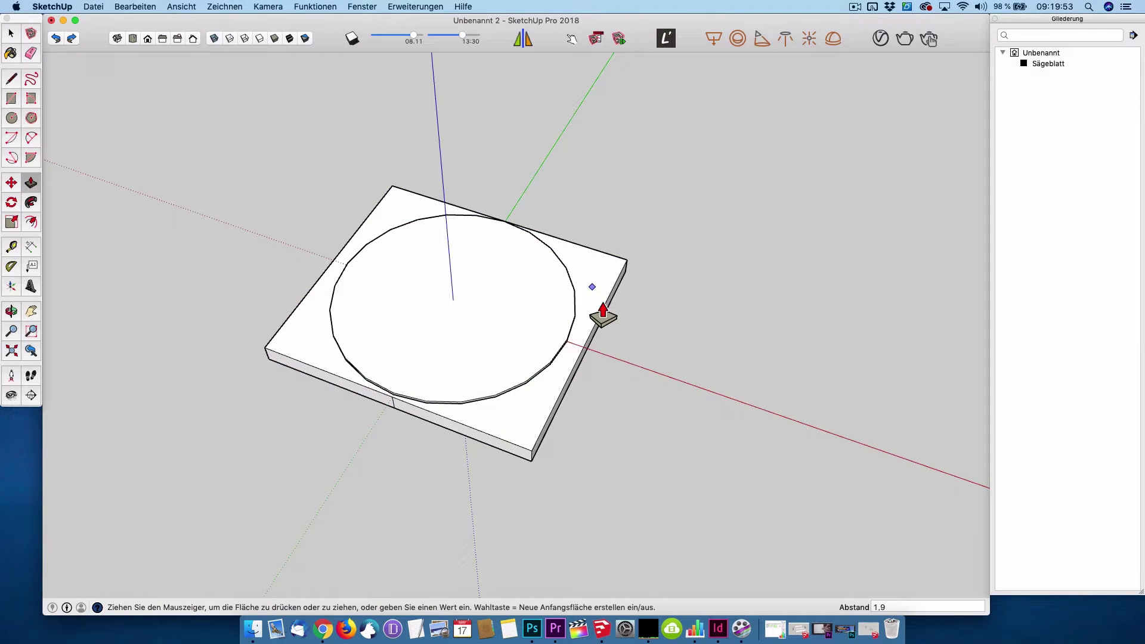
{"action": "type", "text": "1,2"}
{"action": "key", "text": "Return"}
{"action": "scroll", "coordinate": [397, 412], "scroll_direction": "up", "scroll_amount": 2}
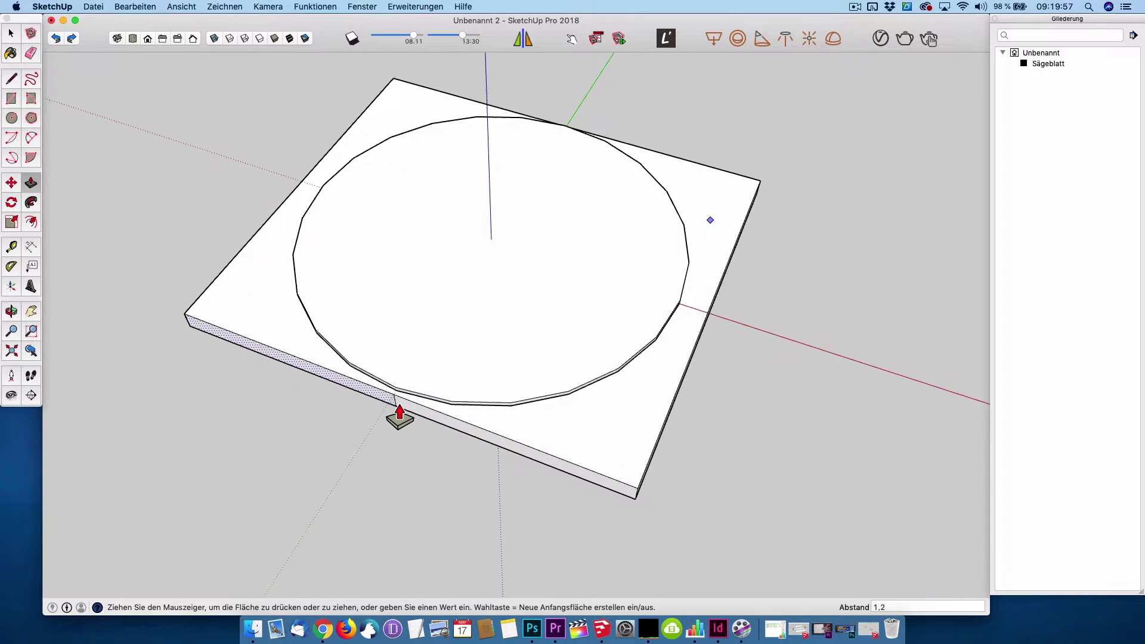
{"action": "scroll", "coordinate": [397, 412], "scroll_direction": "up", "scroll_amount": 2}
{"action": "key", "text": "e"}
{"action": "mouse_move", "coordinate": [471, 428]}
{"action": "middle_mouse_down"}
{"action": "mouse_move", "coordinate": [503, 194]}
{"action": "mouse_move", "coordinate": [864, 396]}
{"action": "mouse_move", "coordinate": [608, 322]}
{"action": "mouse_move", "coordinate": [688, 436]}
{"action": "middle_mouse_up"}
{"action": "scroll", "coordinate": [685, 425], "scroll_direction": "up", "scroll_amount": 5}
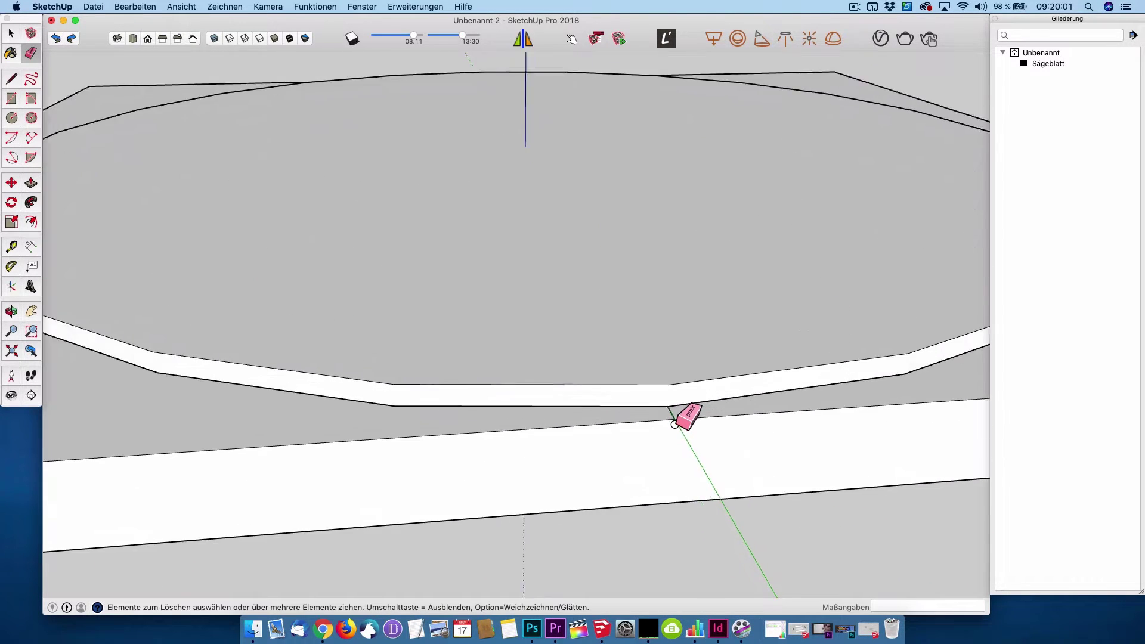
{"action": "scroll", "coordinate": [686, 420], "scroll_direction": "up", "scroll_amount": 1}
Step: Hide the Sägeblatt disc group
{"action": "key", "text": "space"}
{"action": "scroll", "coordinate": [491, 370], "scroll_direction": "down", "scroll_amount": 5}
{"action": "scroll", "coordinate": [418, 374], "scroll_direction": "down", "scroll_amount": 2}
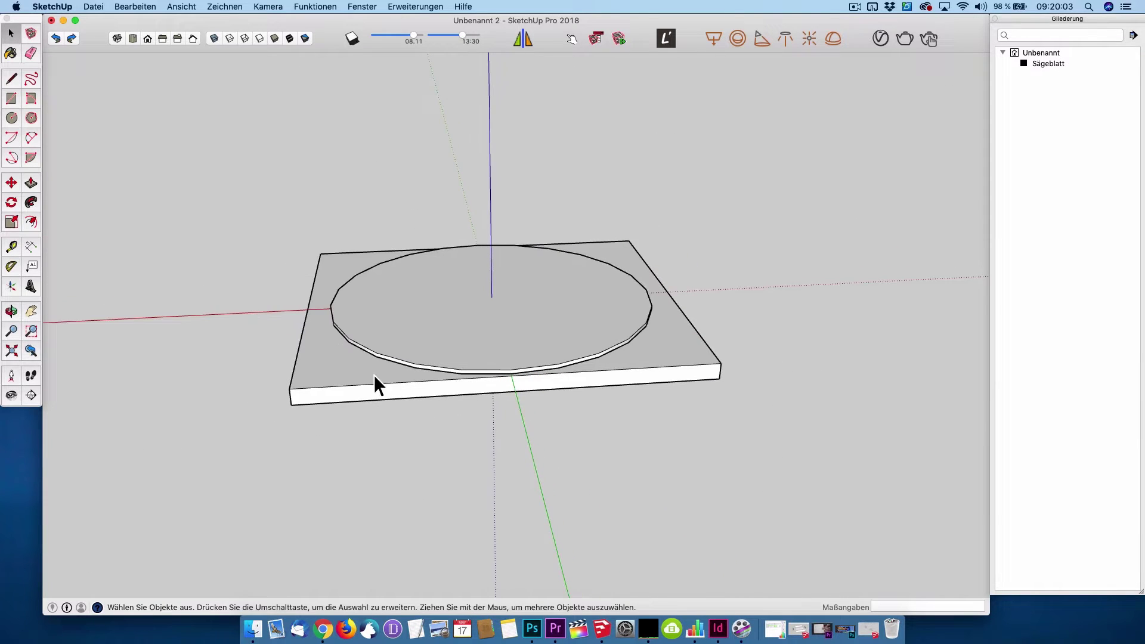
{"action": "mouse_move", "coordinate": [205, 279]}
{"action": "middle_mouse_down"}
{"action": "mouse_move", "coordinate": [838, 345]}
{"action": "mouse_move", "coordinate": [345, 366]}
{"action": "mouse_move", "coordinate": [531, 353]}
{"action": "middle_mouse_up"}
{"action": "left_click", "coordinate": [557, 343]}
{"action": "right_click", "coordinate": [557, 342]}
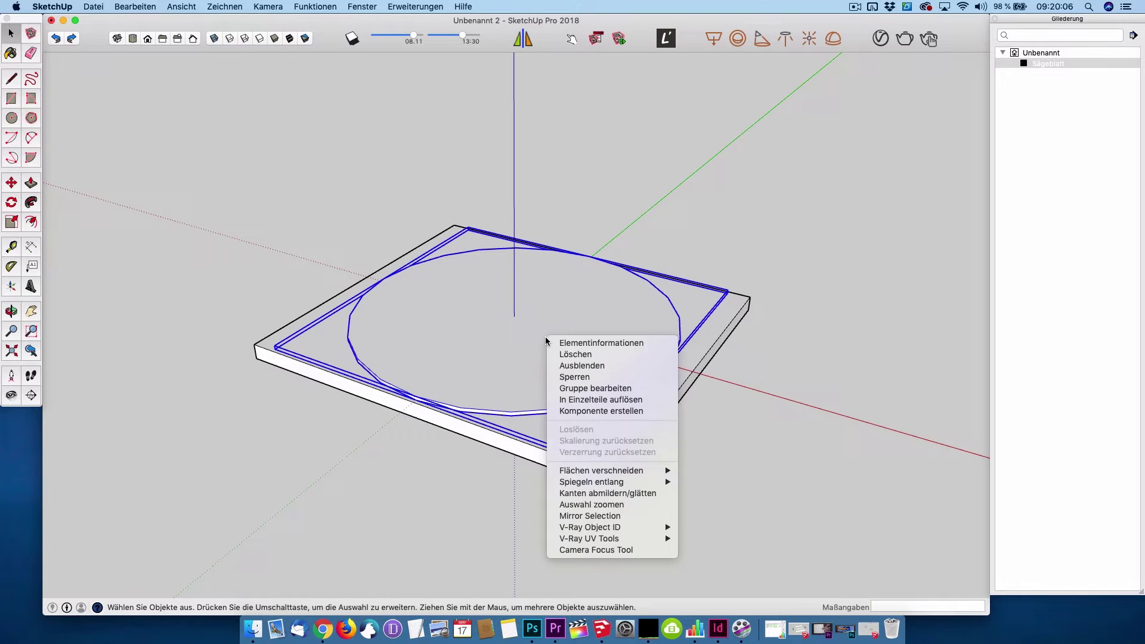
{"action": "left_click", "coordinate": [611, 367]}
Step: Select the whole slab and make it a group
{"action": "left_click", "coordinate": [521, 365]}
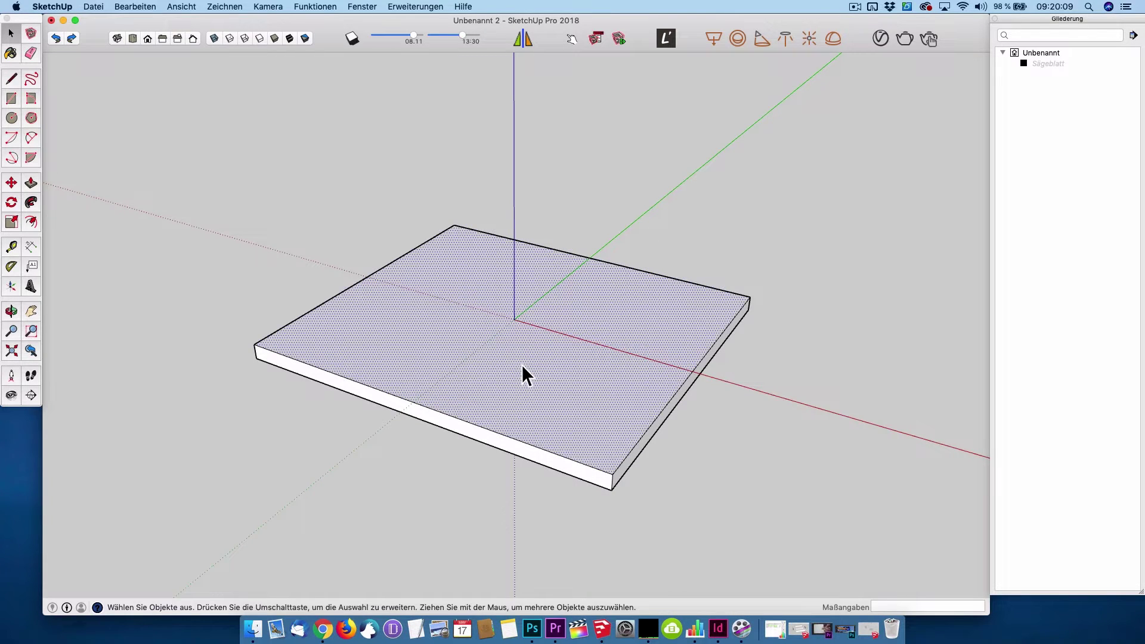
{"action": "double_click", "coordinate": [543, 371]}
{"action": "left_click", "coordinate": [542, 371]}
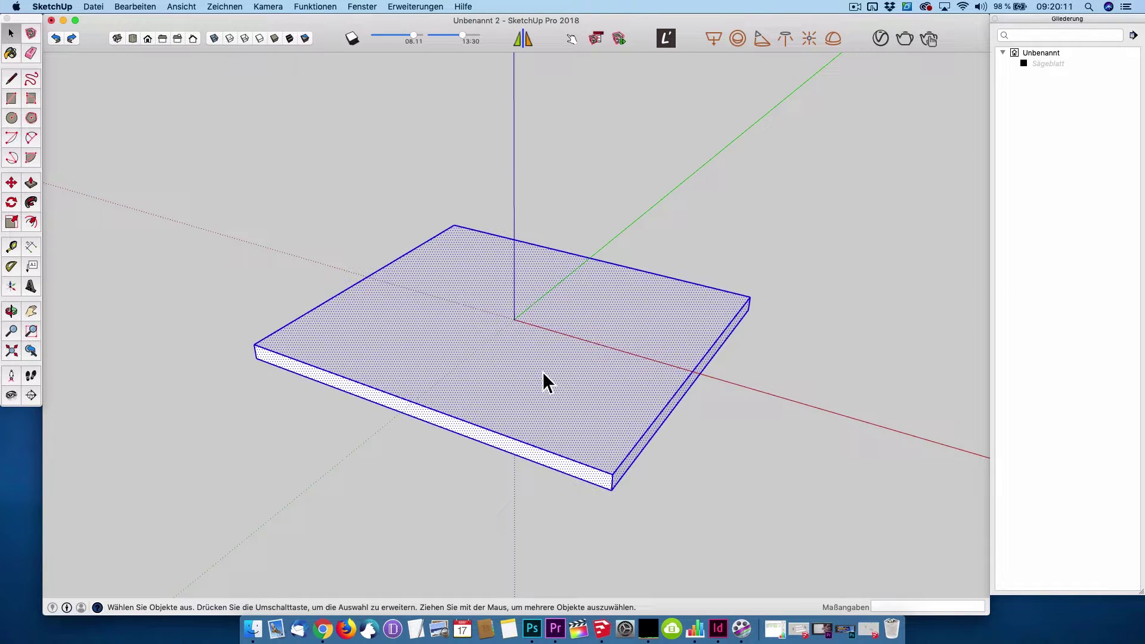
{"action": "key", "text": "super+g"}
{"action": "key", "text": "Escape"}
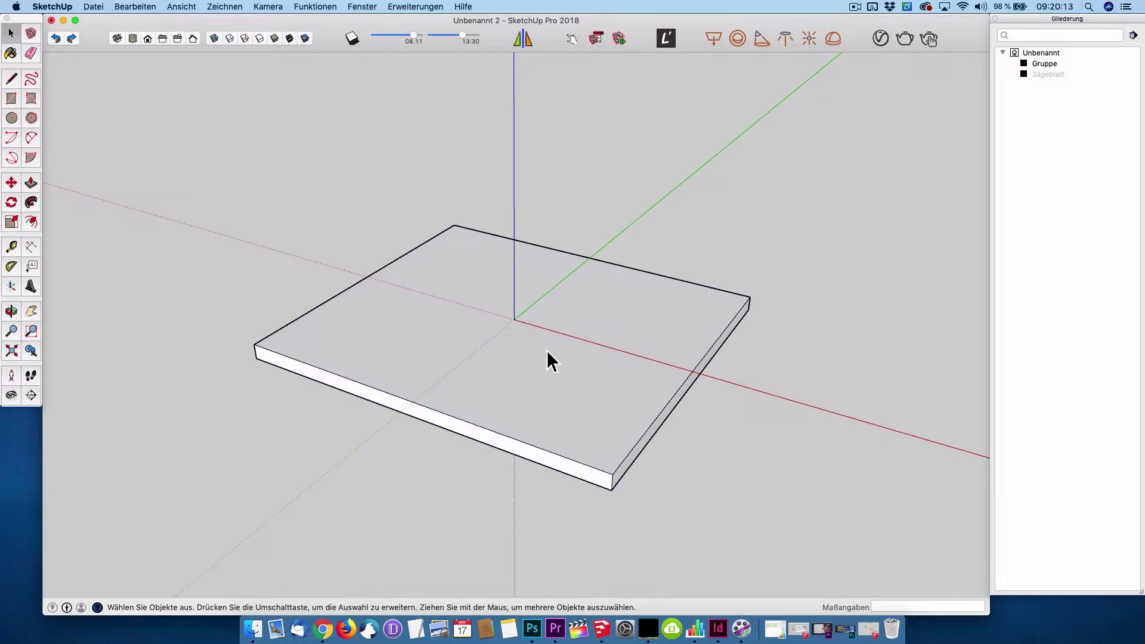
Step: Rotate-copy the slab 90° upright about its front corner to form a side panel
{"action": "left_click", "coordinate": [534, 339]}
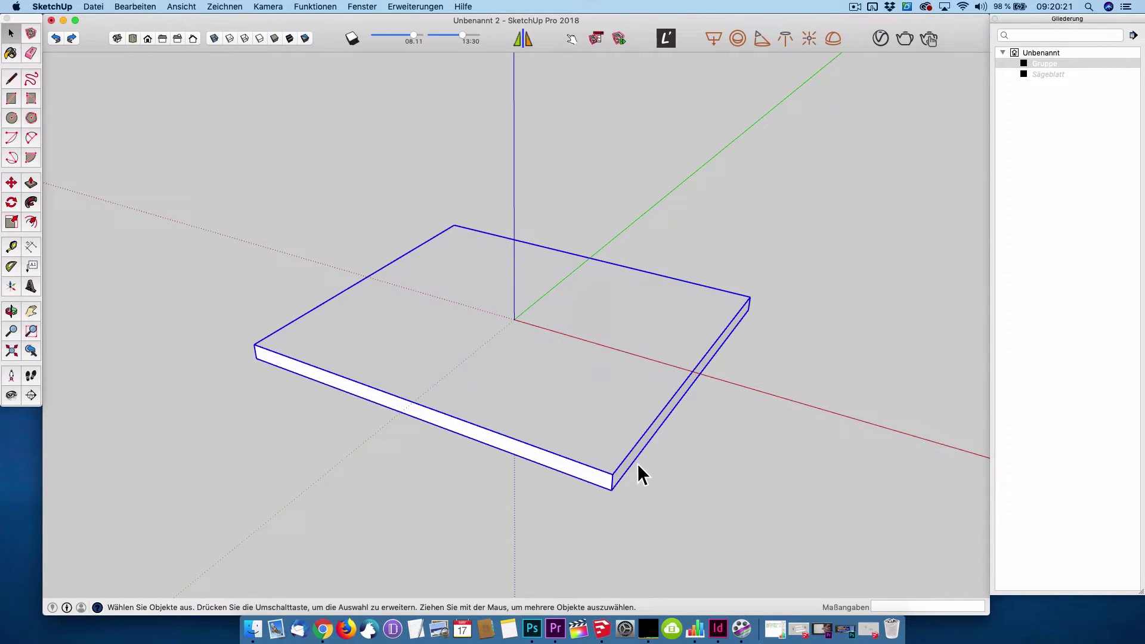
{"action": "key", "text": "m"}
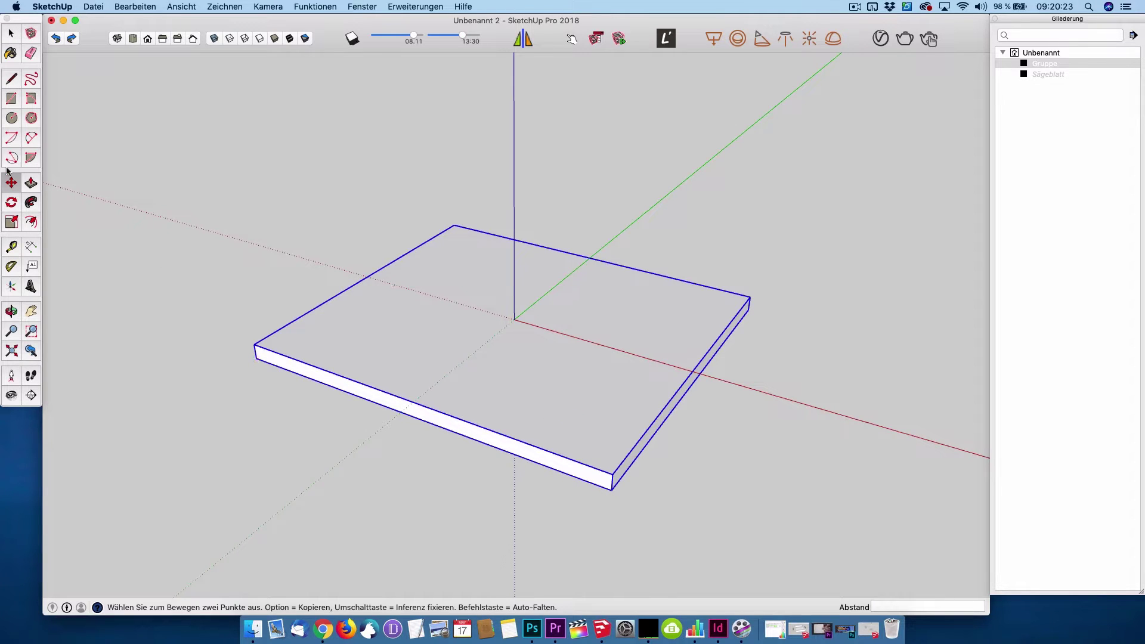
{"action": "key", "text": "q"}
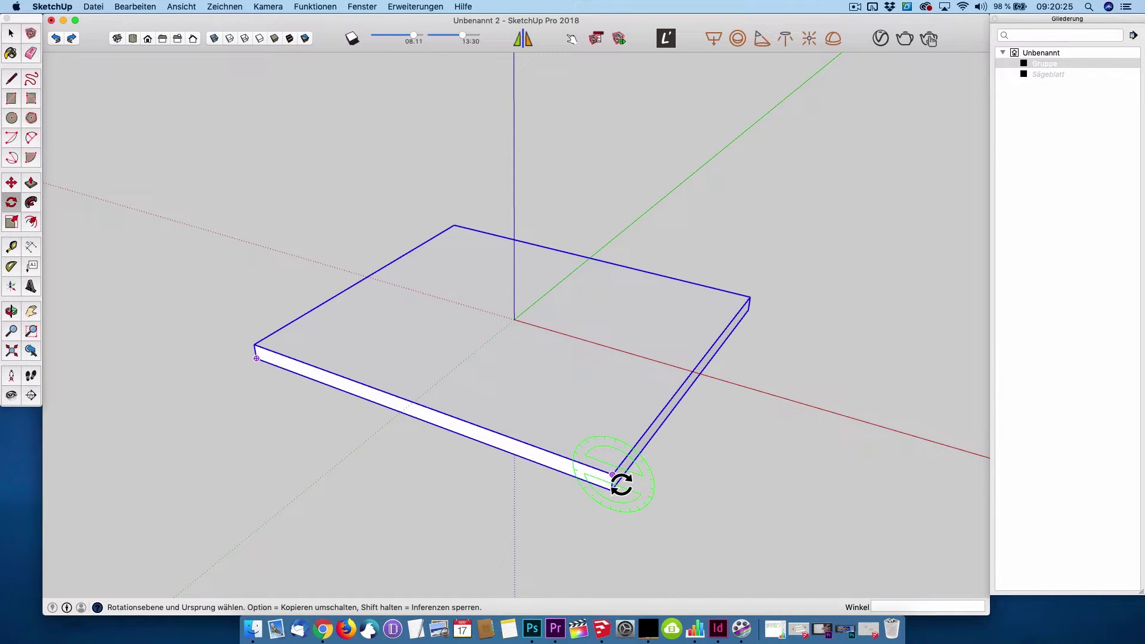
{"action": "left_click", "coordinate": [612, 475]}
{"action": "left_click", "coordinate": [546, 456]}
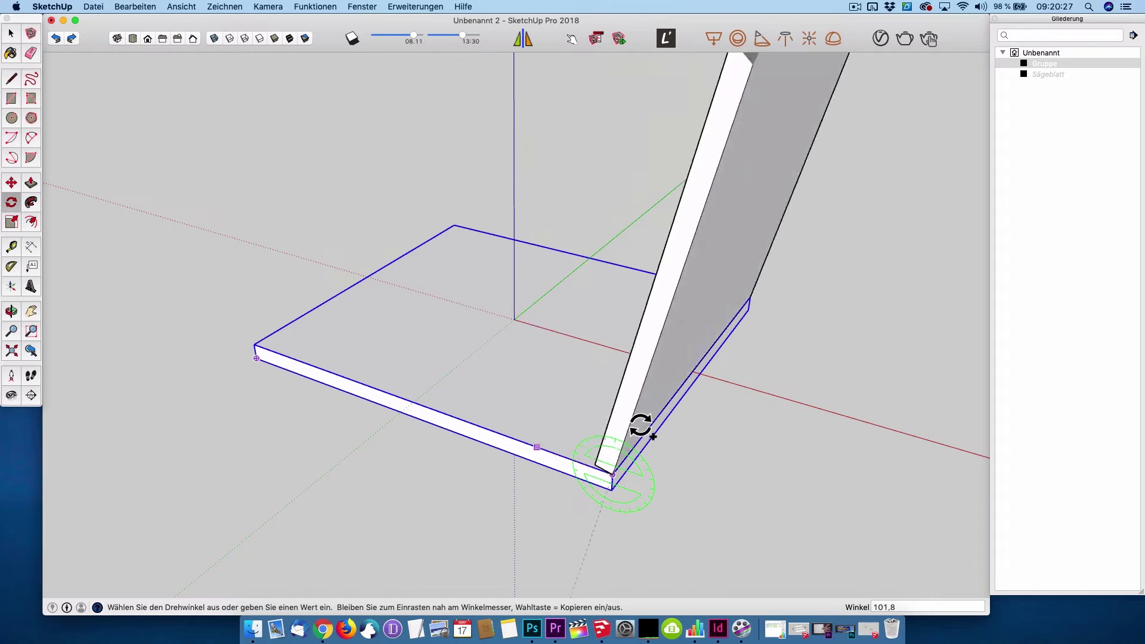
{"action": "left_click", "coordinate": [626, 467]}
Step: Copy the upright panel to the base's left corner as the opposite side
{"action": "key", "text": "m"}
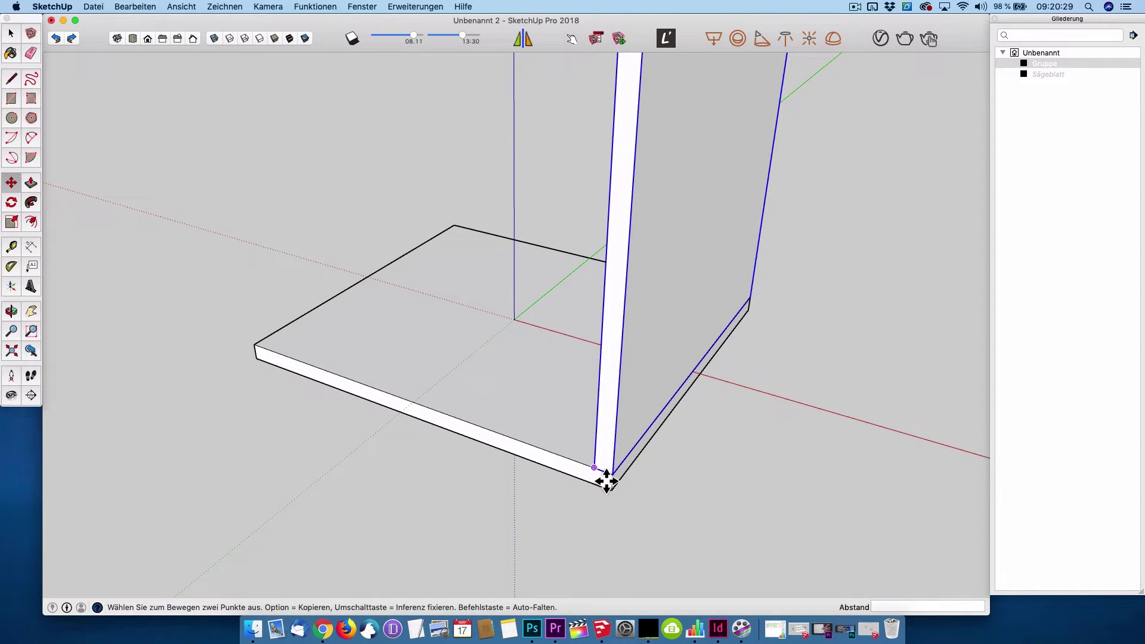
{"action": "left_click", "coordinate": [612, 474]}
{"action": "key", "text": "alt"}
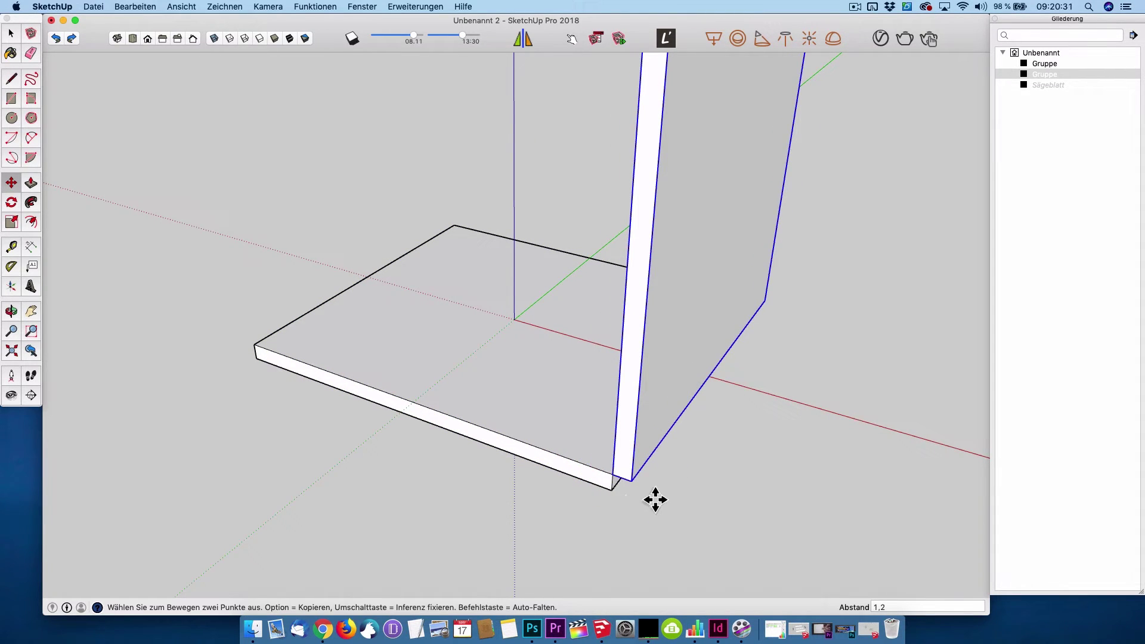
{"action": "left_click", "coordinate": [263, 348]}
{"action": "key", "text": "space"}
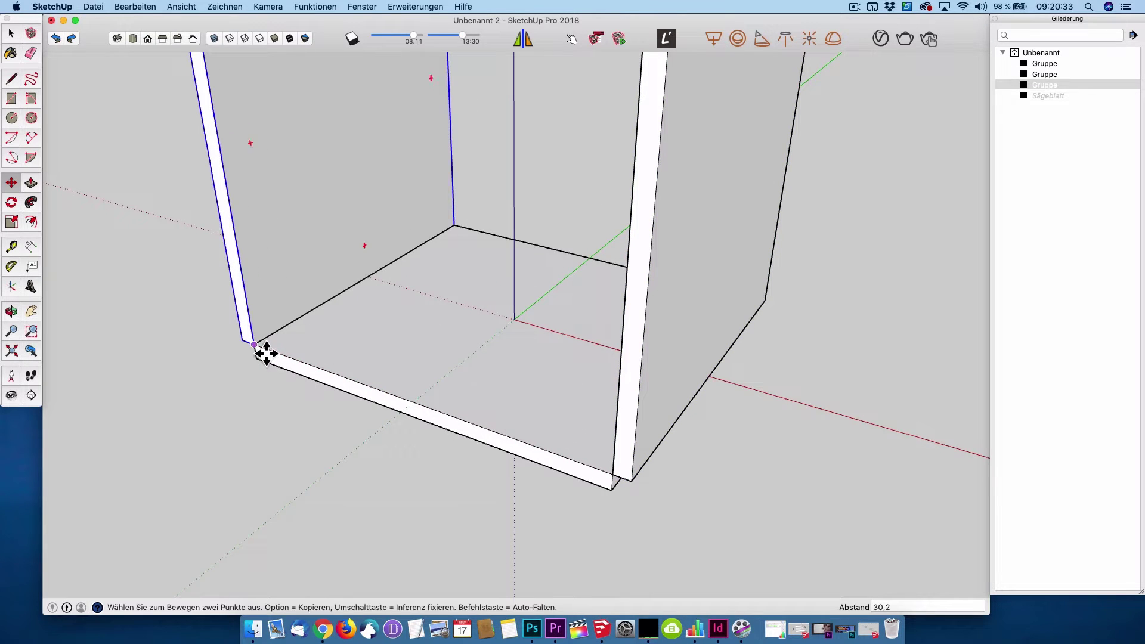
{"action": "scroll", "coordinate": [388, 455], "scroll_direction": "down", "scroll_amount": 5}
{"action": "mouse_move", "coordinate": [449, 414]}
{"action": "middle_mouse_down"}
{"action": "mouse_move", "coordinate": [426, 413]}
{"action": "mouse_move", "coordinate": [424, 475]}
{"action": "middle_mouse_up"}
{"action": "left_click", "coordinate": [431, 296]}
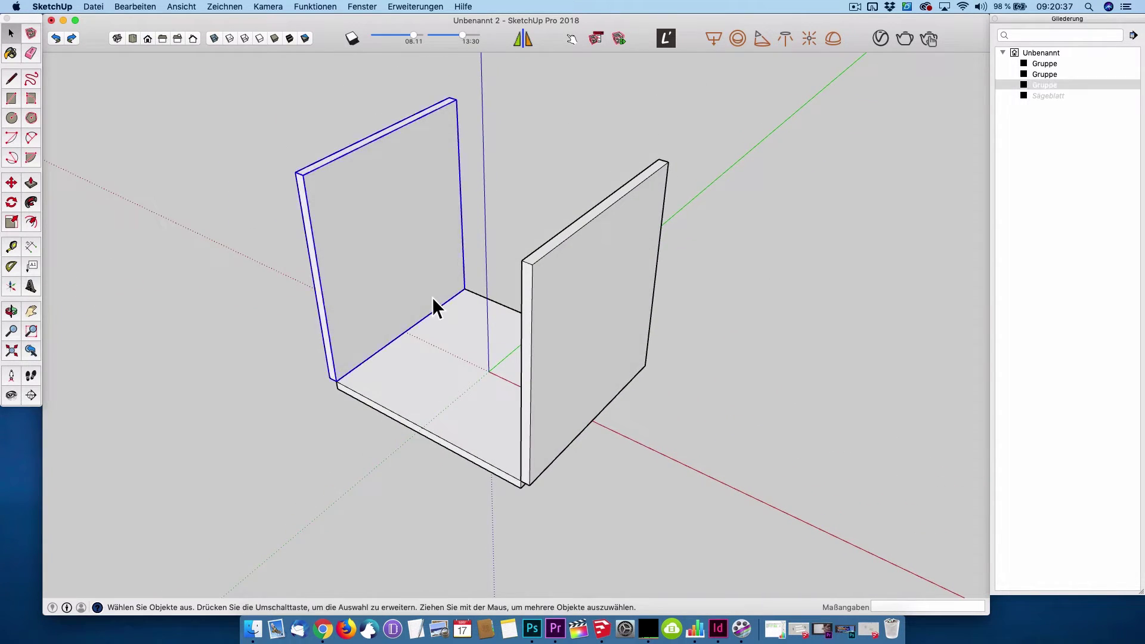
{"action": "left_click", "coordinate": [466, 349]}
{"action": "mouse_move", "coordinate": [465, 348]}
{"action": "middle_mouse_down"}
{"action": "mouse_move", "coordinate": [542, 409]}
{"action": "mouse_move", "coordinate": [508, 442]}
{"action": "middle_mouse_up"}
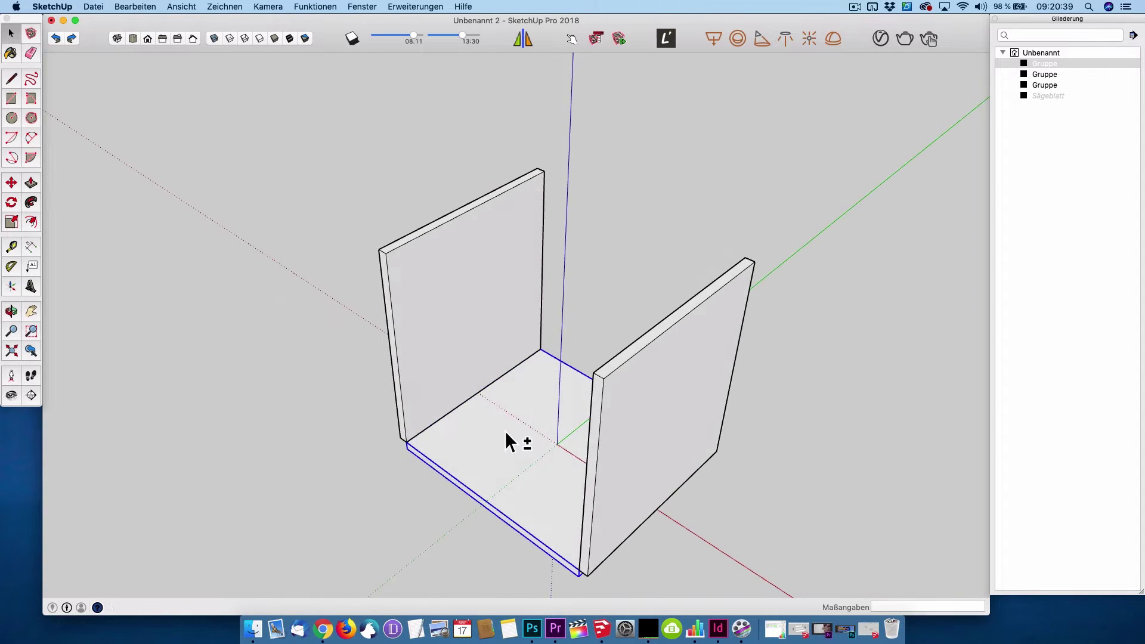
Step: Rotate-copy the base panel 90° upright about its back corner
{"action": "key", "text": "q"}
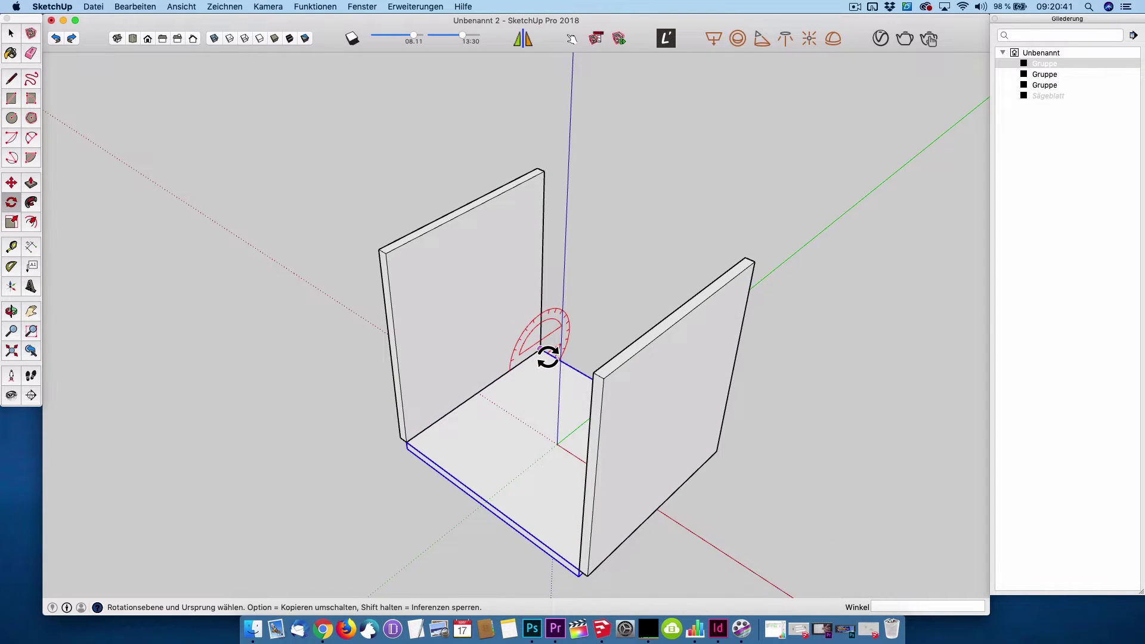
{"action": "left_click", "coordinate": [540, 349]}
{"action": "left_click", "coordinate": [505, 386]}
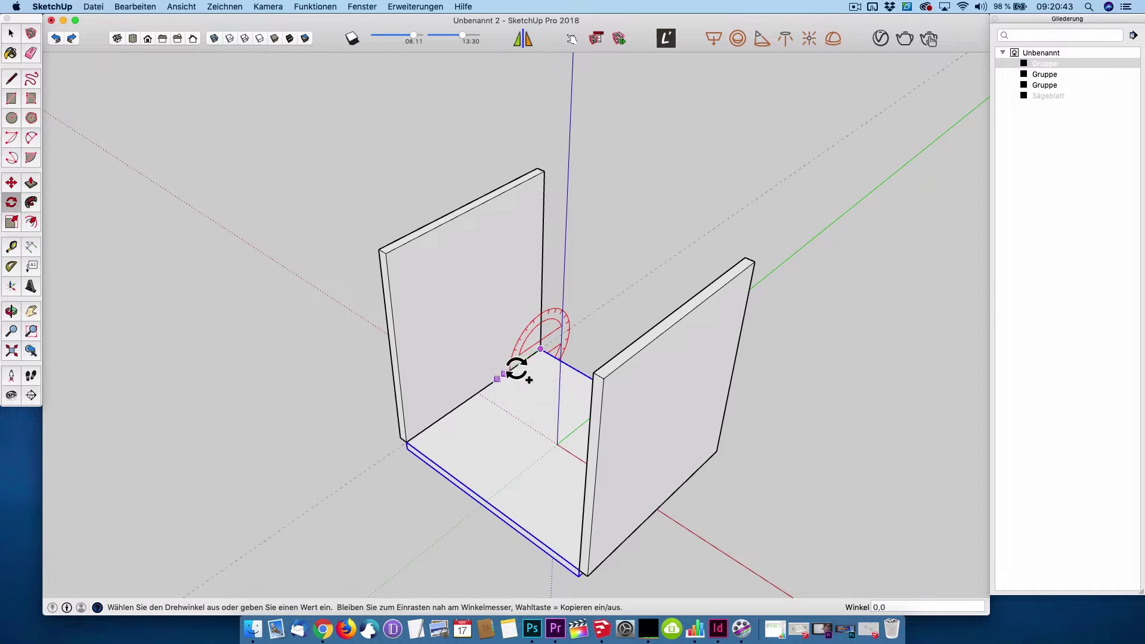
{"action": "left_click", "coordinate": [553, 314]}
{"action": "mouse_move", "coordinate": [599, 394]}
{"action": "middle_mouse_down"}
{"action": "mouse_move", "coordinate": [263, 286]}
{"action": "mouse_move", "coordinate": [711, 540]}
{"action": "mouse_move", "coordinate": [612, 409]}
{"action": "mouse_move", "coordinate": [592, 410]}
{"action": "middle_mouse_up"}
Step: Move the upright back panel 1,8 along the red axis
{"action": "key", "text": "m"}
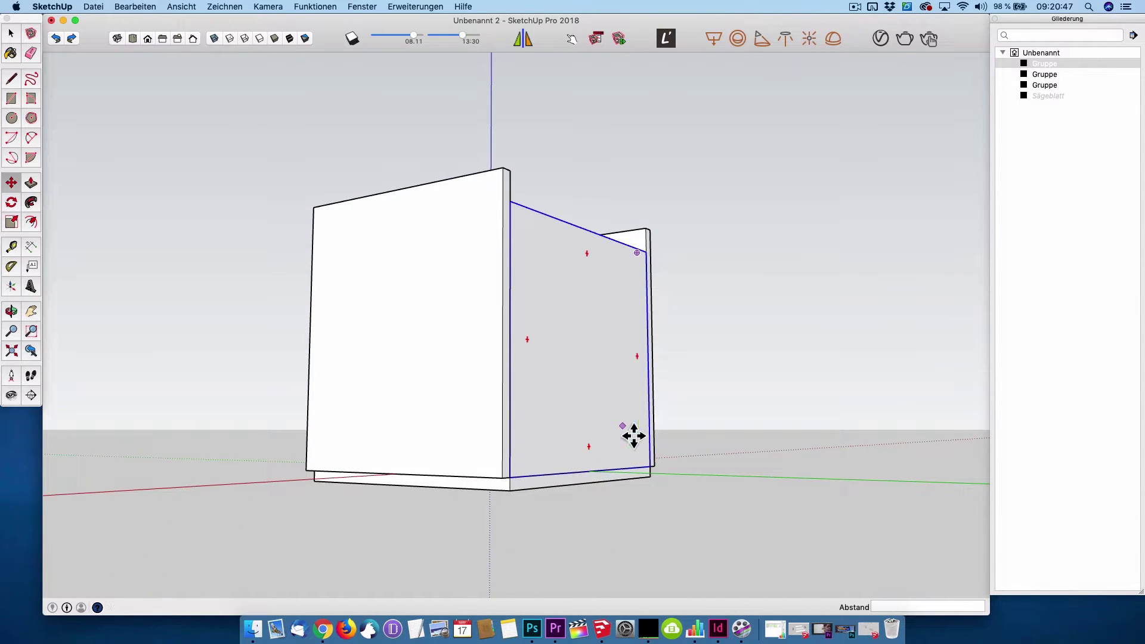
{"action": "left_click", "coordinate": [474, 383]}
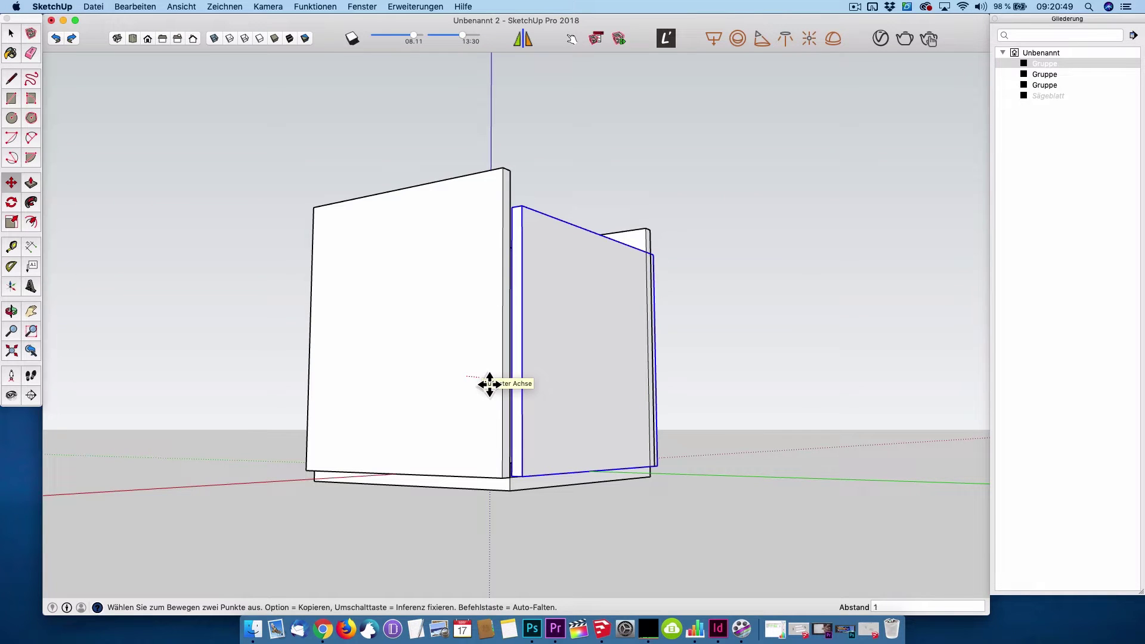
{"action": "type", "text": "1,8"}
{"action": "key", "text": "Return"}
{"action": "key", "text": "space"}
{"action": "left_click", "coordinate": [588, 519]}
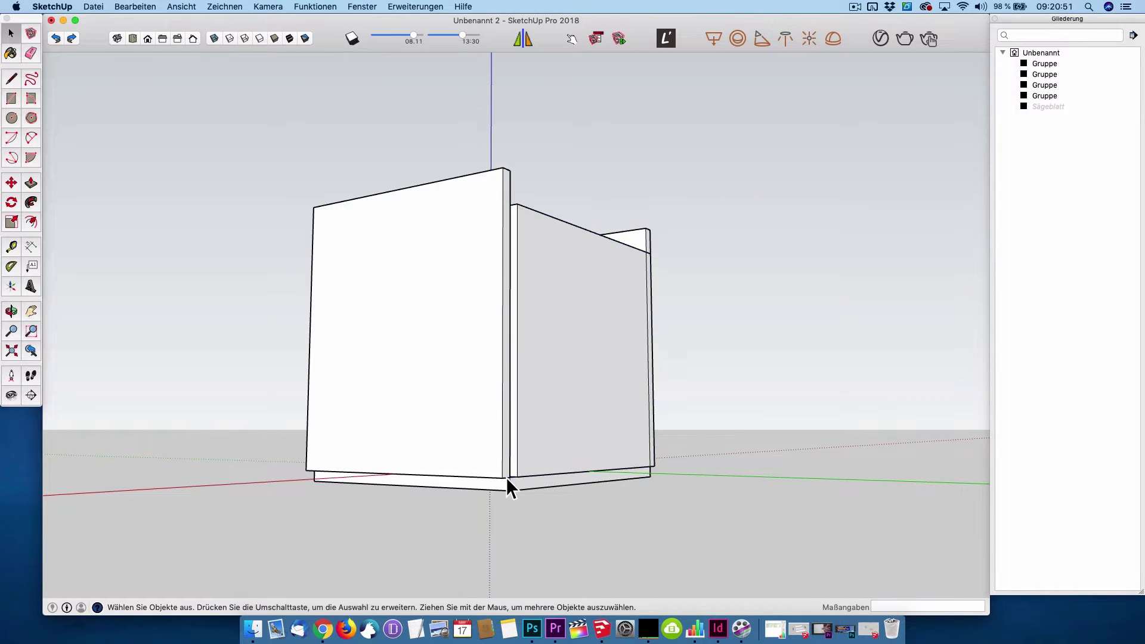
{"action": "scroll", "coordinate": [506, 477], "scroll_direction": "up", "scroll_amount": 5}
{"action": "mouse_move", "coordinate": [538, 509]}
{"action": "middle_mouse_down"}
{"action": "mouse_move", "coordinate": [614, 340]}
{"action": "mouse_move", "coordinate": [634, 343]}
{"action": "mouse_move", "coordinate": [352, 498]}
{"action": "mouse_move", "coordinate": [431, 582]}
{"action": "middle_mouse_up"}
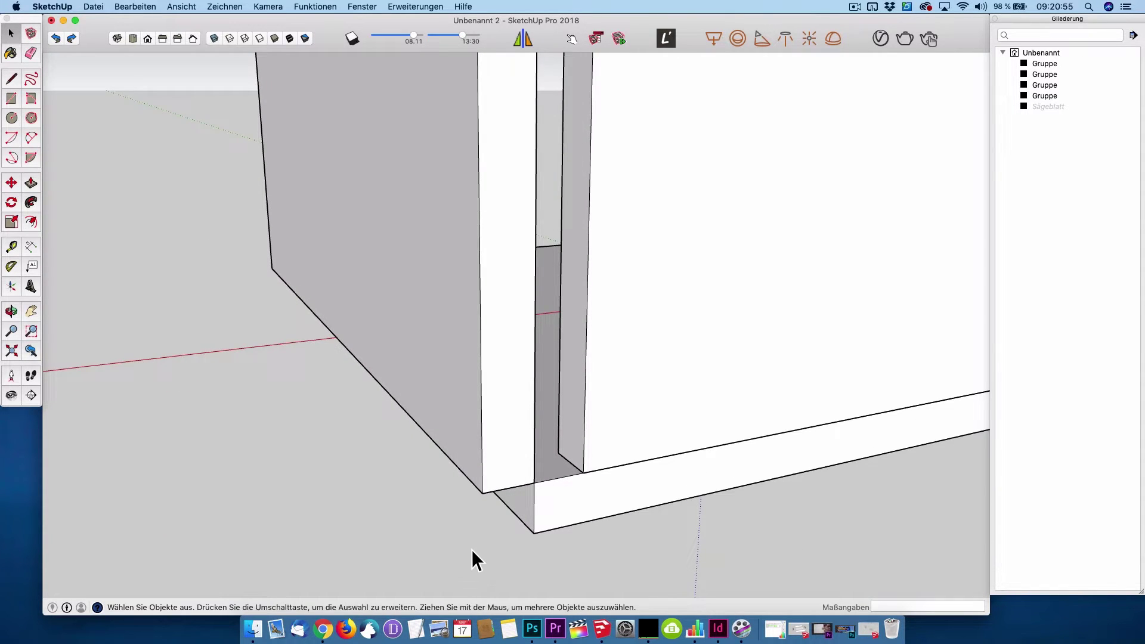
Step: Seat the back panel's bottom corner onto the base board
{"action": "key", "text": "m"}
{"action": "left_click", "coordinate": [569, 464]}
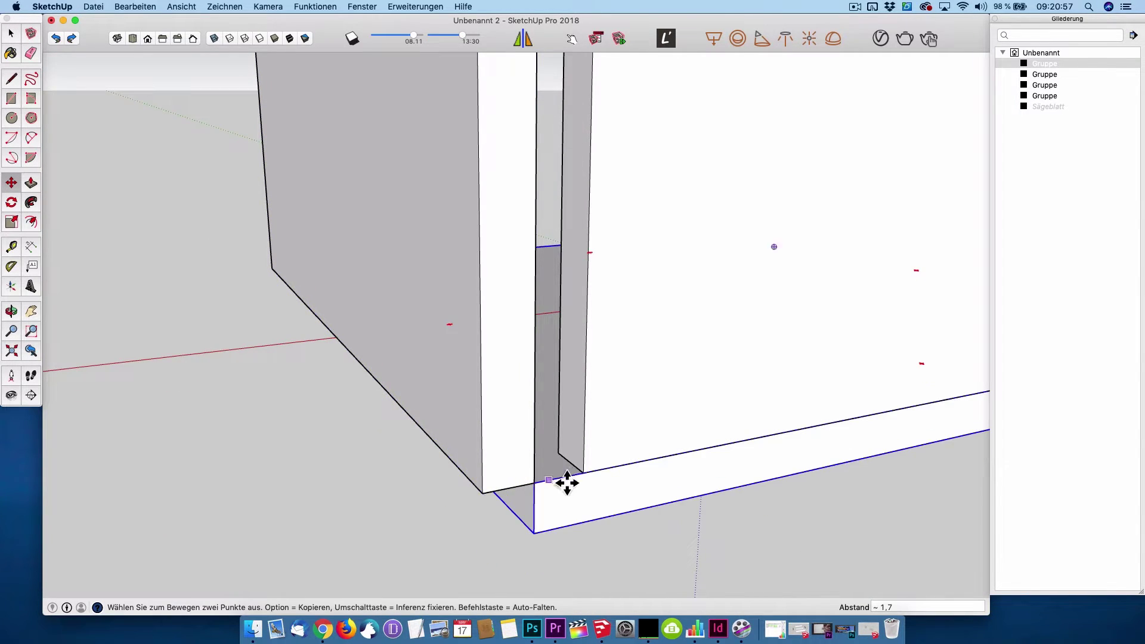
{"action": "left_click", "coordinate": [570, 457]}
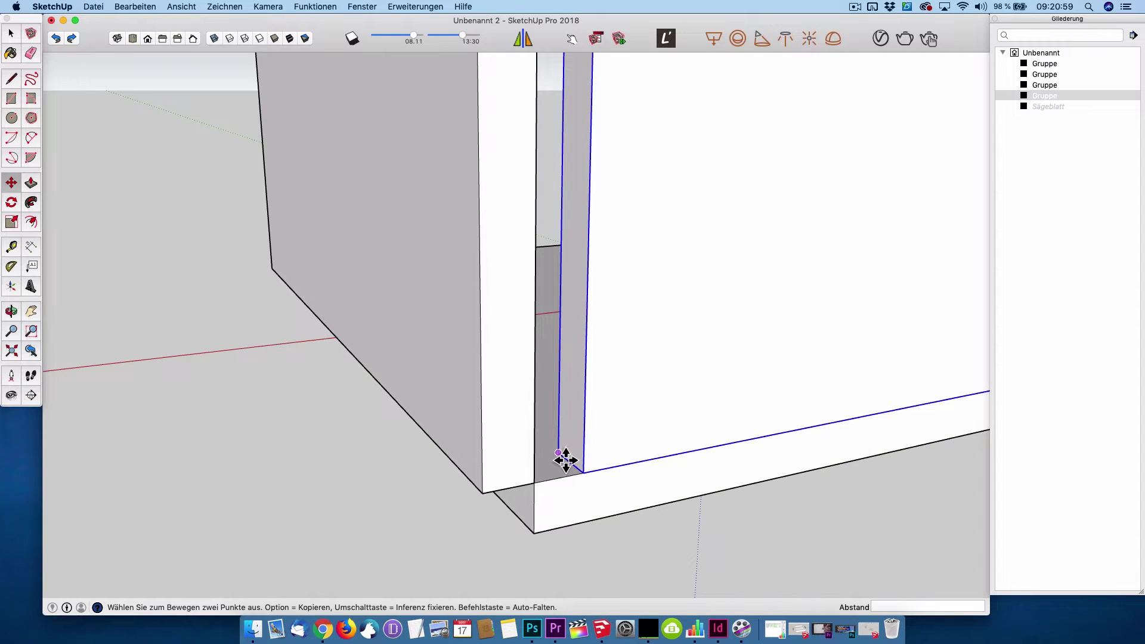
{"action": "left_click", "coordinate": [536, 486]}
{"action": "key", "text": "space"}
{"action": "scroll", "coordinate": [535, 524], "scroll_direction": "down", "scroll_amount": 2}
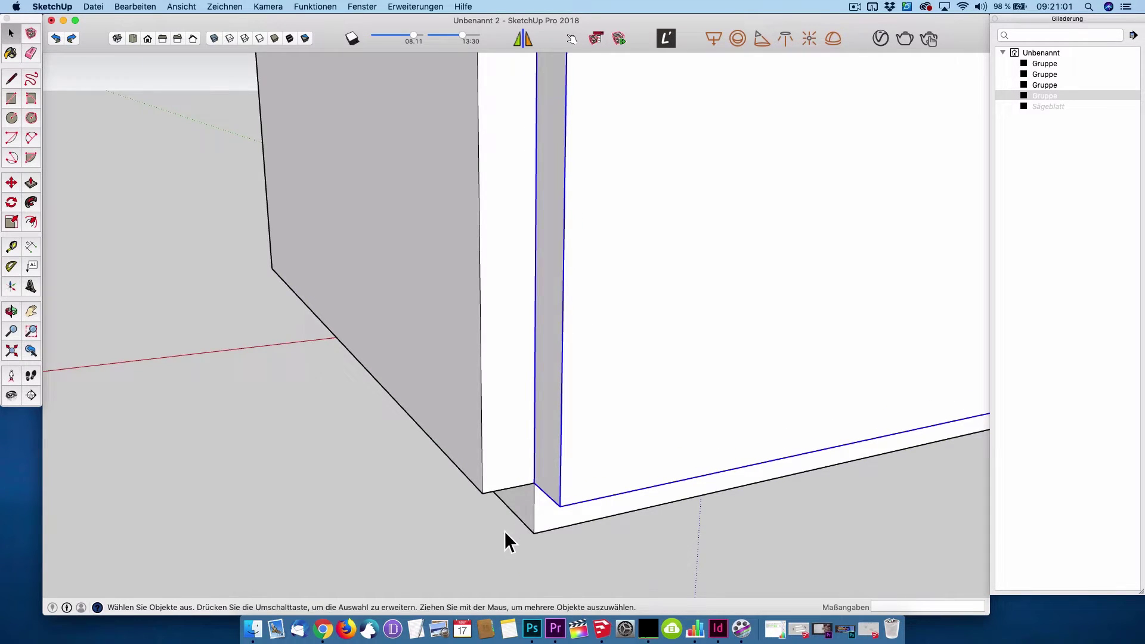
{"action": "middle_click_drag", "start_coordinate": [506, 536], "coordinate": [472, 541]}
{"action": "left_click", "coordinate": [471, 542]}
{"action": "mouse_move", "coordinate": [366, 504]}
{"action": "middle_mouse_down"}
{"action": "mouse_move", "coordinate": [802, 374]}
{"action": "mouse_move", "coordinate": [398, 435]}
{"action": "mouse_move", "coordinate": [409, 481]}
{"action": "middle_mouse_up"}
{"action": "right_click", "coordinate": [1054, 106]}
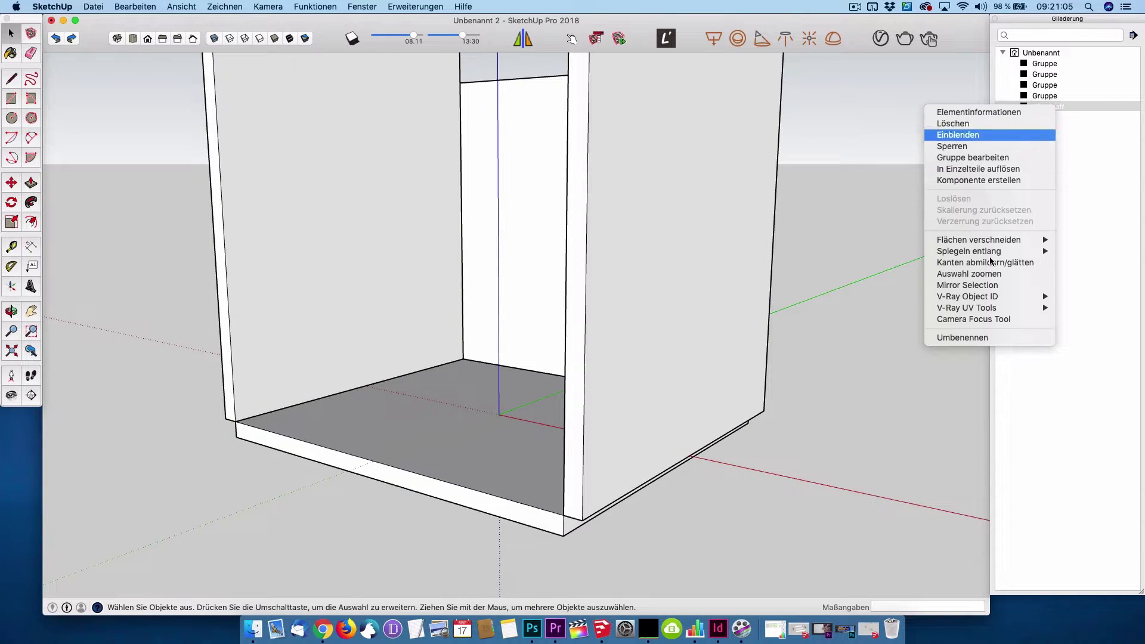
{"action": "left_click", "coordinate": [968, 134]}
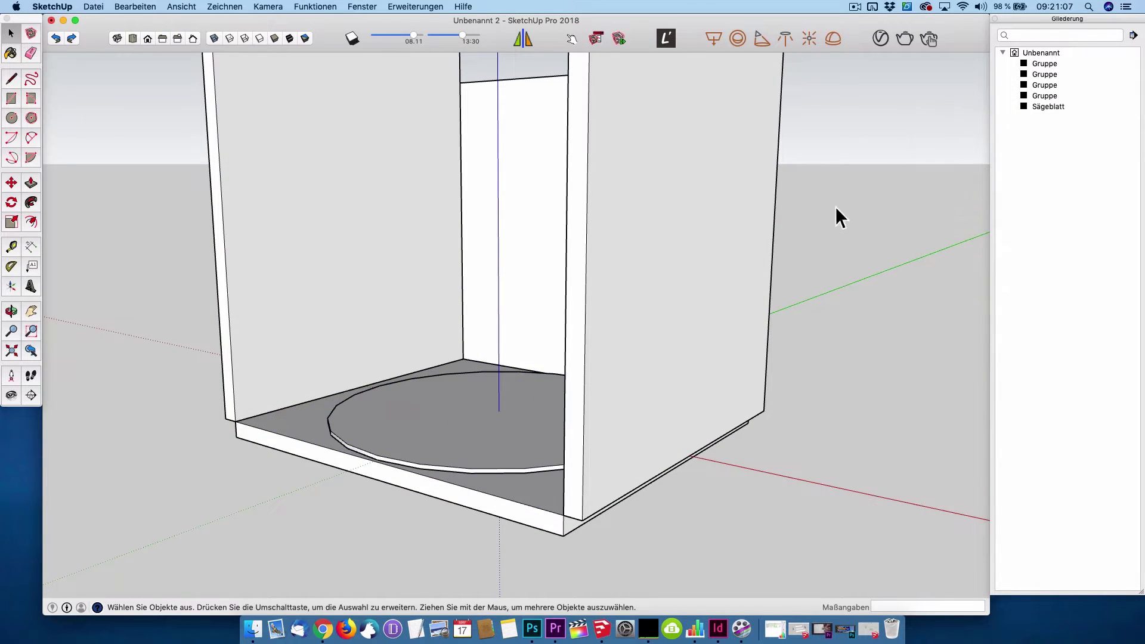
{"action": "mouse_move", "coordinate": [835, 206]}
{"action": "middle_mouse_down"}
{"action": "mouse_move", "coordinate": [643, 340]}
{"action": "mouse_move", "coordinate": [644, 468]}
{"action": "mouse_move", "coordinate": [608, 289]}
{"action": "mouse_move", "coordinate": [608, 350]}
{"action": "middle_mouse_up"}
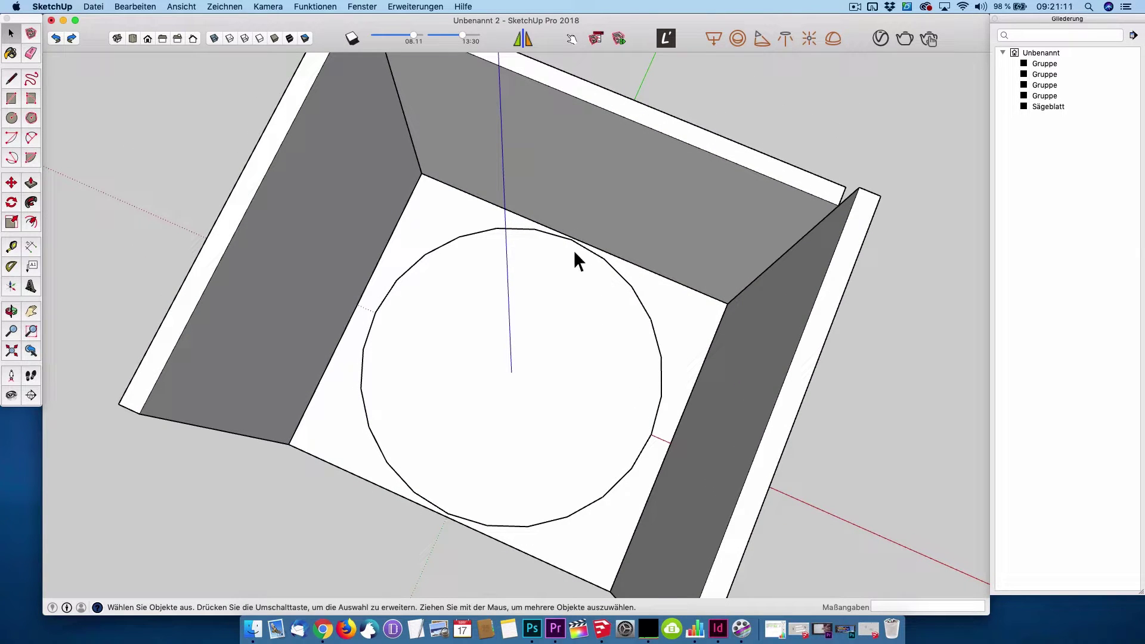
{"action": "scroll", "coordinate": [525, 307], "scroll_direction": "down", "scroll_amount": 2}
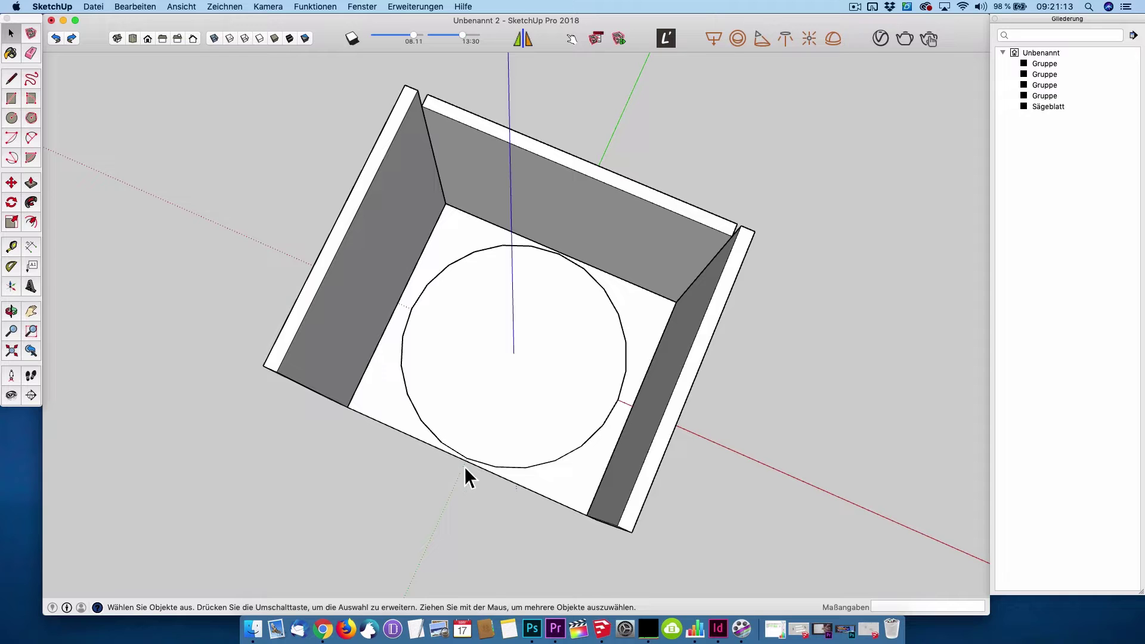
{"action": "left_click_drag", "start_coordinate": [517, 347], "coordinate": [516, 344]}
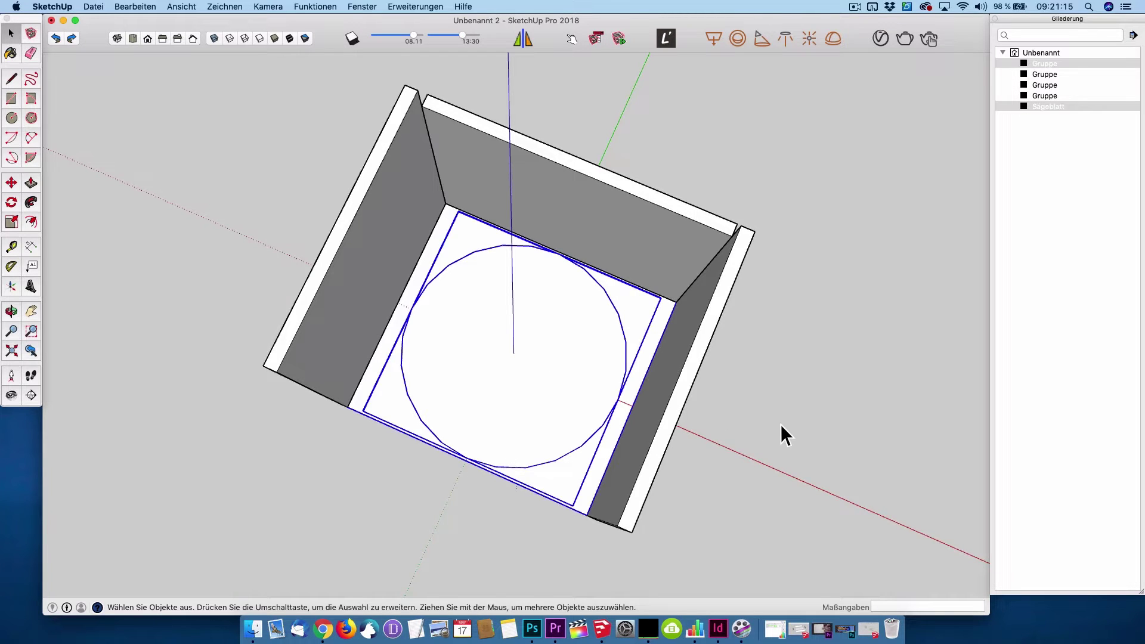
{"action": "left_click", "coordinate": [781, 424]}
{"action": "middle_click_drag", "start_coordinate": [781, 424], "coordinate": [770, 240]}
{"action": "right_click", "coordinate": [555, 344]}
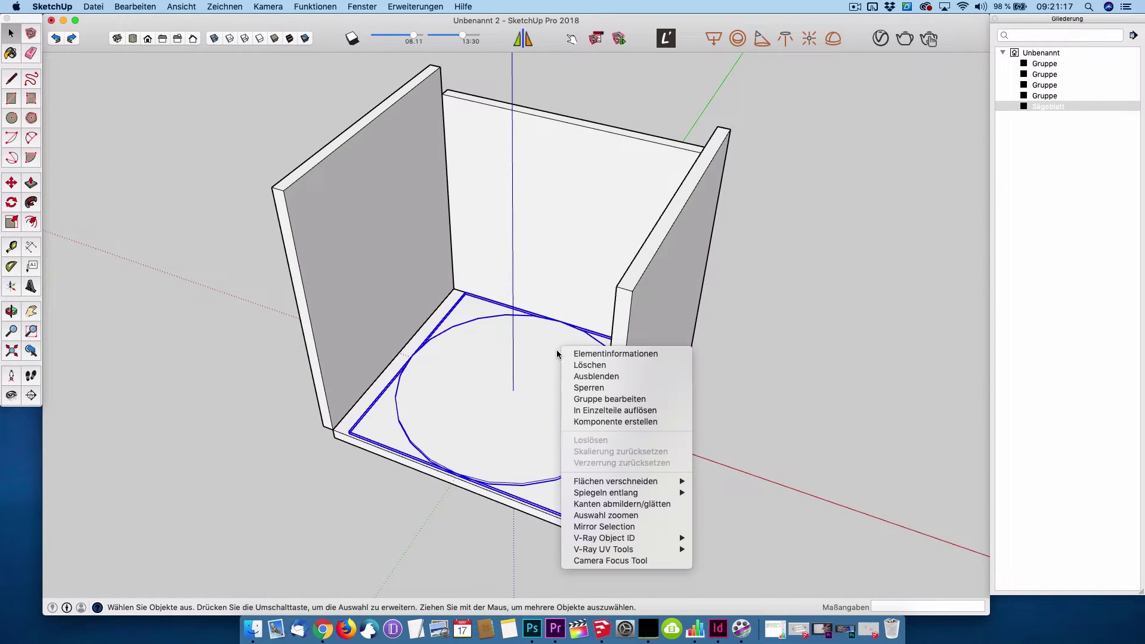
{"action": "left_click", "coordinate": [587, 374]}
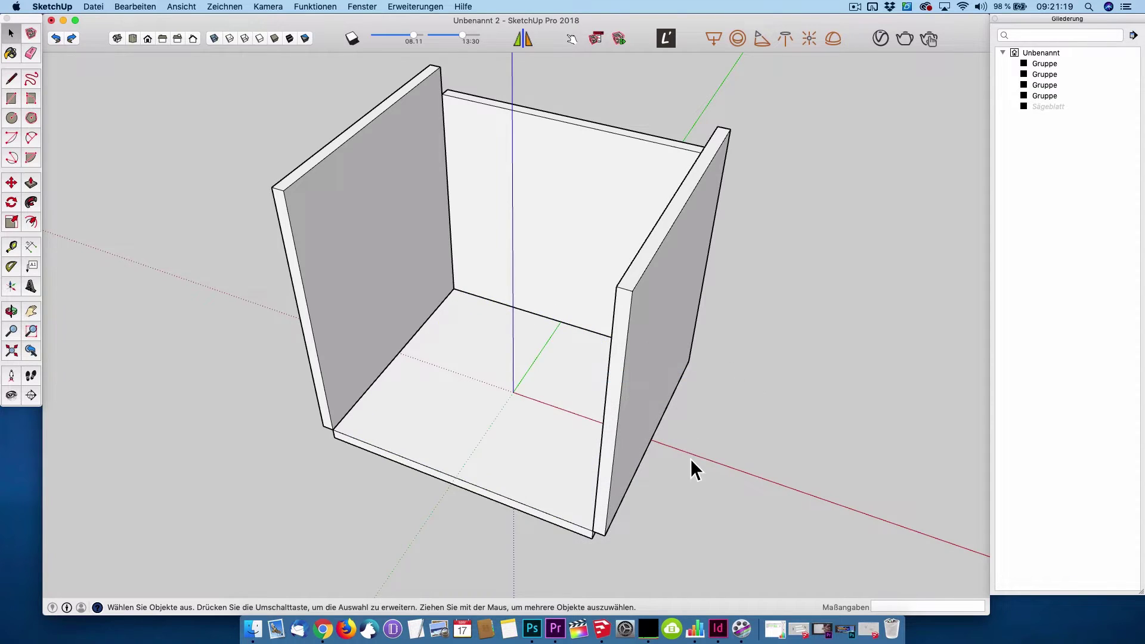
{"action": "middle_click_drag", "start_coordinate": [690, 459], "coordinate": [703, 396]}
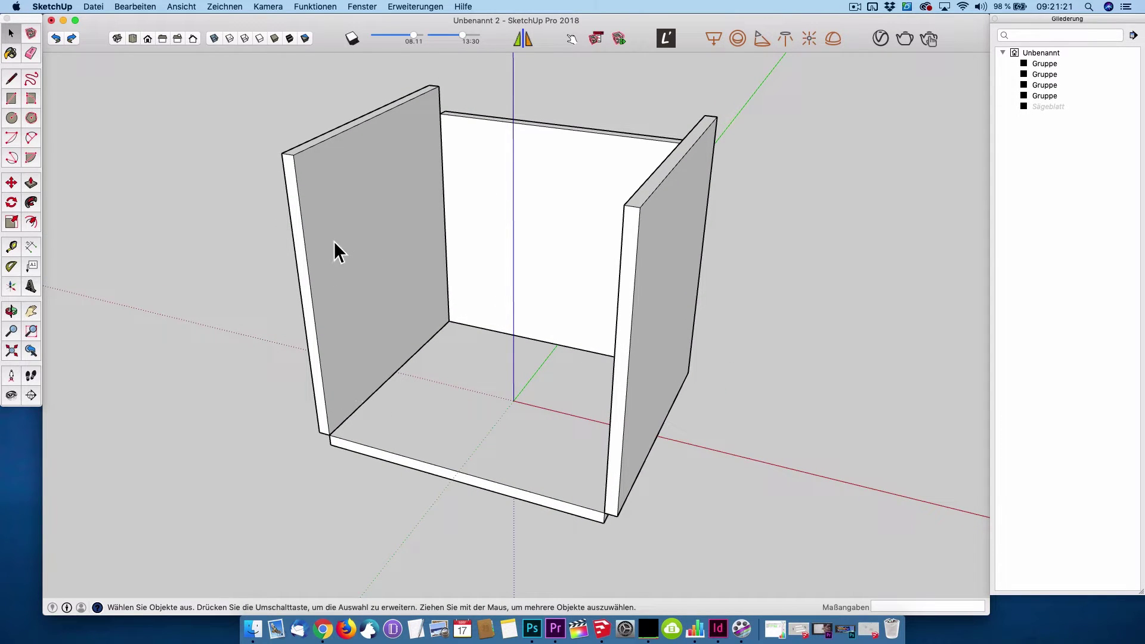
{"action": "left_click", "coordinate": [537, 203]}
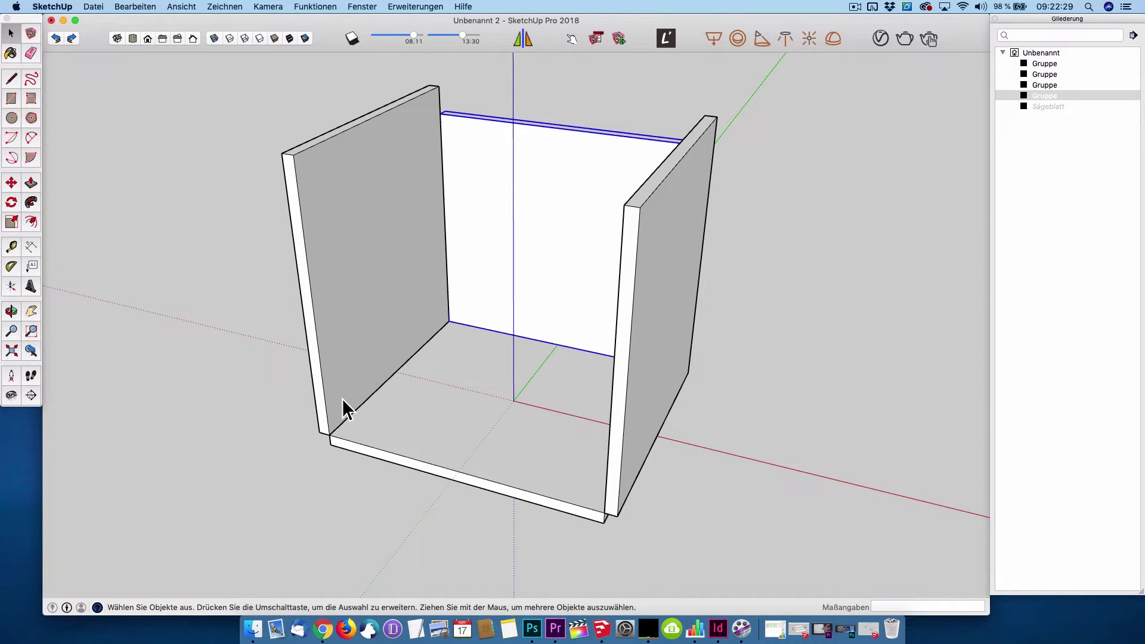
Step: Open Spotlight and enter the calculation (18+6)+18
{"action": "key", "text": "super+space"}
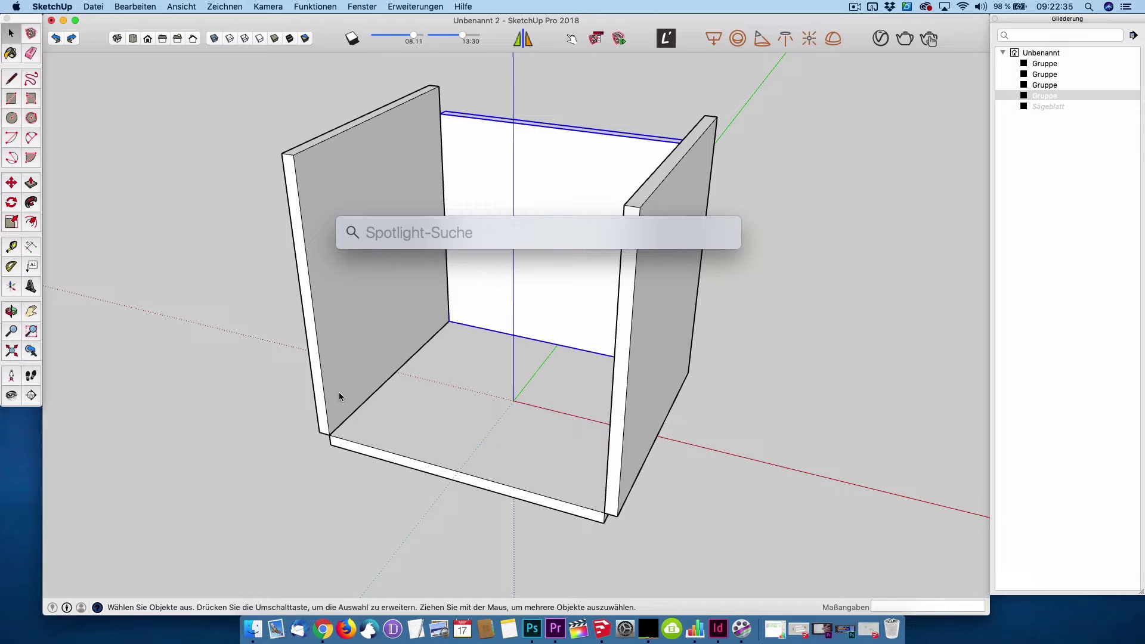
{"action": "type", "text": "(18"}
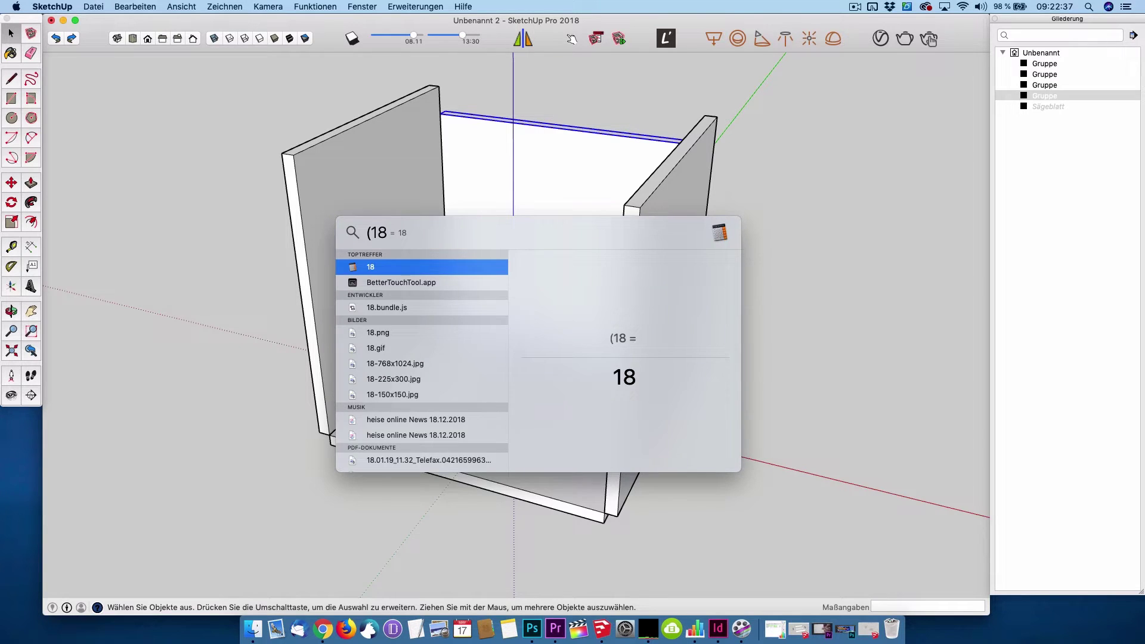
{"action": "type", "text": "+6)"}
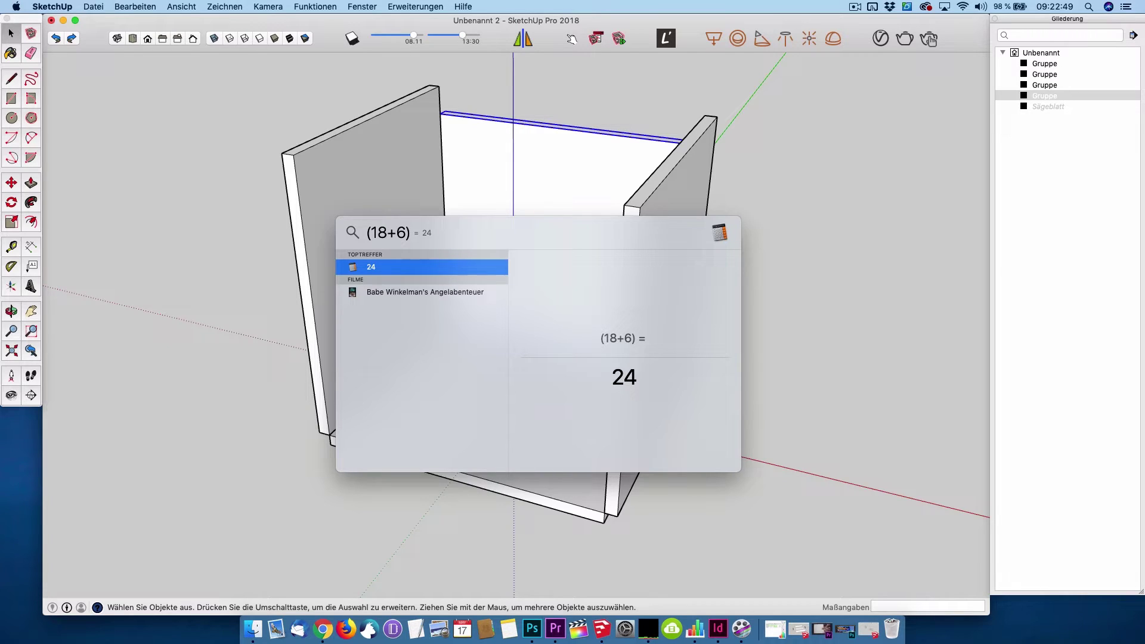
{"action": "type", "text": "+18"}
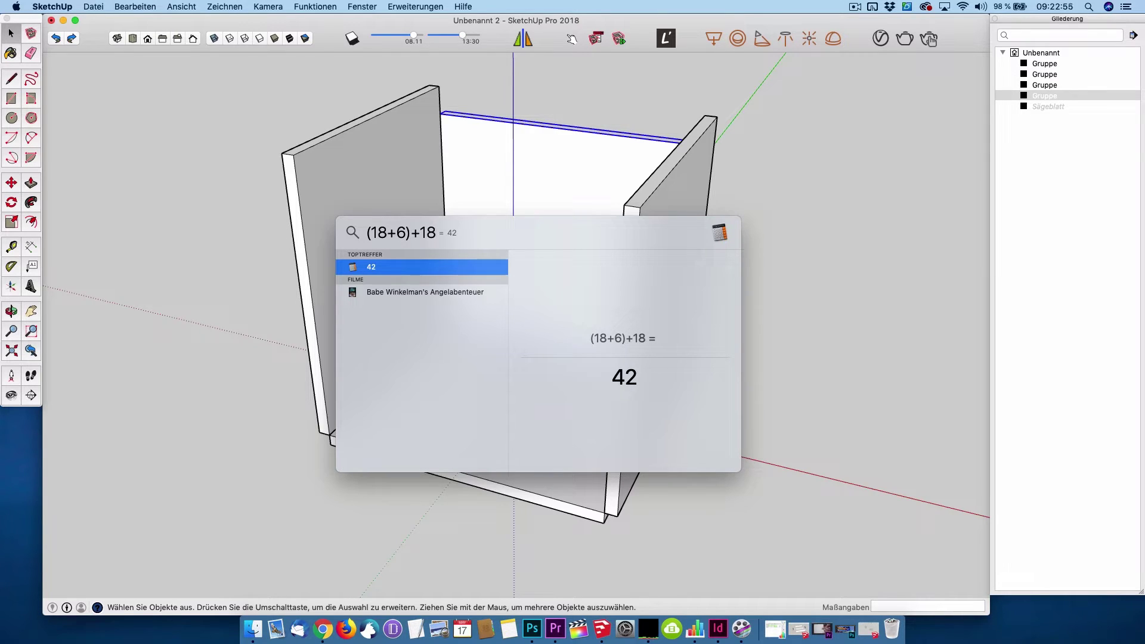
Step: Edit the expression to (24*9)+18 and read the result 234
{"action": "left_click", "coordinate": [414, 233]}
{"action": "mouse_move", "coordinate": [412, 233]}
{"action": "left_mouse_down"}
{"action": "mouse_move", "coordinate": [370, 233]}
{"action": "mouse_move", "coordinate": [399, 233]}
{"action": "left_mouse_up"}
{"action": "left_click", "coordinate": [369, 234]}
{"action": "type", "text": "24"}
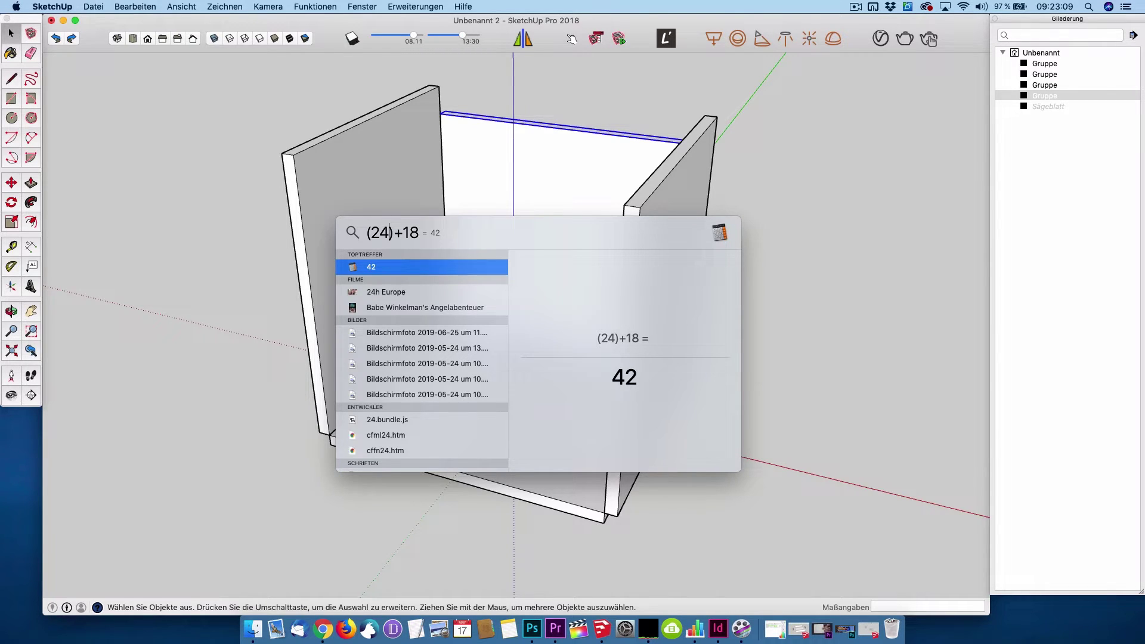
{"action": "type", "text": "*9"}
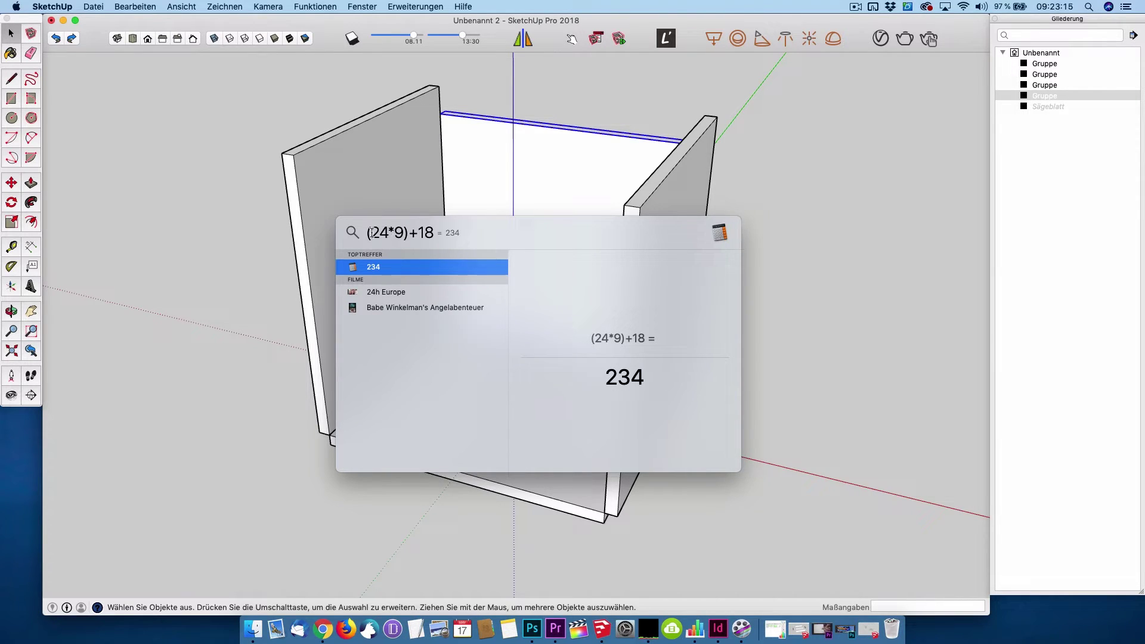
{"action": "left_click_drag", "start_coordinate": [370, 232], "coordinate": [385, 233]}
{"action": "double_click", "coordinate": [398, 232]}
{"action": "double_click", "coordinate": [424, 233]}
Step: Place a Tape Measure guide 234 mm above the back panel's base
{"action": "left_click", "coordinate": [66, 102]}
{"action": "left_click", "coordinate": [11, 246]}
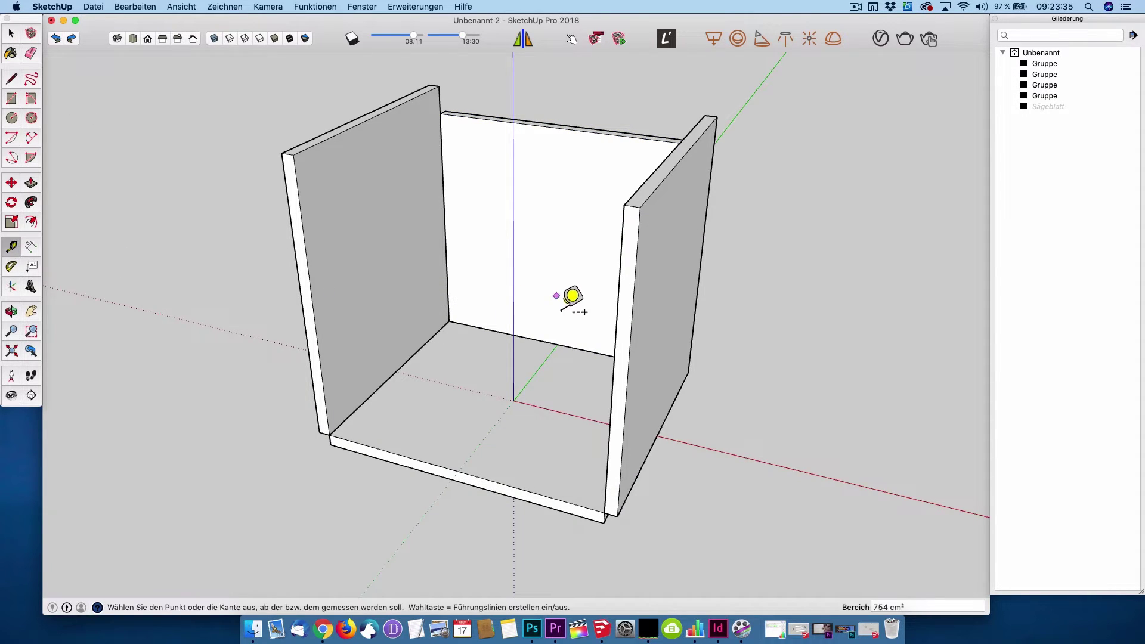
{"action": "left_click", "coordinate": [540, 341]}
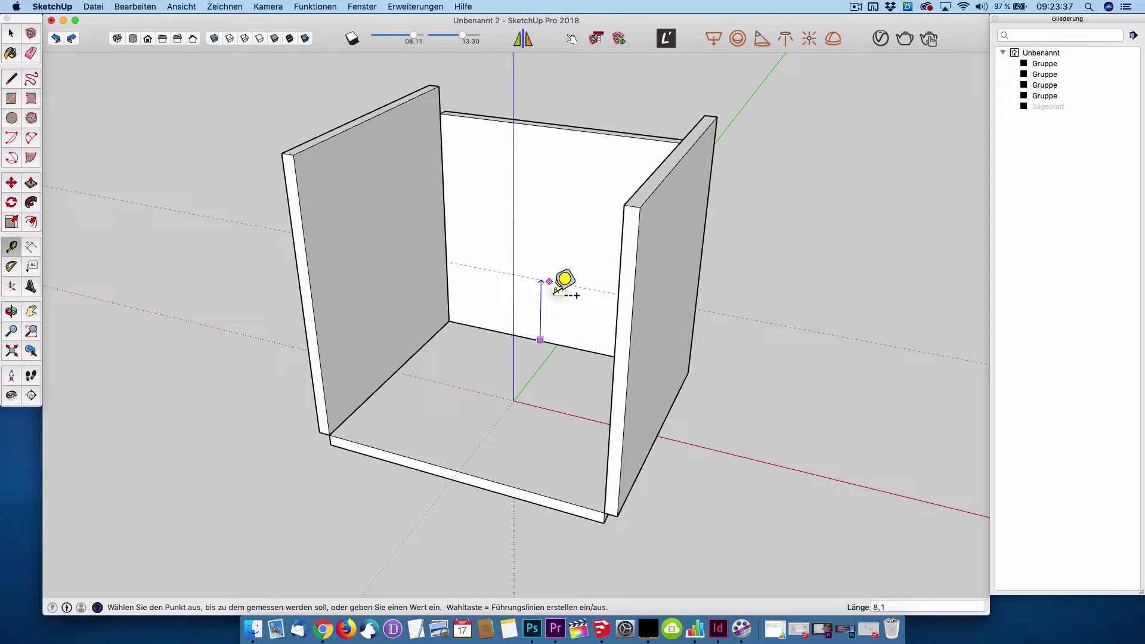
{"action": "type", "text": "234"}
{"action": "key", "text": "Return"}
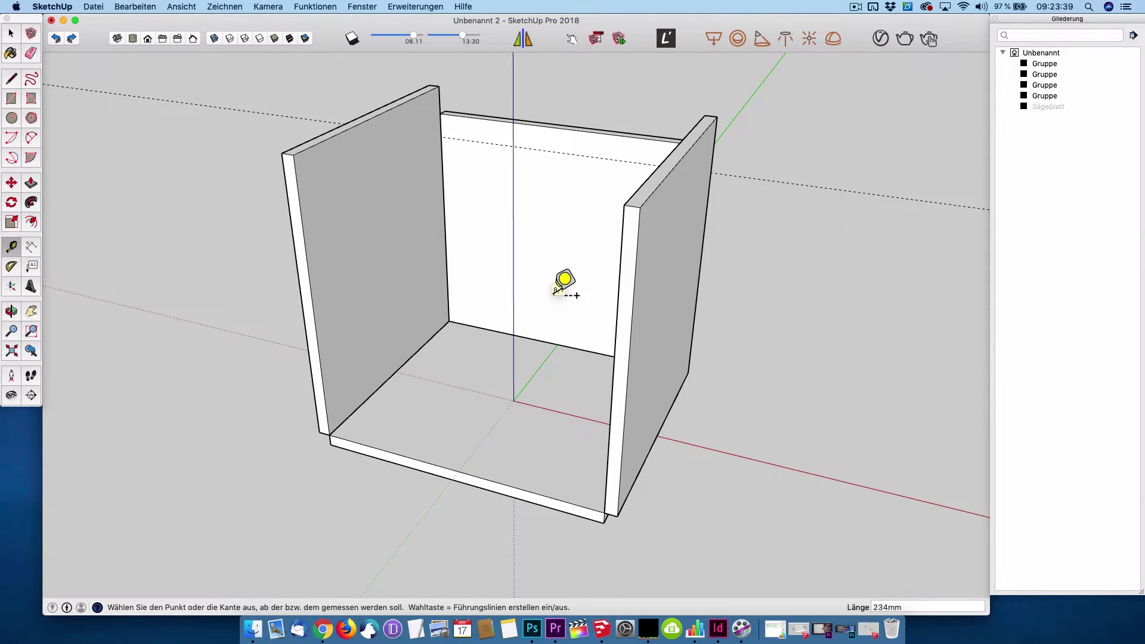
{"action": "key", "text": "space"}
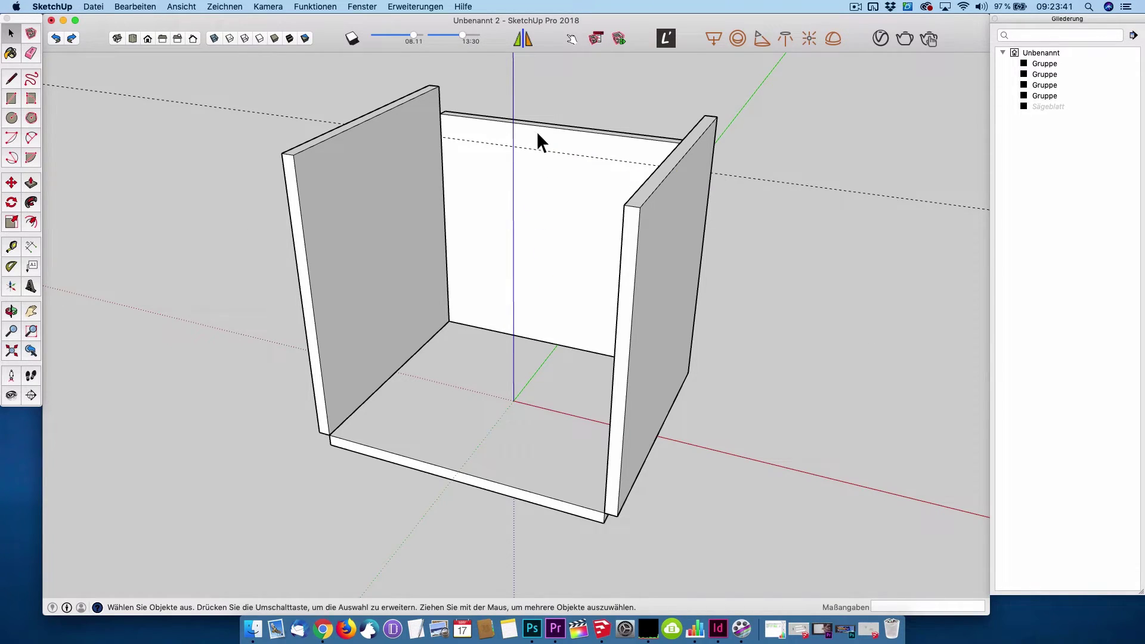
Step: Push the back panel's top face down to the 234 mm guide
{"action": "double_click", "coordinate": [539, 130]}
{"action": "key", "text": "p"}
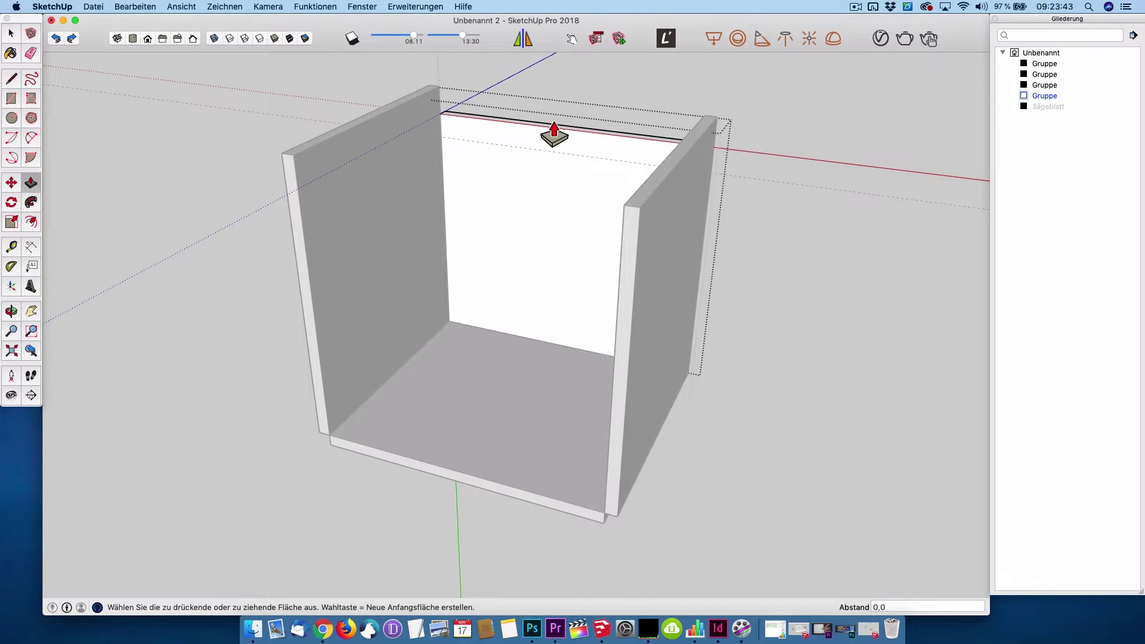
{"action": "left_click", "coordinate": [544, 138]}
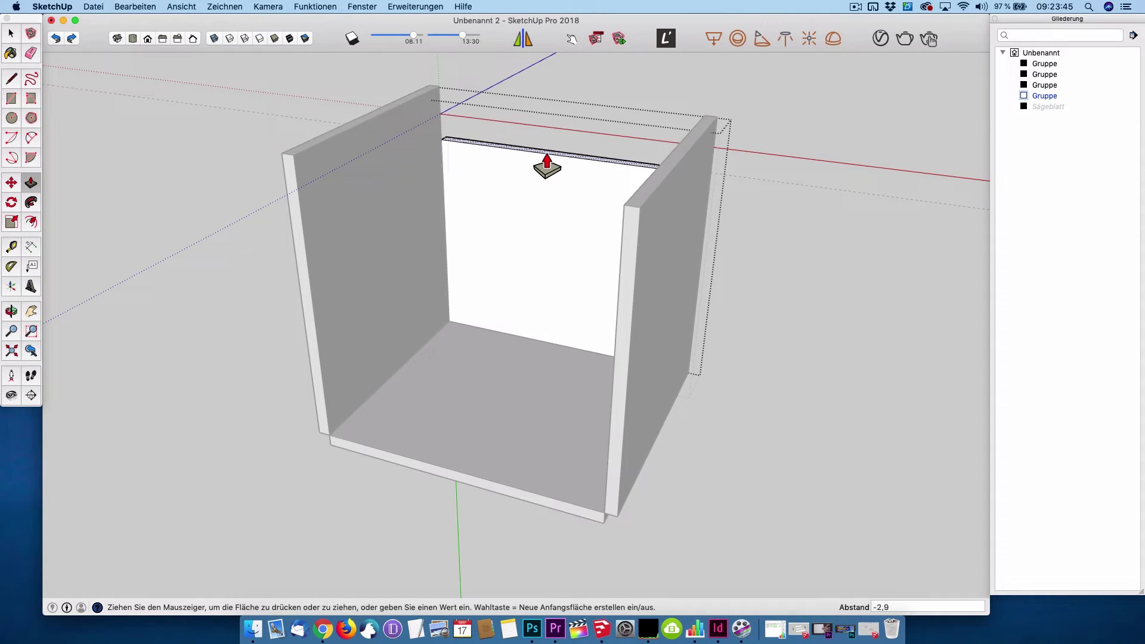
{"action": "left_click", "coordinate": [796, 188]}
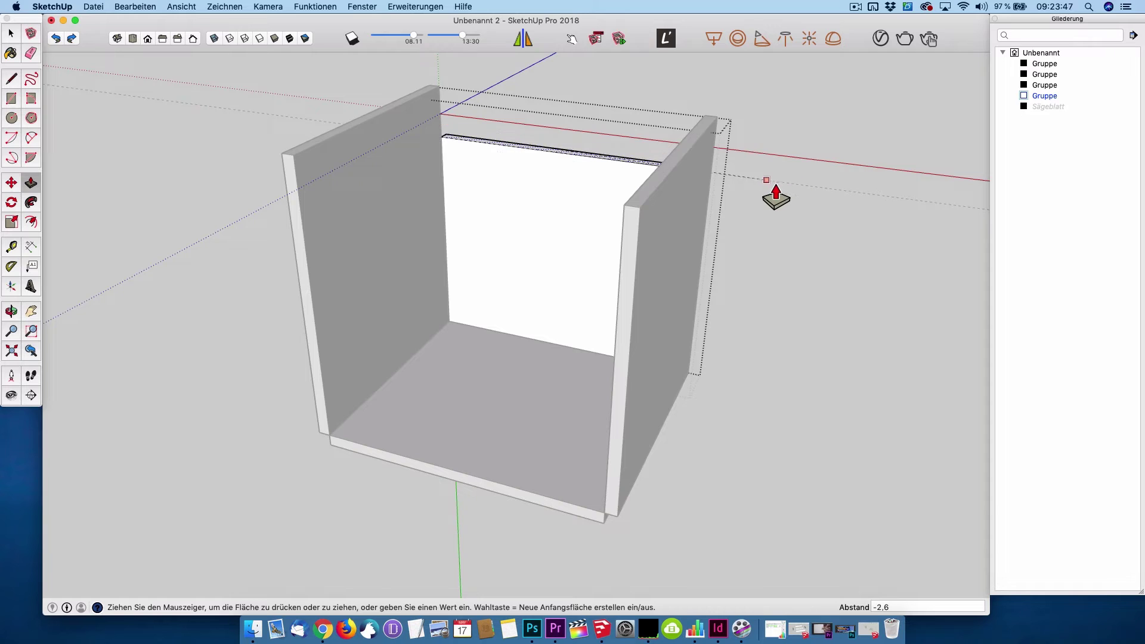
{"action": "key", "text": "space"}
Step: Lower the right and left side panels' tops to the same height
{"action": "double_click", "coordinate": [674, 167]}
{"action": "key", "text": "p"}
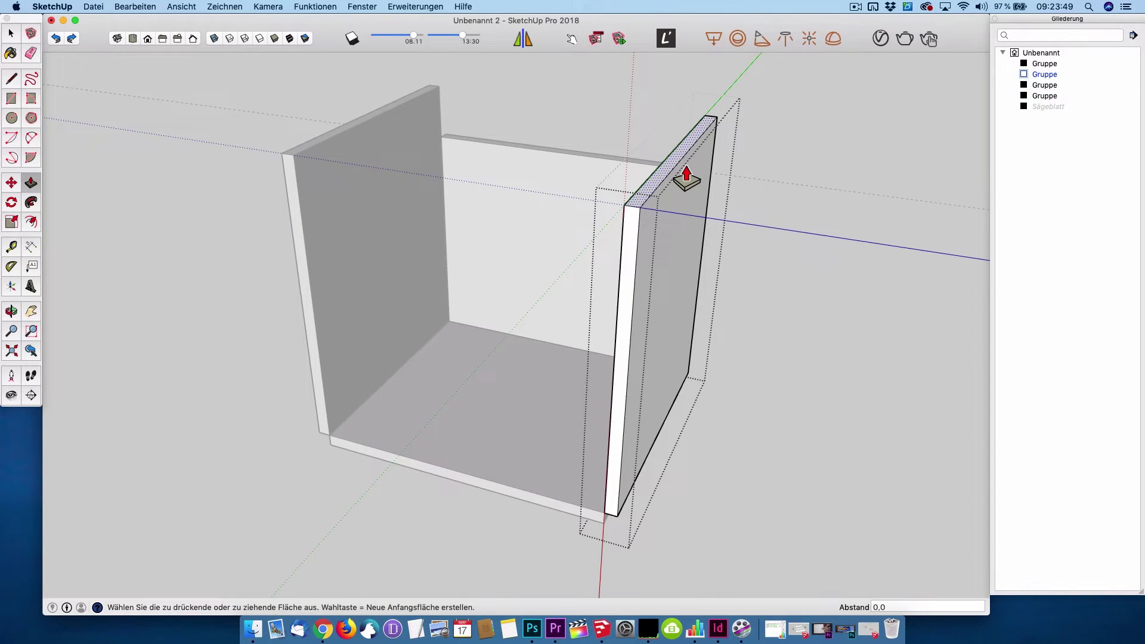
{"action": "left_click", "coordinate": [675, 167]}
{"action": "left_click", "coordinate": [552, 158]}
{"action": "key", "text": "space"}
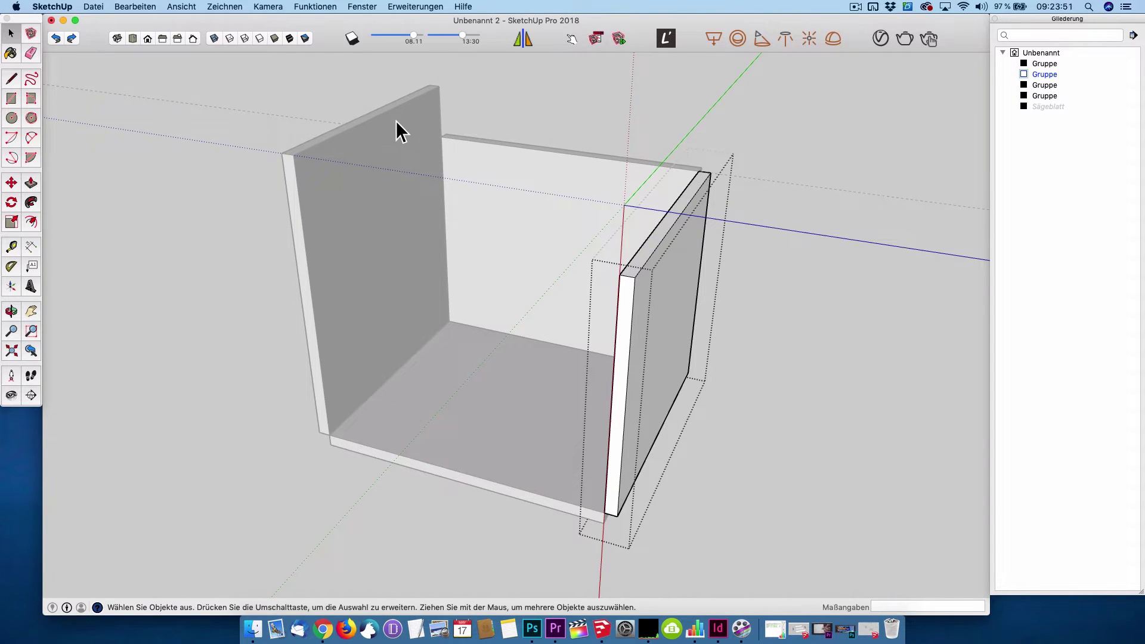
{"action": "double_click", "coordinate": [396, 121]}
{"action": "key", "text": "p"}
{"action": "left_click", "coordinate": [400, 122]}
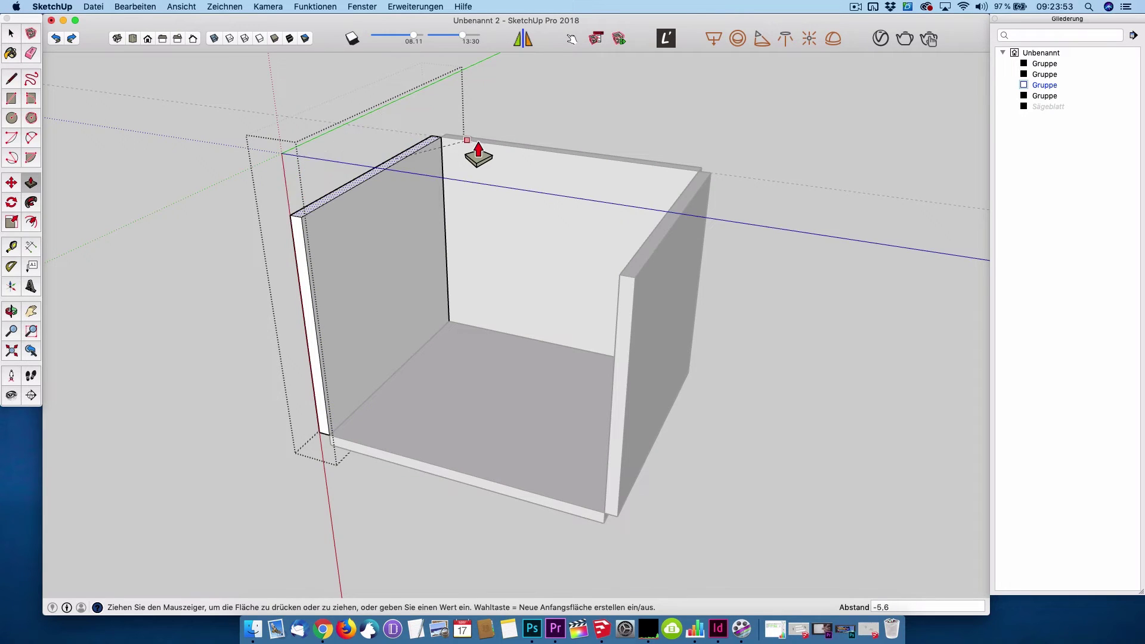
{"action": "left_click", "coordinate": [475, 153]}
{"action": "key", "text": "space"}
{"action": "left_click", "coordinate": [489, 324]}
Step: Copy the bottom panel up onto the walls as the top panel
{"action": "left_click", "coordinate": [478, 361]}
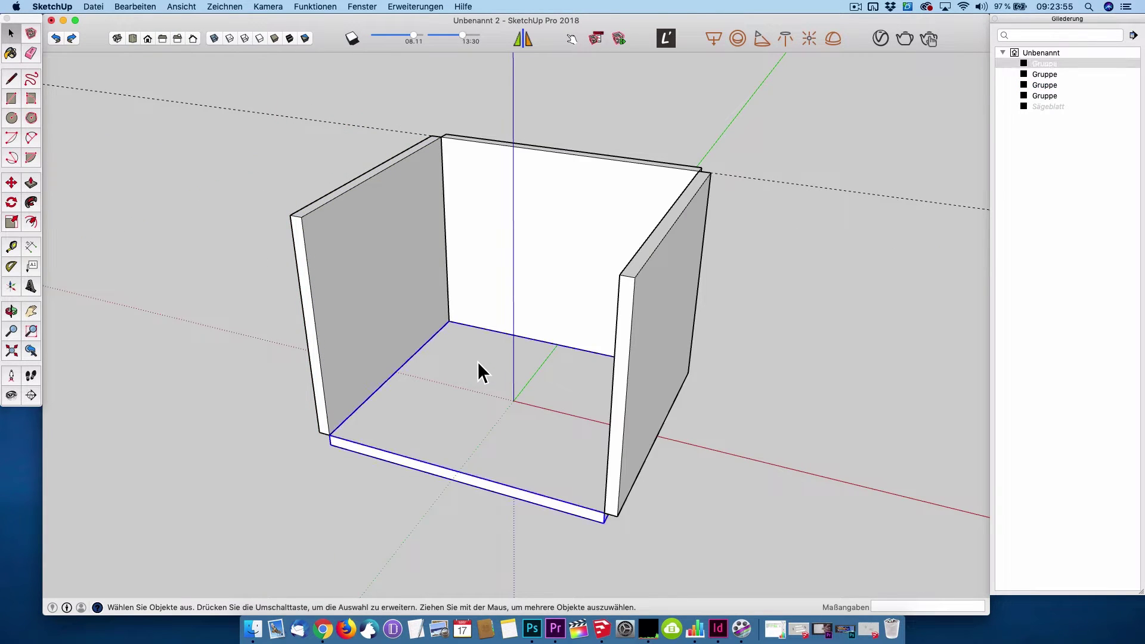
{"action": "key", "text": "m"}
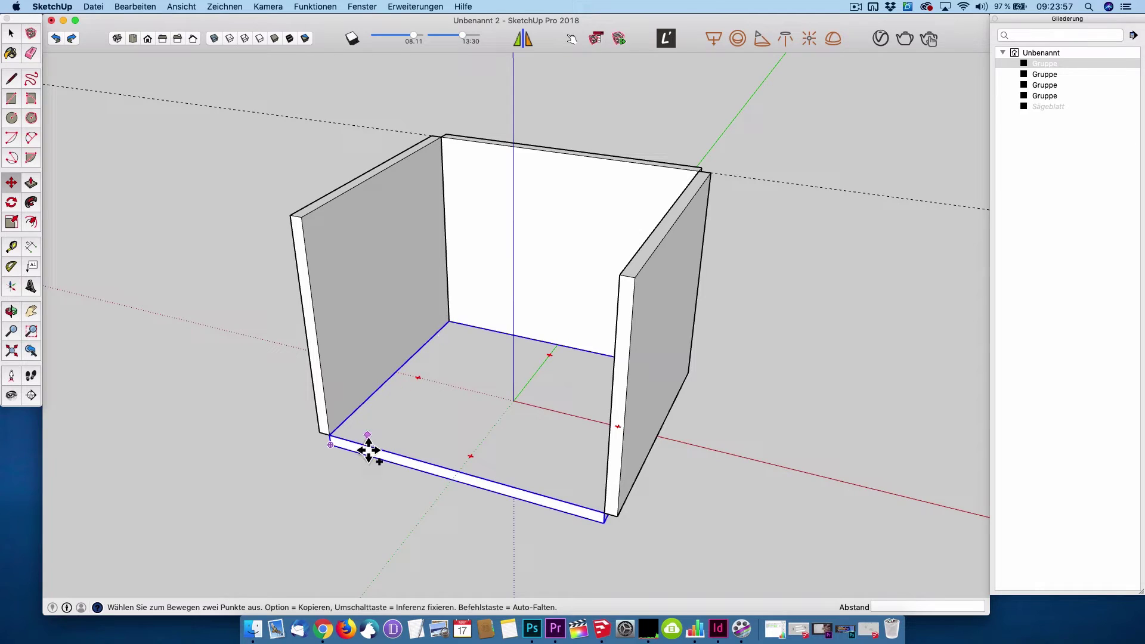
{"action": "left_click", "coordinate": [330, 444]}
{"action": "key", "text": "alt"}
{"action": "left_click", "coordinate": [311, 231]}
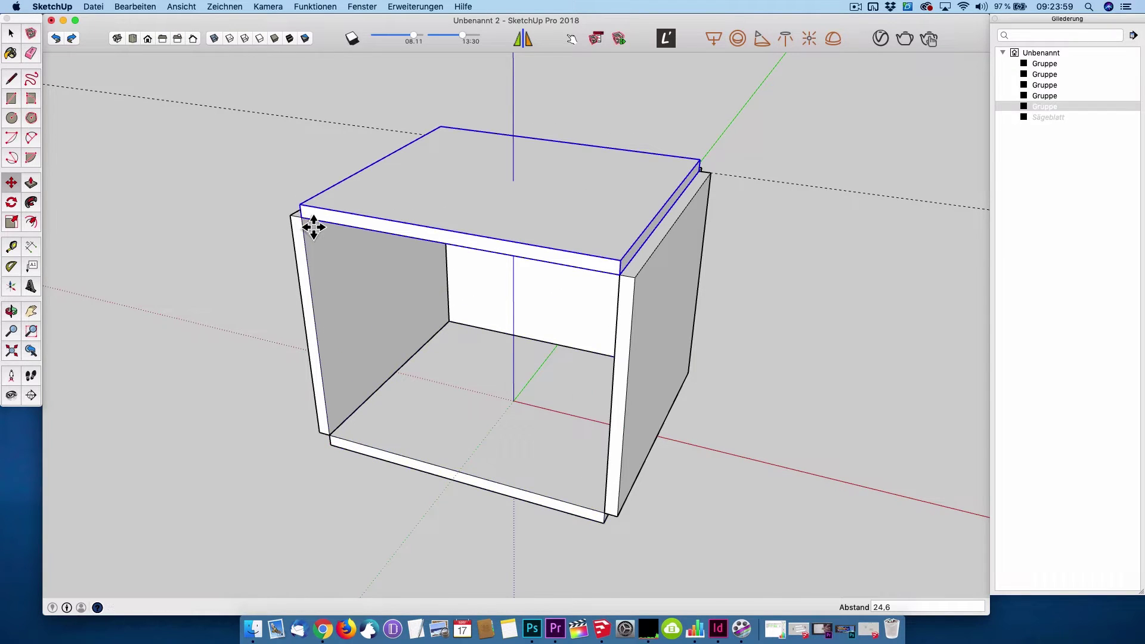
{"action": "key", "text": "space"}
{"action": "left_click", "coordinate": [259, 271]}
Step: Orbit around the box to inspect it from the front and right-front
{"action": "left_click_drag", "start_coordinate": [356, 341], "coordinate": [429, 257]}
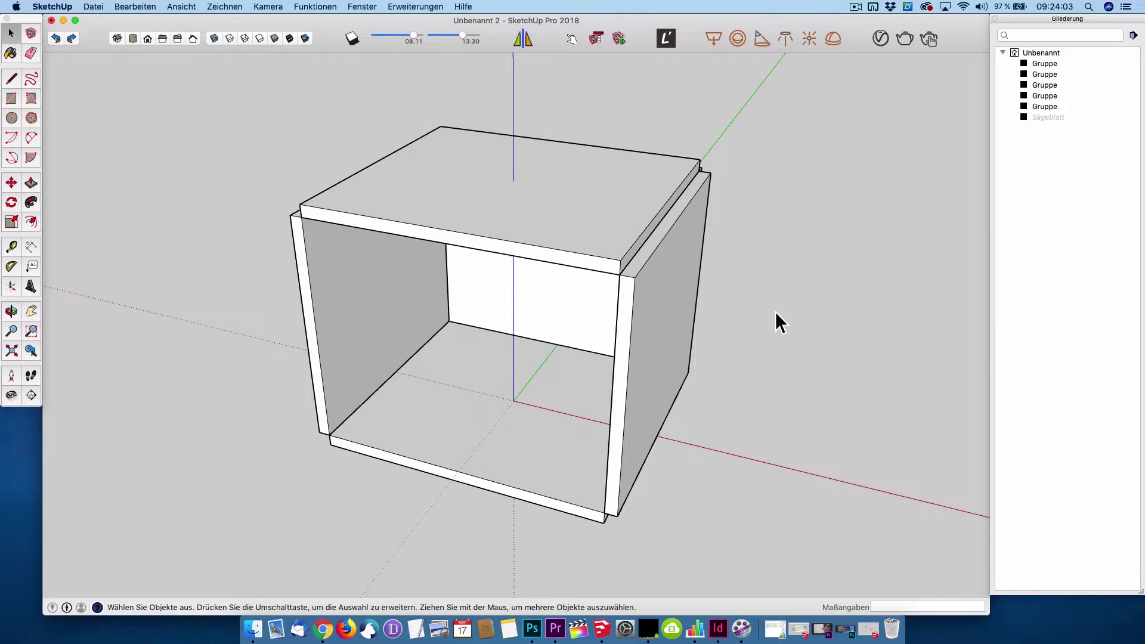
{"action": "mouse_move", "coordinate": [756, 394]}
{"action": "middle_mouse_down"}
{"action": "mouse_move", "coordinate": [833, 217]}
{"action": "mouse_move", "coordinate": [945, 220]}
{"action": "mouse_move", "coordinate": [871, 237]}
{"action": "mouse_move", "coordinate": [842, 292]}
{"action": "mouse_move", "coordinate": [447, 296]}
{"action": "mouse_move", "coordinate": [879, 271]}
{"action": "mouse_move", "coordinate": [603, 266]}
{"action": "mouse_move", "coordinate": [1025, 322]}
{"action": "middle_mouse_up"}
{"action": "mouse_move", "coordinate": [222, 264]}
{"action": "middle_mouse_down"}
{"action": "mouse_move", "coordinate": [529, 235]}
{"action": "mouse_move", "coordinate": [747, 181]}
{"action": "middle_mouse_up"}
{"action": "mouse_move", "coordinate": [747, 181]}
{"action": "left_mouse_down"}
{"action": "mouse_move", "coordinate": [731, 143]}
{"action": "mouse_move", "coordinate": [602, 141]}
{"action": "mouse_move", "coordinate": [639, 146]}
{"action": "mouse_move", "coordinate": [662, 177]}
{"action": "mouse_move", "coordinate": [707, 191]}
{"action": "mouse_move", "coordinate": [807, 288]}
{"action": "mouse_move", "coordinate": [851, 230]}
{"action": "mouse_move", "coordinate": [813, 233]}
{"action": "left_mouse_up"}
{"action": "mouse_move", "coordinate": [812, 233]}
{"action": "middle_mouse_down"}
{"action": "mouse_move", "coordinate": [779, 281]}
{"action": "mouse_move", "coordinate": [493, 260]}
{"action": "mouse_move", "coordinate": [663, 219]}
{"action": "middle_mouse_up"}
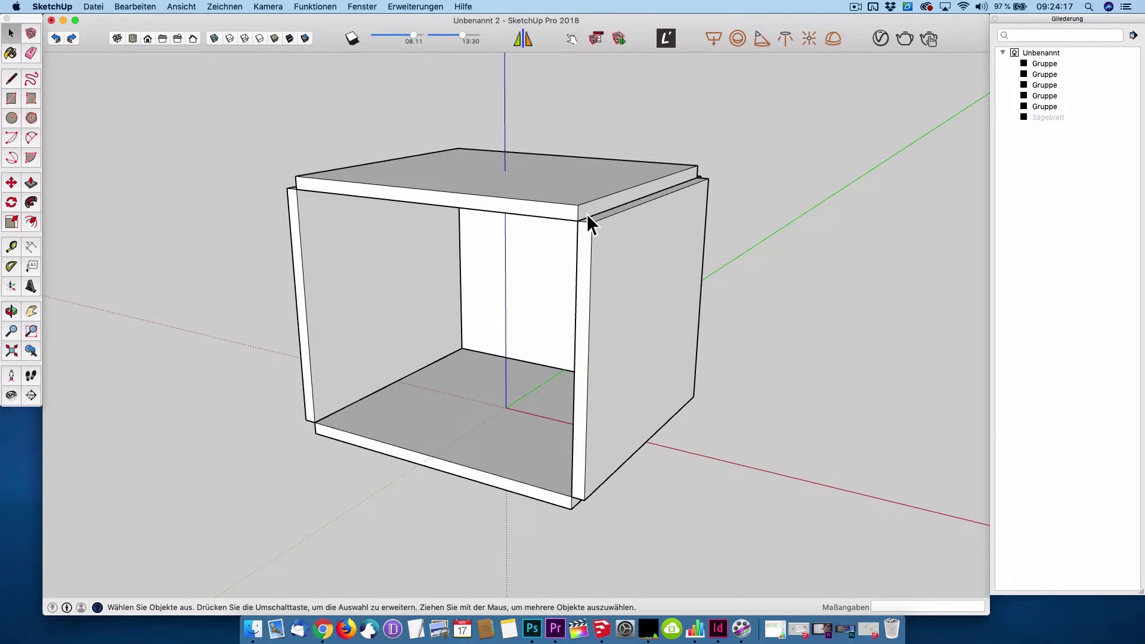
{"action": "scroll", "coordinate": [587, 213], "scroll_direction": "up", "scroll_amount": 3}
{"action": "scroll", "coordinate": [534, 255], "scroll_direction": "down", "scroll_amount": 2}
{"action": "scroll", "coordinate": [535, 256], "scroll_direction": "down", "scroll_amount": 2}
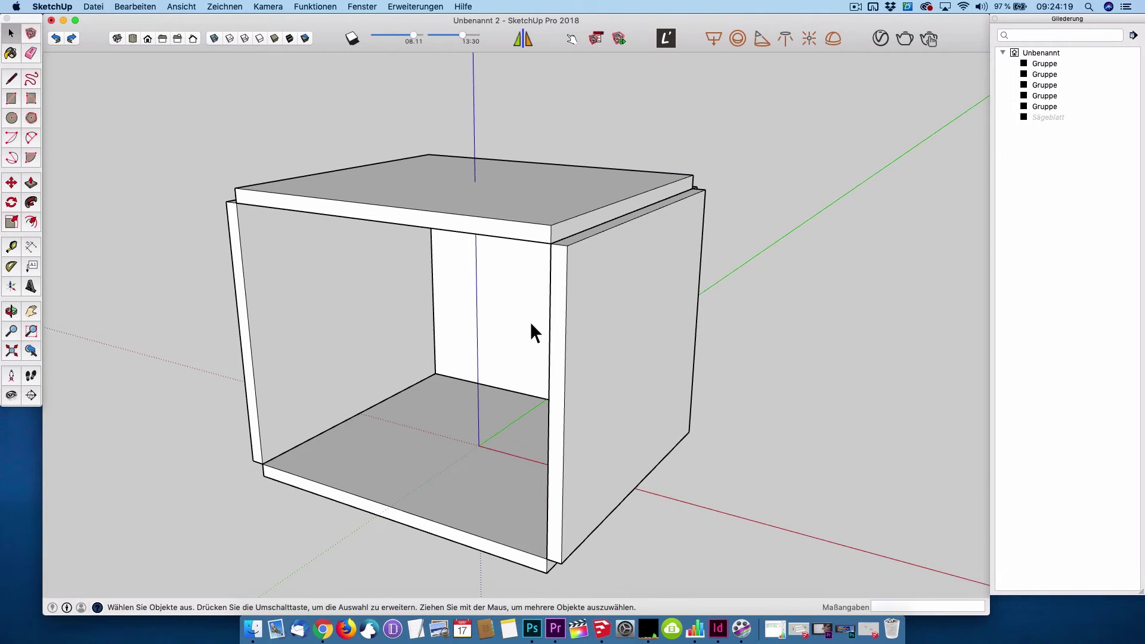
{"action": "mouse_move", "coordinate": [531, 332]}
{"action": "middle_mouse_down", "text": "shift"}
{"action": "mouse_move", "coordinate": [575, 258]}
{"action": "mouse_move", "coordinate": [567, 304]}
{"action": "mouse_move", "coordinate": [623, 169]}
{"action": "middle_mouse_up", "text": "shift"}
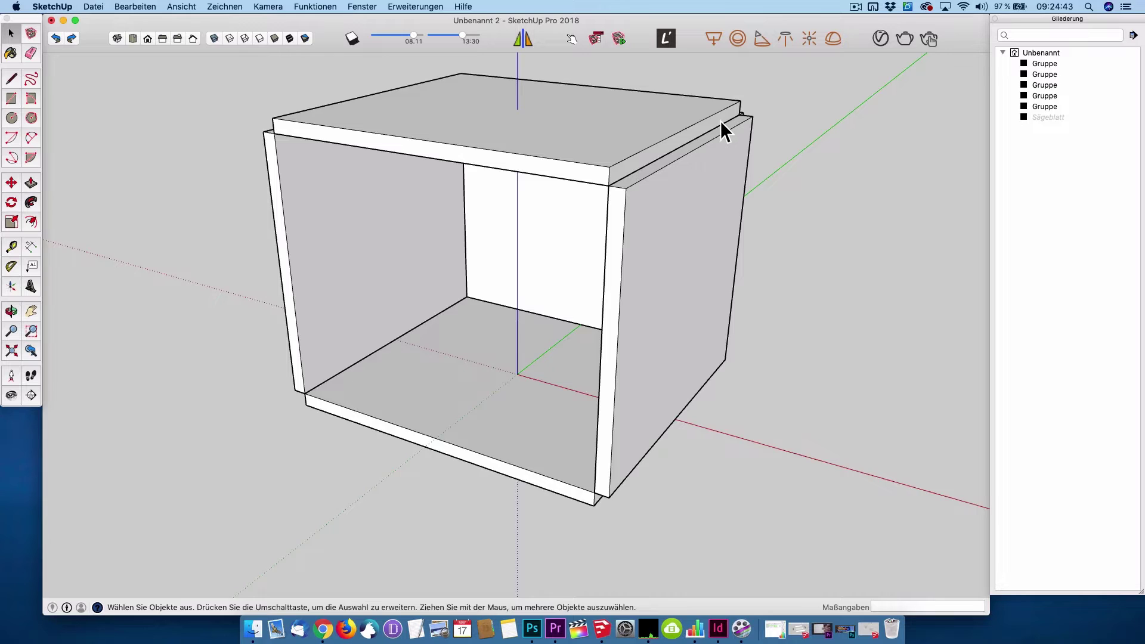
{"action": "scroll", "coordinate": [720, 120], "scroll_direction": "up", "scroll_amount": 3}
{"action": "left_click", "coordinate": [574, 237]}
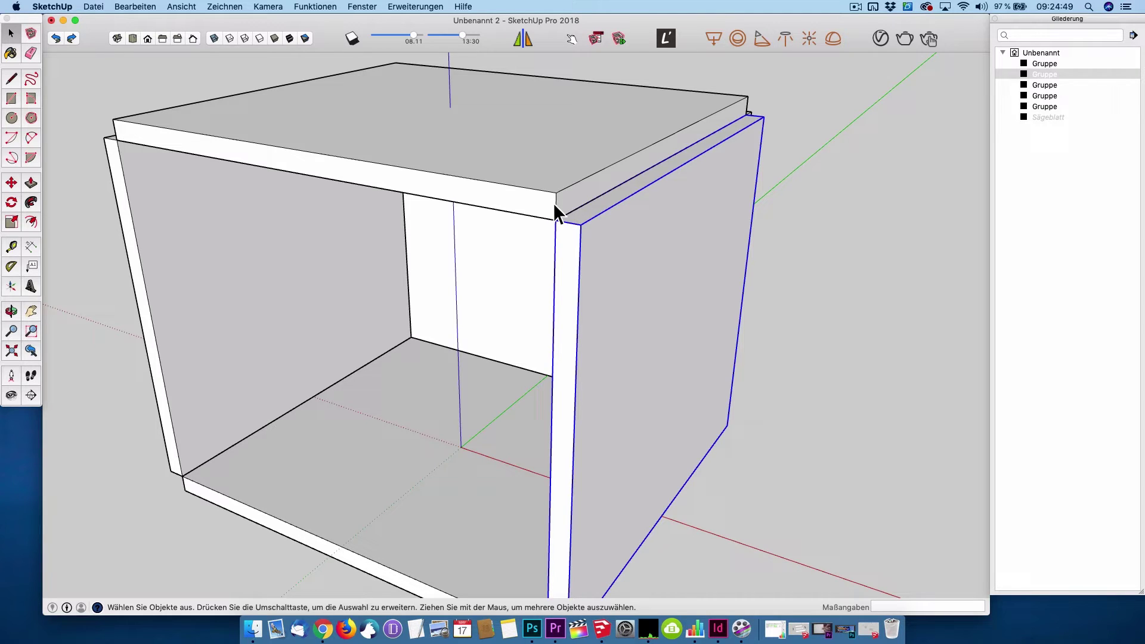
Step: Raise a 1,2 lip along the top edge of the right side panel
{"action": "double_click", "coordinate": [580, 221]}
{"action": "key", "text": "l"}
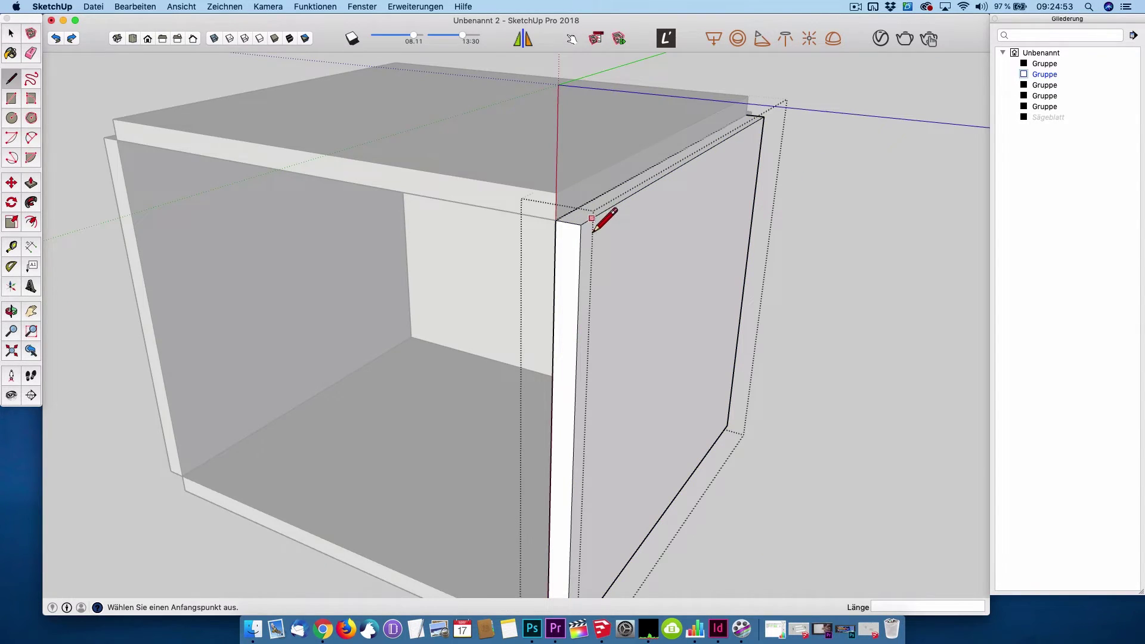
{"action": "left_click", "coordinate": [567, 222]}
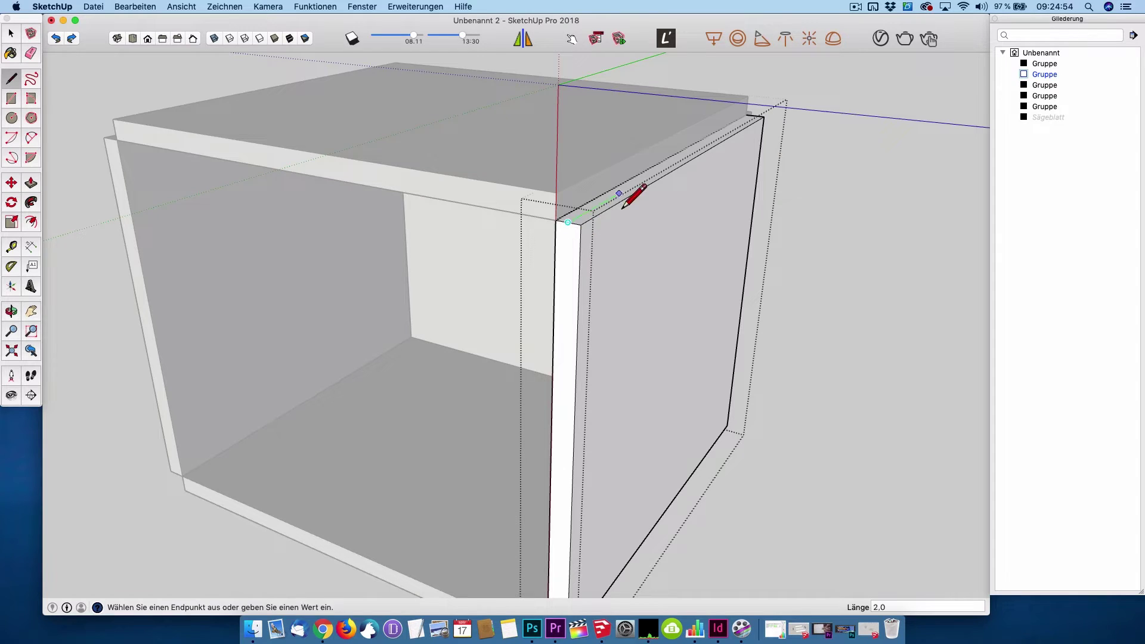
{"action": "left_click", "coordinate": [758, 127]}
{"action": "key", "text": "p"}
{"action": "left_click", "coordinate": [690, 173]}
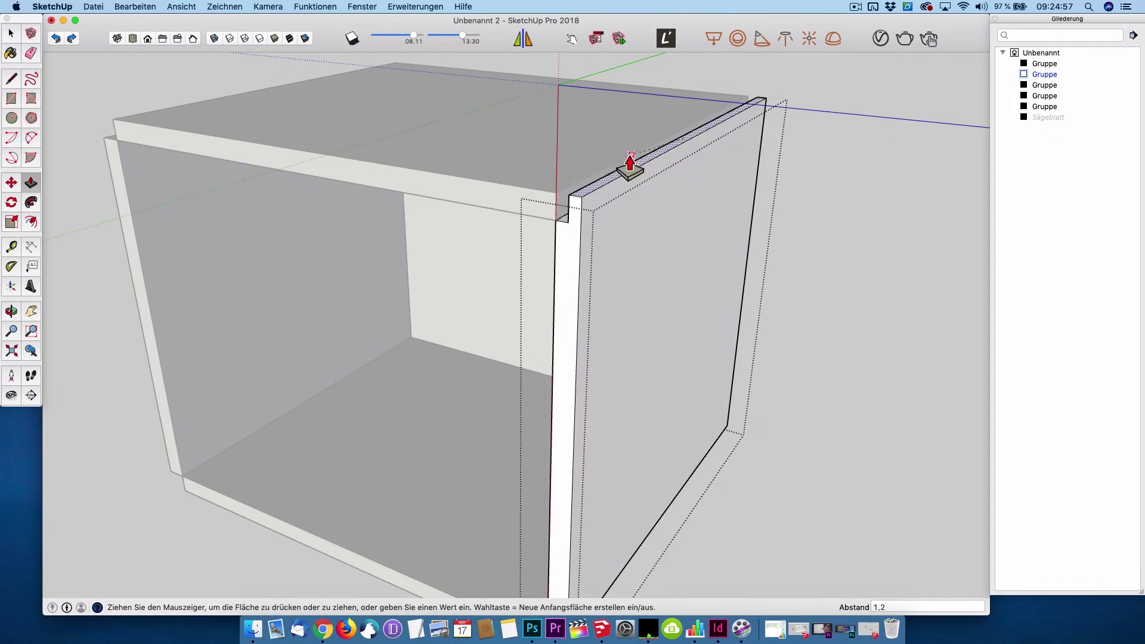
{"action": "left_click", "coordinate": [567, 203]}
{"action": "key", "text": "space"}
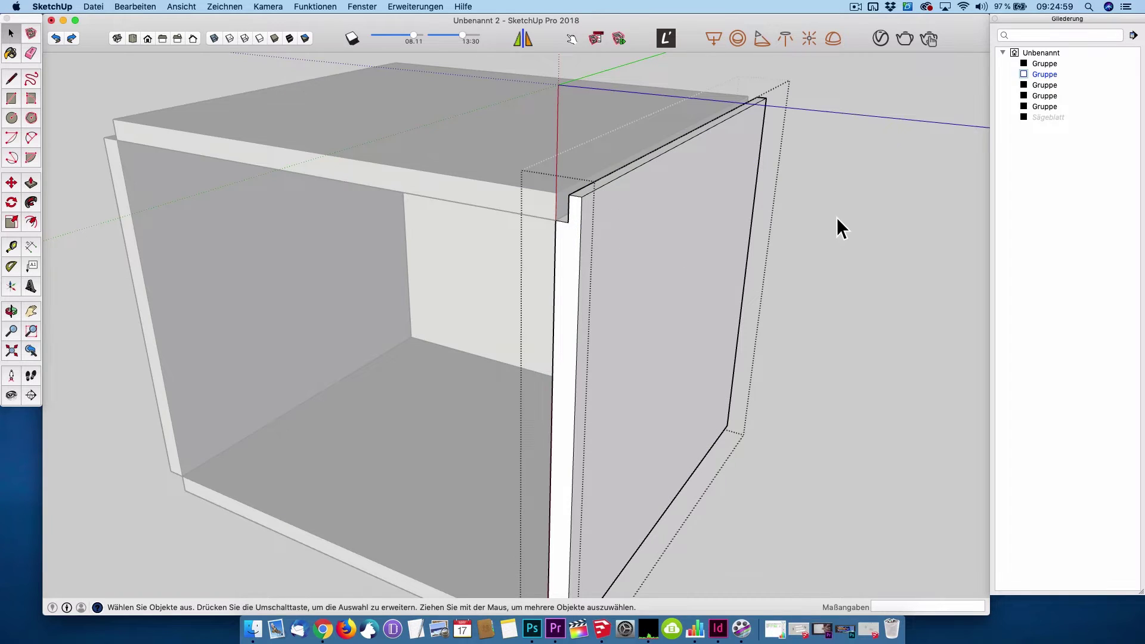
{"action": "left_click", "coordinate": [836, 217]}
Step: Extend a 1,2 lip along the right side panel's bottom edge past the bottom panel
{"action": "middle_click_drag", "start_coordinate": [624, 380], "coordinate": [653, 326]}
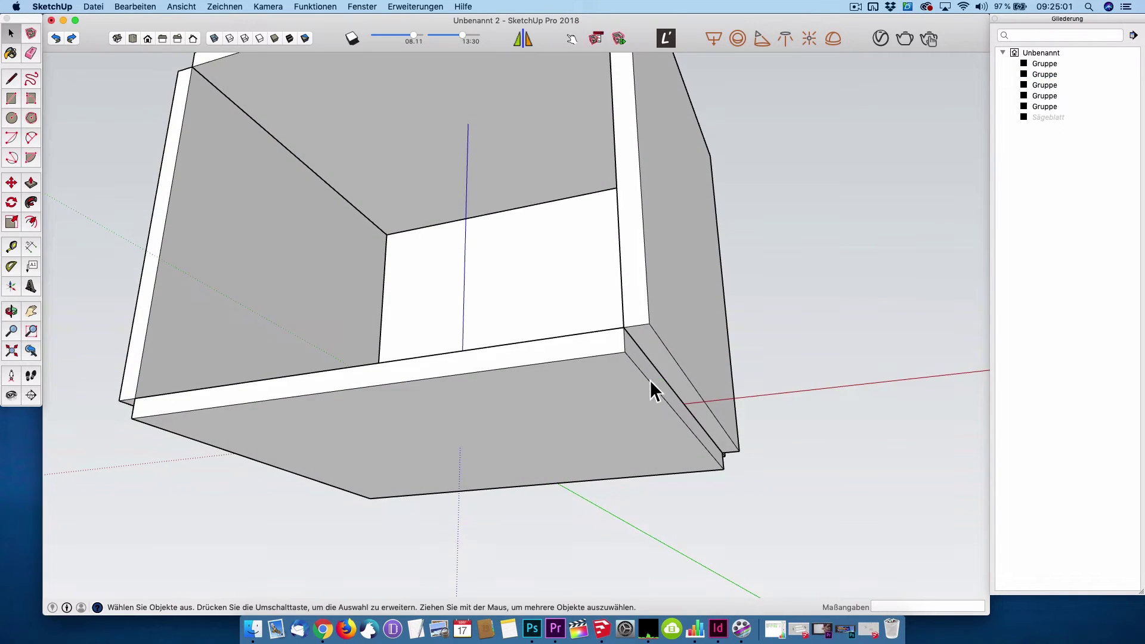
{"action": "double_click", "coordinate": [659, 364]}
{"action": "key", "text": "l"}
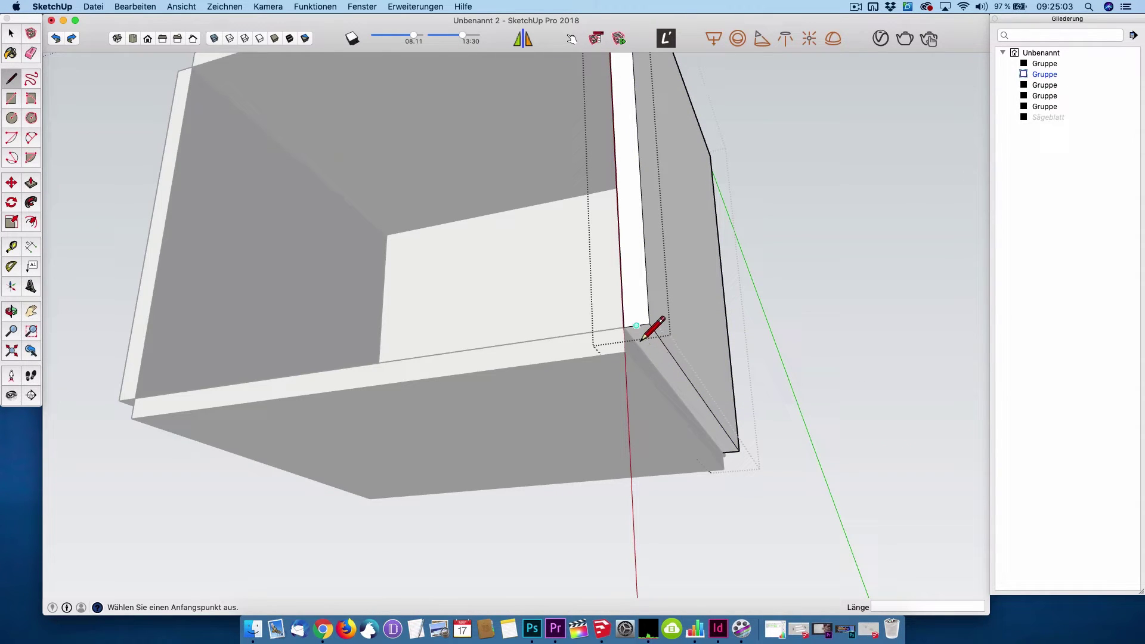
{"action": "left_click", "coordinate": [636, 325]}
{"action": "left_click", "coordinate": [735, 468]}
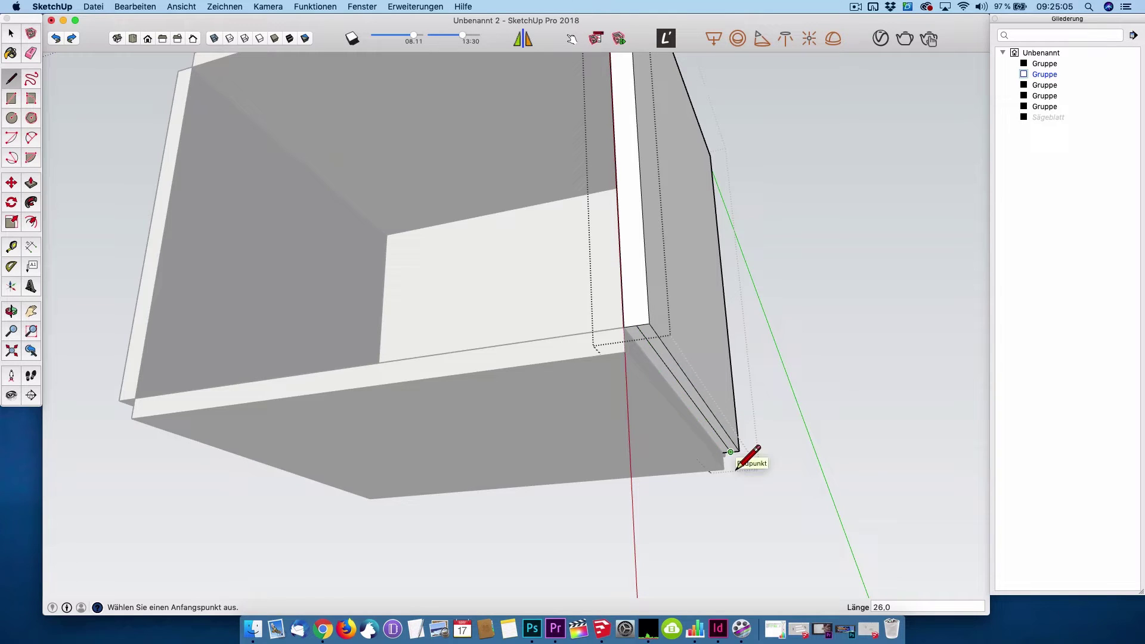
{"action": "key", "text": "p"}
{"action": "left_click", "coordinate": [670, 378]}
{"action": "left_click", "coordinate": [626, 376]}
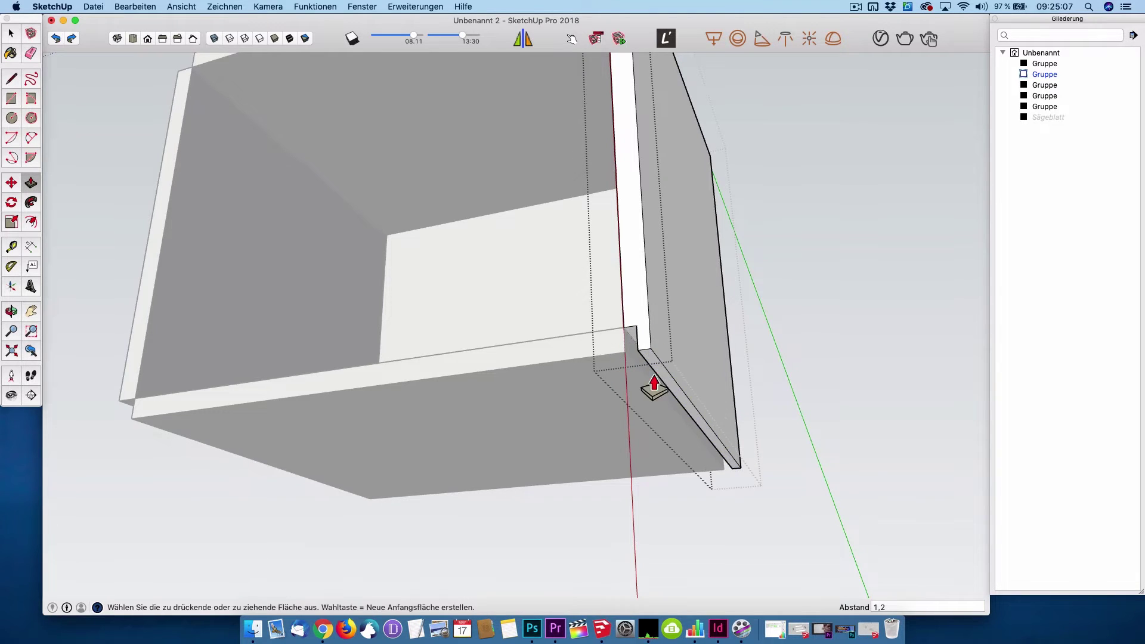
{"action": "key", "text": "space"}
{"action": "left_click", "coordinate": [681, 547]}
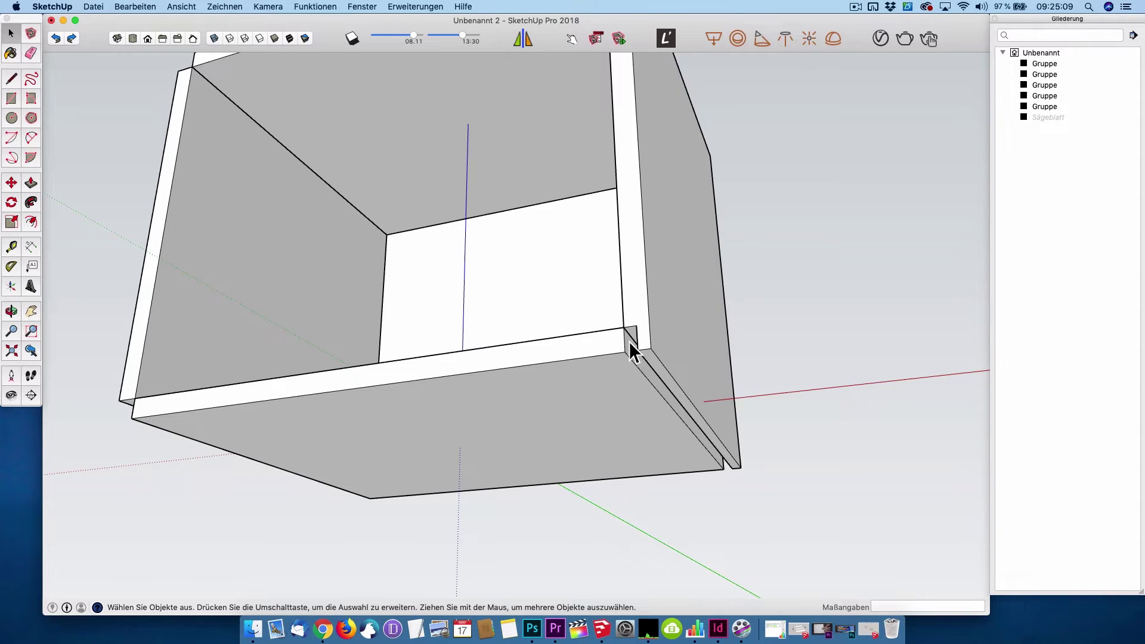
Step: Pull the left side panel's end face out 1,2 so the wall is taller
{"action": "mouse_move", "coordinate": [836, 145]}
{"action": "middle_mouse_down"}
{"action": "mouse_move", "coordinate": [417, 414]}
{"action": "mouse_move", "coordinate": [628, 253]}
{"action": "mouse_move", "coordinate": [462, 292]}
{"action": "mouse_move", "coordinate": [371, 242]}
{"action": "mouse_move", "coordinate": [449, 199]}
{"action": "middle_mouse_up"}
{"action": "scroll", "coordinate": [370, 242], "scroll_direction": "up", "scroll_amount": 3}
{"action": "left_click", "coordinate": [449, 200]}
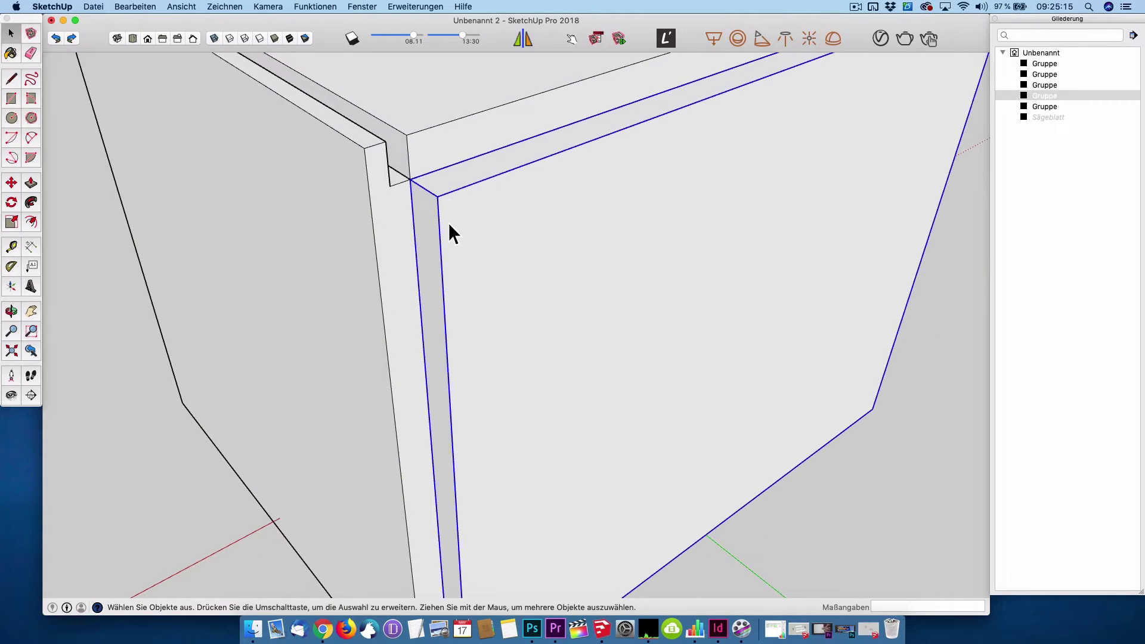
{"action": "double_click", "coordinate": [387, 212]}
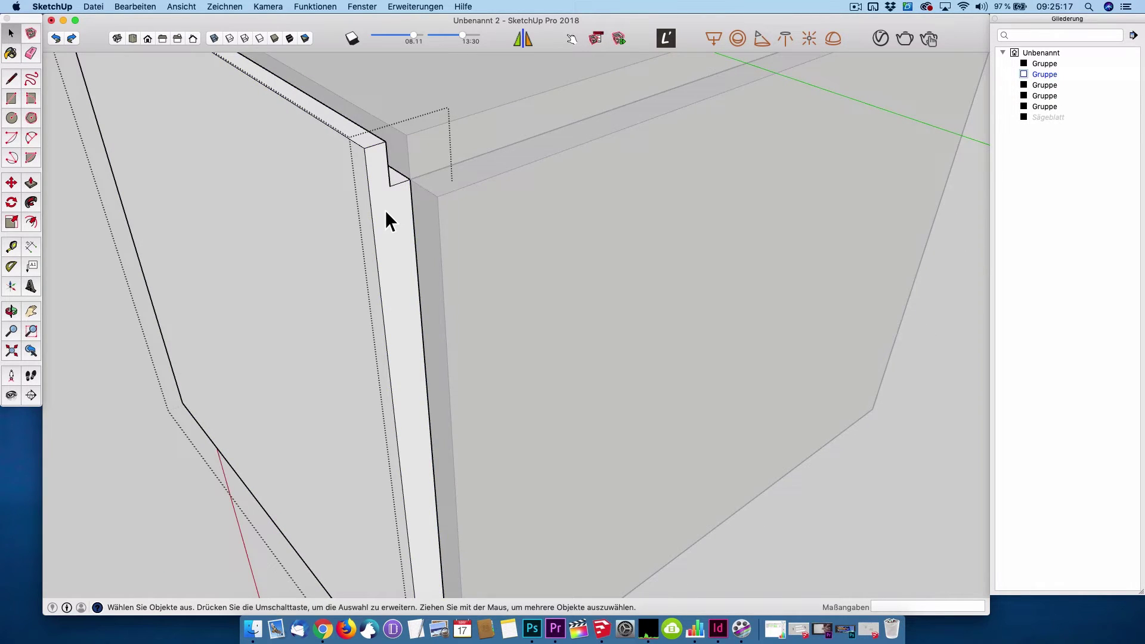
{"action": "key", "text": "p"}
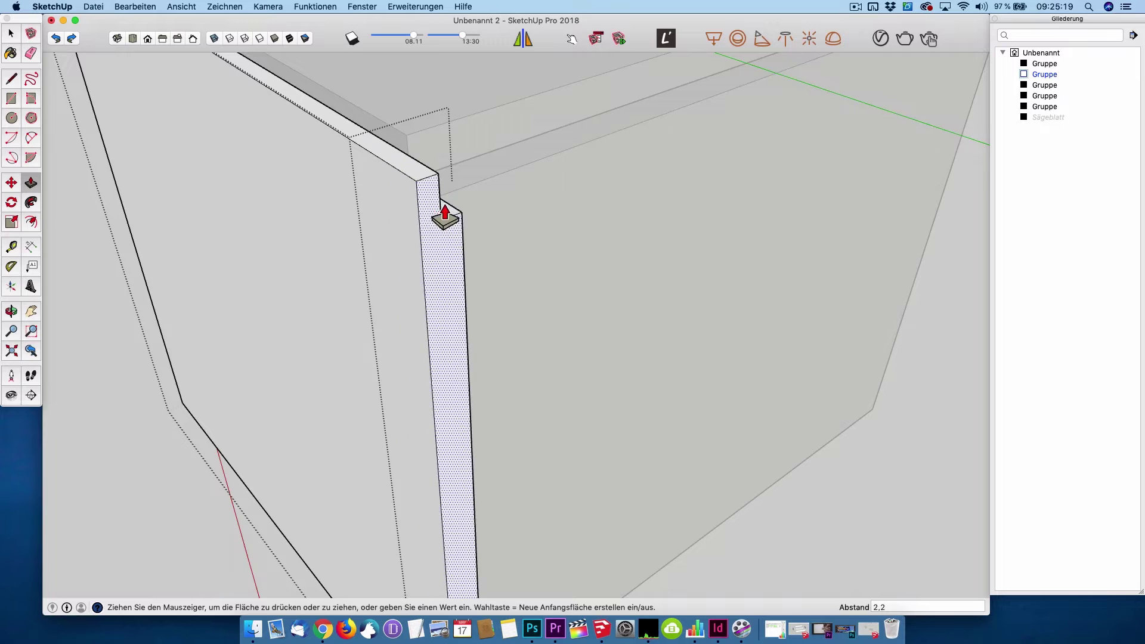
{"action": "left_click_drag", "start_coordinate": [388, 194], "coordinate": [486, 199]}
{"action": "mouse_move", "coordinate": [514, 253]}
{"action": "middle_mouse_down"}
{"action": "mouse_move", "coordinate": [564, 281]}
{"action": "mouse_move", "coordinate": [276, 358]}
{"action": "middle_mouse_up"}
{"action": "mouse_move", "coordinate": [619, 263]}
{"action": "middle_mouse_down", "text": "shift"}
{"action": "mouse_move", "coordinate": [582, 340]}
{"action": "mouse_move", "coordinate": [518, 312]}
{"action": "mouse_move", "coordinate": [429, 233]}
{"action": "middle_mouse_up", "text": "shift"}
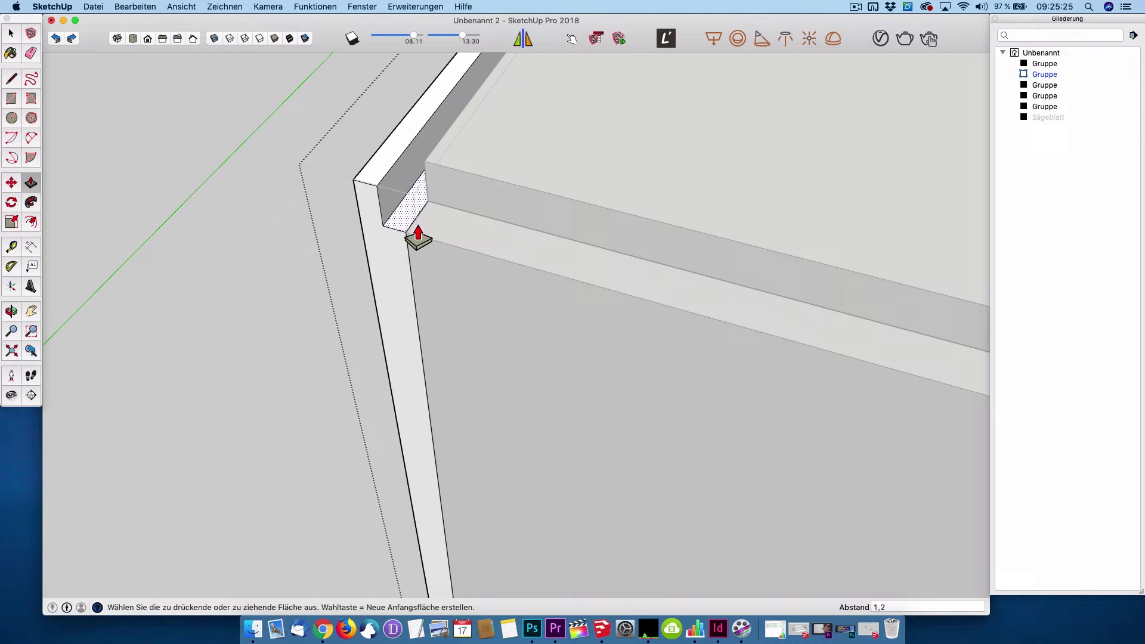
{"action": "left_click", "coordinate": [418, 232]}
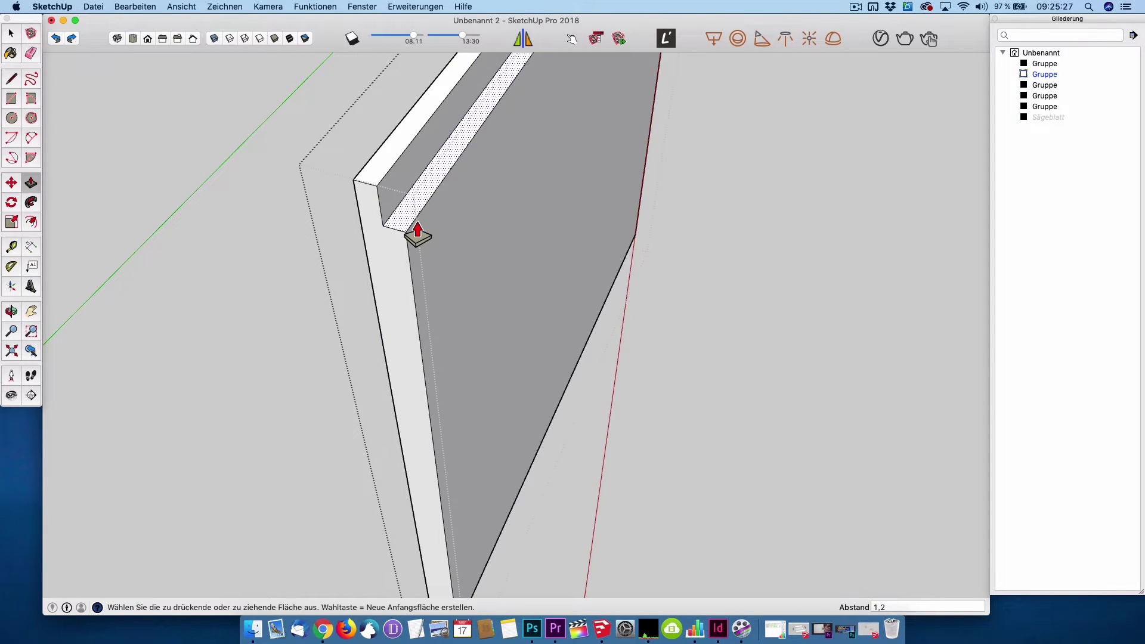
Step: Split off a 12mm strip along the panel's inner edge and push it in 0,6 as a groove
{"action": "key", "text": "l"}
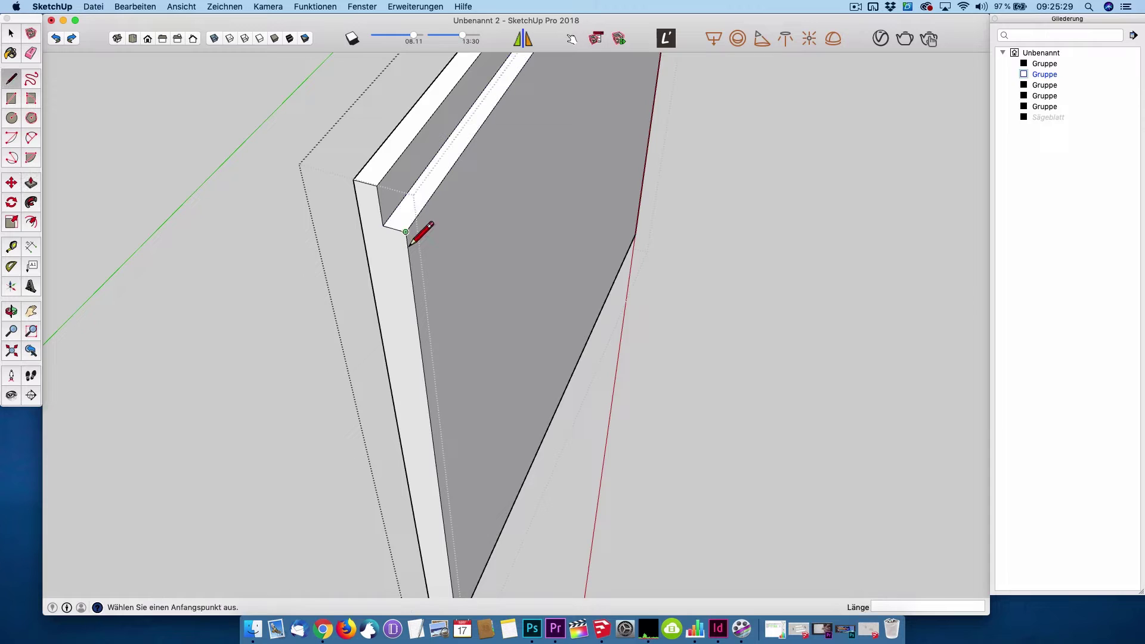
{"action": "left_click", "coordinate": [406, 231]}
{"action": "type", "text": "12"}
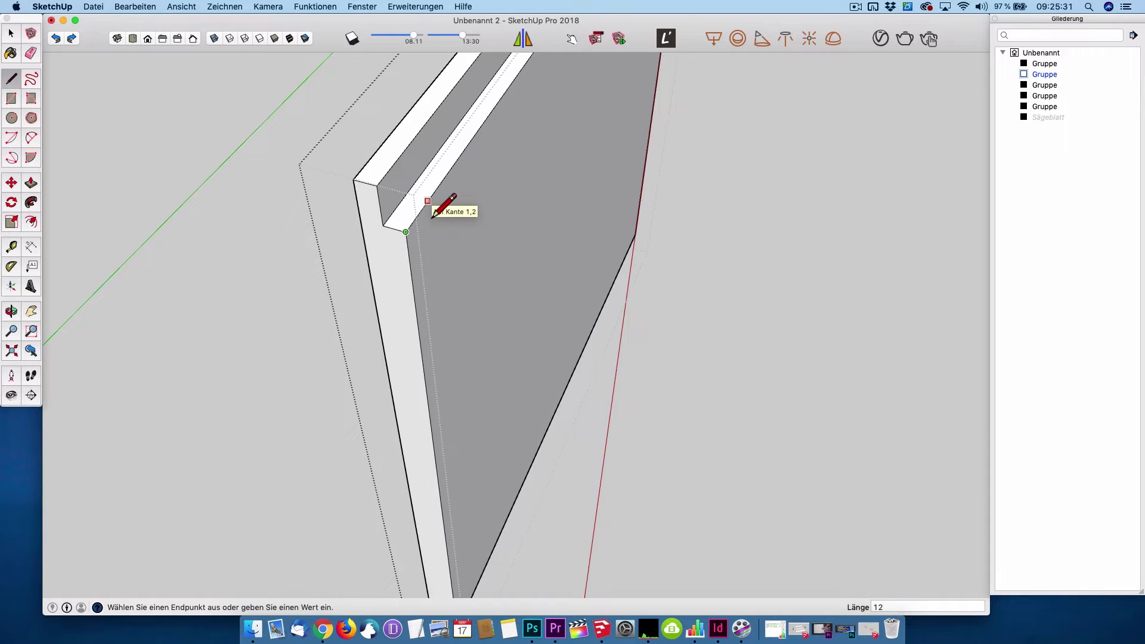
{"action": "key", "text": "Return"}
{"action": "left_click", "coordinate": [427, 201]}
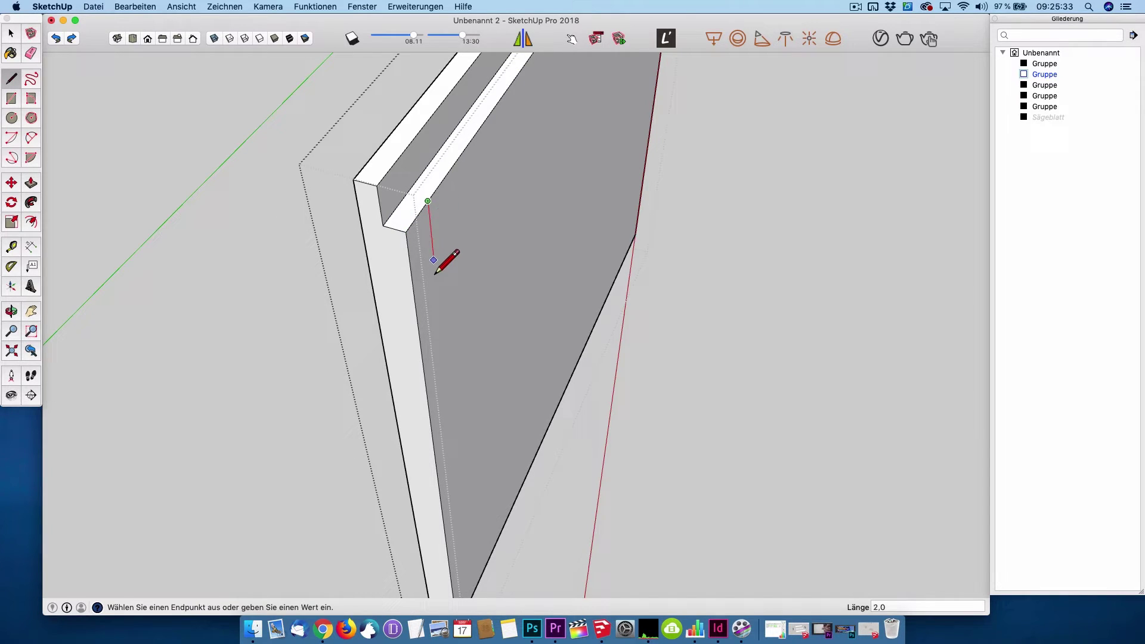
{"action": "left_click", "coordinate": [492, 549]}
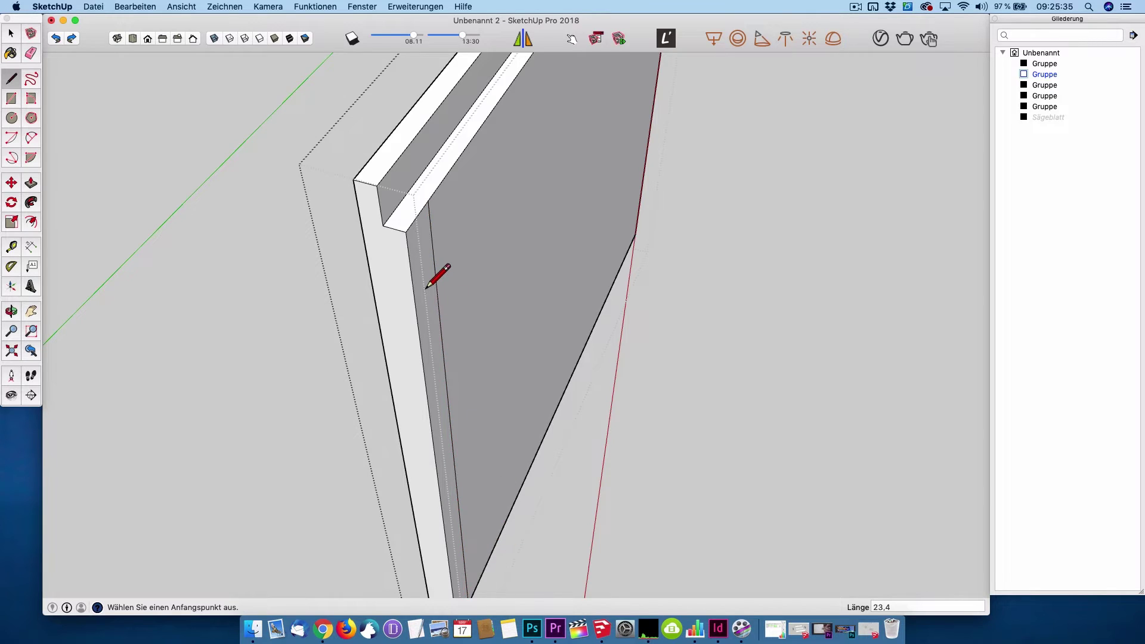
{"action": "scroll", "coordinate": [425, 288], "scroll_direction": "down", "scroll_amount": 2}
{"action": "key", "text": "p"}
{"action": "left_click", "coordinate": [421, 263]}
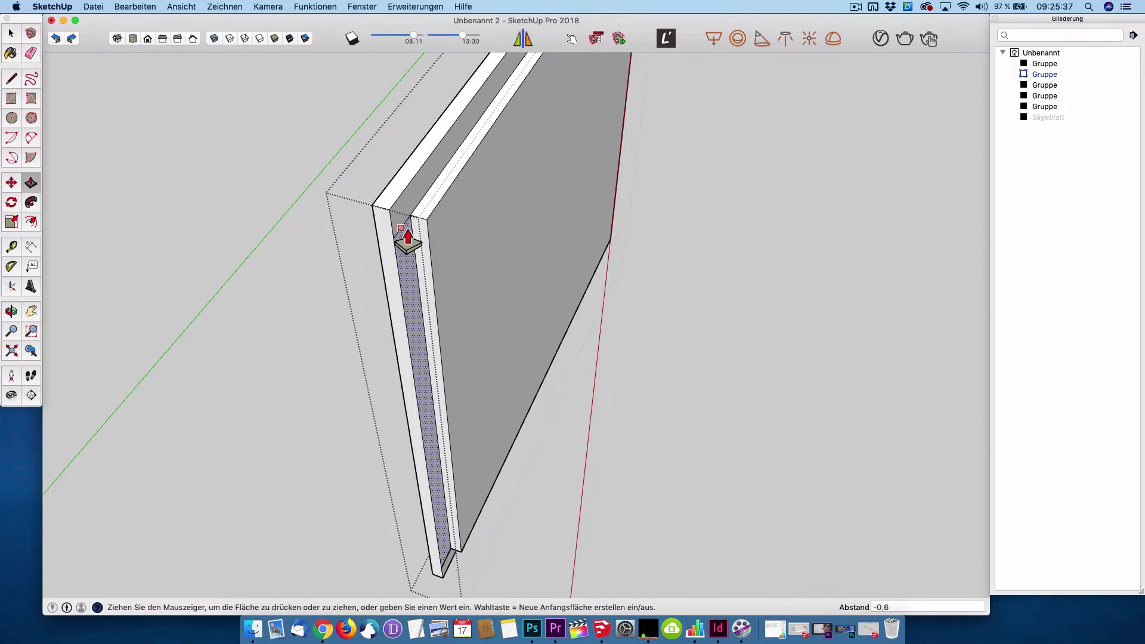
{"action": "left_click", "coordinate": [405, 235]}
{"action": "left_click", "coordinate": [173, 6]}
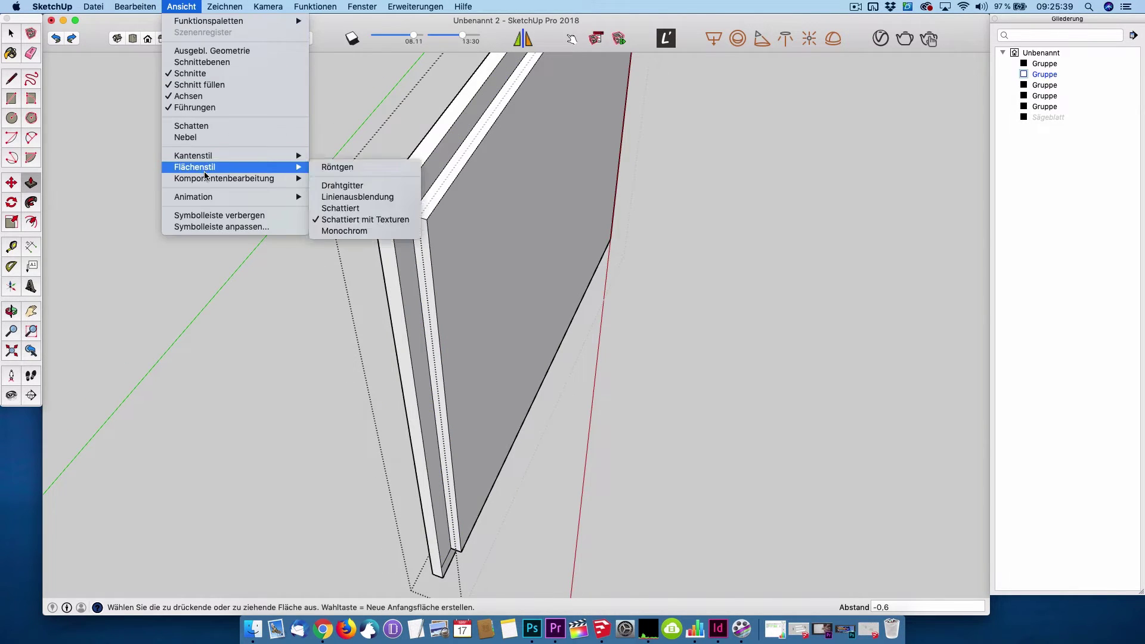
{"action": "mouse_move", "coordinate": [224, 178]}
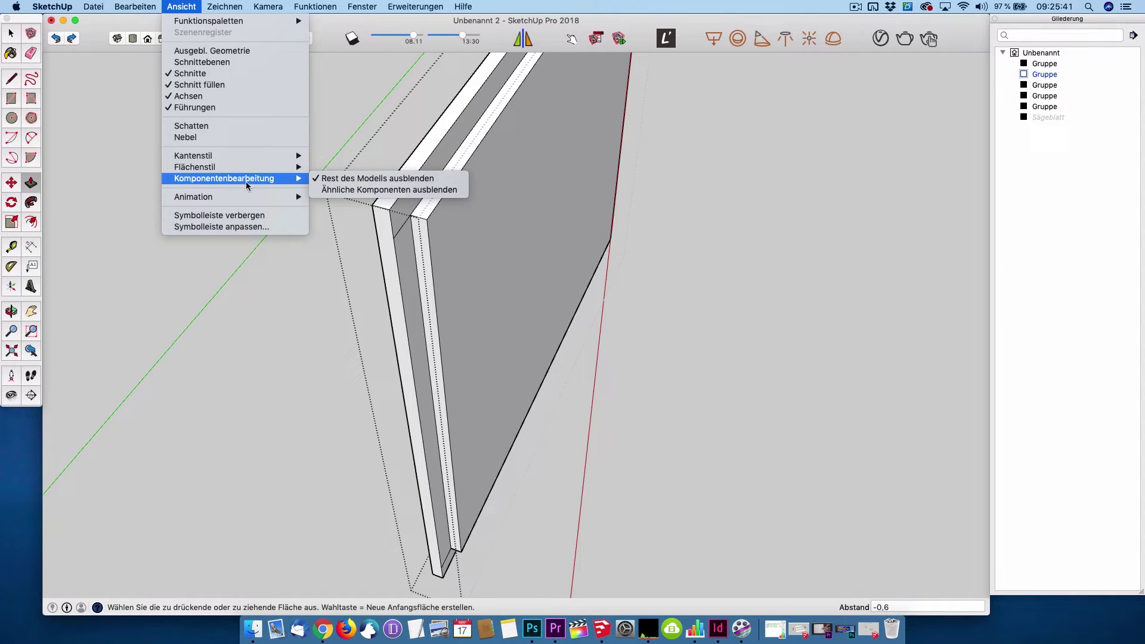
{"action": "left_click", "coordinate": [299, 316]}
{"action": "key", "text": "e"}
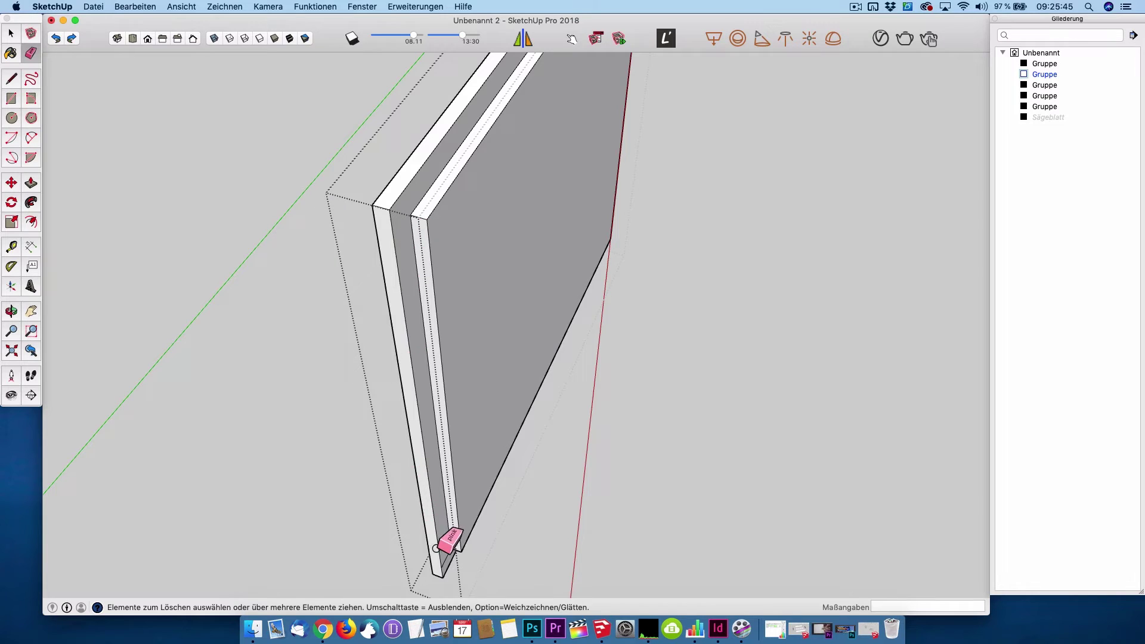
{"action": "key", "text": "space"}
{"action": "left_click", "coordinate": [318, 463]}
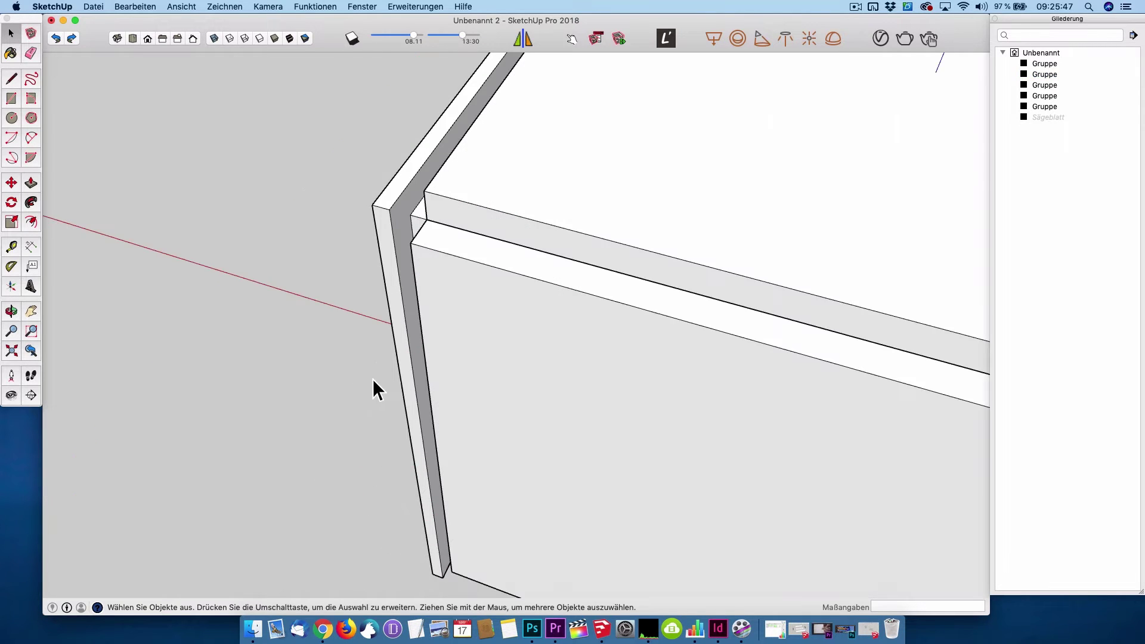
{"action": "mouse_move", "coordinate": [363, 355]}
{"action": "middle_mouse_down"}
{"action": "mouse_move", "coordinate": [753, 248]}
{"action": "mouse_move", "coordinate": [698, 302]}
{"action": "mouse_move", "coordinate": [230, 245]}
{"action": "middle_mouse_up"}
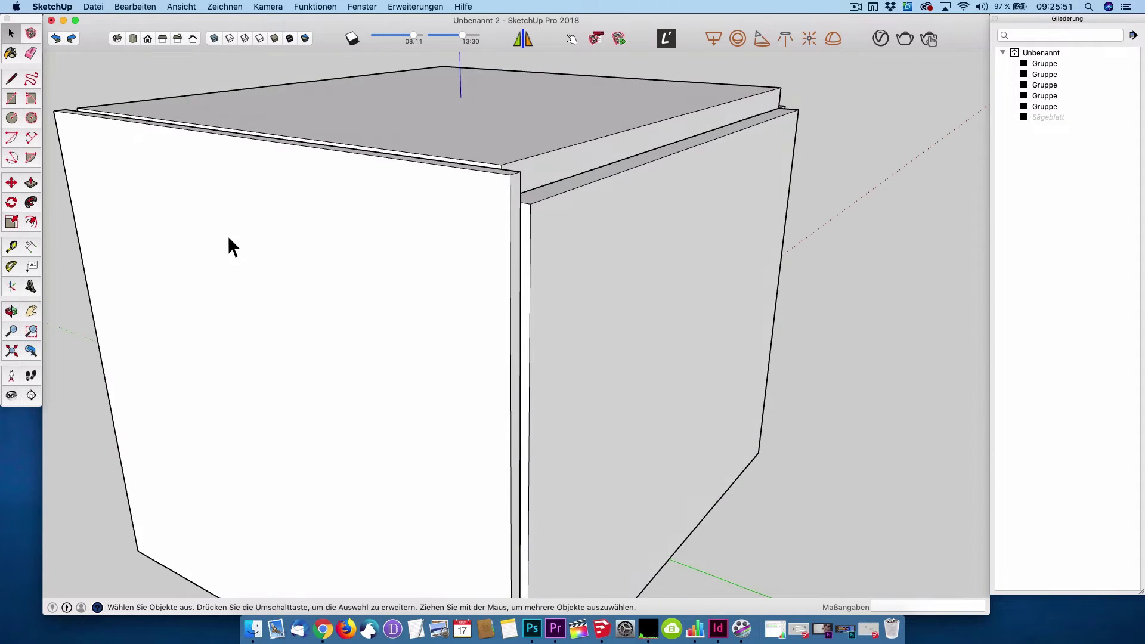
{"action": "mouse_move", "coordinate": [364, 243]}
{"action": "middle_mouse_down"}
{"action": "mouse_move", "coordinate": [765, 249]}
{"action": "mouse_move", "coordinate": [536, 278]}
{"action": "mouse_move", "coordinate": [416, 268]}
{"action": "mouse_move", "coordinate": [323, 292]}
{"action": "mouse_move", "coordinate": [363, 310]}
{"action": "mouse_move", "coordinate": [334, 360]}
{"action": "mouse_move", "coordinate": [363, 332]}
{"action": "mouse_move", "coordinate": [467, 307]}
{"action": "middle_mouse_up"}
{"action": "scroll", "coordinate": [466, 306], "scroll_direction": "down", "scroll_amount": 5}
{"action": "mouse_move", "coordinate": [533, 281]}
{"action": "middle_mouse_down"}
{"action": "mouse_move", "coordinate": [511, 289]}
{"action": "mouse_move", "coordinate": [584, 267]}
{"action": "middle_mouse_up"}
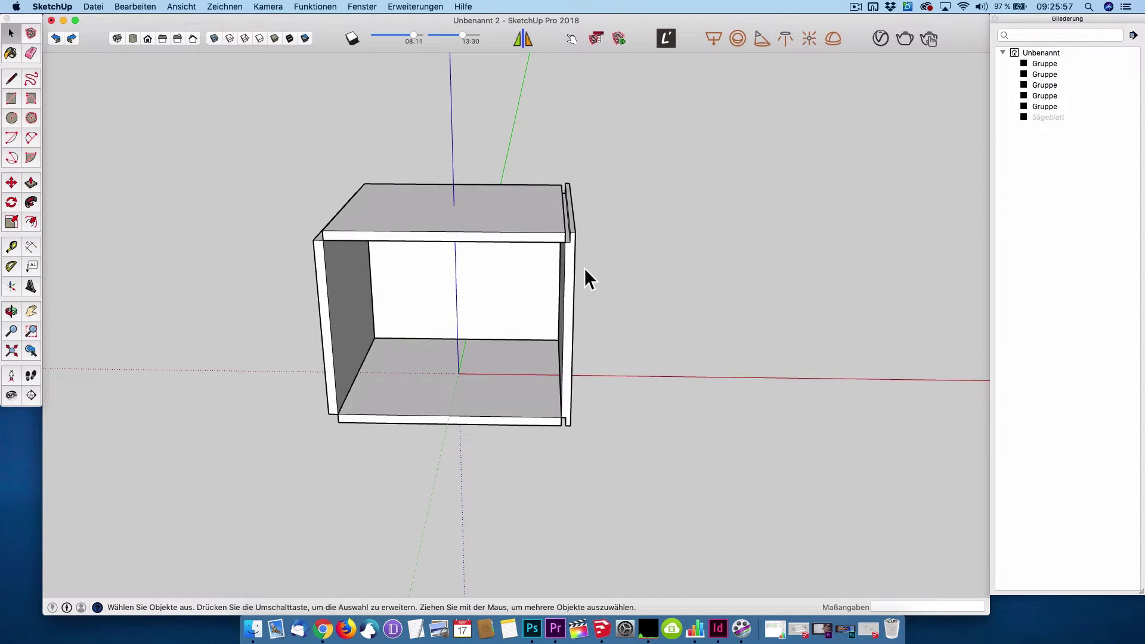
{"action": "left_click", "coordinate": [328, 266]}
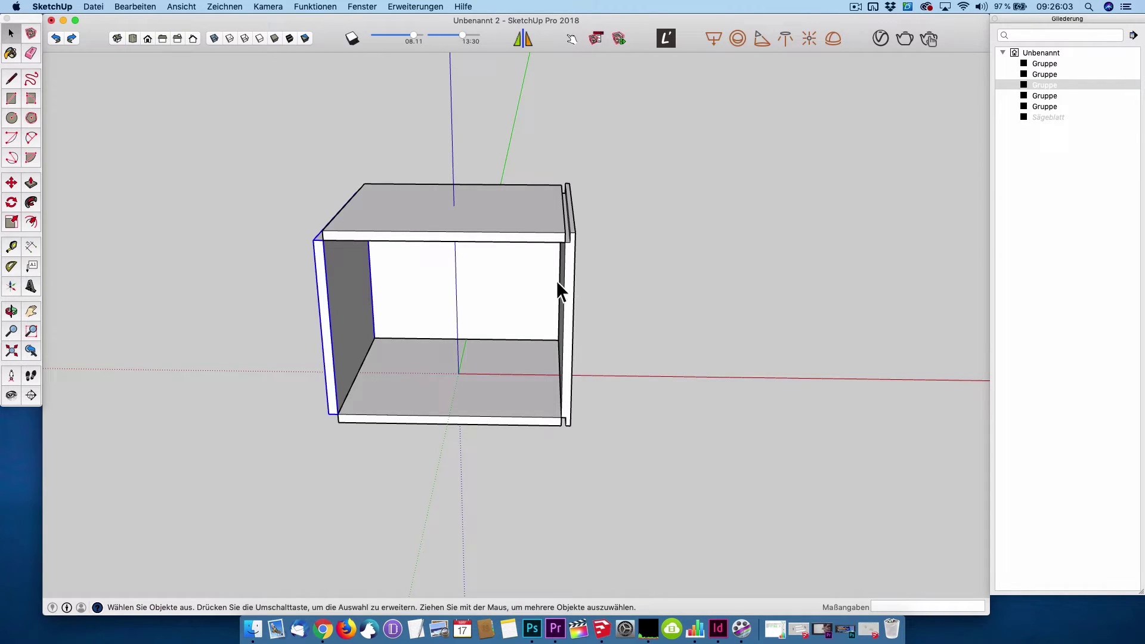
{"action": "scroll", "coordinate": [538, 204], "scroll_direction": "up", "scroll_amount": 2}
{"action": "left_click", "coordinate": [629, 191]}
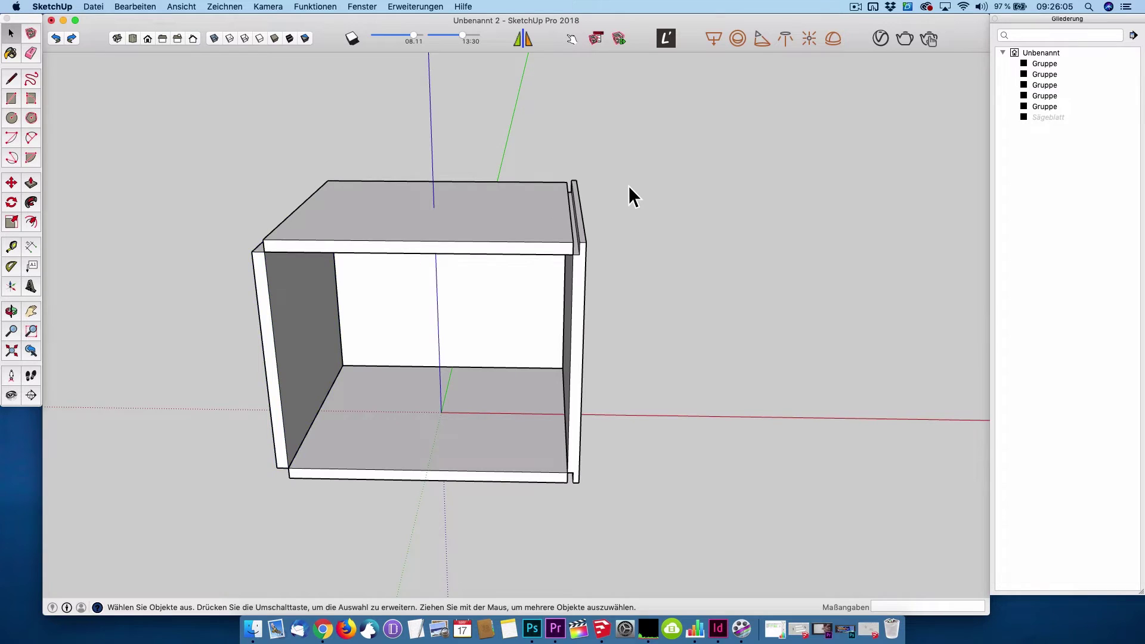
{"action": "mouse_move", "coordinate": [629, 191]}
{"action": "middle_mouse_down"}
{"action": "mouse_move", "coordinate": [655, 199]}
{"action": "mouse_move", "coordinate": [649, 220]}
{"action": "mouse_move", "coordinate": [586, 250]}
{"action": "mouse_move", "coordinate": [473, 277]}
{"action": "middle_mouse_up"}
{"action": "scroll", "coordinate": [585, 254], "scroll_direction": "up", "scroll_amount": 3}
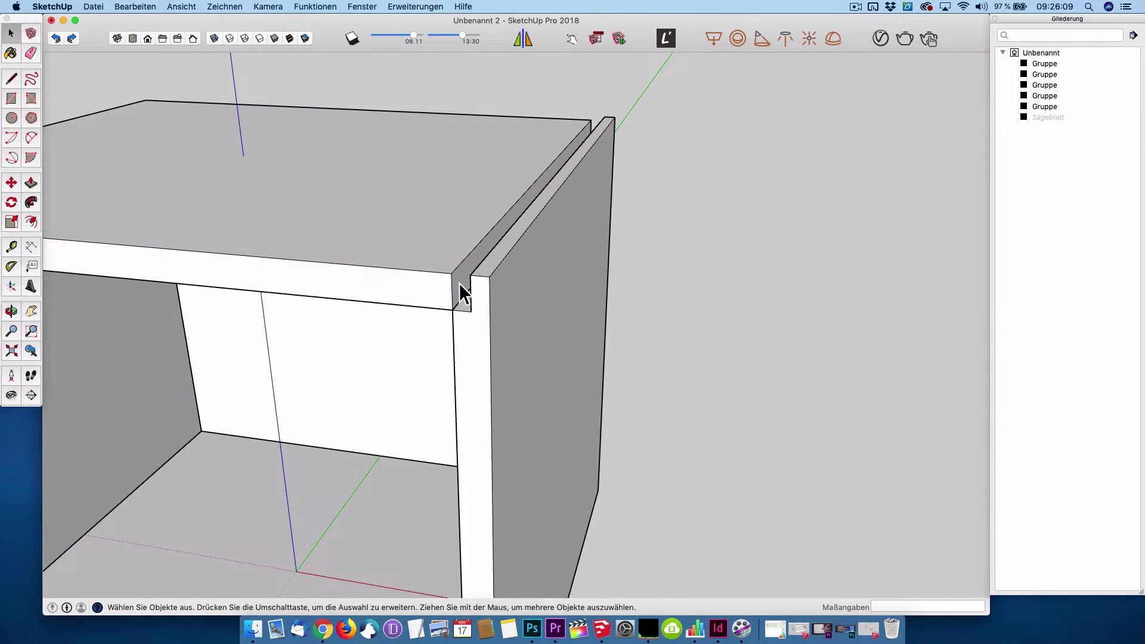
Step: Lengthen the top board's end face by 0,6
{"action": "double_click", "coordinate": [460, 285]}
{"action": "key", "text": "p"}
{"action": "left_click", "coordinate": [465, 289]}
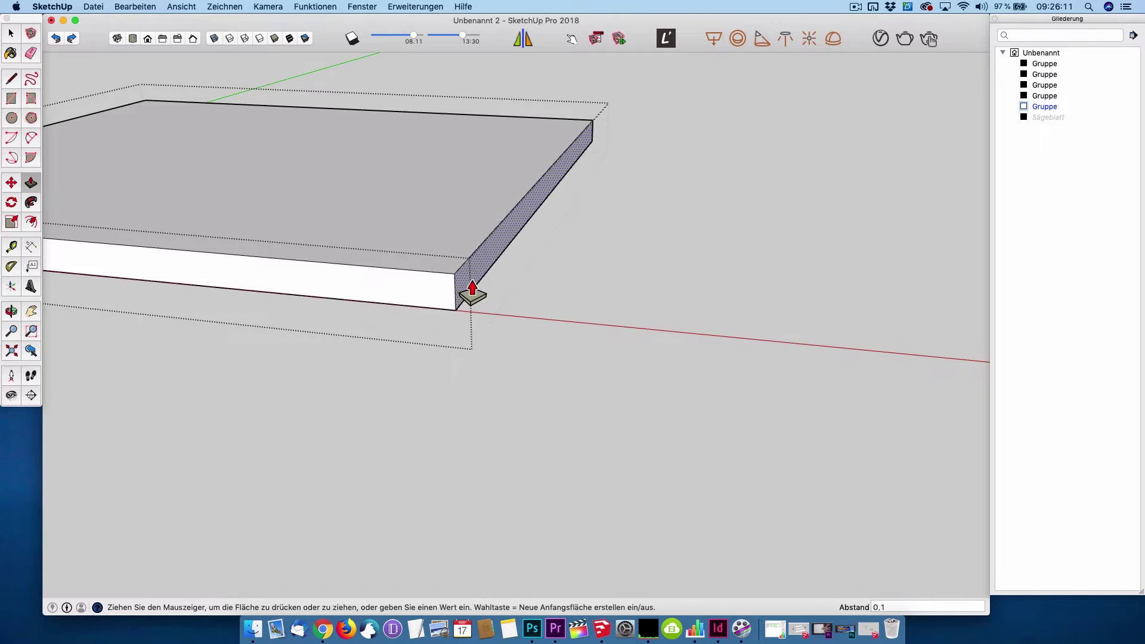
{"action": "type", "text": "0,6"}
{"action": "key", "text": "Return"}
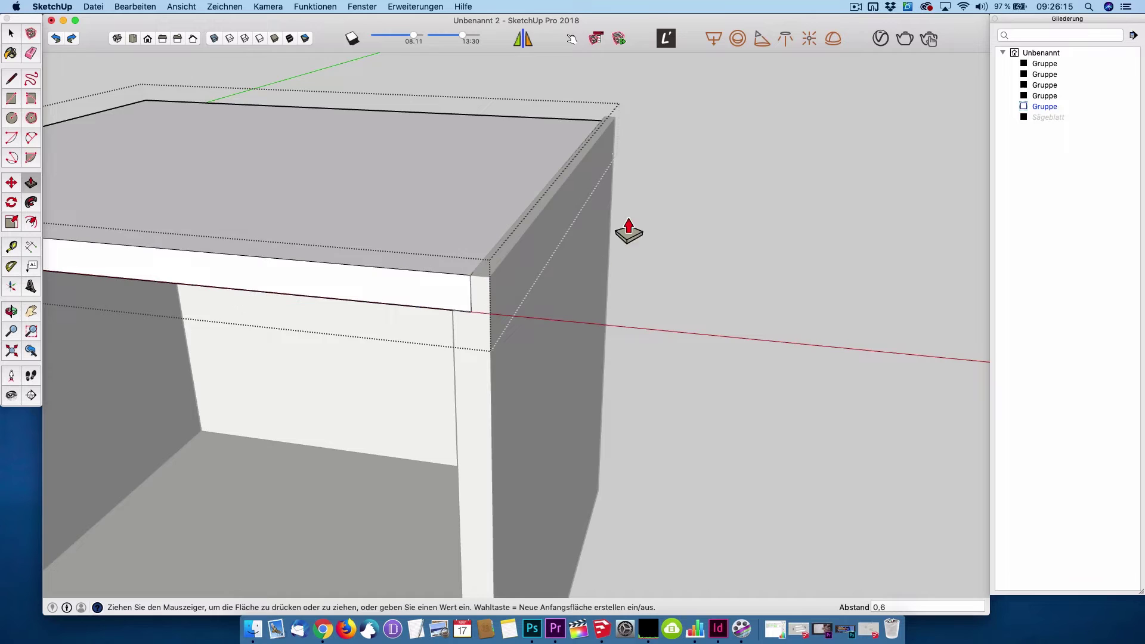
Step: Raise the other side wall's top face by 1,2
{"action": "mouse_move", "coordinate": [628, 232]}
{"action": "middle_mouse_down"}
{"action": "mouse_move", "coordinate": [583, 264]}
{"action": "mouse_move", "coordinate": [294, 297]}
{"action": "mouse_move", "coordinate": [767, 376]}
{"action": "mouse_move", "coordinate": [568, 350]}
{"action": "middle_mouse_up"}
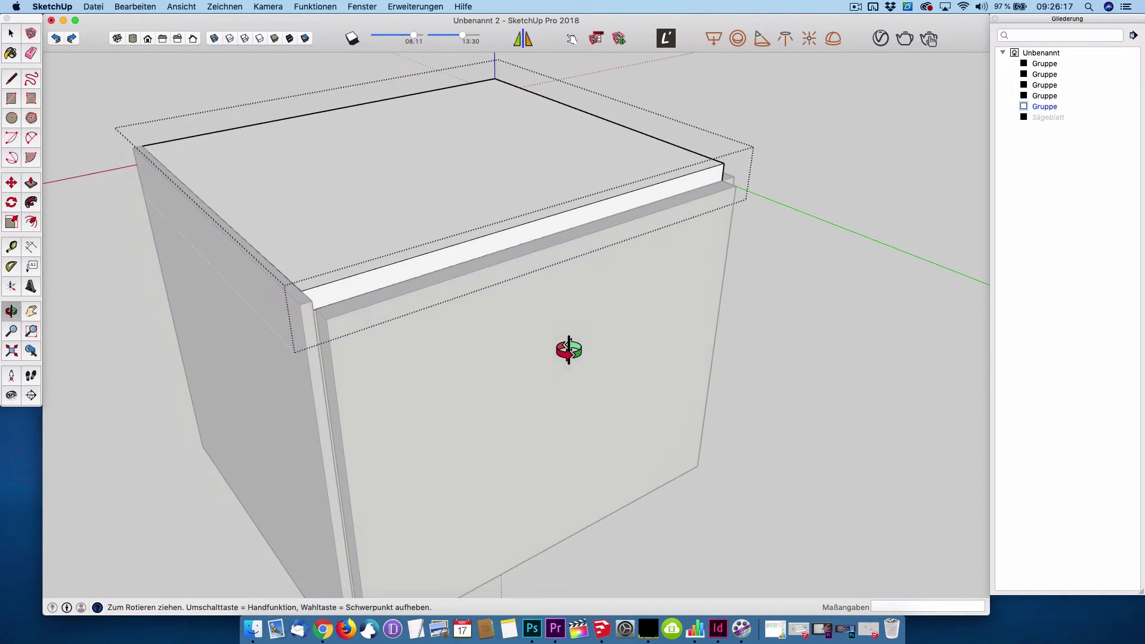
{"action": "scroll", "coordinate": [325, 323], "scroll_direction": "up", "scroll_amount": 3}
{"action": "left_click", "coordinate": [324, 323]}
{"action": "scroll", "coordinate": [324, 323], "scroll_direction": "up", "scroll_amount": 3}
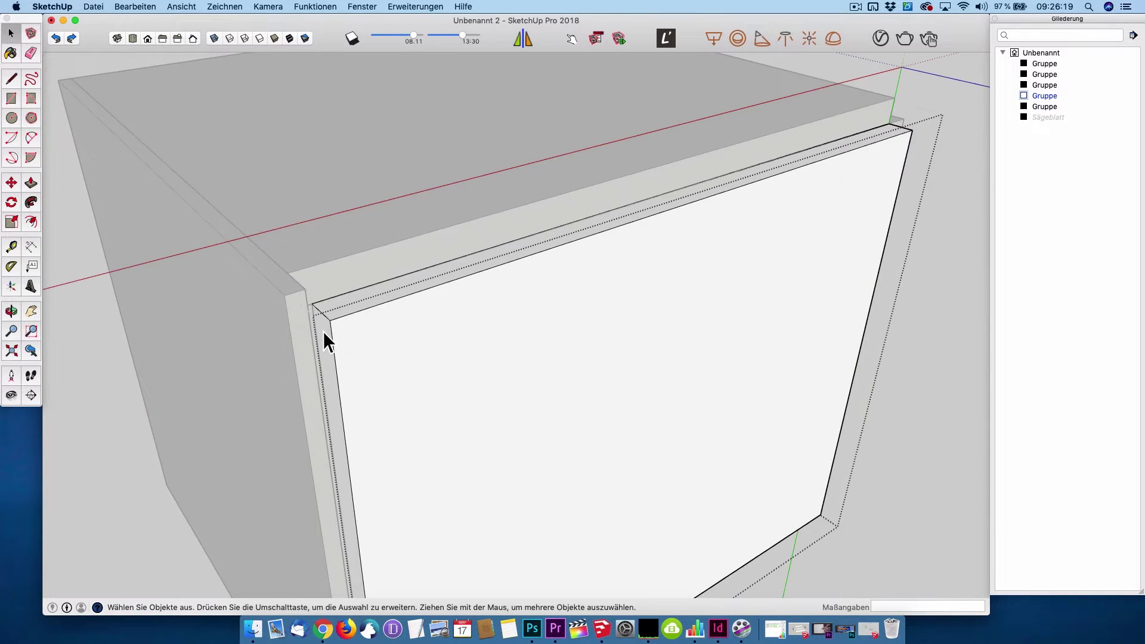
{"action": "key", "text": "p"}
{"action": "left_click", "coordinate": [332, 334]}
{"action": "type", "text": "0.6"}
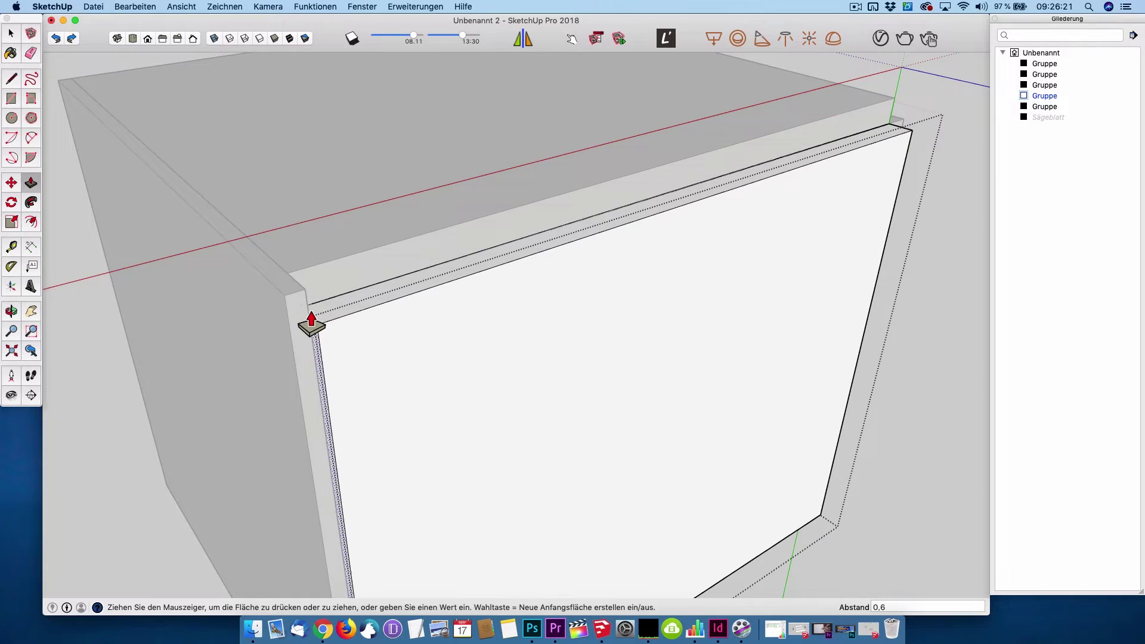
{"action": "type", "text": "1,2"}
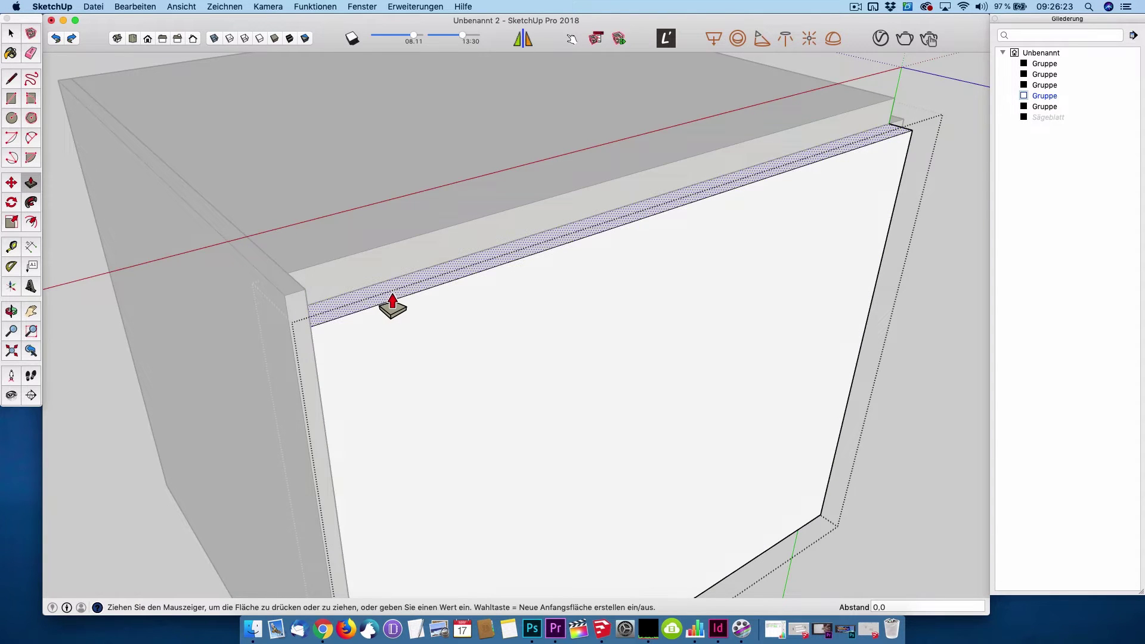
{"action": "key", "text": "Return"}
Step: Split a strip along the wall's top edge and push it down 12mm to form a lip
{"action": "middle_click_drag", "start_coordinate": [307, 301], "coordinate": [807, 294]}
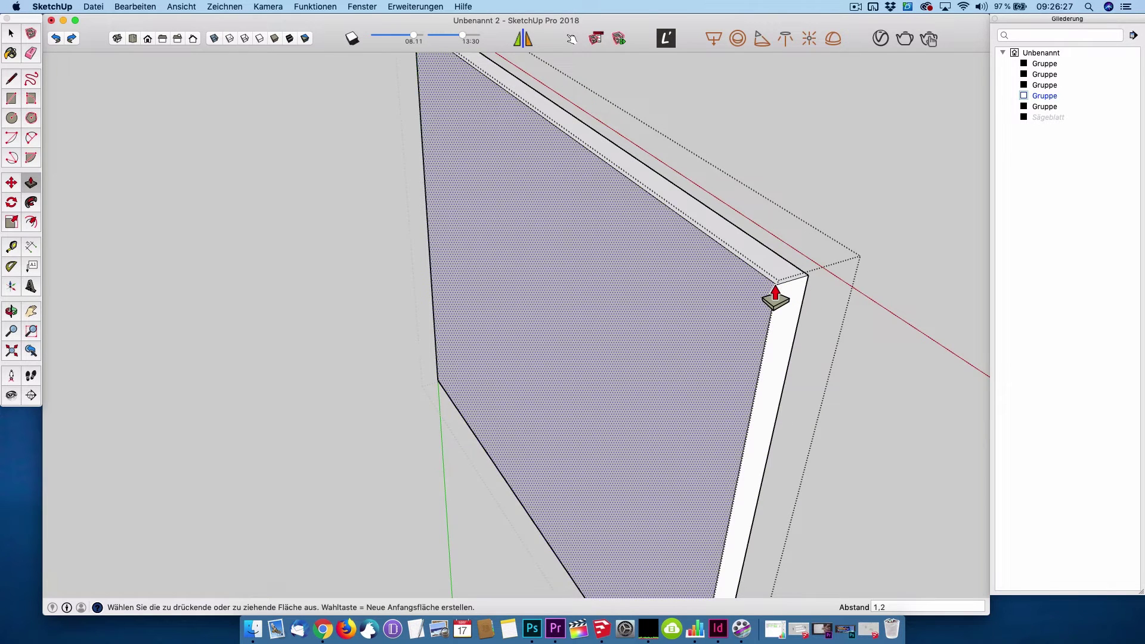
{"action": "key", "text": "l"}
{"action": "left_click", "coordinate": [793, 279]}
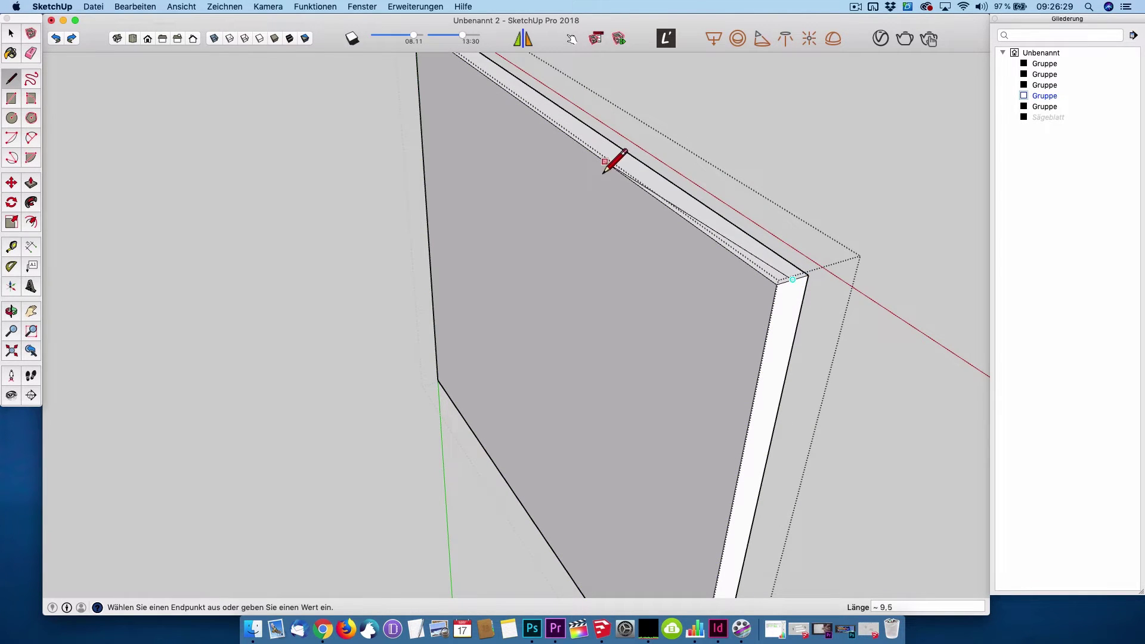
{"action": "middle_click_drag", "start_coordinate": [613, 161], "coordinate": [677, 327]}
{"action": "left_click", "coordinate": [480, 151]}
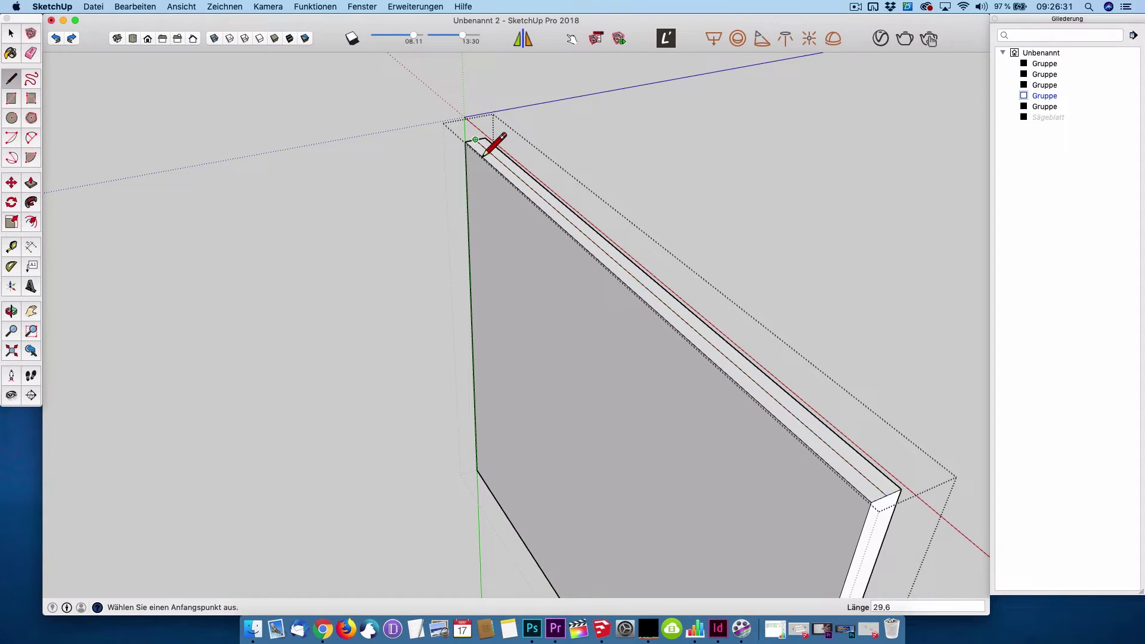
{"action": "key", "text": "p"}
{"action": "left_click", "coordinate": [593, 268]}
{"action": "type", "text": "12"}
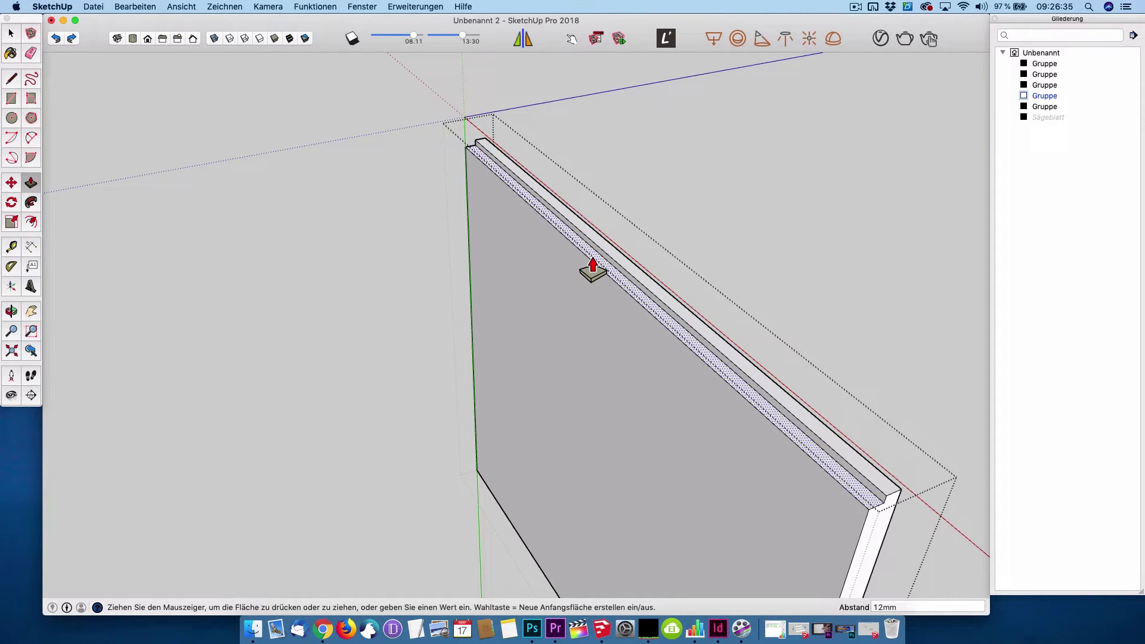
{"action": "key", "text": "Return"}
{"action": "key", "text": "space"}
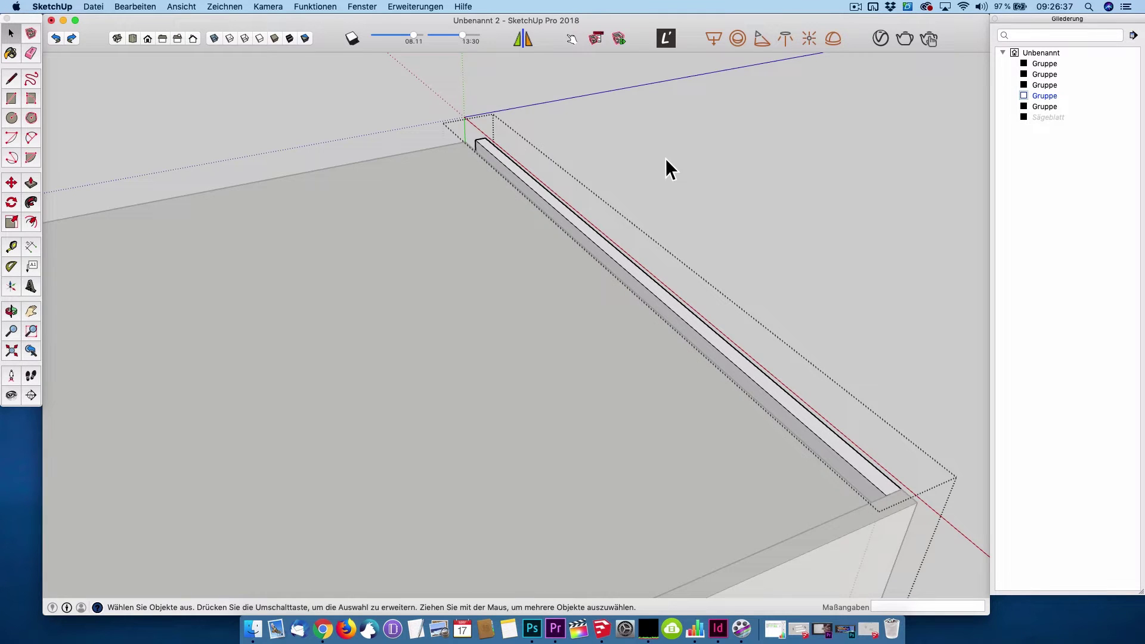
{"action": "mouse_move", "coordinate": [665, 158]}
{"action": "middle_mouse_down"}
{"action": "mouse_move", "coordinate": [840, 412]}
{"action": "mouse_move", "coordinate": [459, 344]}
{"action": "middle_mouse_up"}
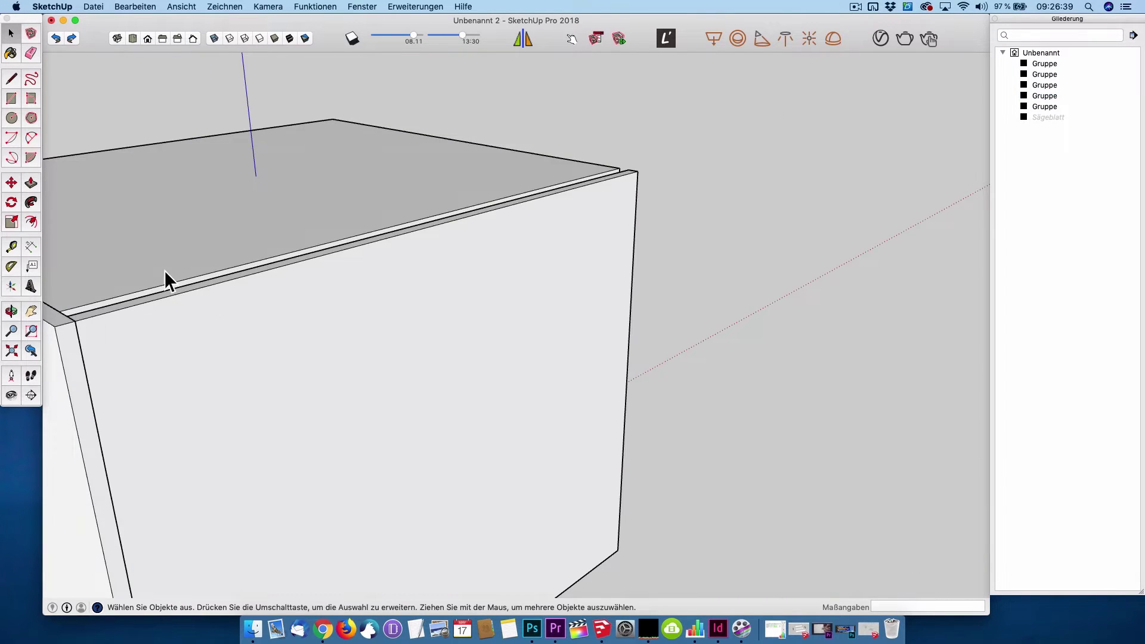
Step: Enter the front strip group and close it again without changes
{"action": "mouse_move", "coordinate": [165, 270]}
{"action": "middle_mouse_down"}
{"action": "mouse_move", "coordinate": [492, 286]}
{"action": "mouse_move", "coordinate": [542, 377]}
{"action": "middle_mouse_up"}
{"action": "scroll", "coordinate": [543, 376], "scroll_direction": "up", "scroll_amount": 3}
{"action": "scroll", "coordinate": [542, 376], "scroll_direction": "up", "scroll_amount": 3}
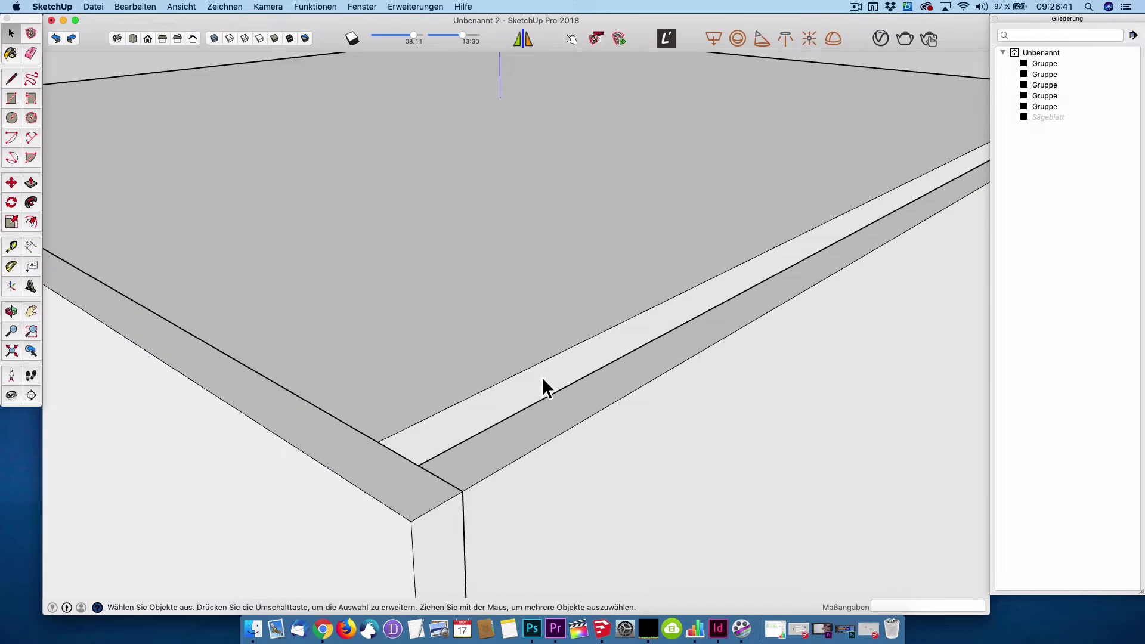
{"action": "scroll", "coordinate": [542, 376], "scroll_direction": "up", "scroll_amount": 3}
{"action": "double_click", "coordinate": [539, 381]}
{"action": "key", "text": "p"}
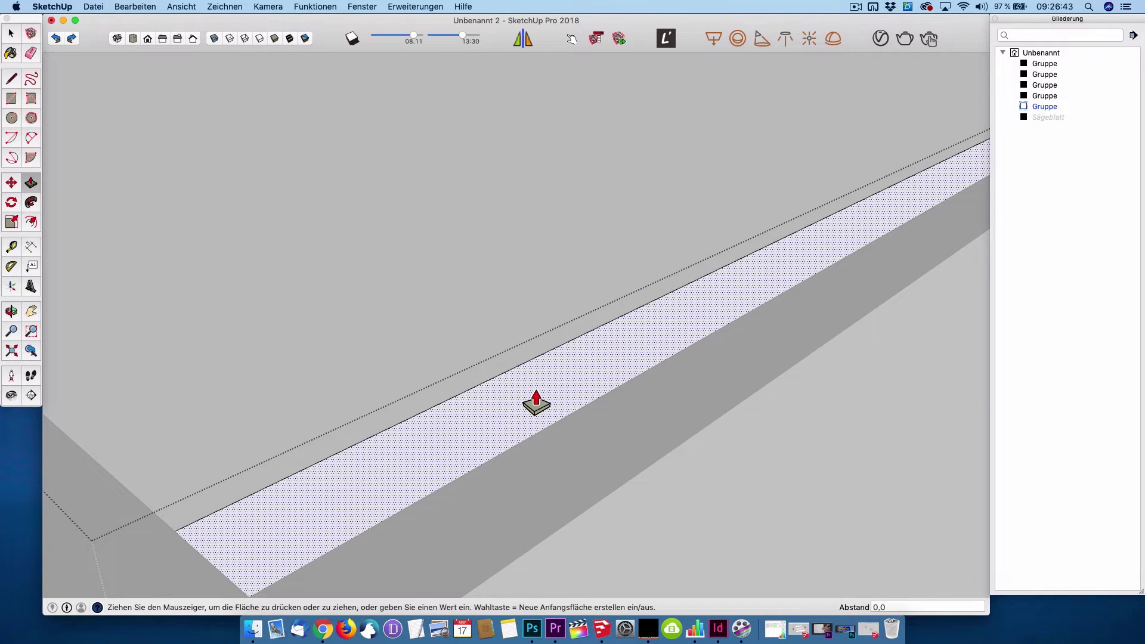
{"action": "scroll", "coordinate": [536, 396], "scroll_direction": "down", "scroll_amount": 3}
{"action": "scroll", "coordinate": [590, 411], "scroll_direction": "down", "scroll_amount": 3}
{"action": "key", "text": "space"}
{"action": "scroll", "coordinate": [535, 389], "scroll_direction": "down", "scroll_amount": 5}
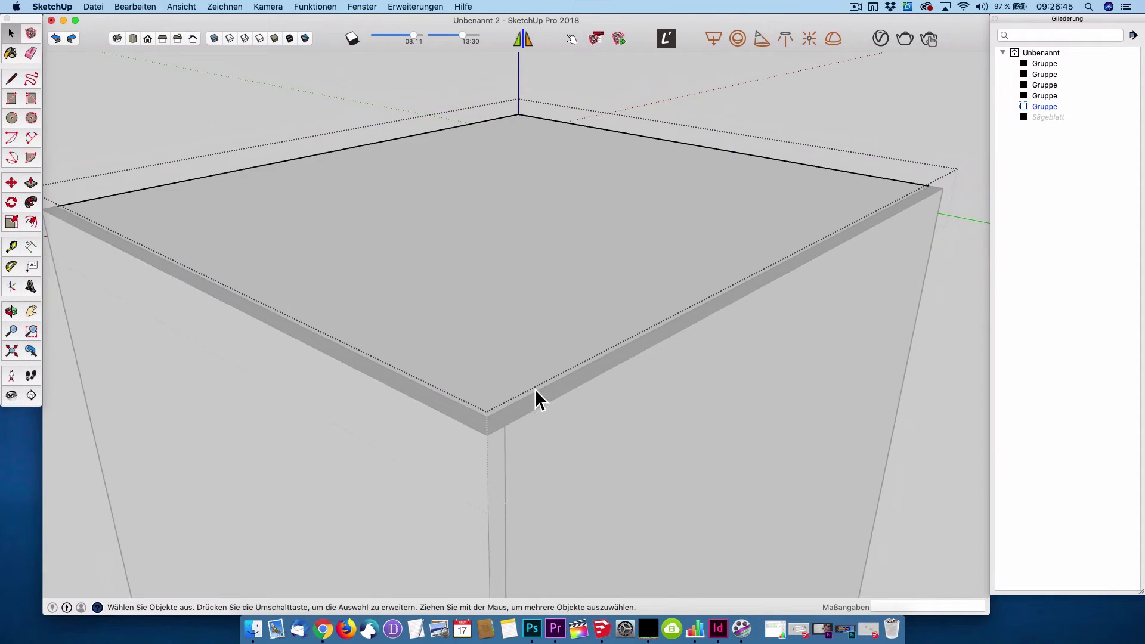
{"action": "scroll", "coordinate": [535, 388], "scroll_direction": "down", "scroll_amount": 3}
{"action": "left_click", "coordinate": [889, 100]}
Step: Lift the top panel 7,7 off the walls to inspect the corner joints
{"action": "mouse_move", "coordinate": [838, 215]}
{"action": "middle_mouse_down"}
{"action": "mouse_move", "coordinate": [780, 210]}
{"action": "mouse_move", "coordinate": [442, 307]}
{"action": "mouse_move", "coordinate": [664, 276]}
{"action": "mouse_move", "coordinate": [378, 233]}
{"action": "mouse_move", "coordinate": [581, 251]}
{"action": "mouse_move", "coordinate": [510, 187]}
{"action": "mouse_move", "coordinate": [458, 376]}
{"action": "mouse_move", "coordinate": [514, 289]}
{"action": "mouse_move", "coordinate": [514, 261]}
{"action": "middle_mouse_up"}
{"action": "scroll", "coordinate": [441, 307], "scroll_direction": "up", "scroll_amount": 5}
{"action": "scroll", "coordinate": [601, 273], "scroll_direction": "up", "scroll_amount": 3}
{"action": "key", "text": "space"}
{"action": "left_click", "coordinate": [521, 249]}
{"action": "key", "text": "m"}
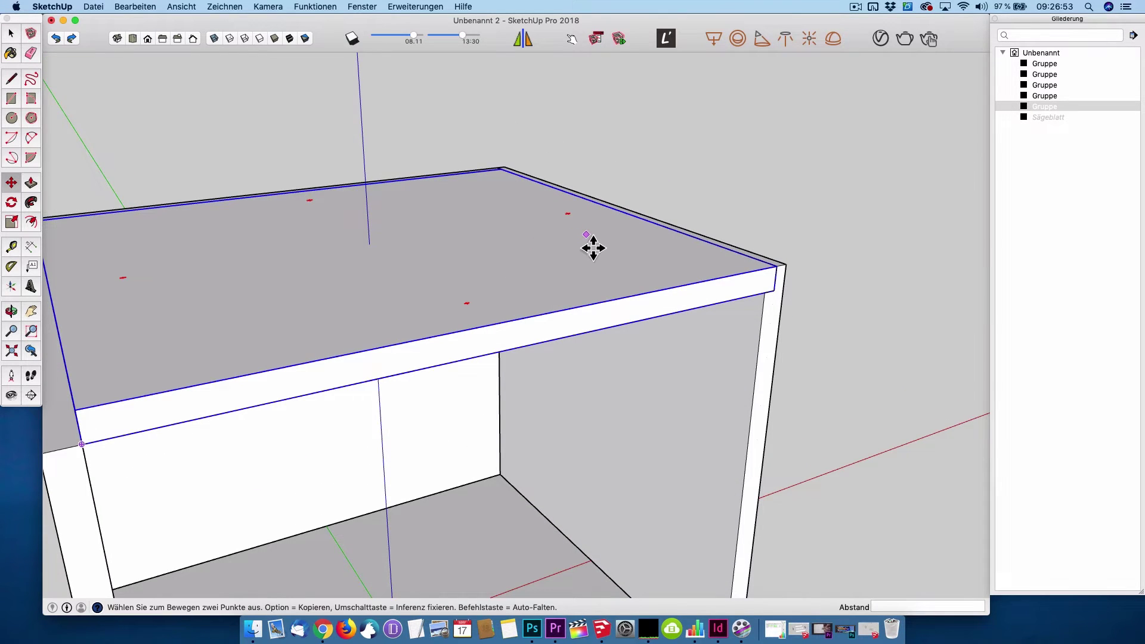
{"action": "left_click", "coordinate": [595, 145]}
{"action": "scroll", "coordinate": [517, 190], "scroll_direction": "up", "scroll_amount": 4}
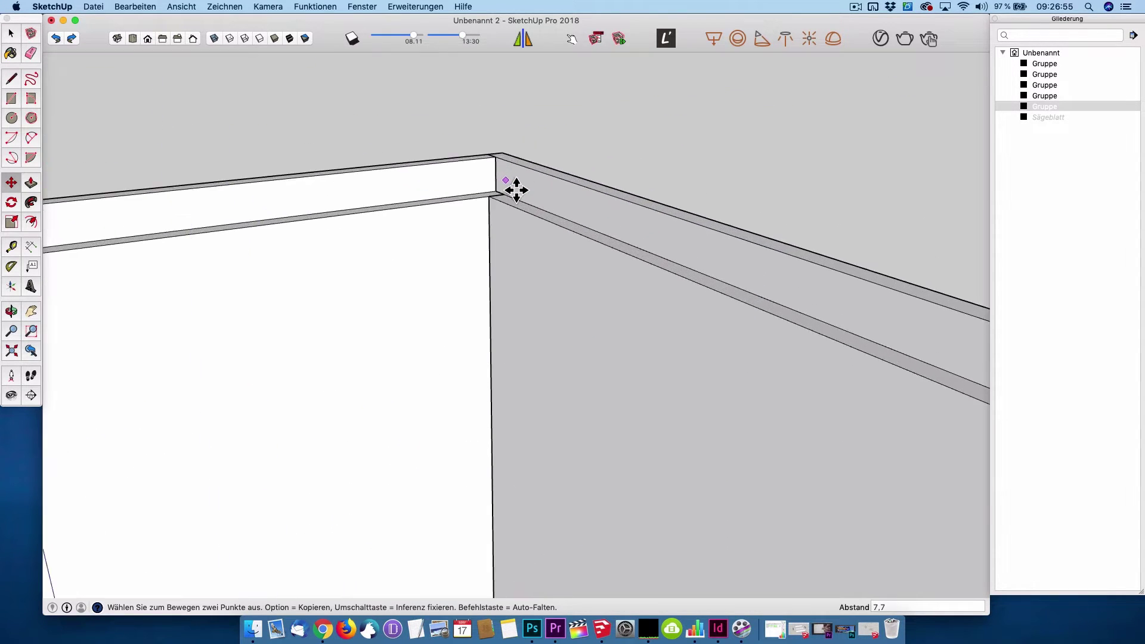
{"action": "scroll", "coordinate": [516, 190], "scroll_direction": "down", "scroll_amount": 2}
{"action": "mouse_move", "coordinate": [514, 187]}
{"action": "middle_mouse_down", "text": "shift"}
{"action": "mouse_move", "coordinate": [660, 289]}
{"action": "mouse_move", "coordinate": [682, 366]}
{"action": "mouse_move", "coordinate": [572, 352]}
{"action": "mouse_move", "coordinate": [690, 347]}
{"action": "mouse_move", "coordinate": [669, 355]}
{"action": "middle_mouse_up", "text": "shift"}
Step: Move the top panel back down onto the side walls
{"action": "key", "text": "m"}
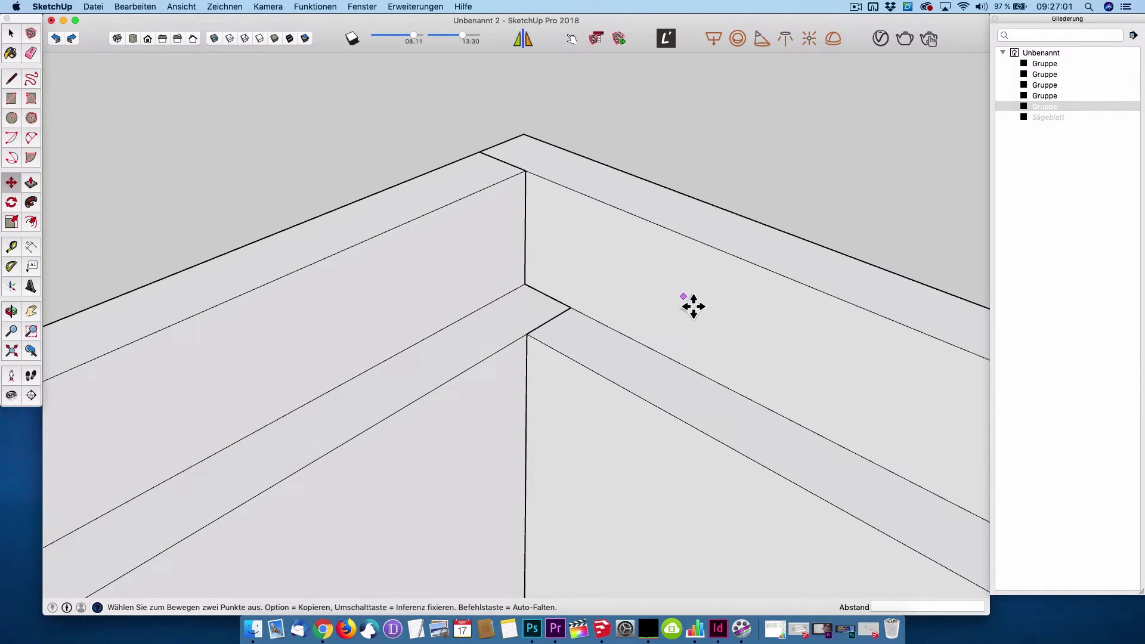
{"action": "scroll", "coordinate": [518, 233], "scroll_direction": "down", "scroll_amount": 2}
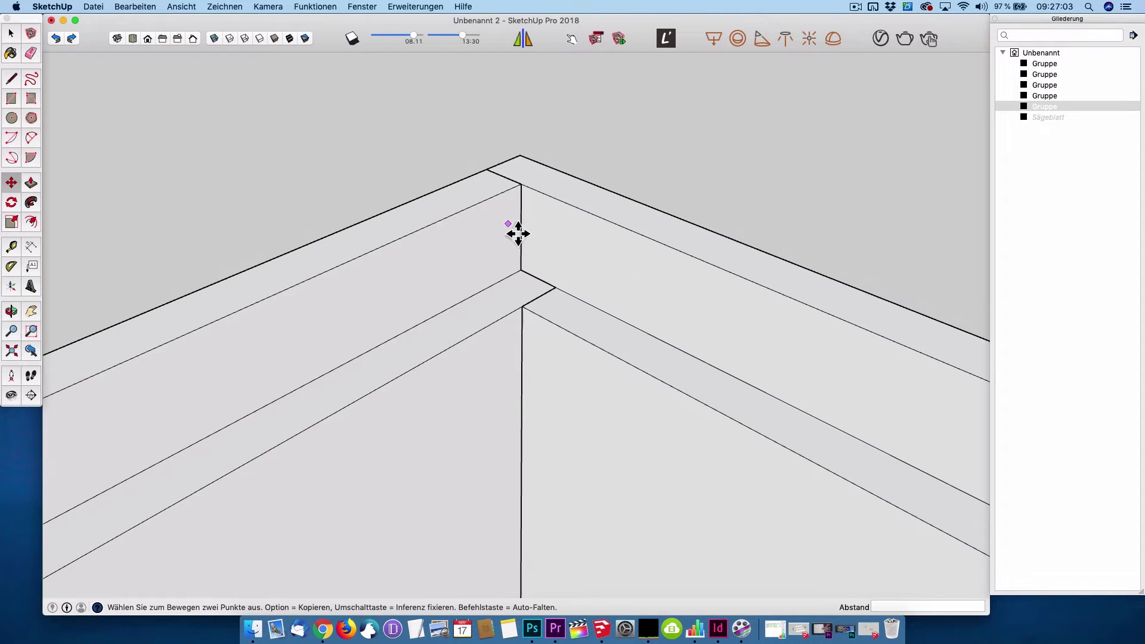
{"action": "scroll", "coordinate": [480, 279], "scroll_direction": "up", "scroll_amount": 2}
{"action": "scroll", "coordinate": [480, 281], "scroll_direction": "up", "scroll_amount": 1}
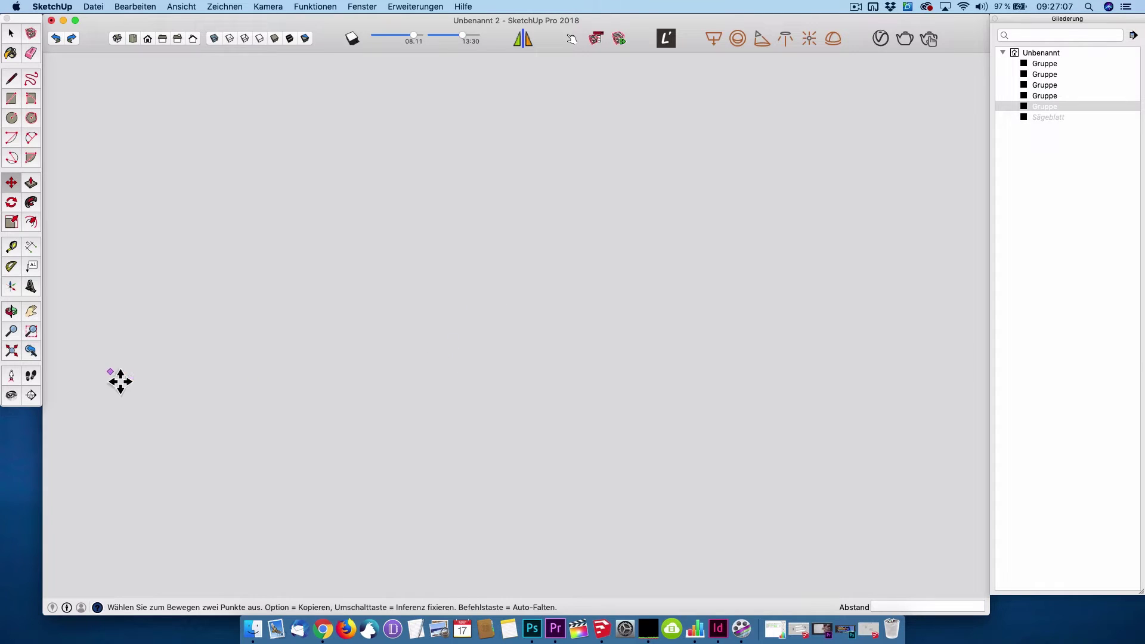
{"action": "left_click", "coordinate": [12, 352]}
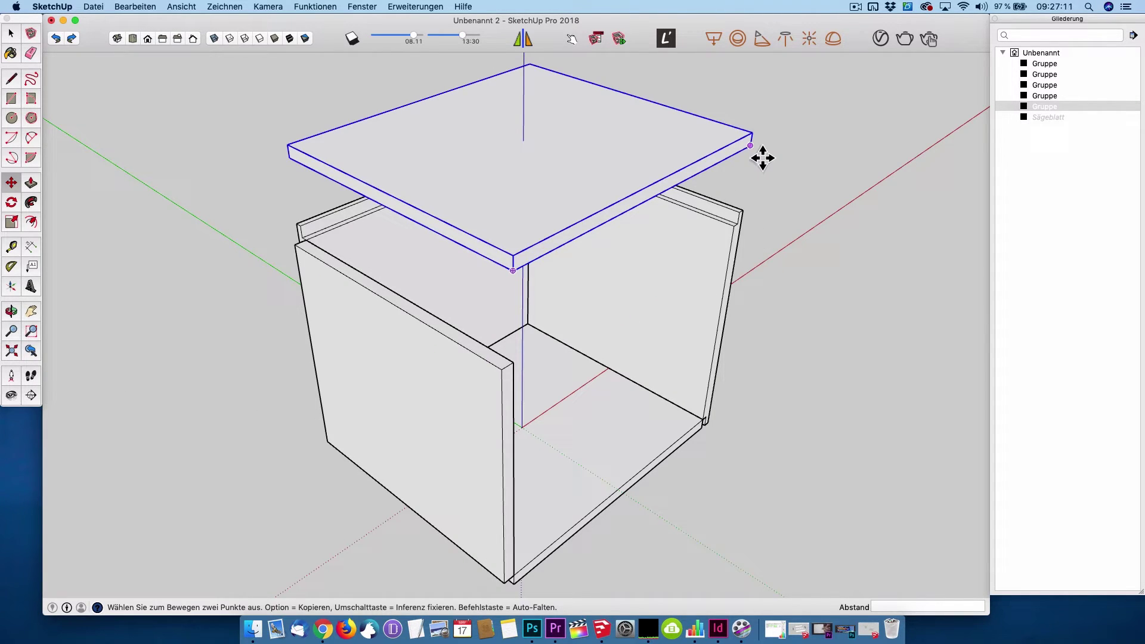
{"action": "left_click", "coordinate": [750, 145]}
{"action": "left_click", "coordinate": [748, 233]}
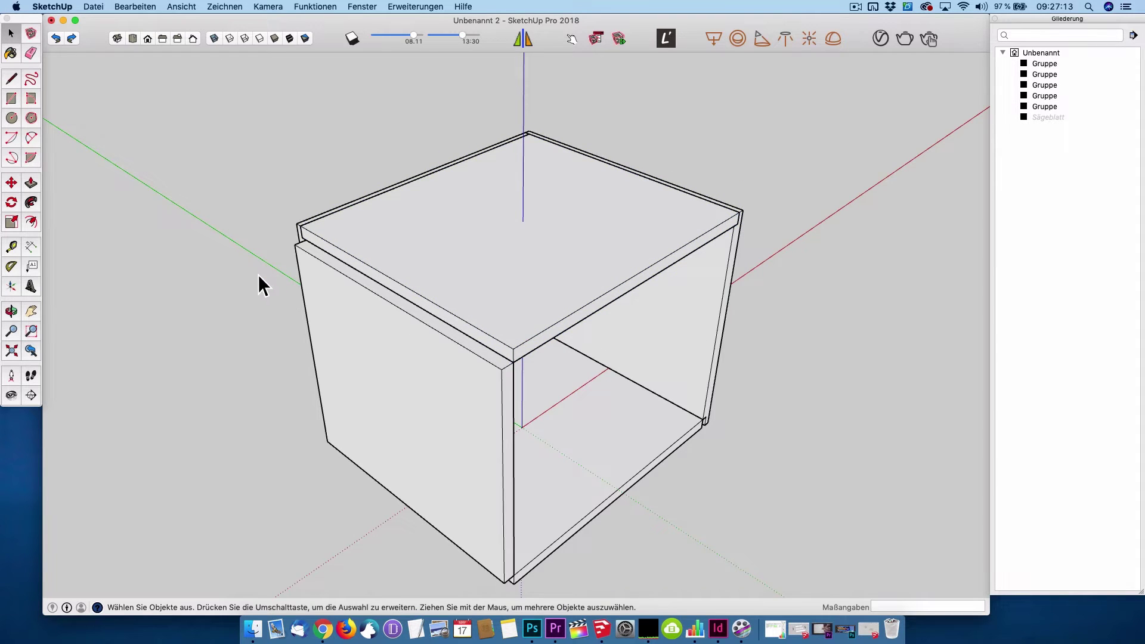
Step: Push the strip face along the side wall's lower edge from below the box
{"action": "mouse_move", "coordinate": [258, 274]}
{"action": "middle_mouse_down"}
{"action": "mouse_move", "coordinate": [519, 314]}
{"action": "mouse_move", "coordinate": [466, 342]}
{"action": "mouse_move", "coordinate": [636, 314]}
{"action": "middle_mouse_up"}
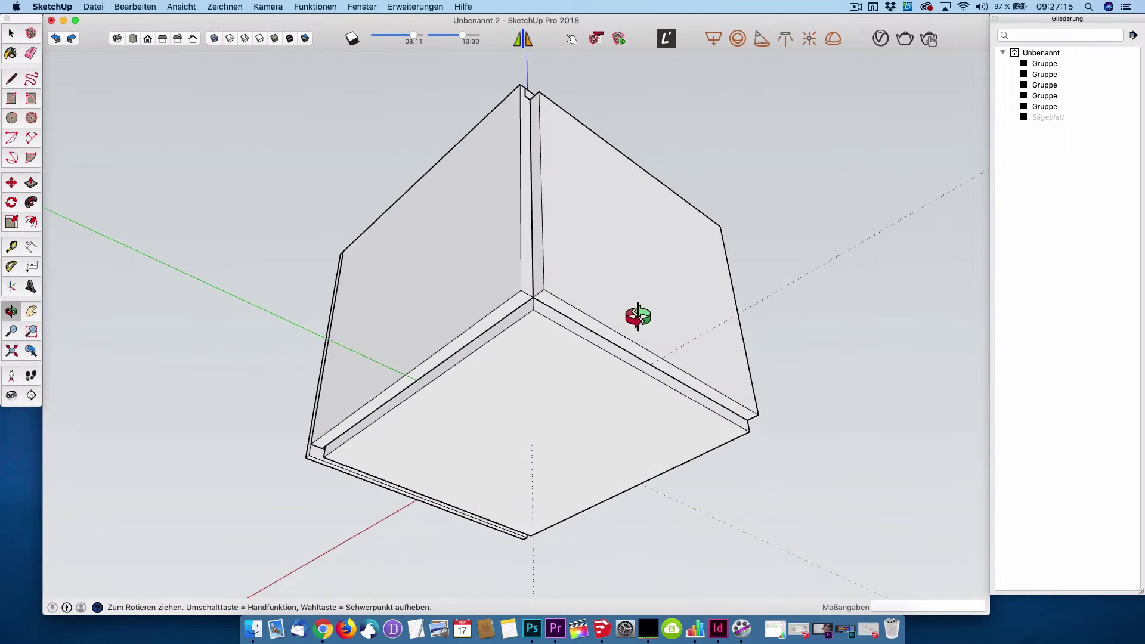
{"action": "scroll", "coordinate": [233, 451], "scroll_direction": "up", "scroll_amount": 5}
{"action": "middle_click_drag", "start_coordinate": [235, 452], "coordinate": [587, 371], "text": "shift"}
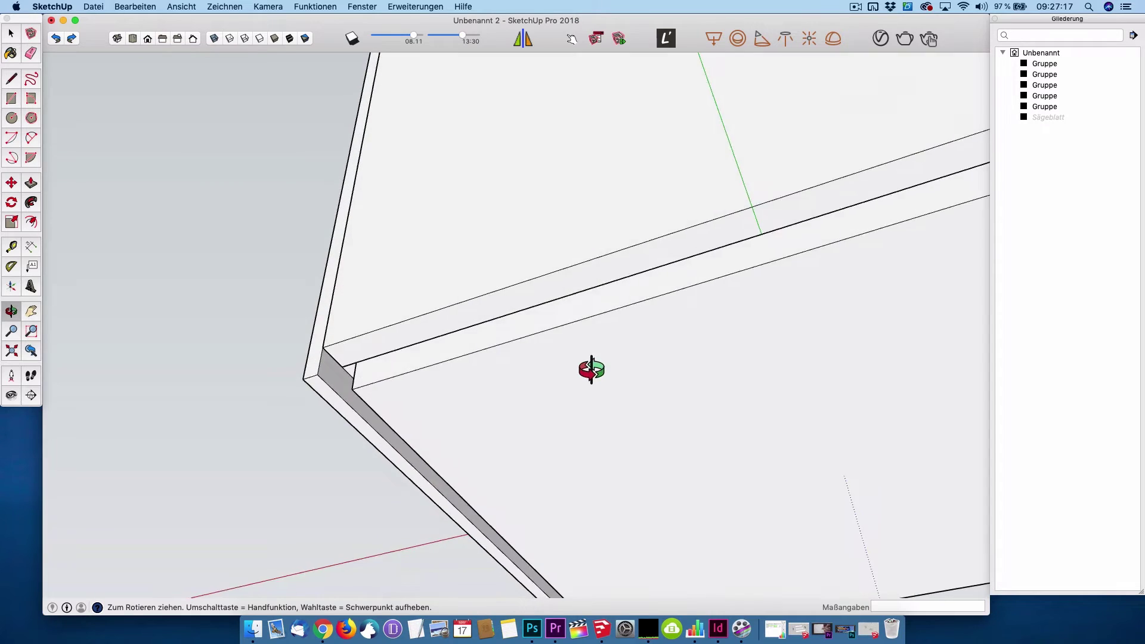
{"action": "left_click", "coordinate": [460, 322]}
{"action": "key", "text": "p"}
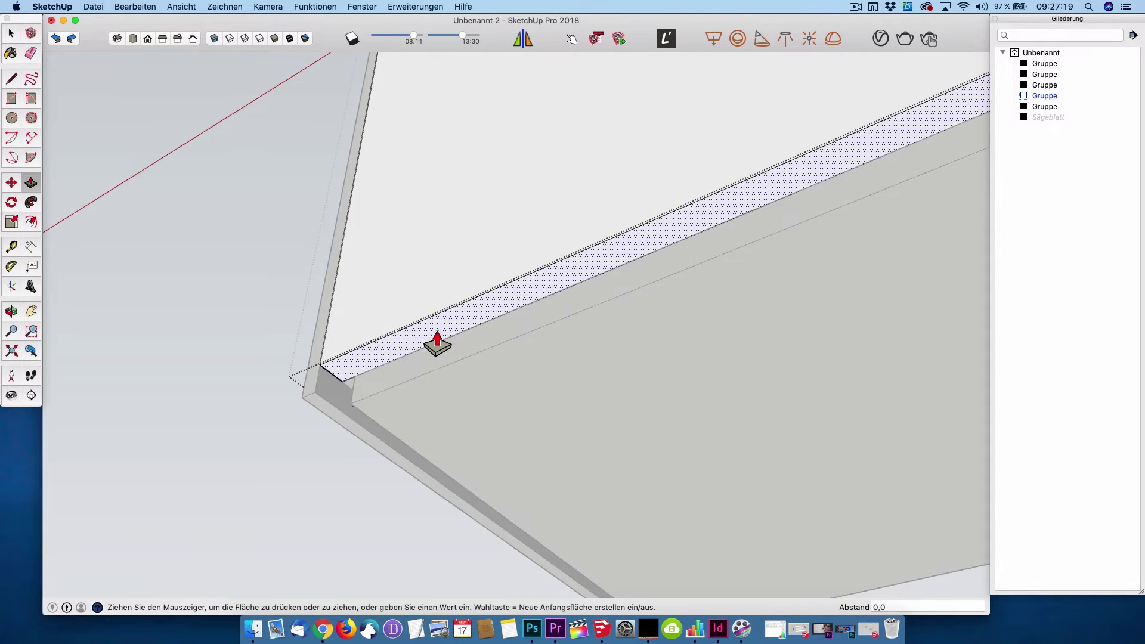
{"action": "left_click_drag", "start_coordinate": [434, 339], "coordinate": [324, 409]}
Step: Split off a narrow strip on the wall's lower edge and push it in 0,6
{"action": "key", "text": "l"}
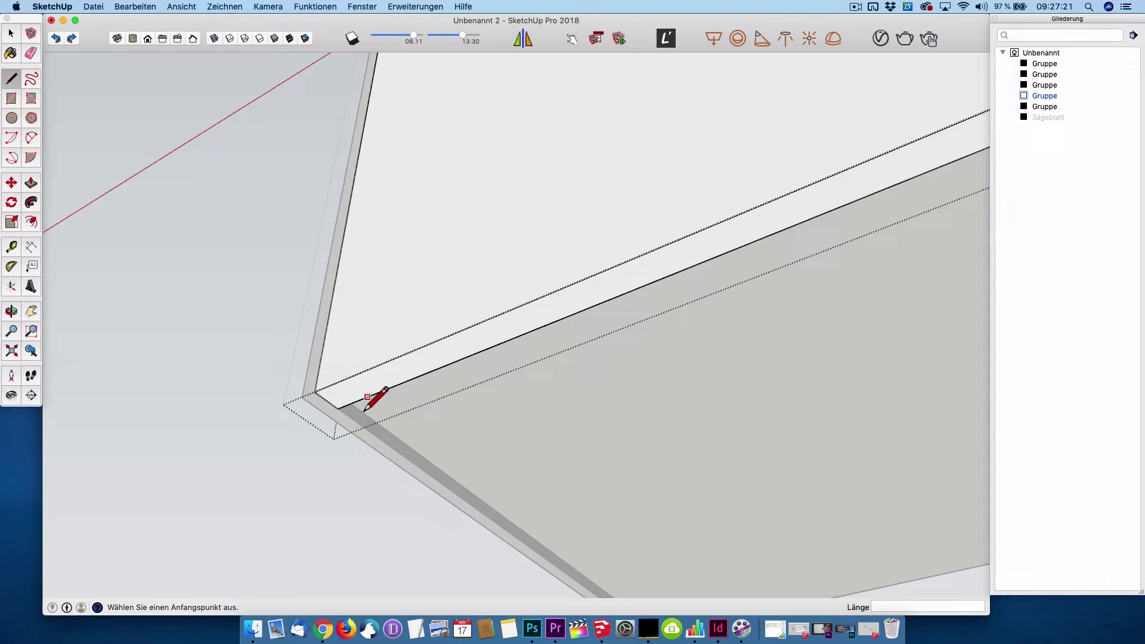
{"action": "left_click", "coordinate": [328, 410]}
{"action": "scroll", "coordinate": [328, 412], "scroll_direction": "down", "scroll_amount": 3}
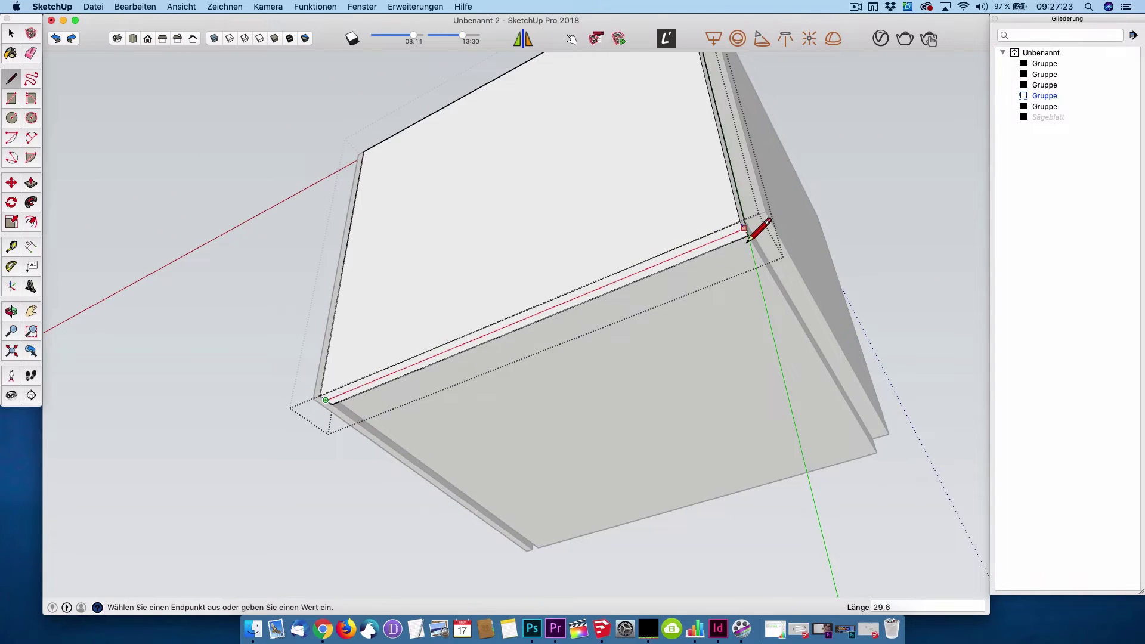
{"action": "left_click", "coordinate": [748, 232]}
{"action": "middle_click_drag", "start_coordinate": [728, 303], "coordinate": [516, 329]}
{"action": "key", "text": "p"}
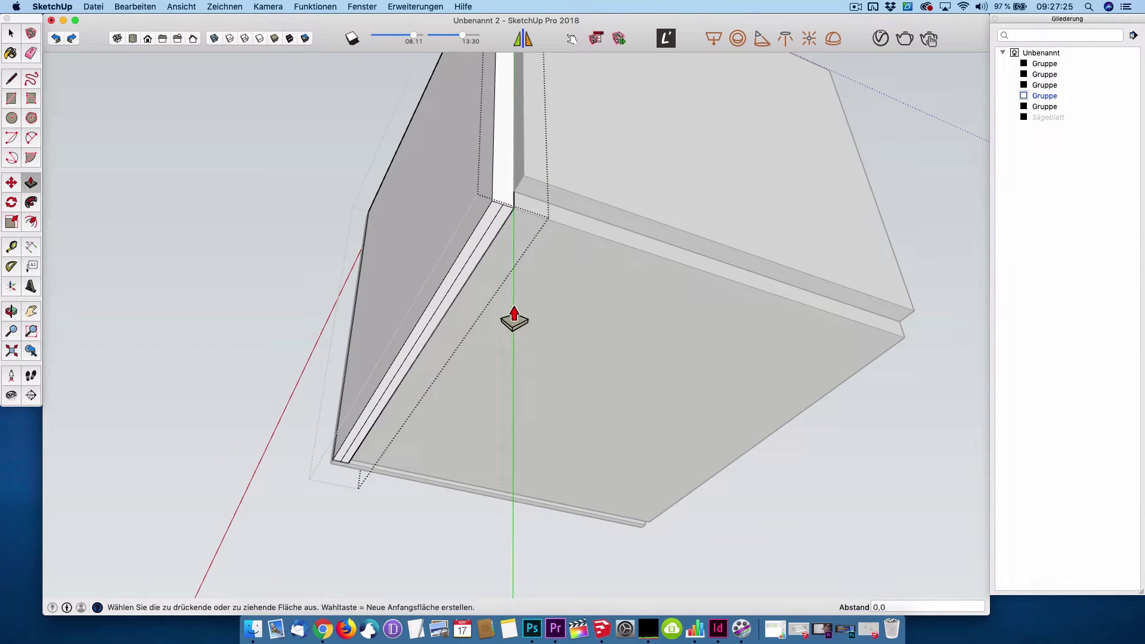
{"action": "left_click", "coordinate": [486, 271]}
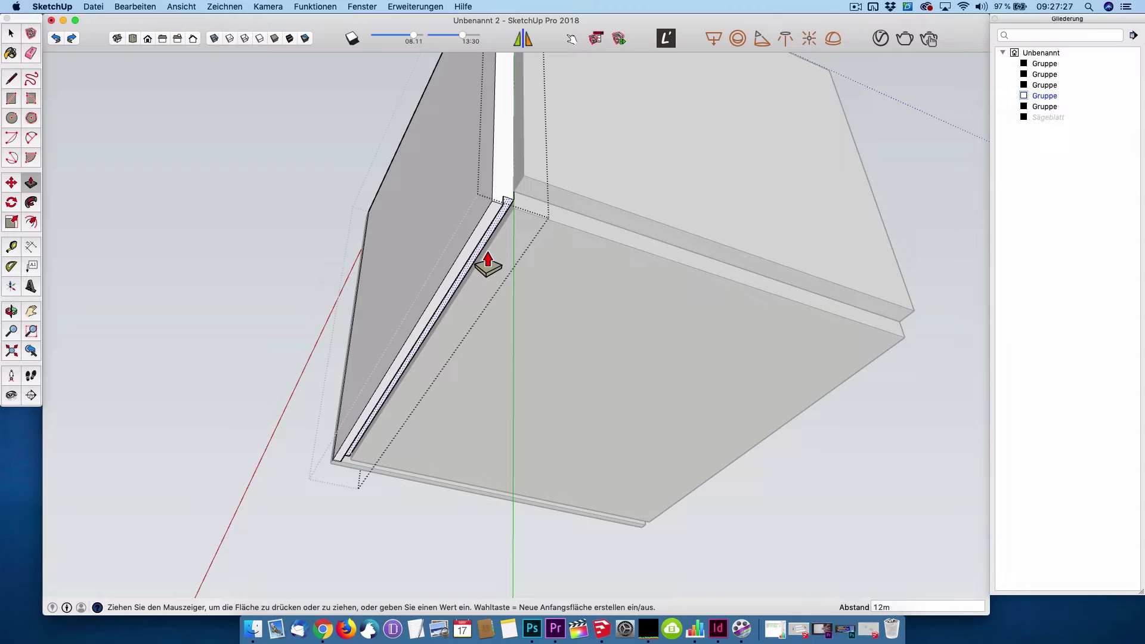
{"action": "left_click", "coordinate": [487, 265]}
{"action": "key", "text": "space"}
Step: Extend the bottom panel's edge faces by 0,6 to meet the wall
{"action": "scroll", "coordinate": [498, 234], "scroll_direction": "up", "scroll_amount": 3}
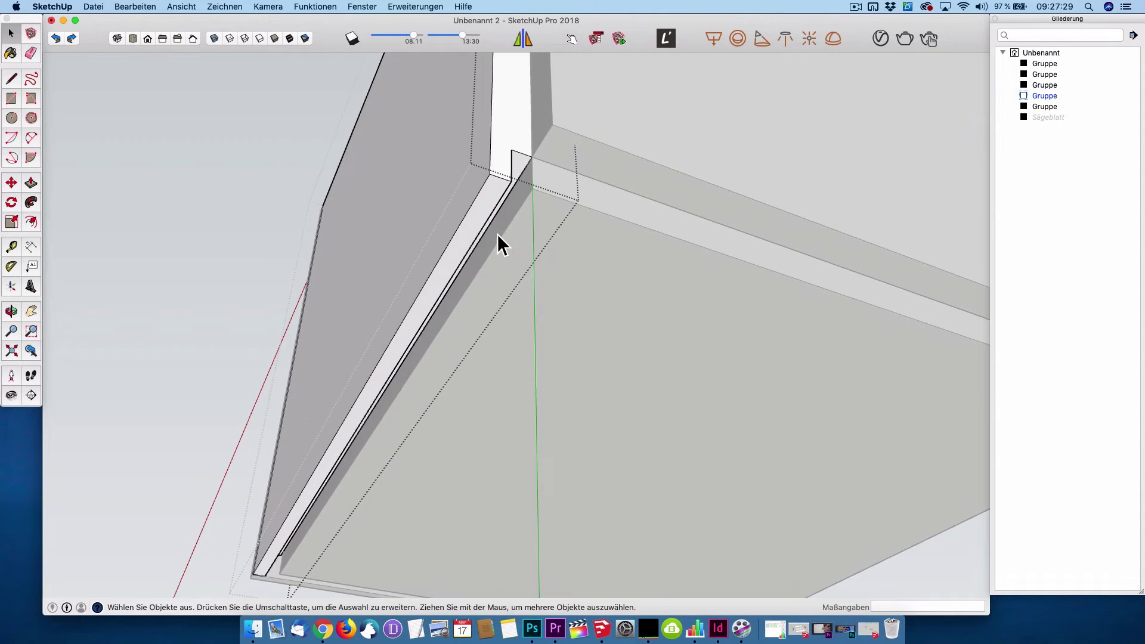
{"action": "scroll", "coordinate": [513, 223], "scroll_direction": "up", "scroll_amount": 5}
{"action": "key", "text": "p"}
{"action": "left_click", "coordinate": [517, 196]}
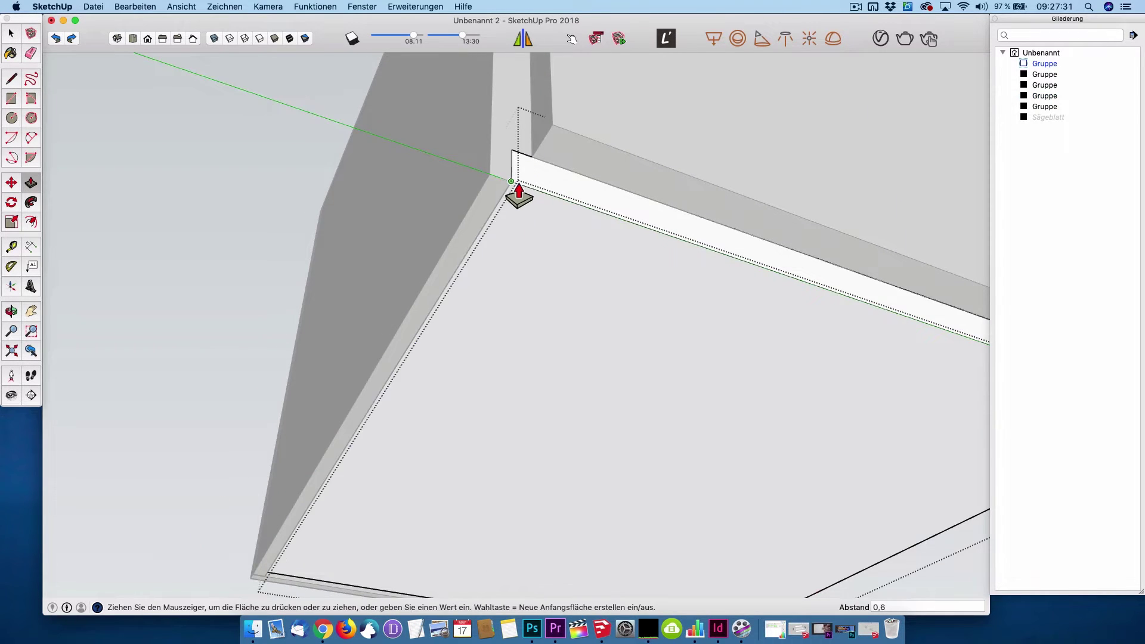
{"action": "left_click", "coordinate": [513, 188]}
{"action": "left_click", "coordinate": [562, 190]}
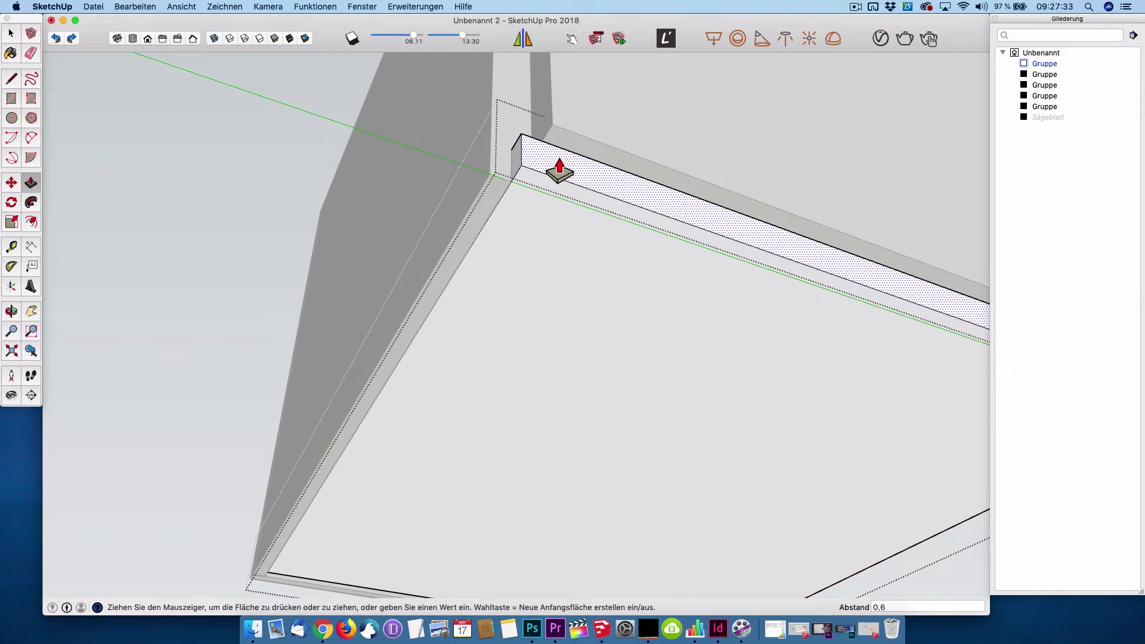
{"action": "left_click", "coordinate": [552, 152]}
{"action": "scroll", "coordinate": [552, 152], "scroll_direction": "down", "scroll_amount": 3}
{"action": "scroll", "coordinate": [511, 255], "scroll_direction": "down", "scroll_amount": 3}
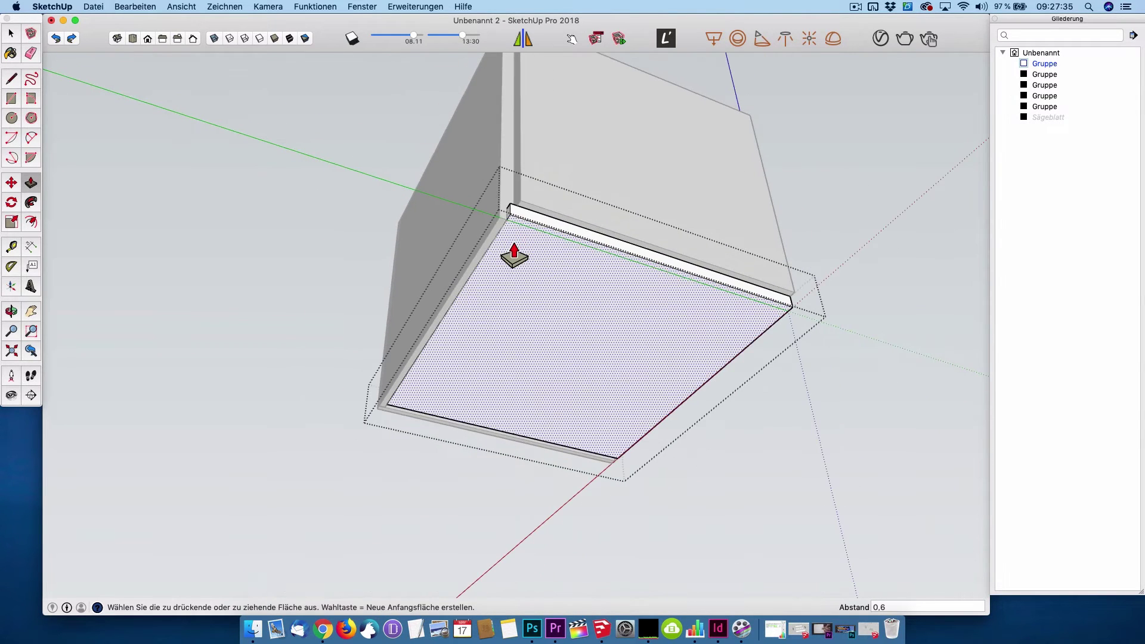
{"action": "key", "text": "space"}
{"action": "middle_click_drag", "start_coordinate": [660, 205], "coordinate": [620, 312]}
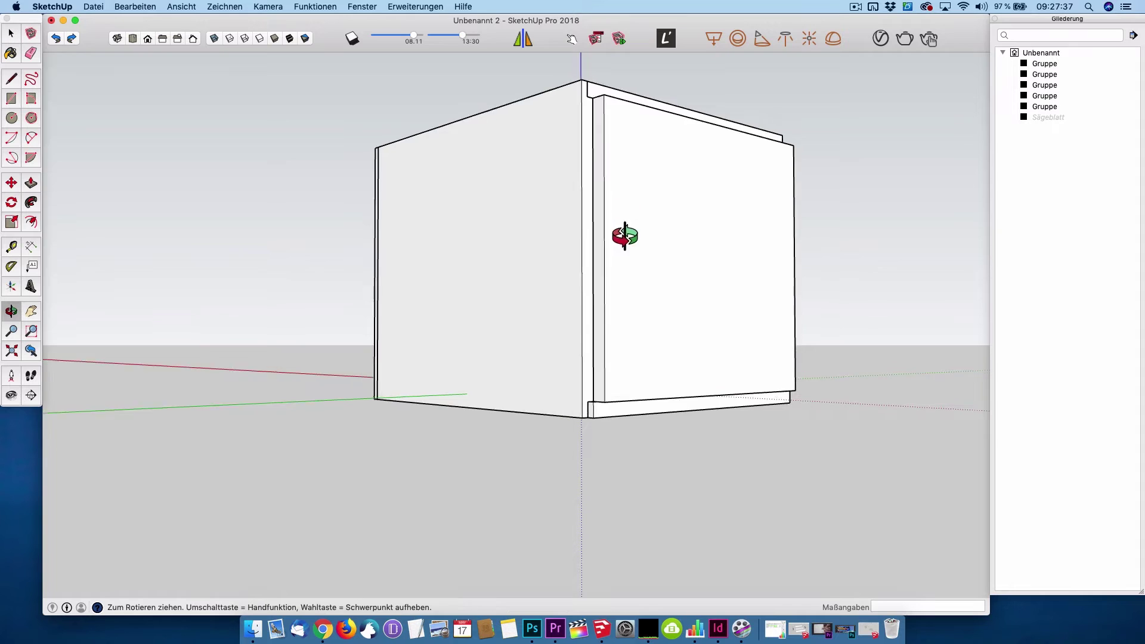
{"action": "left_click", "coordinate": [632, 252]}
{"action": "scroll", "coordinate": [629, 241], "scroll_direction": "up", "scroll_amount": 3}
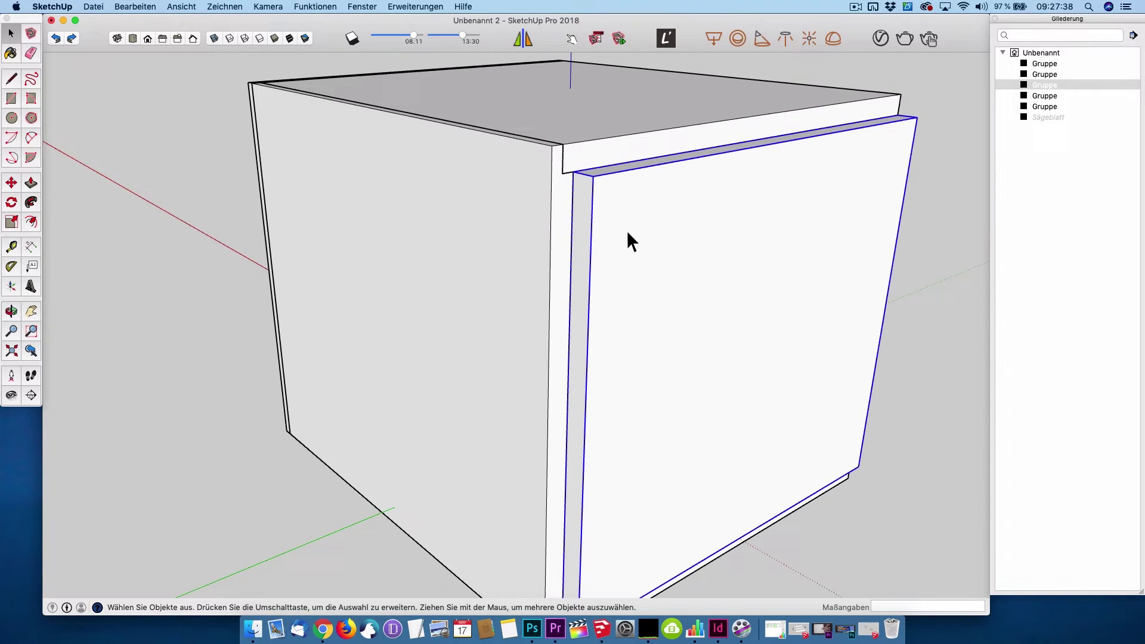
{"action": "double_click", "coordinate": [588, 163]}
{"action": "key", "text": "m"}
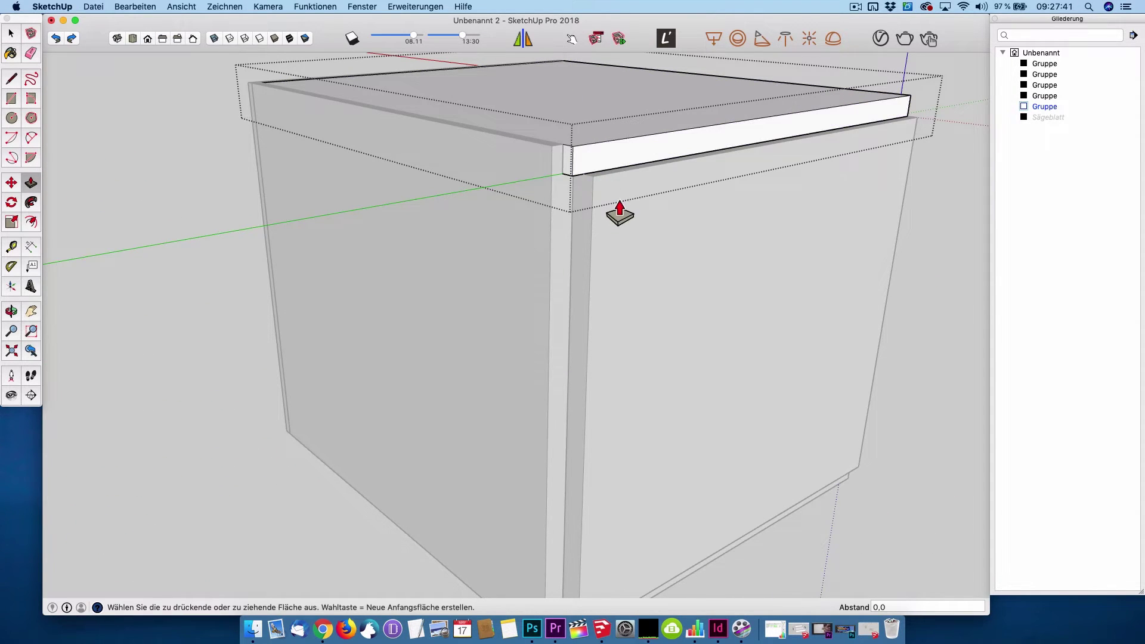
{"action": "key", "text": "space"}
{"action": "left_click", "coordinate": [939, 220]}
{"action": "left_click", "coordinate": [345, 251]}
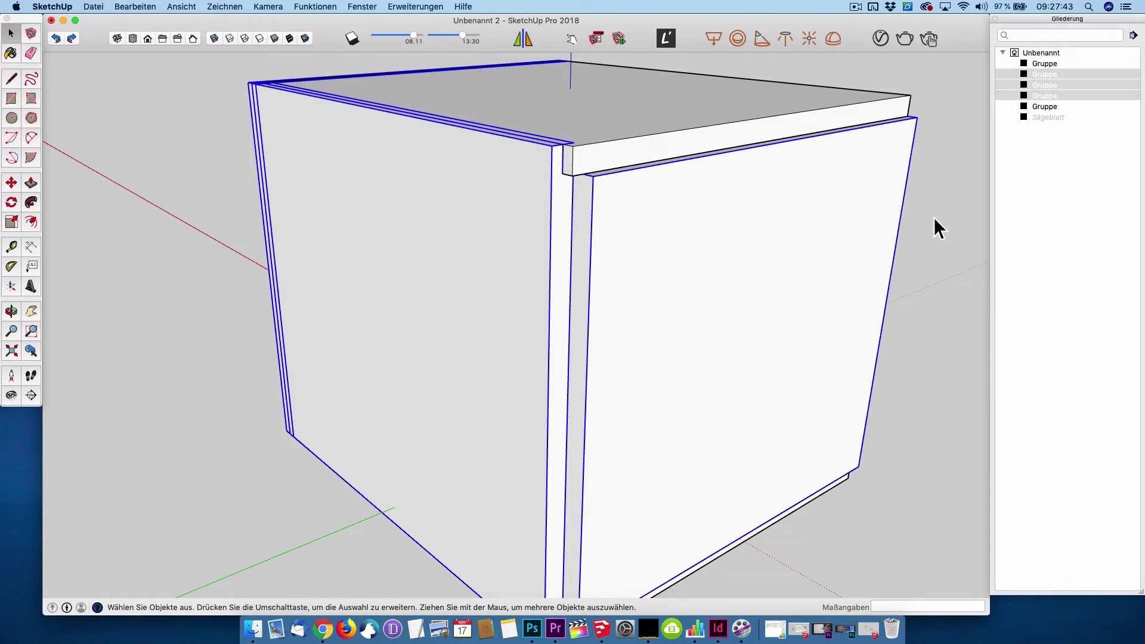
{"action": "left_click", "coordinate": [934, 225]}
{"action": "middle_click_drag", "start_coordinate": [935, 225], "coordinate": [257, 219]}
{"action": "scroll", "coordinate": [284, 229], "scroll_direction": "down", "scroll_amount": 3}
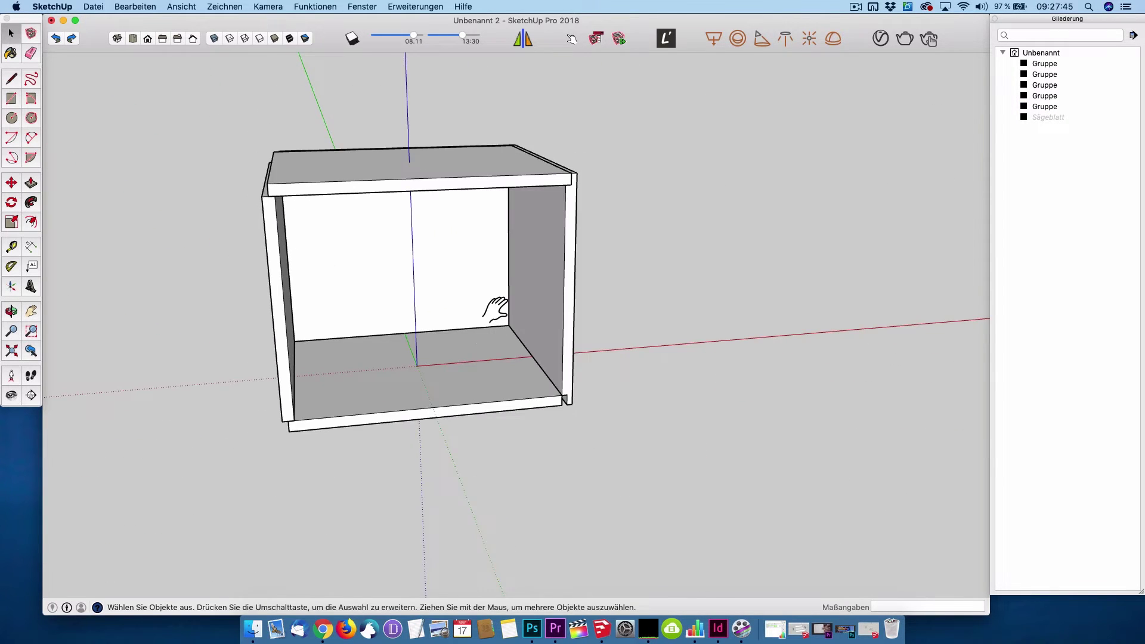
{"action": "mouse_move", "coordinate": [494, 307]}
{"action": "middle_mouse_down"}
{"action": "mouse_move", "coordinate": [525, 276]}
{"action": "mouse_move", "coordinate": [520, 286]}
{"action": "middle_mouse_up"}
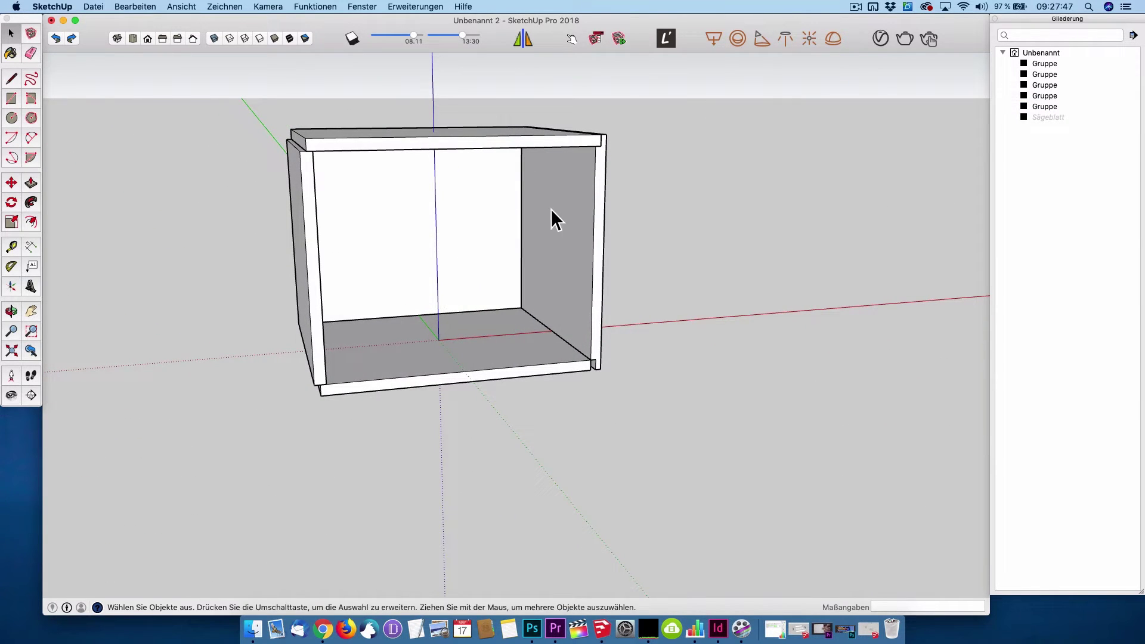
{"action": "mouse_move", "coordinate": [551, 209]}
{"action": "middle_mouse_down"}
{"action": "mouse_move", "coordinate": [572, 281]}
{"action": "mouse_move", "coordinate": [516, 332]}
{"action": "middle_mouse_up"}
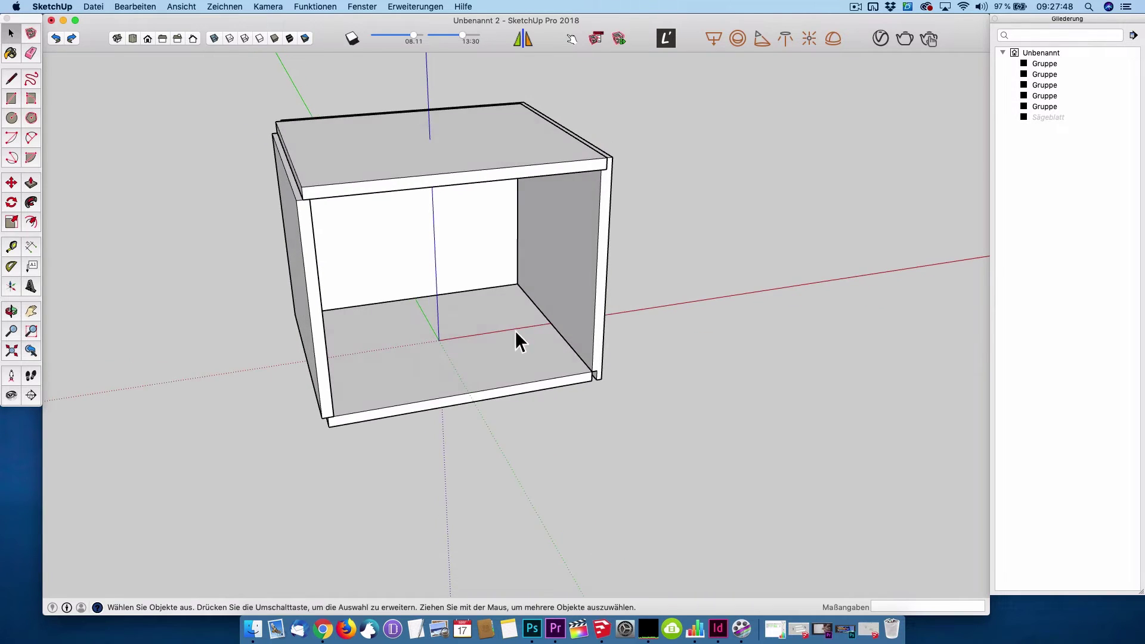
{"action": "left_click", "coordinate": [464, 376]}
{"action": "left_click", "coordinate": [442, 173]}
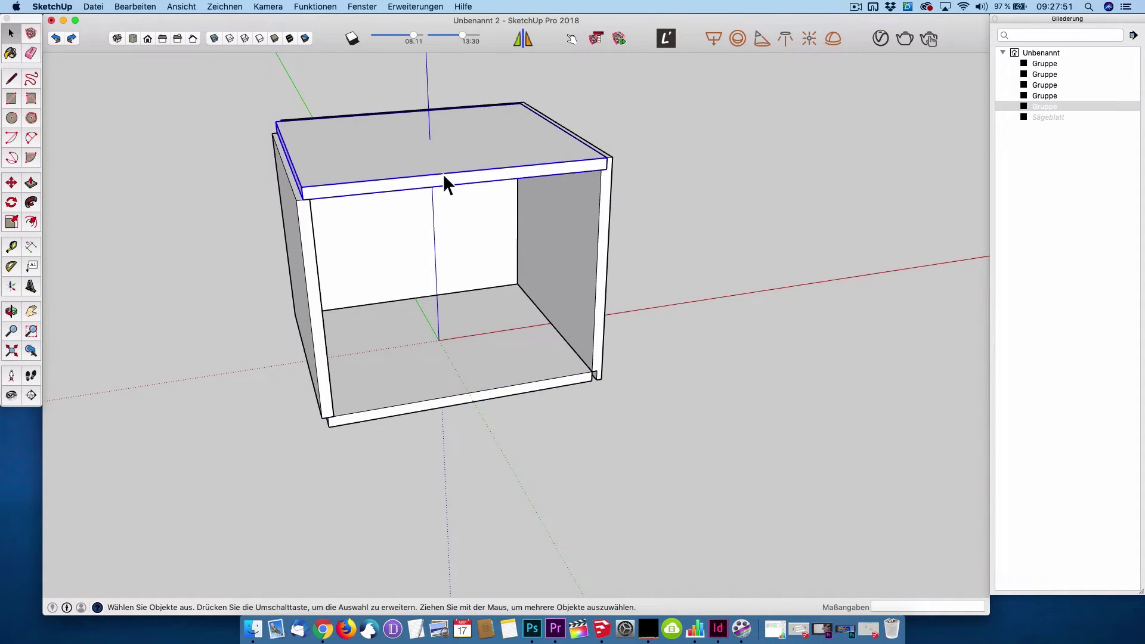
{"action": "mouse_move", "coordinate": [509, 153]}
{"action": "middle_mouse_down"}
{"action": "mouse_move", "coordinate": [517, 171]}
{"action": "mouse_move", "coordinate": [479, 408]}
{"action": "mouse_move", "coordinate": [599, 382]}
{"action": "middle_mouse_up"}
{"action": "left_click", "coordinate": [495, 377]}
{"action": "scroll", "coordinate": [600, 382], "scroll_direction": "up", "scroll_amount": 5}
{"action": "scroll", "coordinate": [588, 380], "scroll_direction": "down", "scroll_amount": 5}
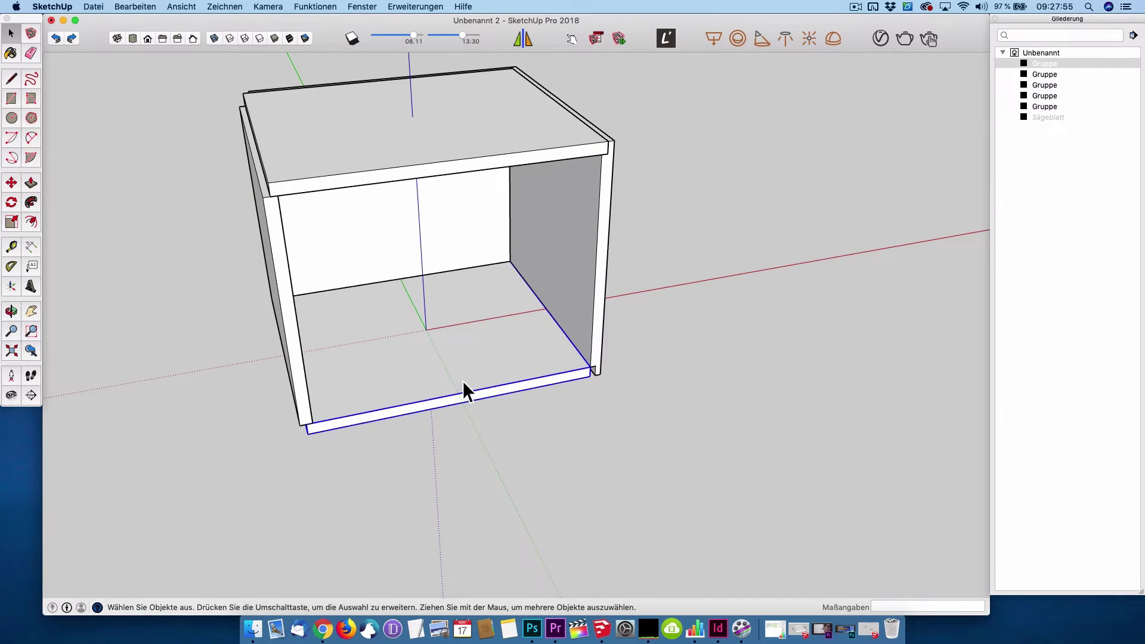
{"action": "left_click", "coordinate": [420, 147]}
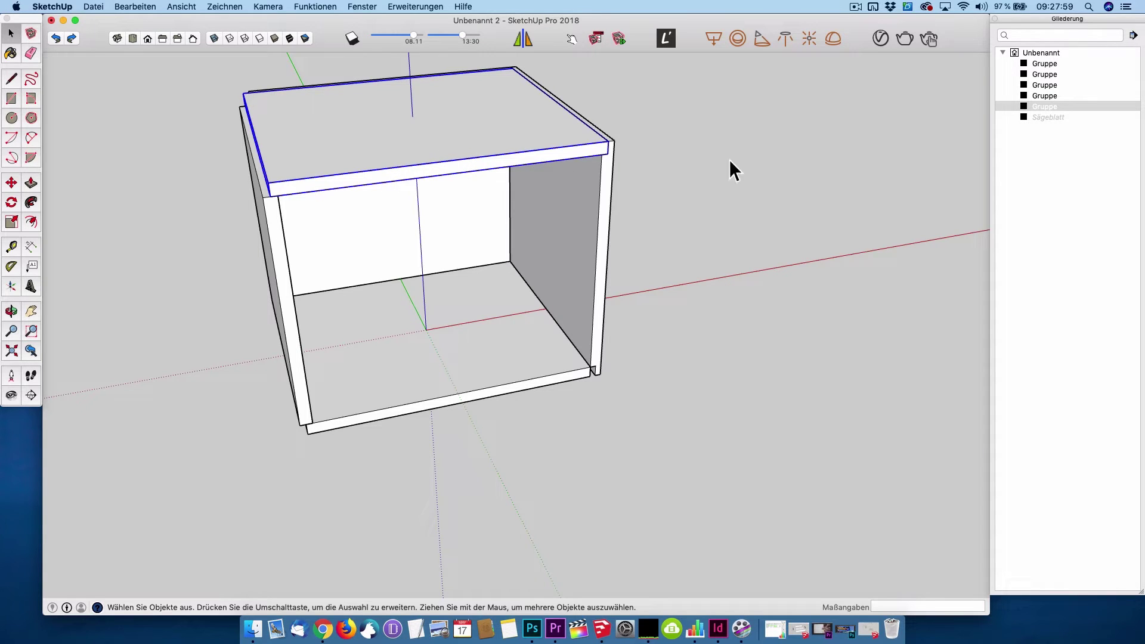
Step: Unhide Sägeblatt via Einblenden in the Outliner and zoom to inspect the disc on the bottom panel
{"action": "left_click", "coordinate": [1045, 117]}
{"action": "right_click", "coordinate": [1048, 118]}
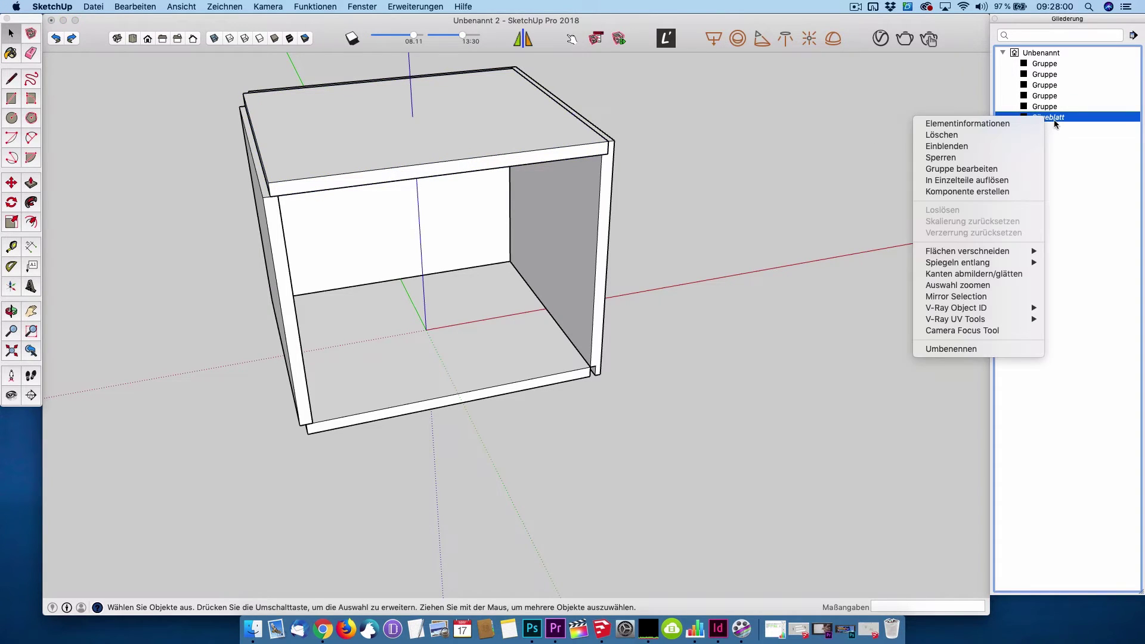
{"action": "left_click", "coordinate": [959, 146]}
{"action": "left_click", "coordinate": [492, 435]}
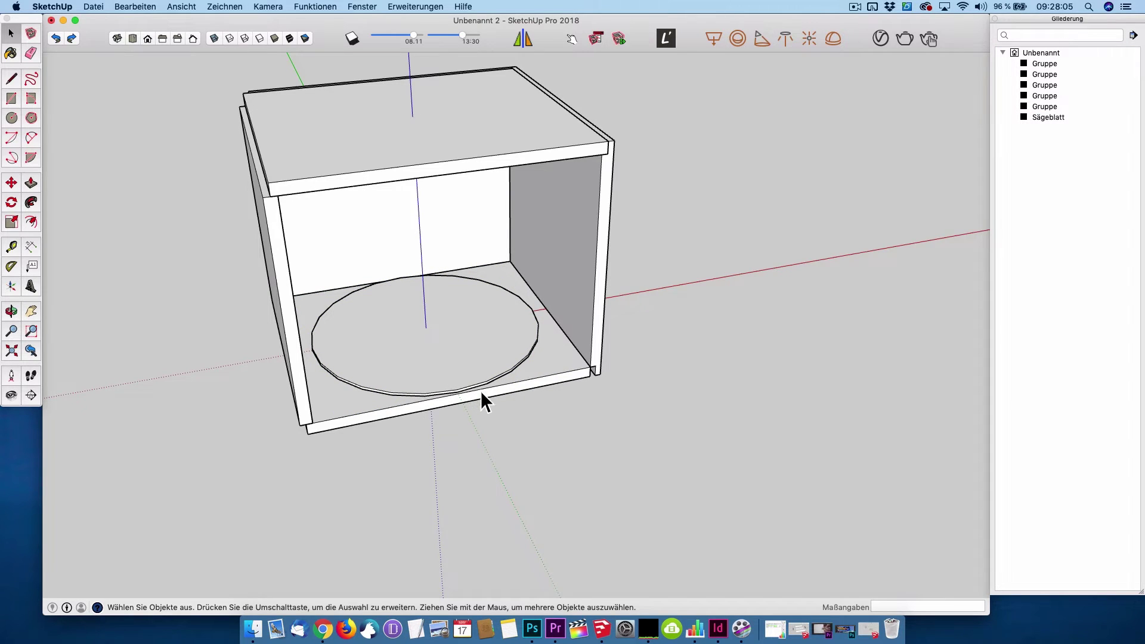
{"action": "scroll", "coordinate": [454, 391], "scroll_direction": "up", "scroll_amount": 3}
{"action": "scroll", "coordinate": [454, 391], "scroll_direction": "up", "scroll_amount": 2}
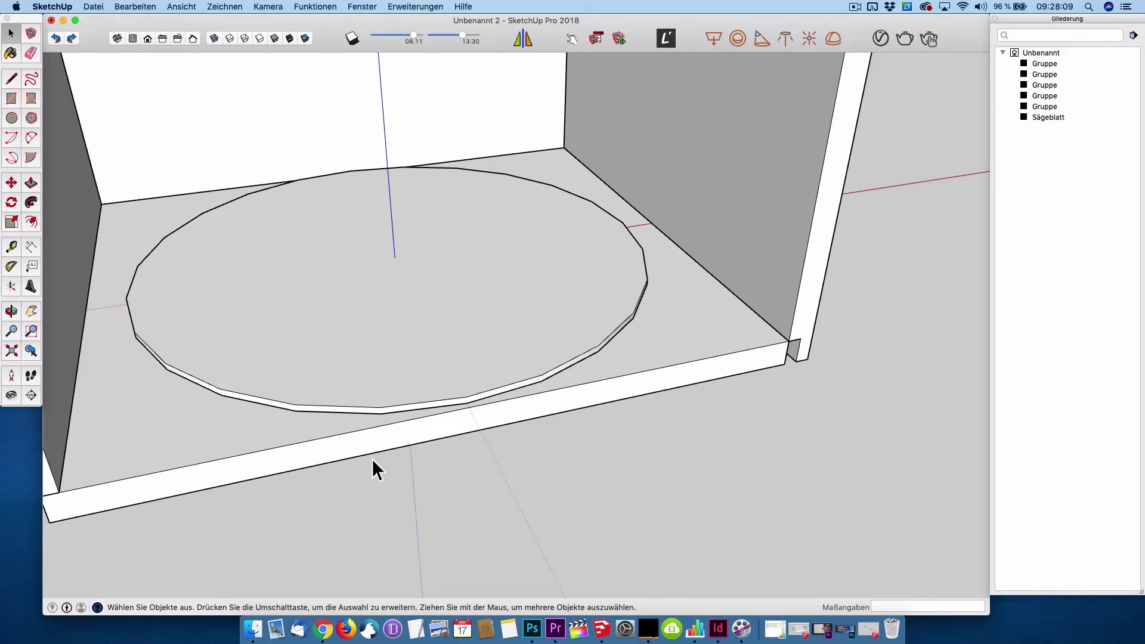
{"action": "scroll", "coordinate": [516, 421], "scroll_direction": "down", "scroll_amount": 2}
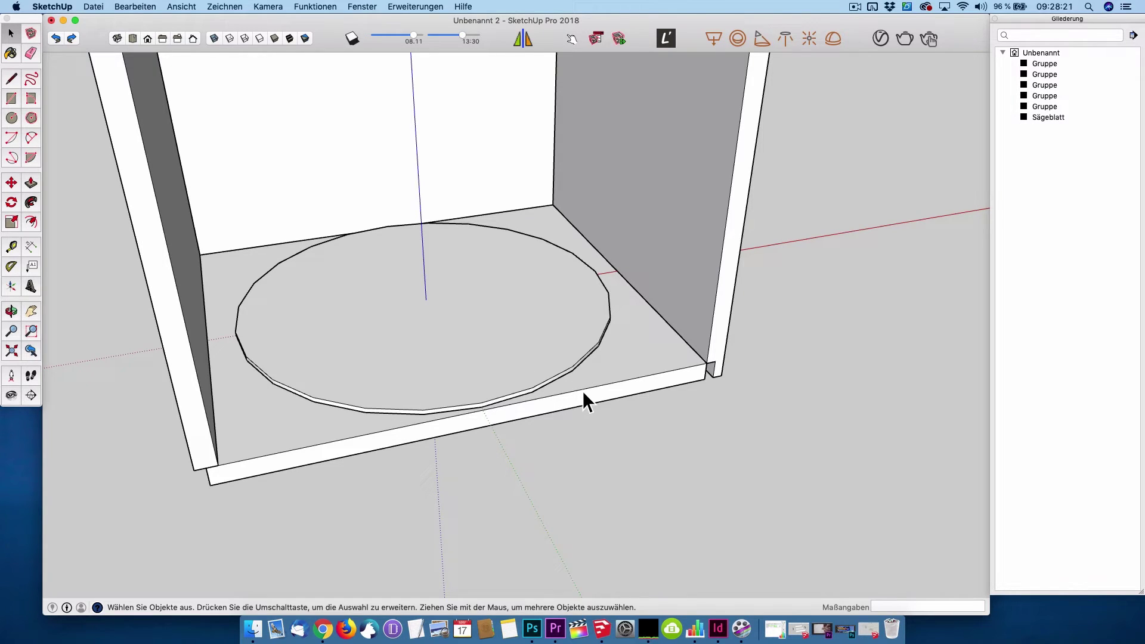
{"action": "scroll", "coordinate": [491, 427], "scroll_direction": "down", "scroll_amount": 2}
{"action": "scroll", "coordinate": [487, 419], "scroll_direction": "down", "scroll_amount": 3}
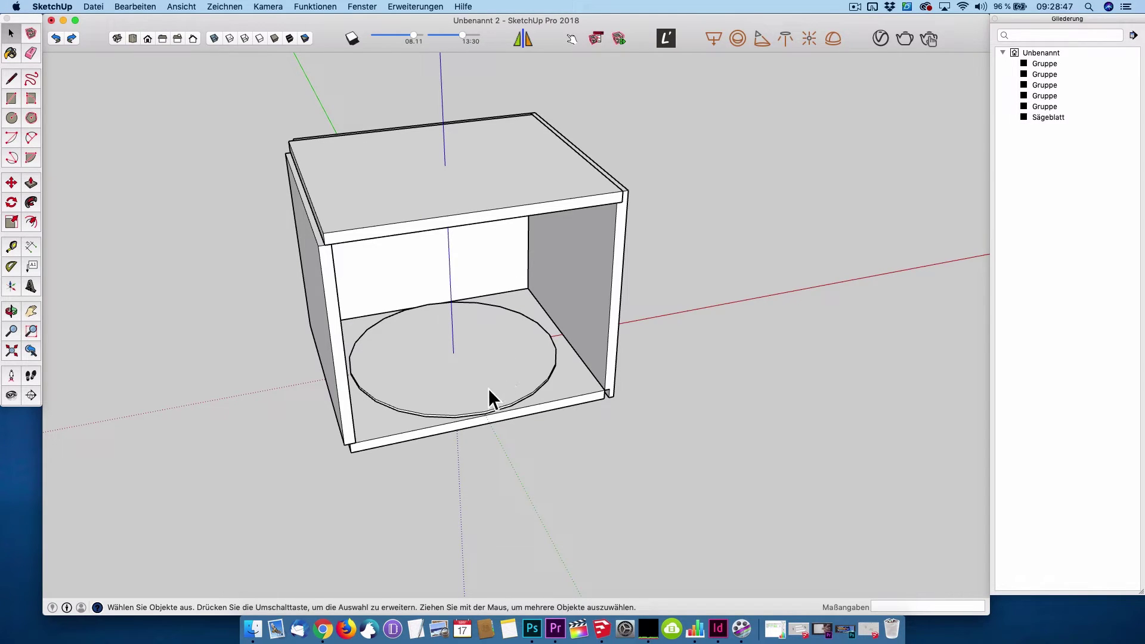
Step: Inside the top board group, draw a short centre line and a 6 cm segment along the front edge
{"action": "double_click", "coordinate": [473, 206]}
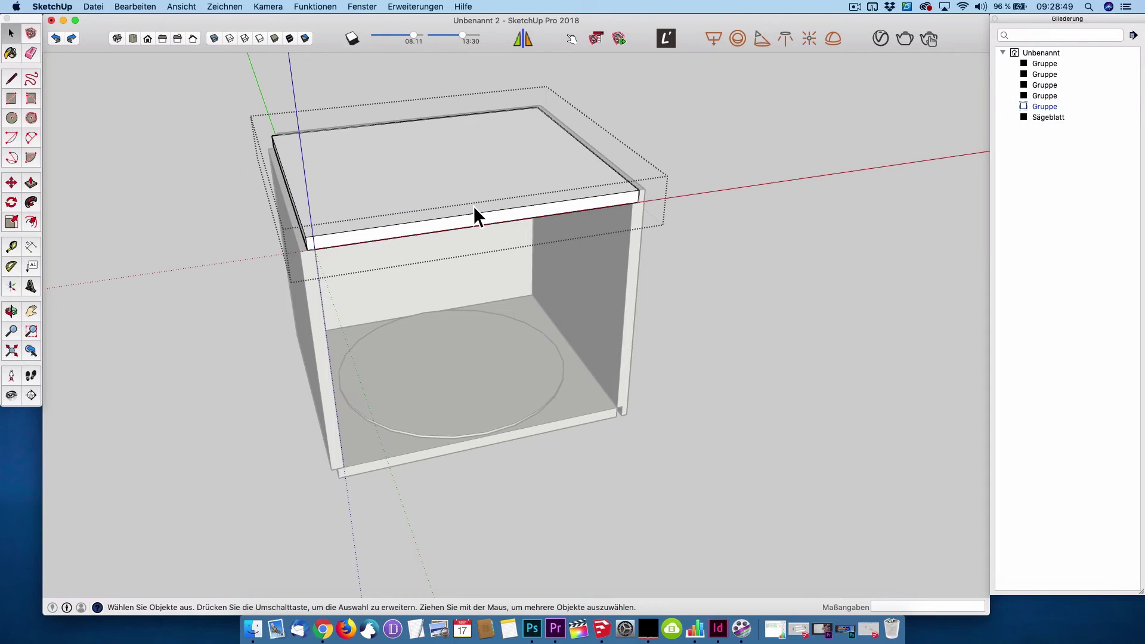
{"action": "key", "text": "l"}
{"action": "left_click", "coordinate": [481, 212]}
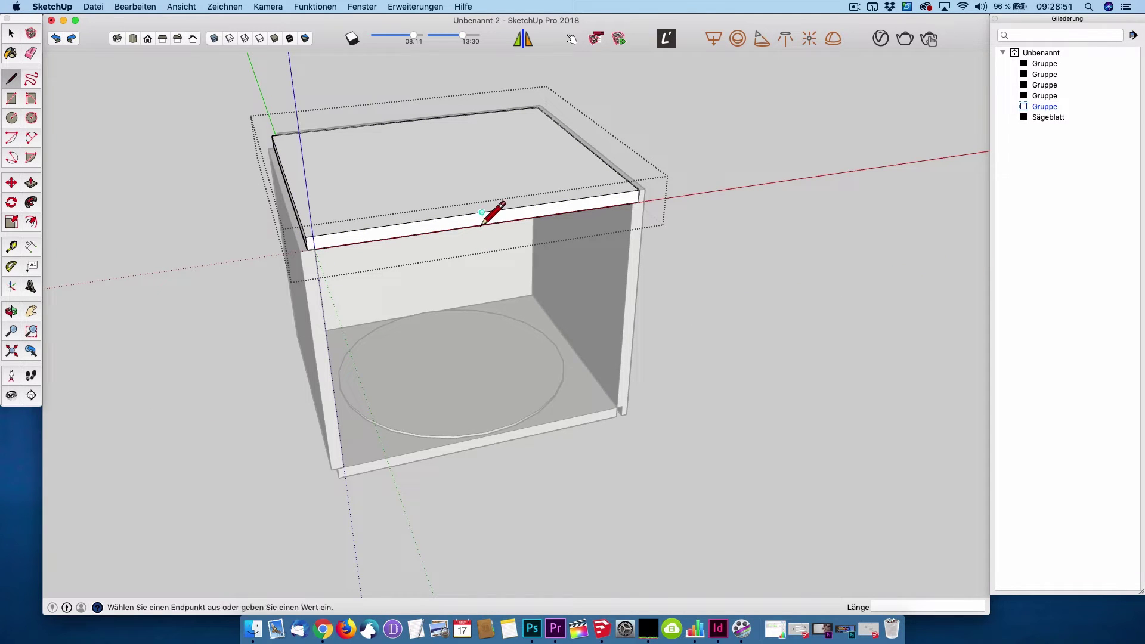
{"action": "middle_click_drag", "start_coordinate": [524, 212], "coordinate": [451, 340]}
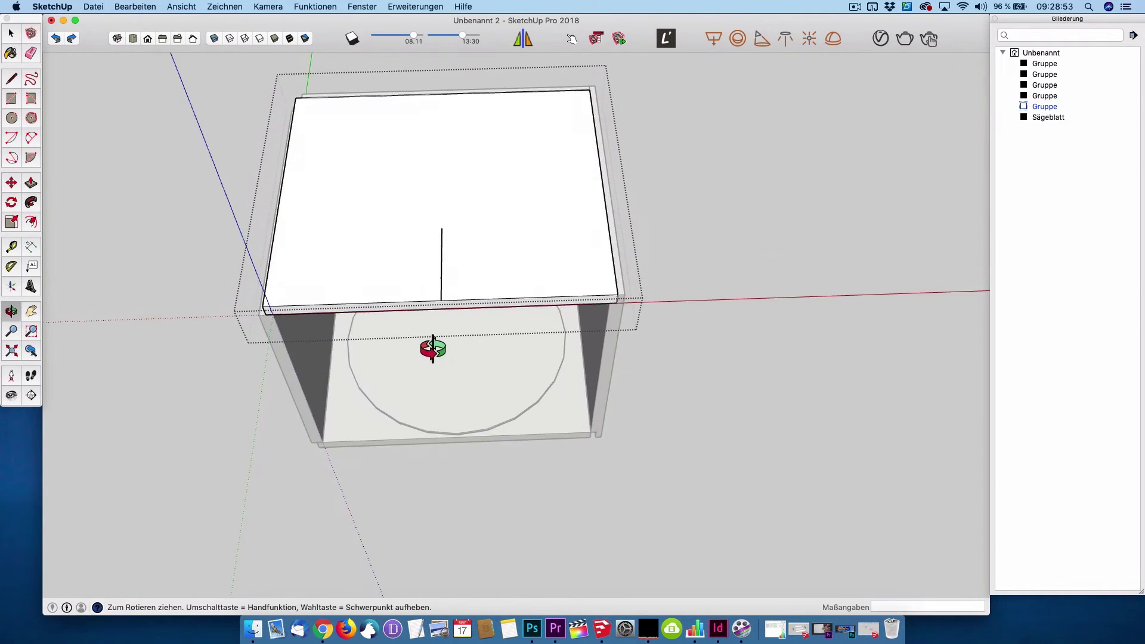
{"action": "left_click", "coordinate": [440, 301]}
{"action": "type", "text": "6"}
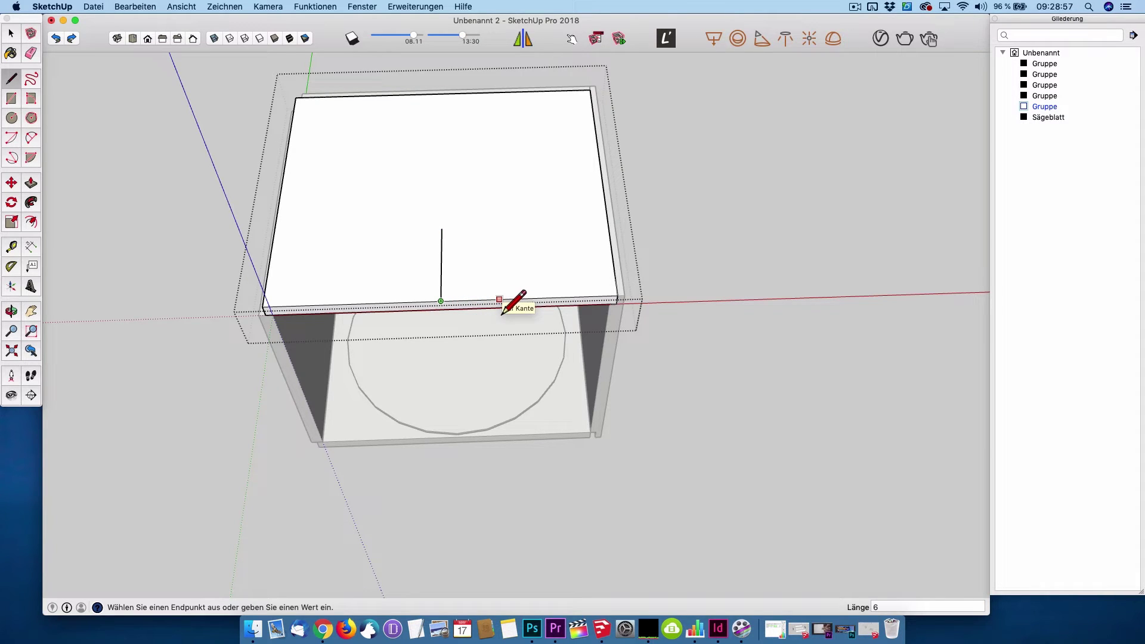
{"action": "key", "text": "Return"}
{"action": "left_click", "coordinate": [440, 301]}
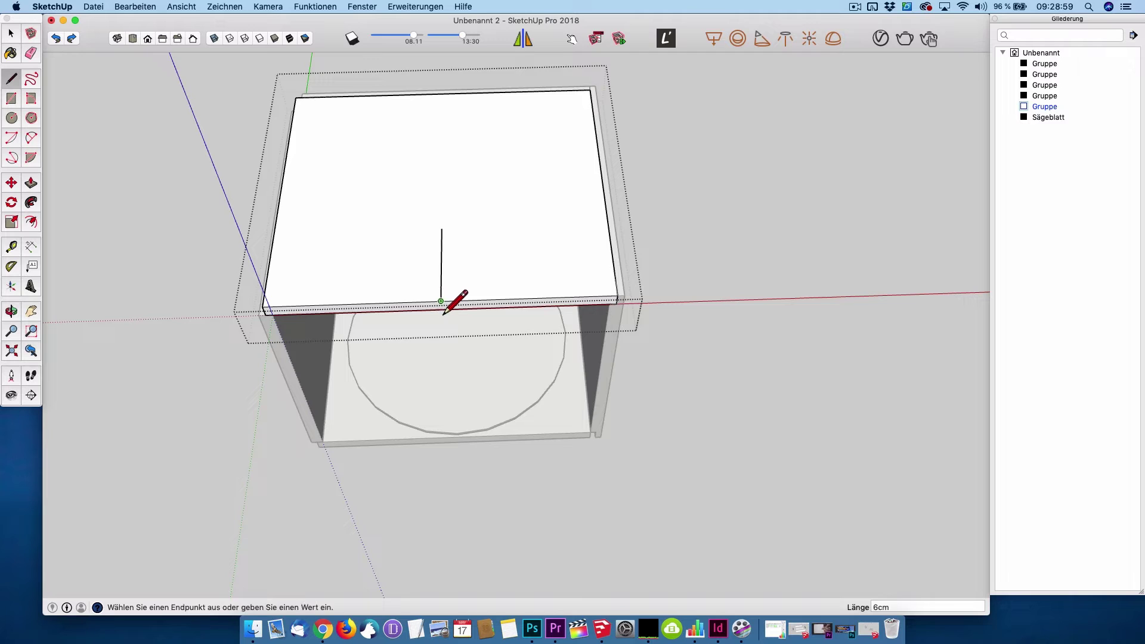
{"action": "type", "text": "6"}
{"action": "key", "text": "Return"}
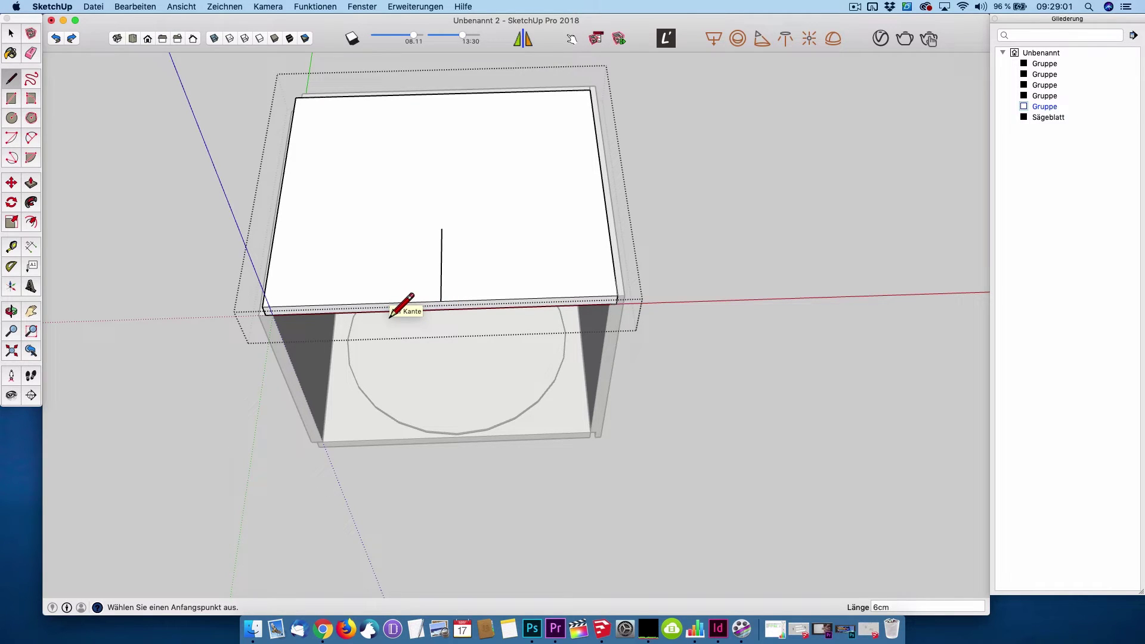
Step: Select the front-edge segments on either side of the centre line
{"action": "key", "text": "space"}
{"action": "left_click", "coordinate": [390, 309]}
{"action": "left_click", "coordinate": [475, 305]}
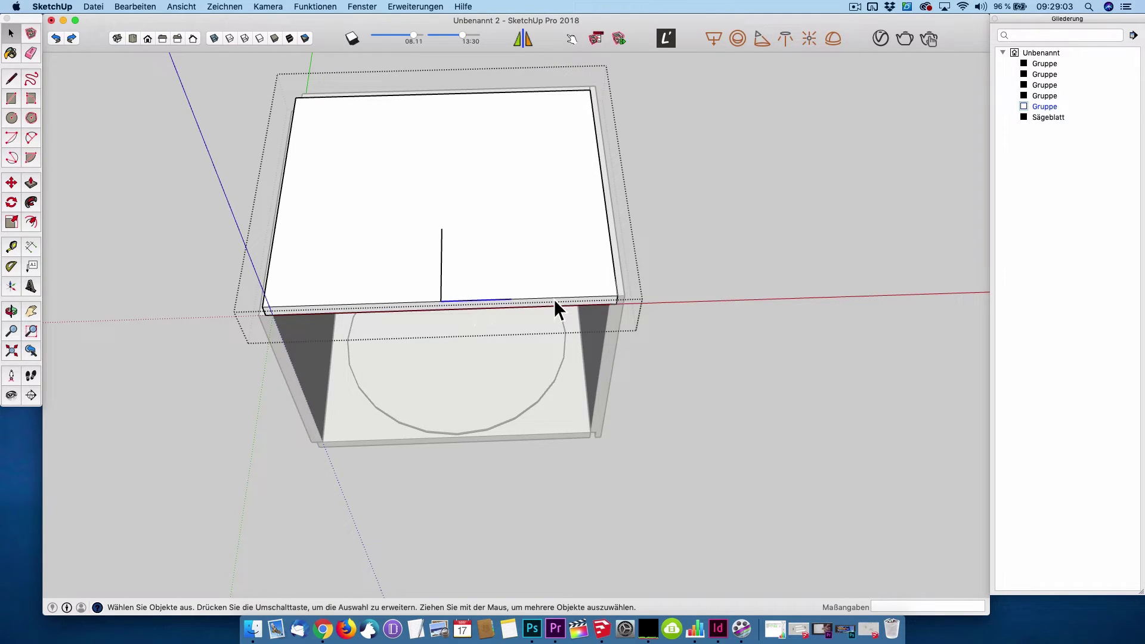
{"action": "left_click", "coordinate": [519, 91]}
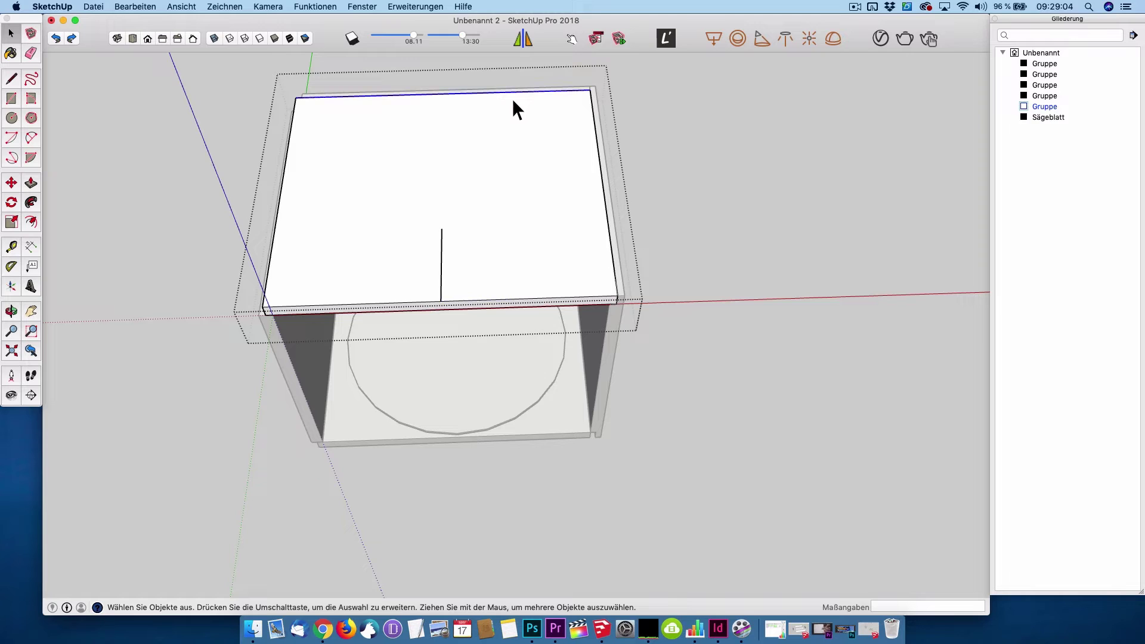
{"action": "left_click", "coordinate": [477, 305]}
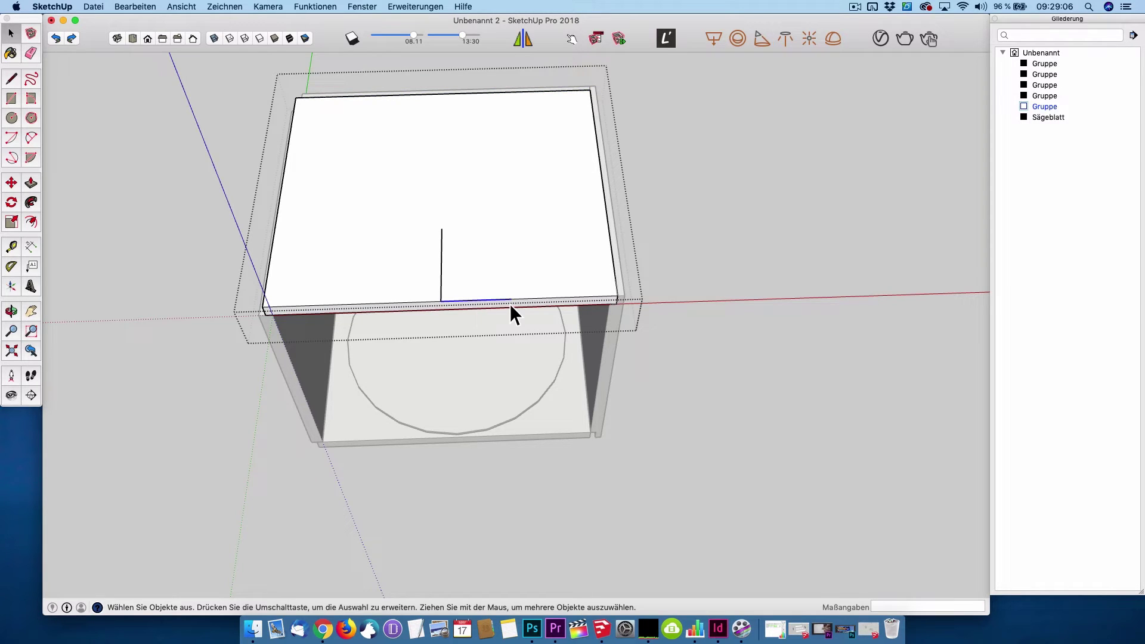
{"action": "left_click", "coordinate": [398, 307]}
{"action": "left_click", "coordinate": [31, 138]}
Step: Draw a two-point arc between the front-edge marks, bulging back into the board
{"action": "left_click", "coordinate": [376, 316]}
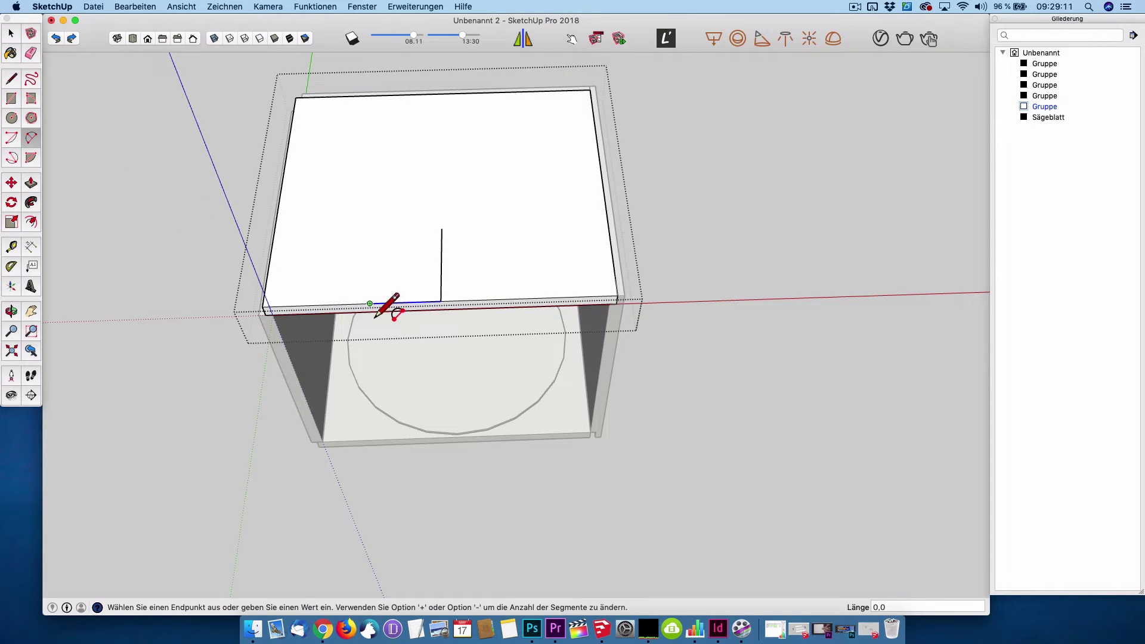
{"action": "left_click", "coordinate": [512, 309]}
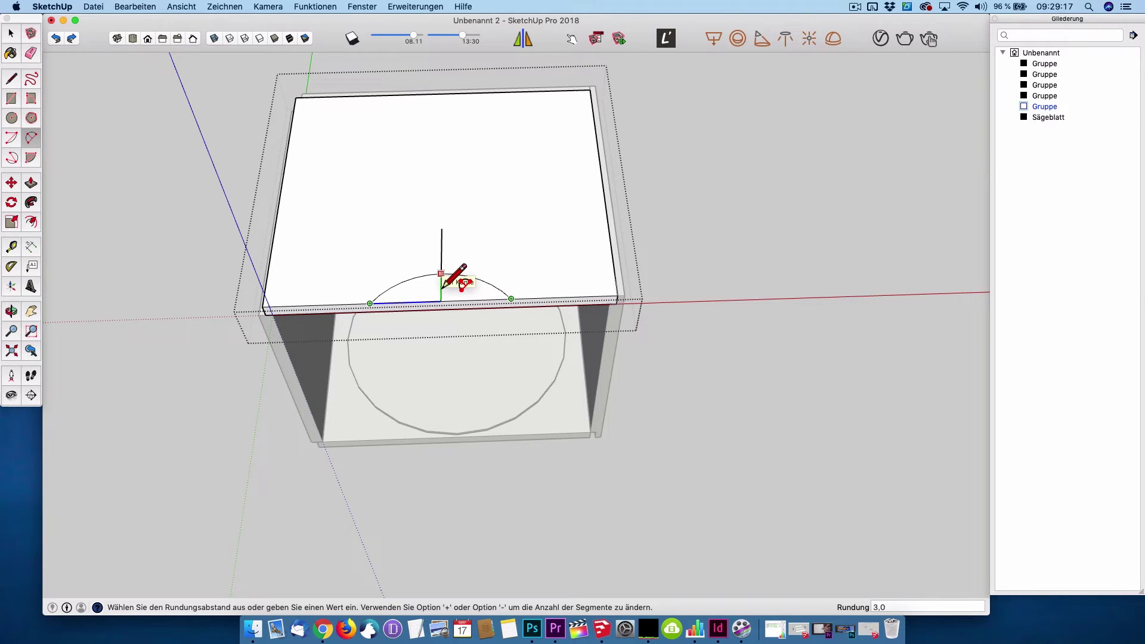
{"action": "left_click", "coordinate": [444, 288]}
{"action": "scroll", "coordinate": [528, 301], "scroll_direction": "up", "scroll_amount": 3}
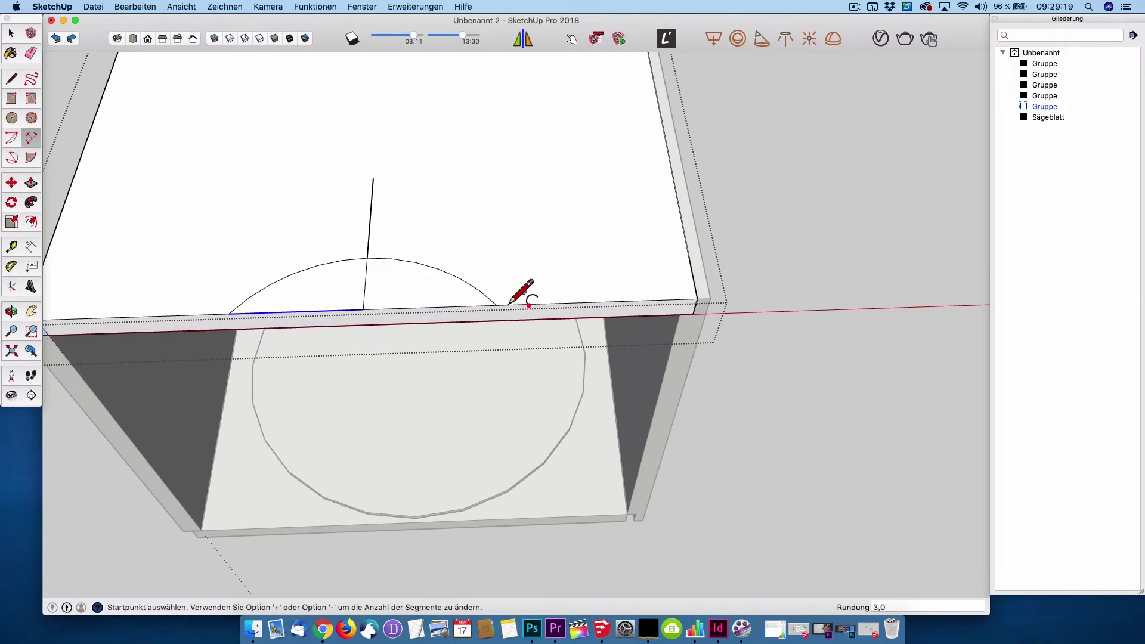
Step: Add right and left transition arcs joining the main arc to the front edge
{"action": "left_click", "coordinate": [460, 279]}
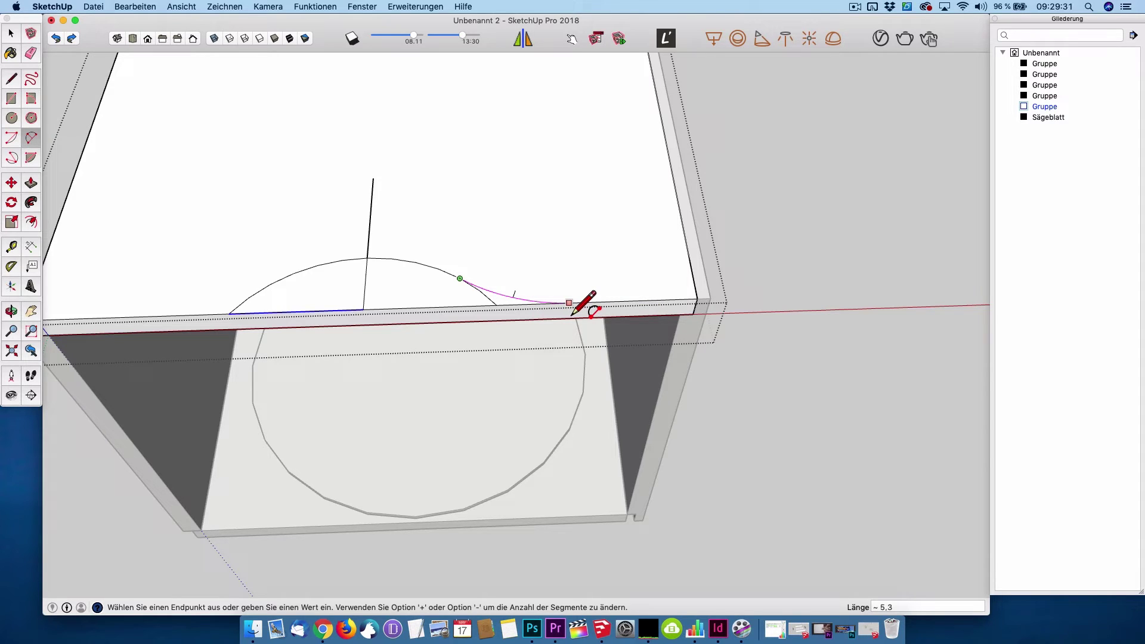
{"action": "left_click", "coordinate": [570, 315]}
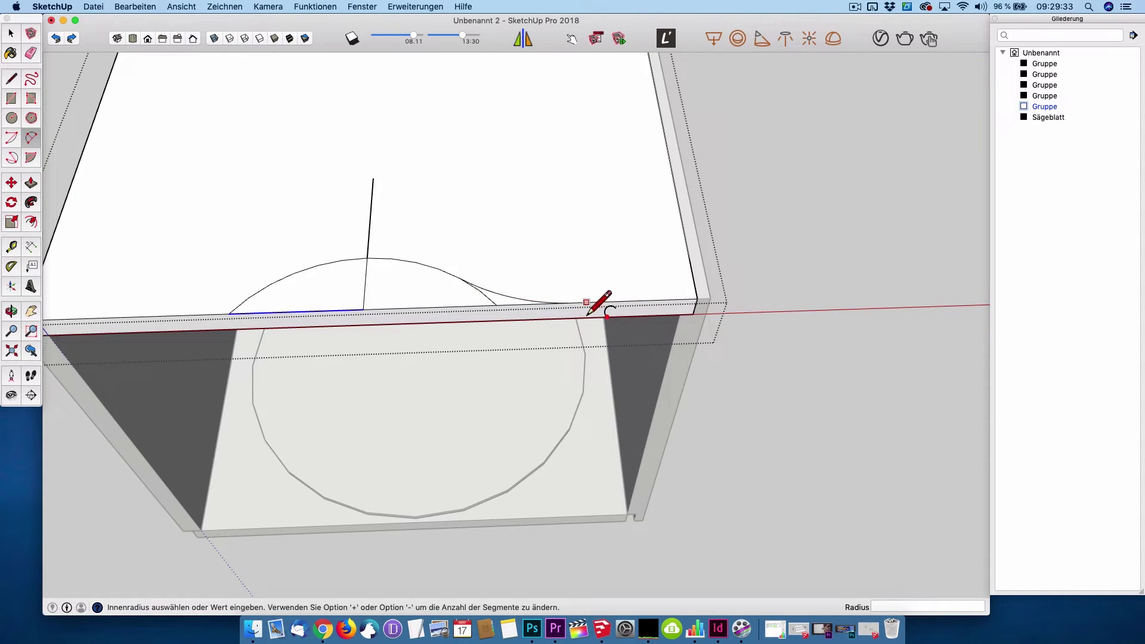
{"action": "left_click", "coordinate": [472, 294]}
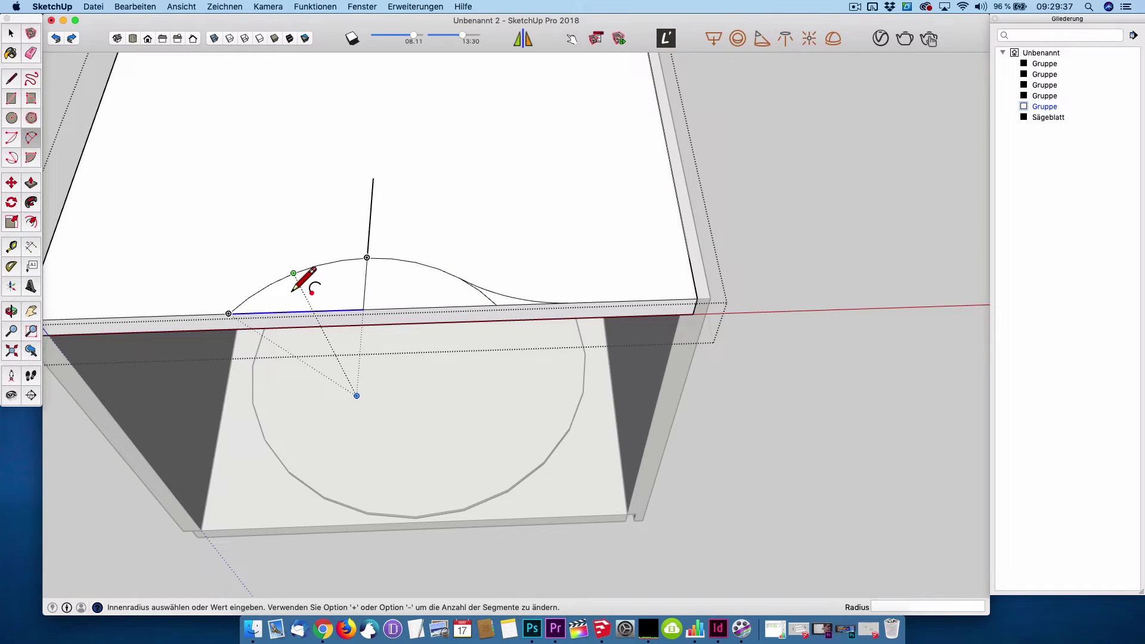
{"action": "left_click", "coordinate": [228, 314]}
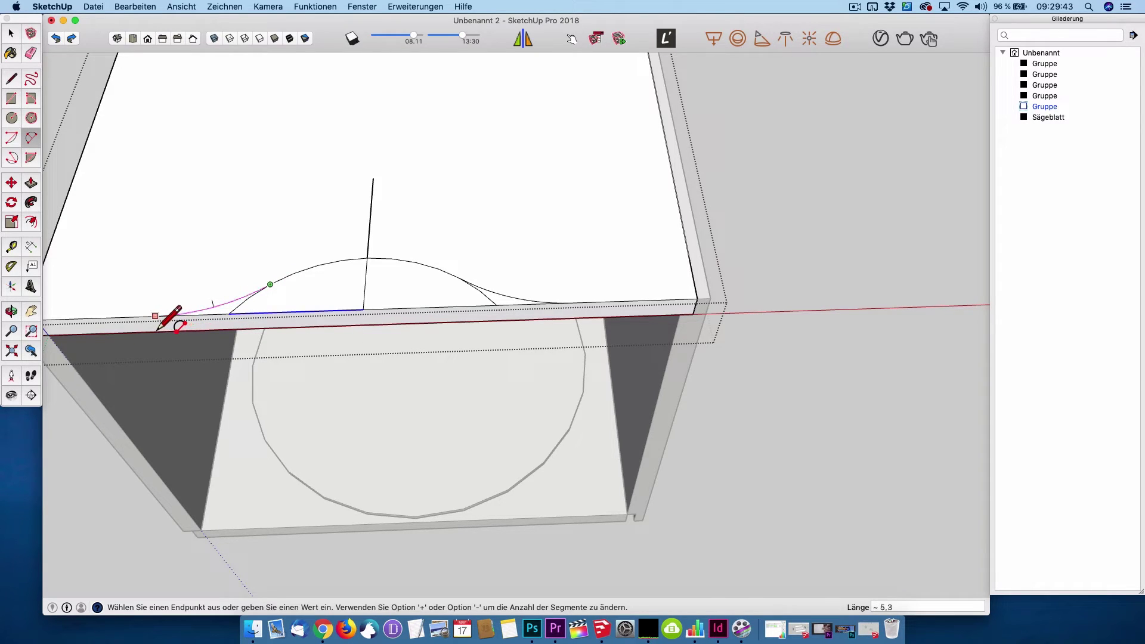
{"action": "left_click", "coordinate": [170, 317]}
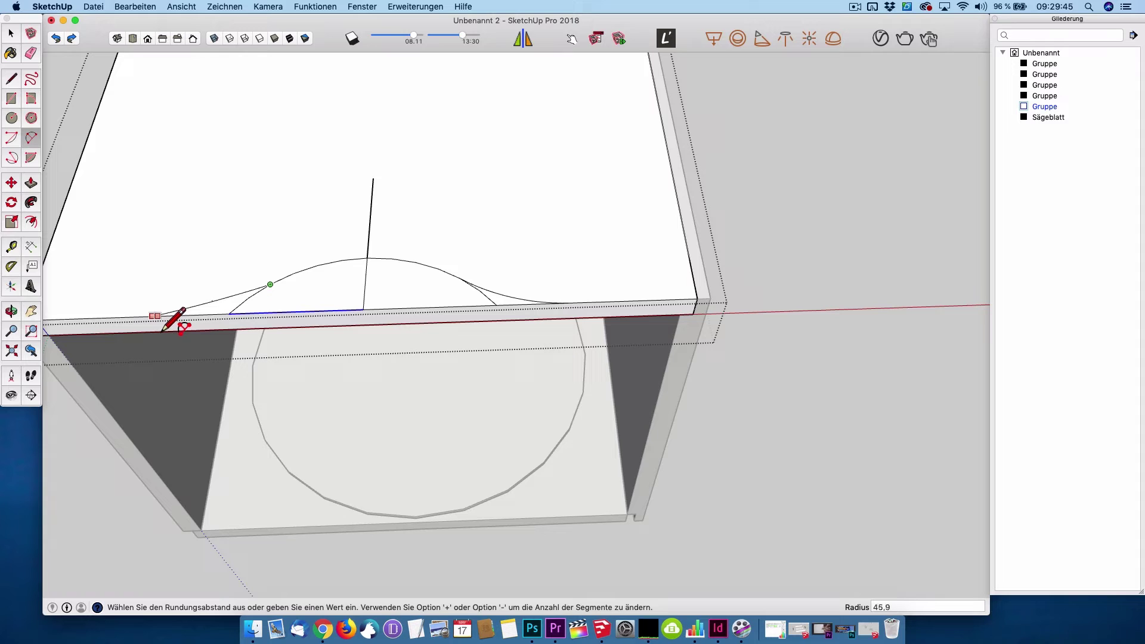
{"action": "key", "text": "Escape"}
{"action": "left_click", "coordinate": [156, 316]}
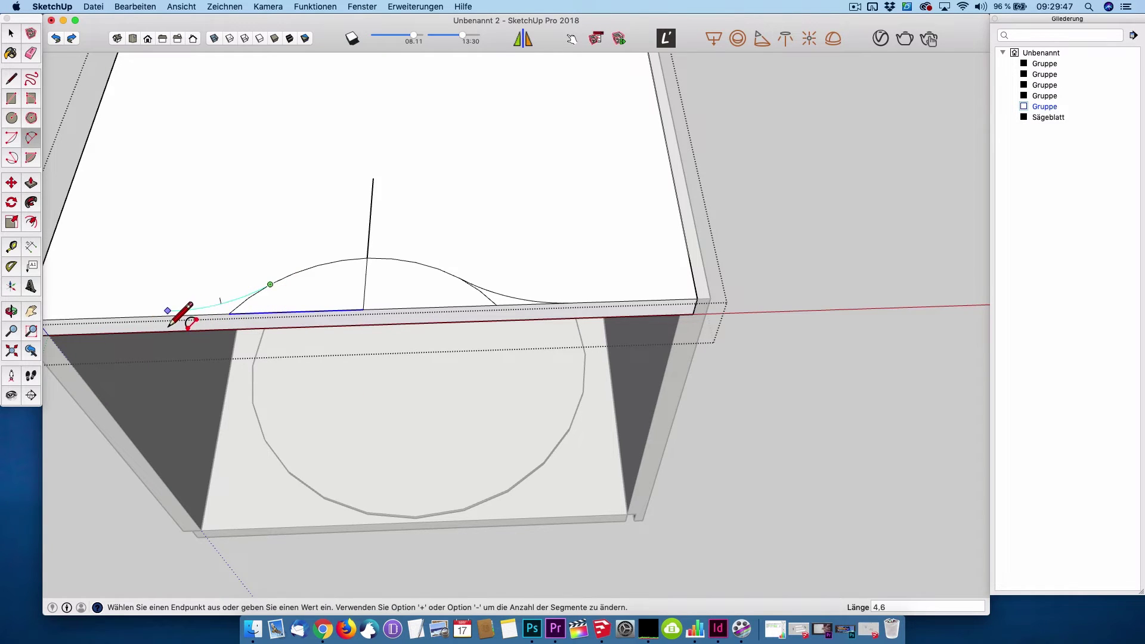
{"action": "left_click", "coordinate": [152, 316]}
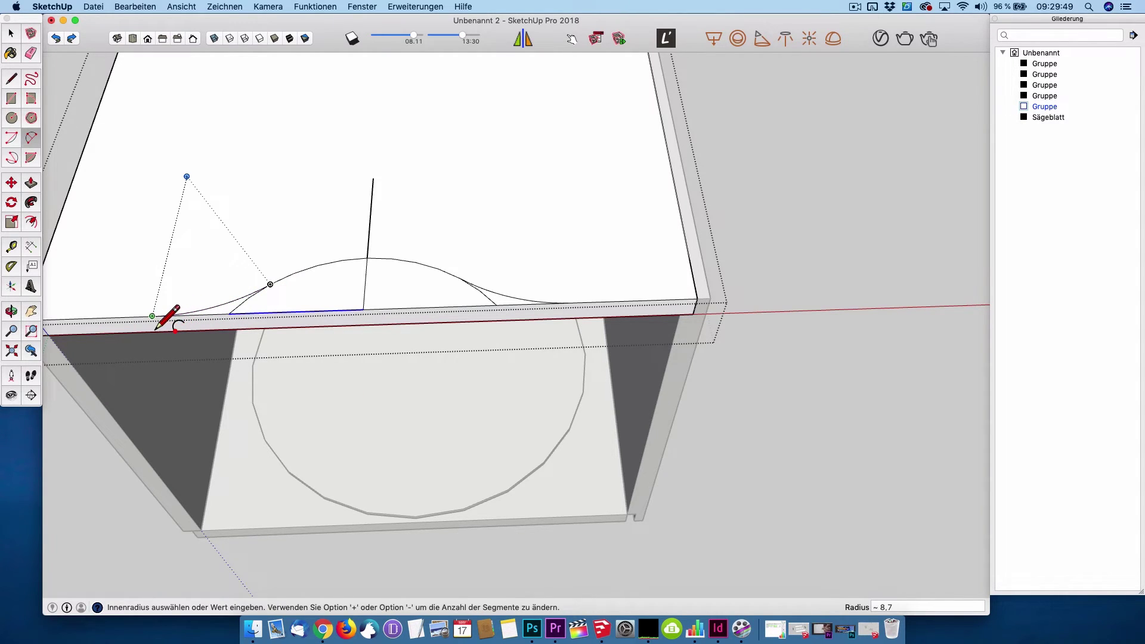
{"action": "key", "text": "space"}
Step: Erase the centre line and push the curved face through to cut the wavy notch
{"action": "key", "text": "e"}
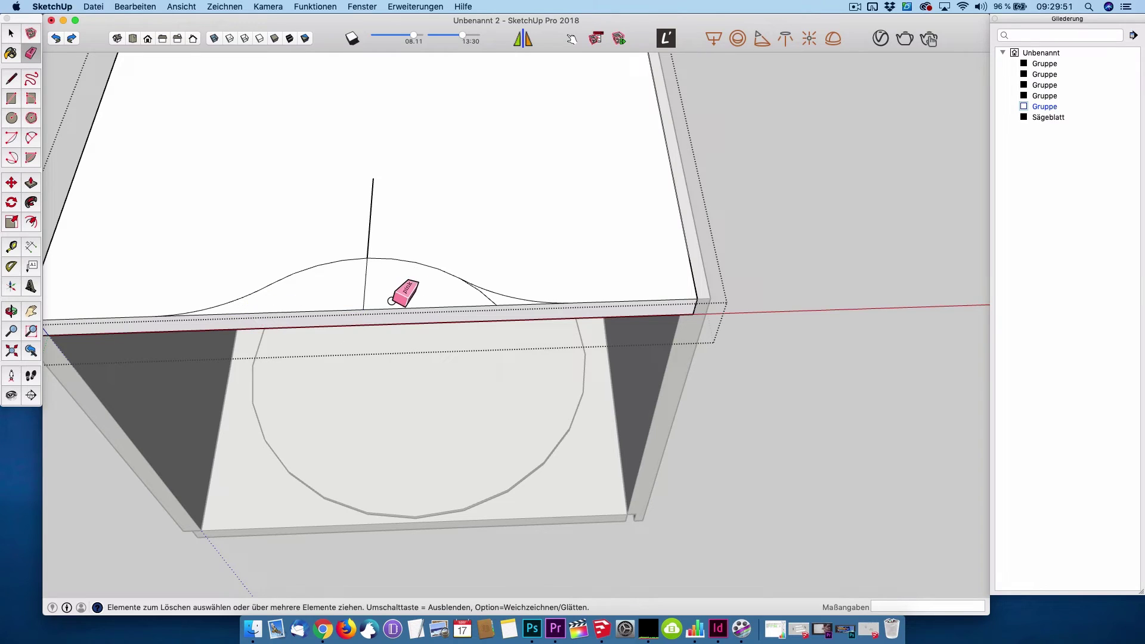
{"action": "left_click", "coordinate": [365, 301]}
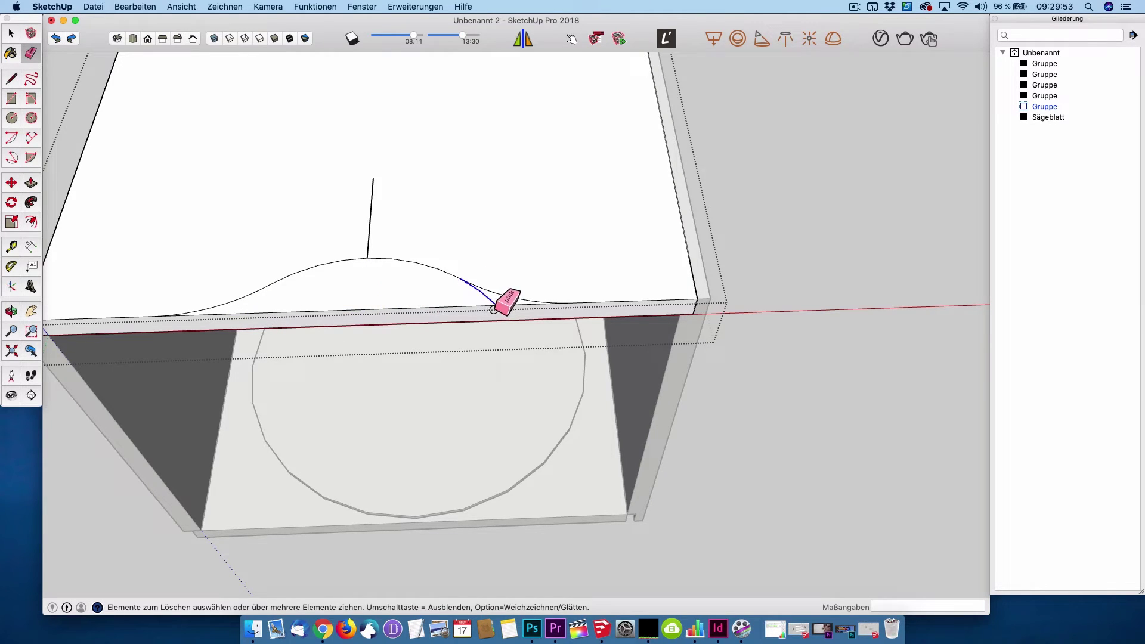
{"action": "left_click", "coordinate": [369, 221]}
{"action": "key", "text": "p"}
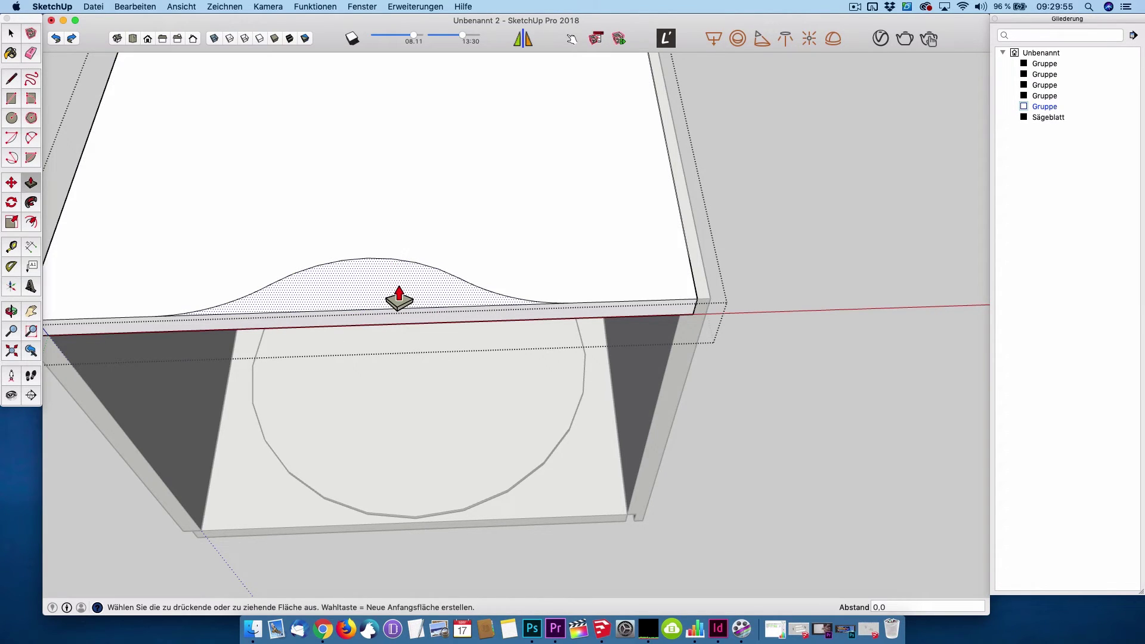
{"action": "left_click_drag", "start_coordinate": [399, 298], "coordinate": [399, 316]}
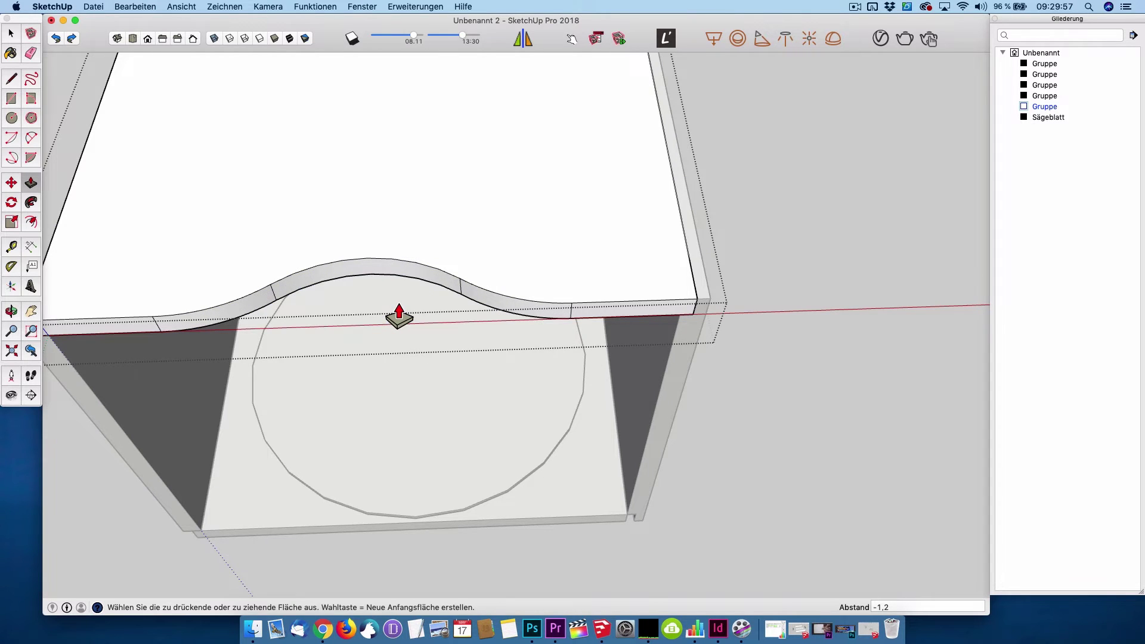
{"action": "key", "text": "space"}
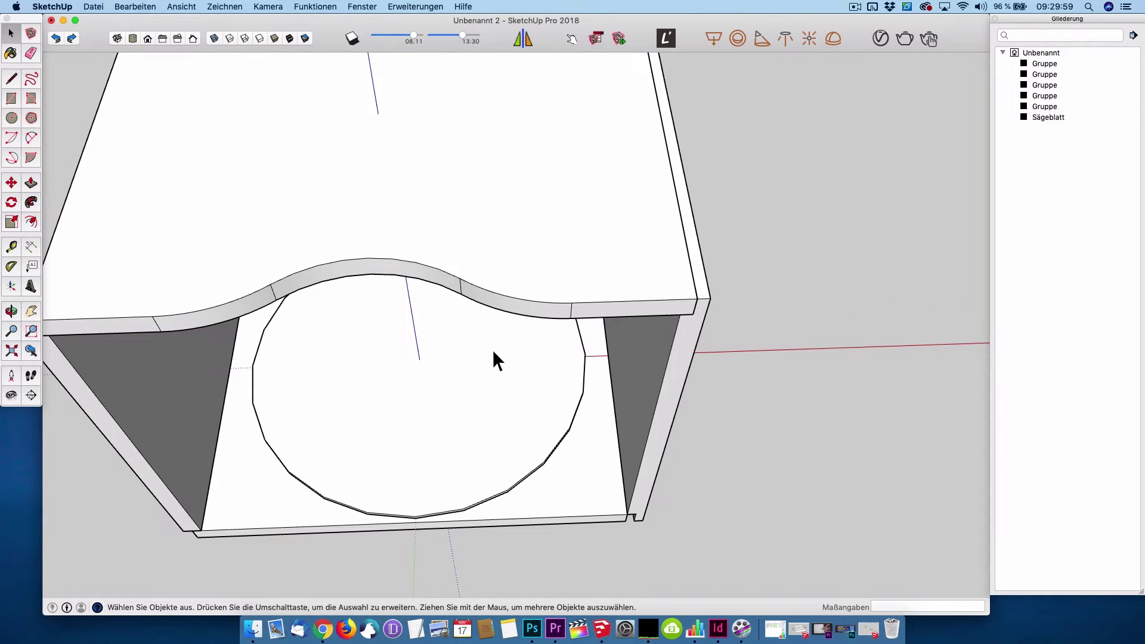
Step: Delete the old bottom board and hide the saw-blade circle
{"action": "scroll", "coordinate": [393, 217], "scroll_direction": "down", "scroll_amount": 3}
{"action": "scroll", "coordinate": [392, 226], "scroll_direction": "down", "scroll_amount": 2}
{"action": "mouse_move", "coordinate": [392, 227]}
{"action": "middle_mouse_down"}
{"action": "mouse_move", "coordinate": [447, 191]}
{"action": "mouse_move", "coordinate": [476, 108]}
{"action": "middle_mouse_up"}
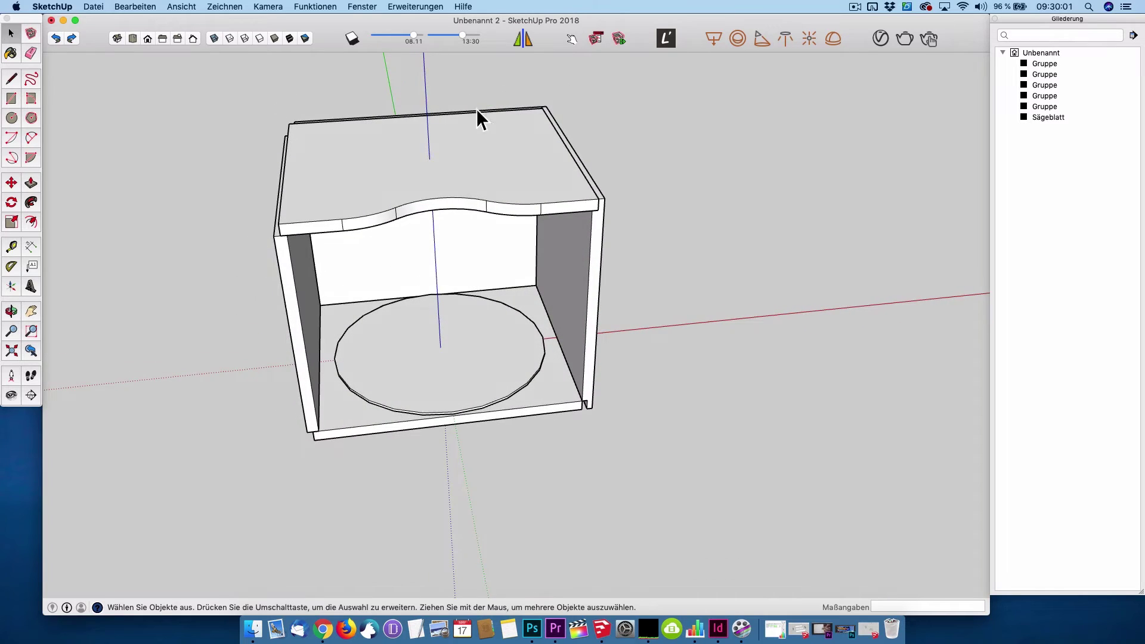
{"action": "left_click", "coordinate": [560, 408]}
{"action": "key", "text": "Delete"}
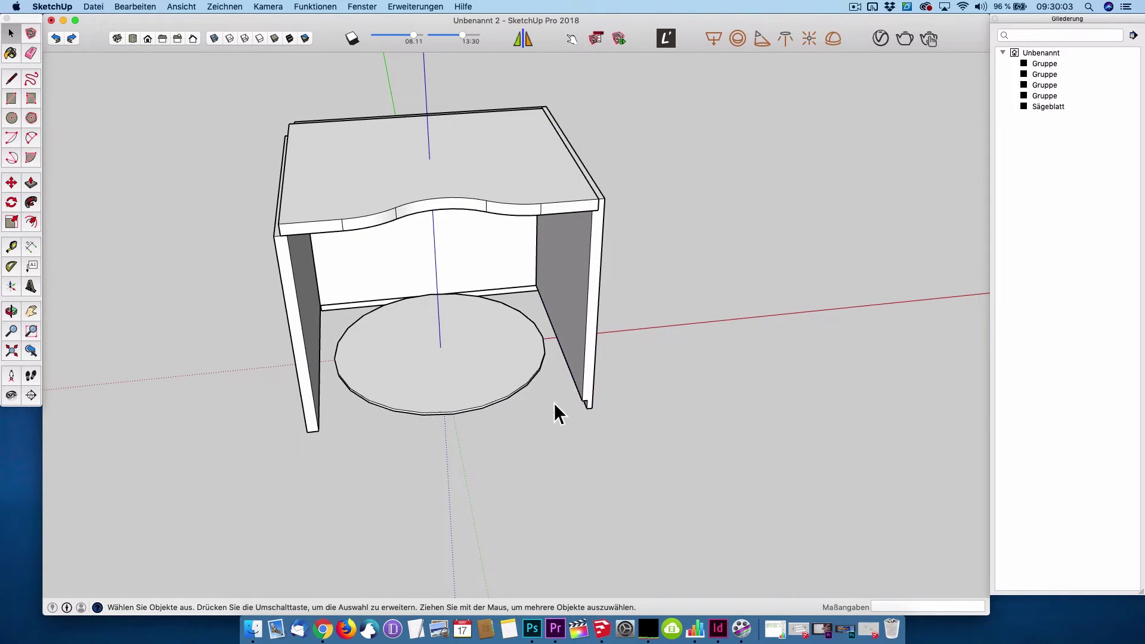
{"action": "right_click", "coordinate": [483, 370]}
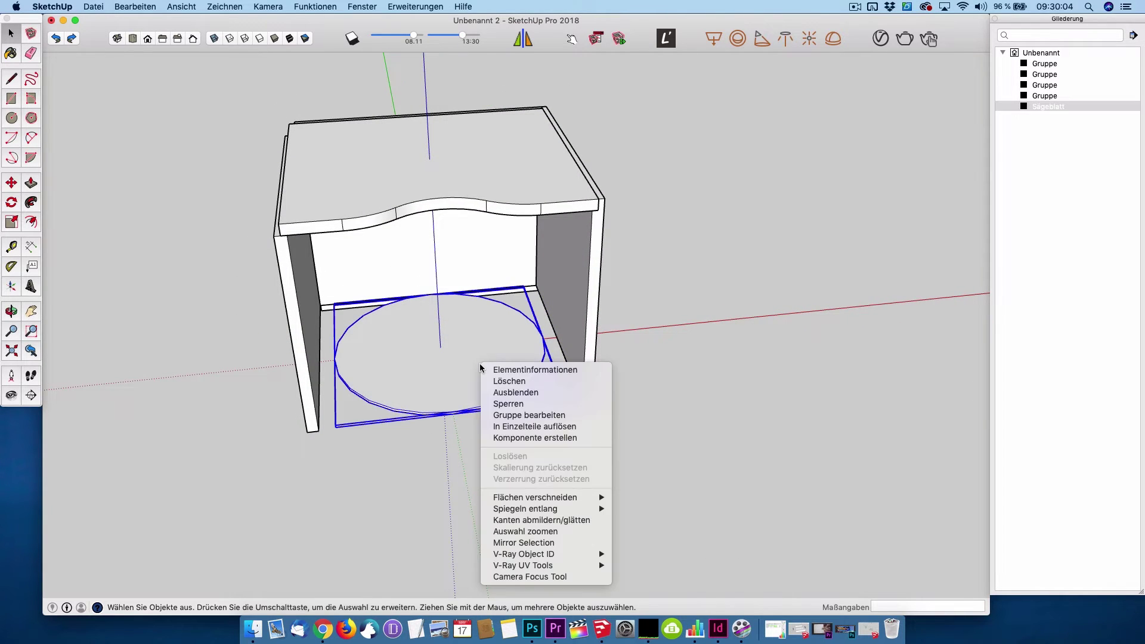
{"action": "left_click", "coordinate": [531, 391]}
Step: Copy the wavy top panel from its corner down to the bottom of the side walls
{"action": "left_click", "coordinate": [538, 194]}
{"action": "key", "text": "m"}
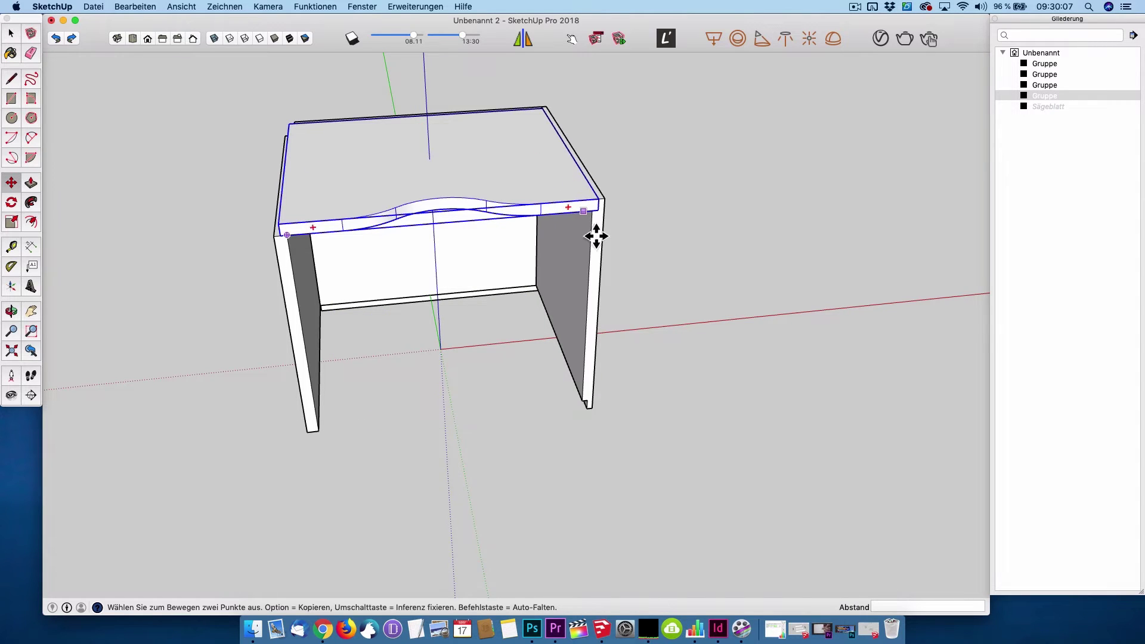
{"action": "left_click", "coordinate": [610, 210]}
{"action": "key", "text": "alt"}
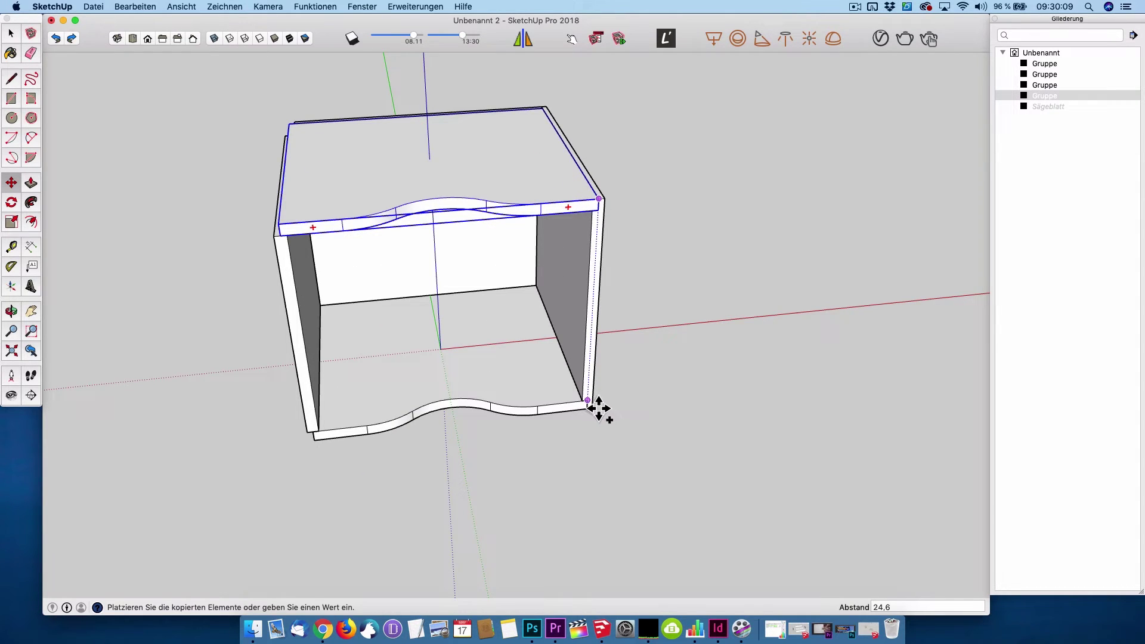
{"action": "left_click", "coordinate": [599, 410]}
{"action": "key", "text": "space"}
{"action": "left_click", "coordinate": [514, 446]}
{"action": "mouse_move", "coordinate": [514, 446]}
{"action": "middle_mouse_down"}
{"action": "mouse_move", "coordinate": [634, 288]}
{"action": "mouse_move", "coordinate": [693, 102]}
{"action": "mouse_move", "coordinate": [626, 199]}
{"action": "mouse_move", "coordinate": [544, 432]}
{"action": "mouse_move", "coordinate": [598, 179]}
{"action": "mouse_move", "coordinate": [595, 128]}
{"action": "mouse_move", "coordinate": [646, 148]}
{"action": "mouse_move", "coordinate": [652, 271]}
{"action": "mouse_move", "coordinate": [525, 350]}
{"action": "mouse_move", "coordinate": [469, 355]}
{"action": "mouse_move", "coordinate": [466, 378]}
{"action": "middle_mouse_up"}
Step: Copy the bottom panel up from its corner to mid-height, 12,3 above the base, as a shelf
{"action": "left_click", "coordinate": [474, 373]}
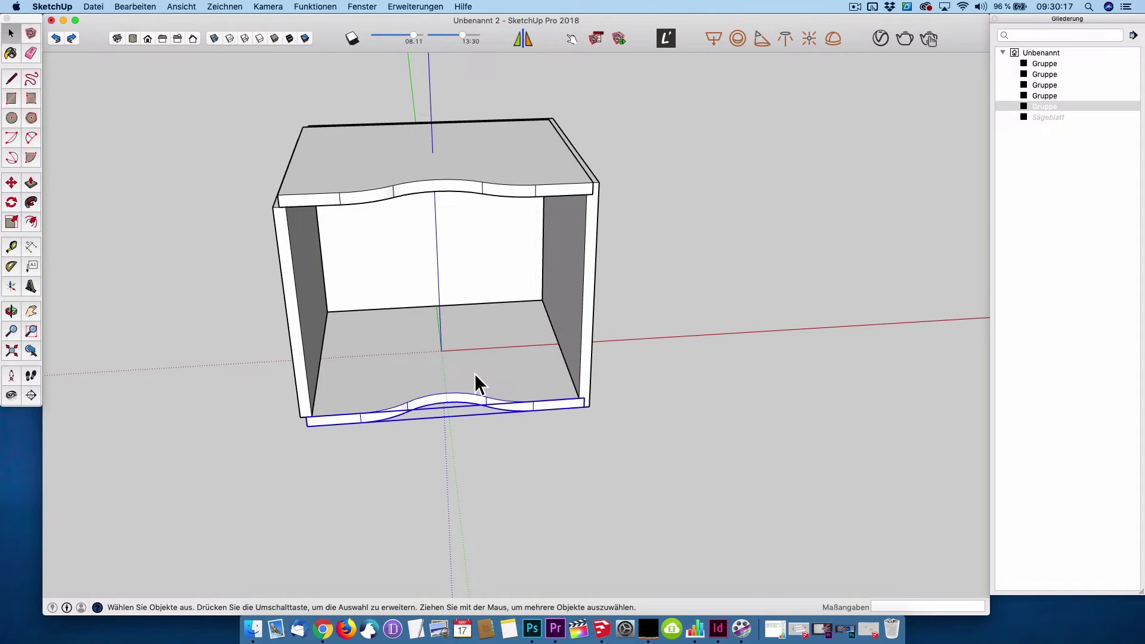
{"action": "scroll", "coordinate": [491, 361], "scroll_direction": "up", "scroll_amount": 3}
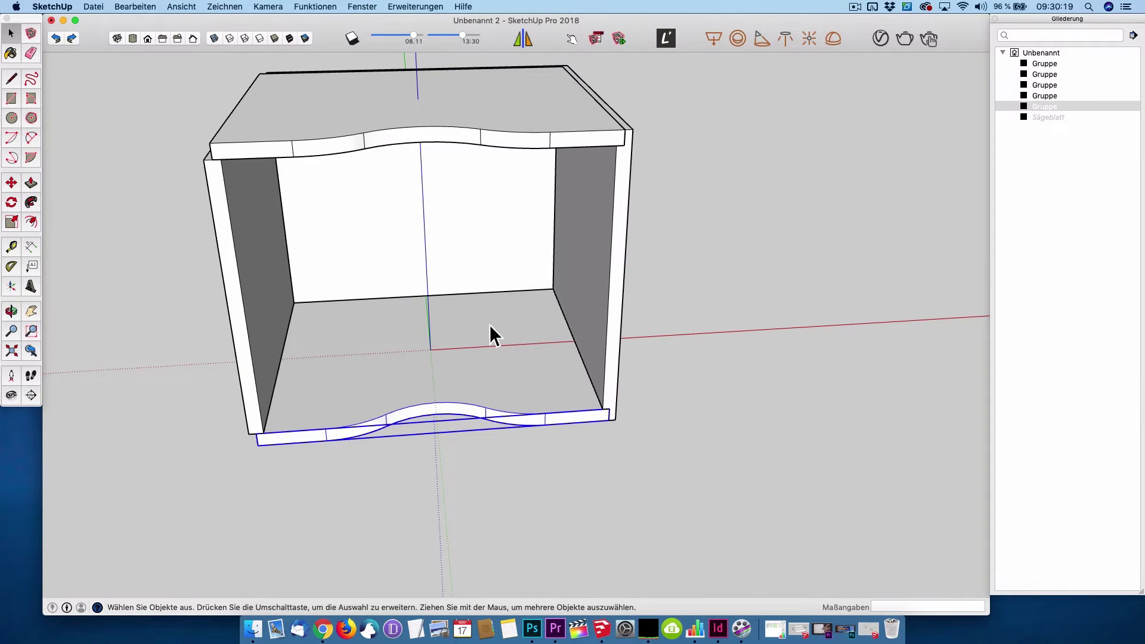
{"action": "middle_click_drag", "start_coordinate": [488, 324], "coordinate": [501, 333]}
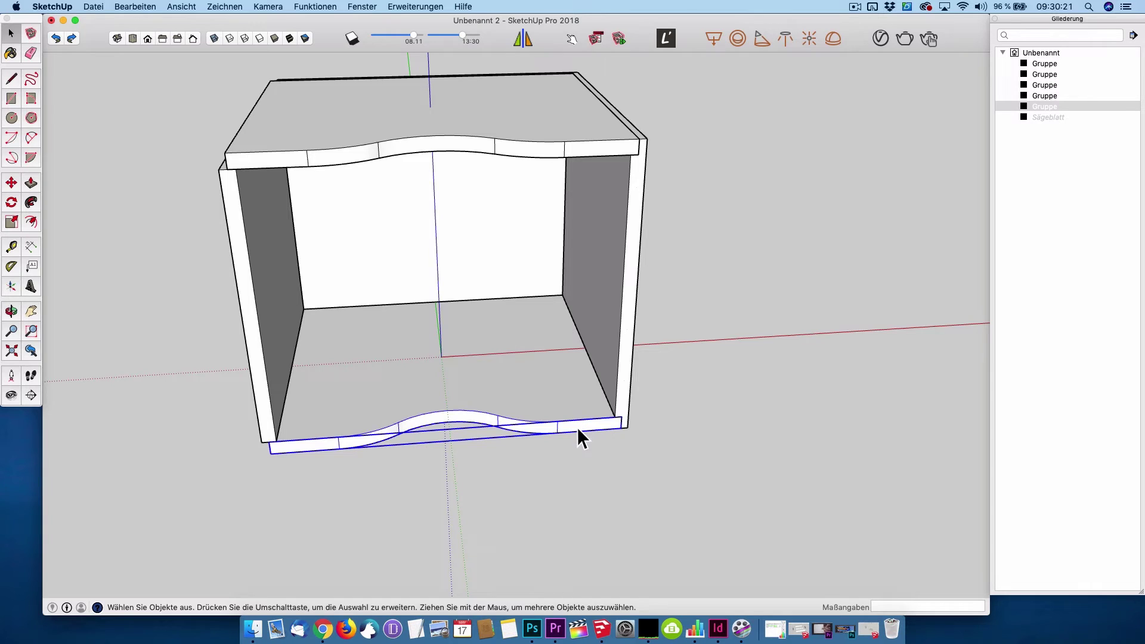
{"action": "key", "text": "m"}
{"action": "scroll", "coordinate": [623, 426], "scroll_direction": "up", "scroll_amount": 3}
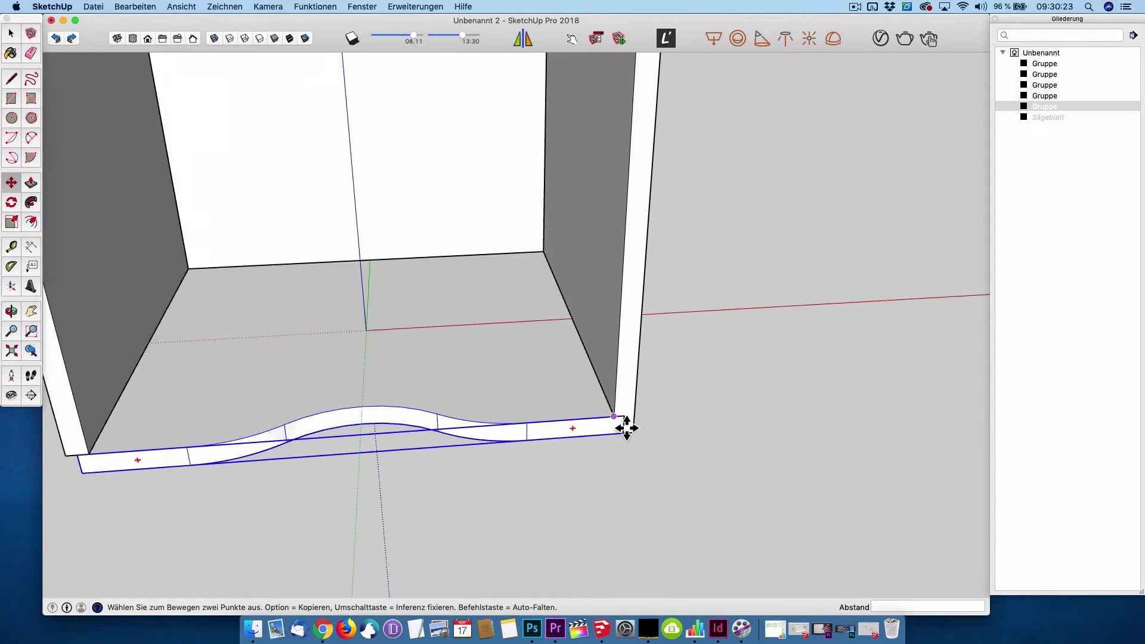
{"action": "scroll", "coordinate": [642, 447], "scroll_direction": "up", "scroll_amount": 3}
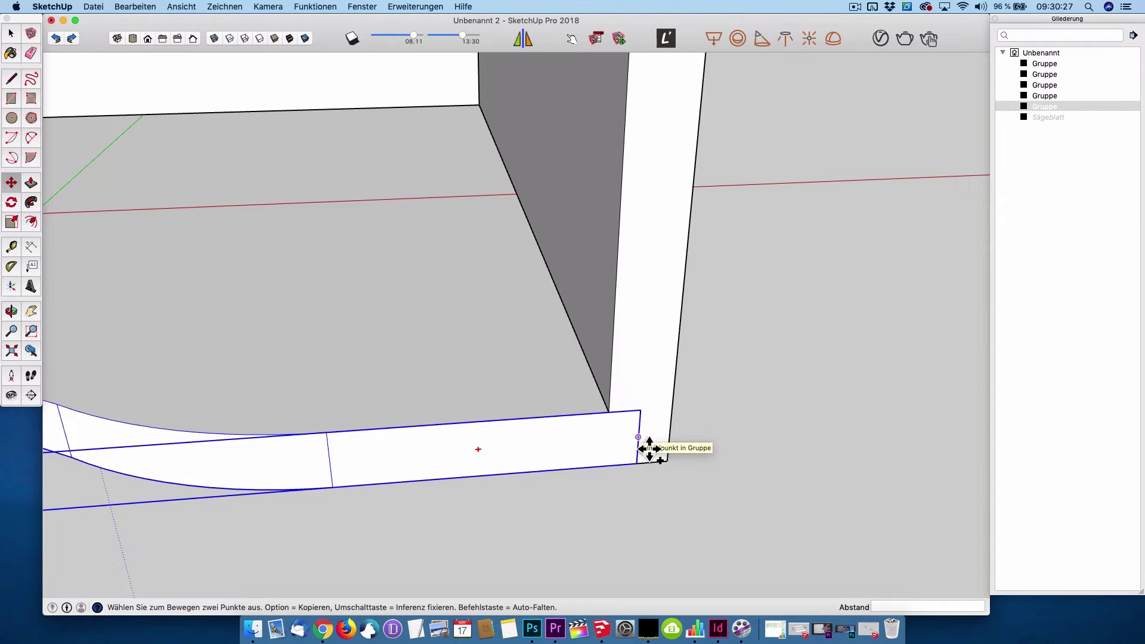
{"action": "left_click", "coordinate": [649, 448]}
{"action": "scroll", "coordinate": [649, 448], "scroll_direction": "down", "scroll_amount": 3}
{"action": "scroll", "coordinate": [649, 444], "scroll_direction": "down", "scroll_amount": 3}
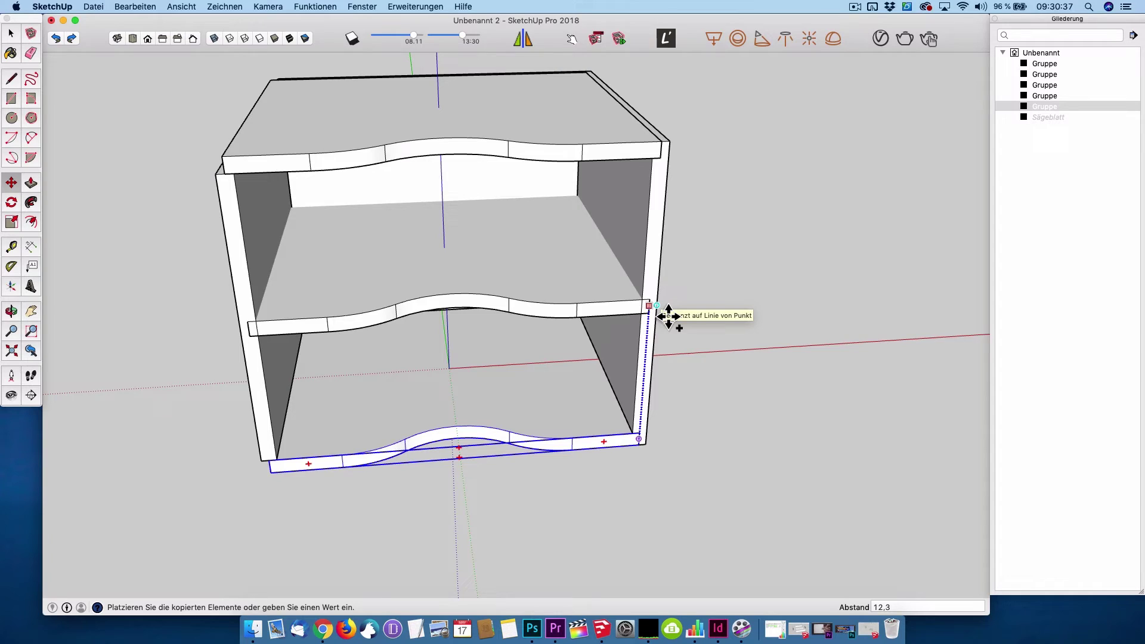
{"action": "left_click", "coordinate": [669, 316]}
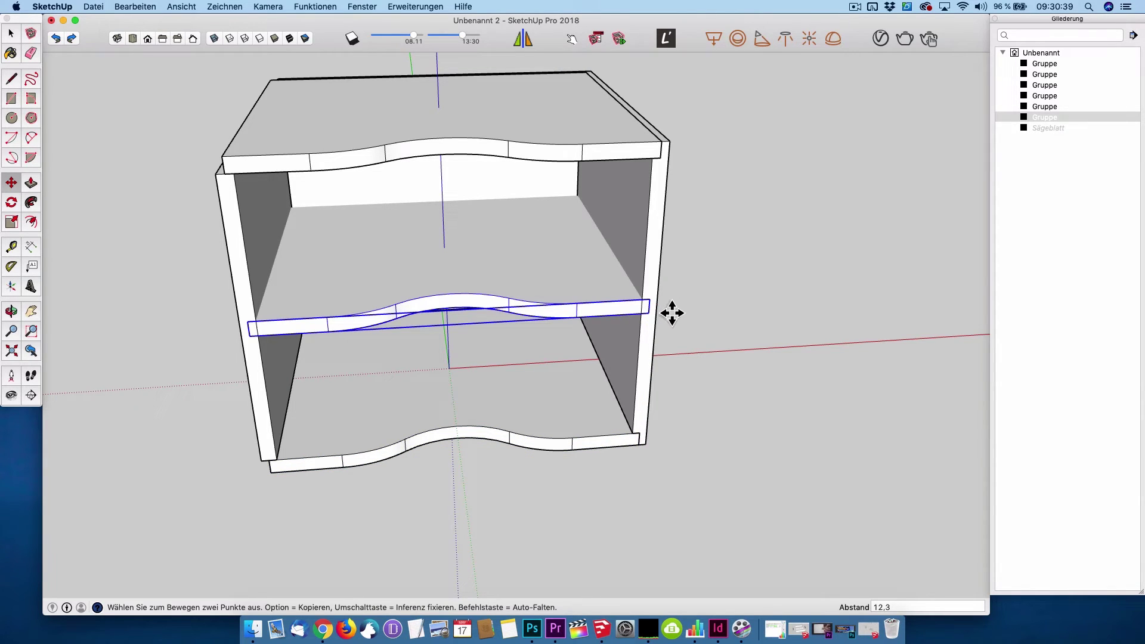
Step: Inside the middle shelf group, push its top face down a few millimetres to thin it
{"action": "key", "text": "space"}
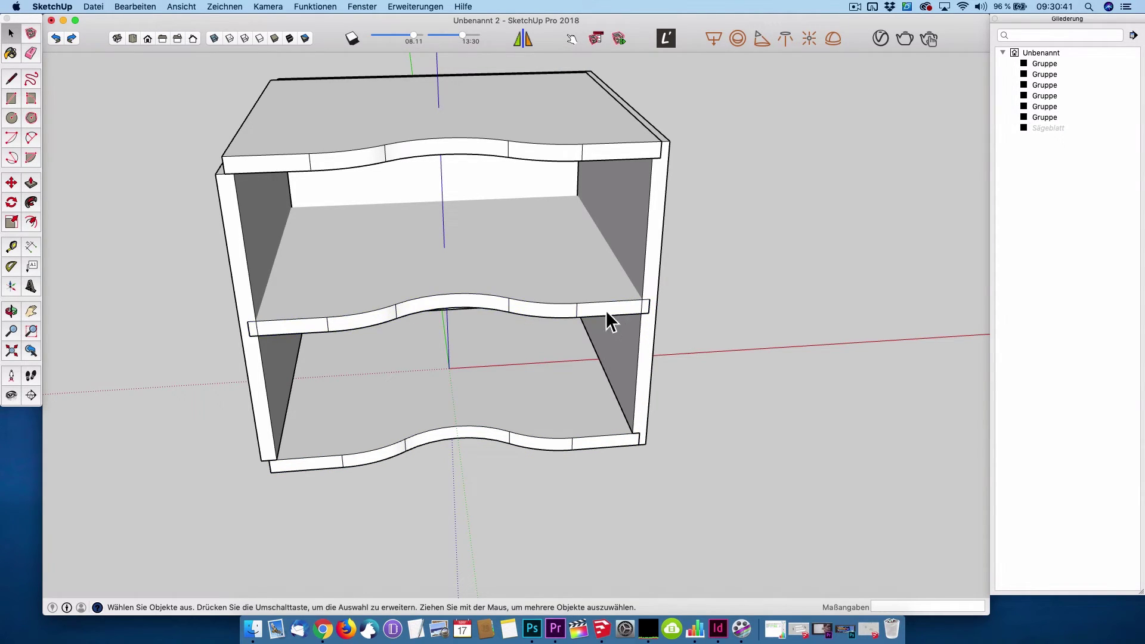
{"action": "middle_click_drag", "start_coordinate": [610, 342], "coordinate": [736, 409]}
{"action": "left_click_drag", "start_coordinate": [717, 321], "coordinate": [716, 301]}
{"action": "key", "text": "space"}
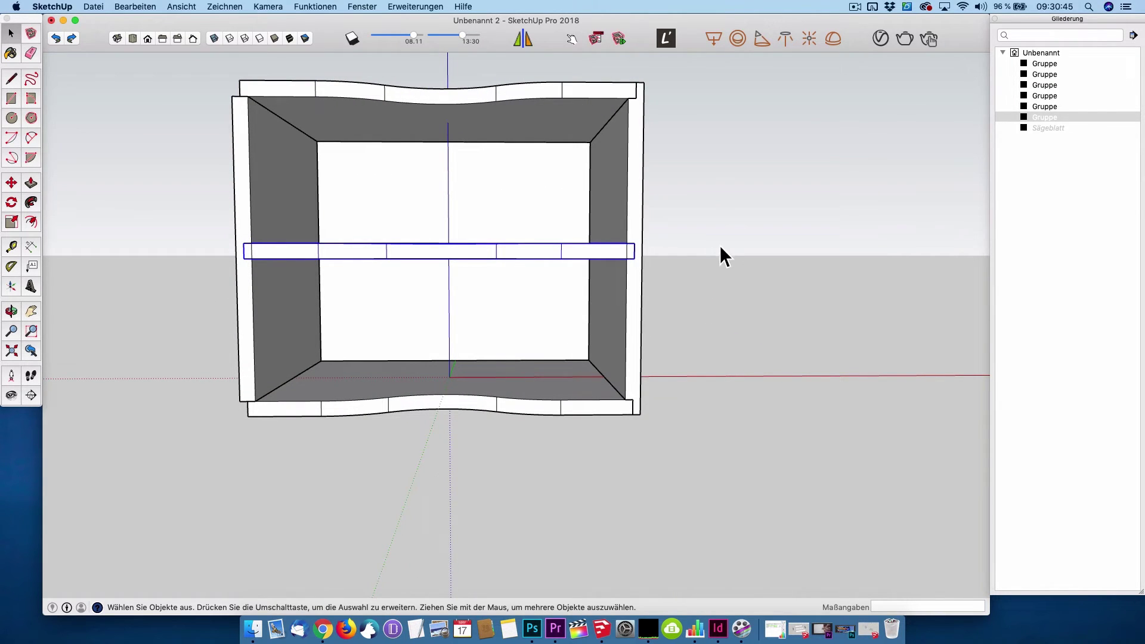
{"action": "mouse_move", "coordinate": [719, 247]}
{"action": "middle_mouse_down"}
{"action": "mouse_move", "coordinate": [728, 299]}
{"action": "mouse_move", "coordinate": [629, 301]}
{"action": "middle_mouse_up"}
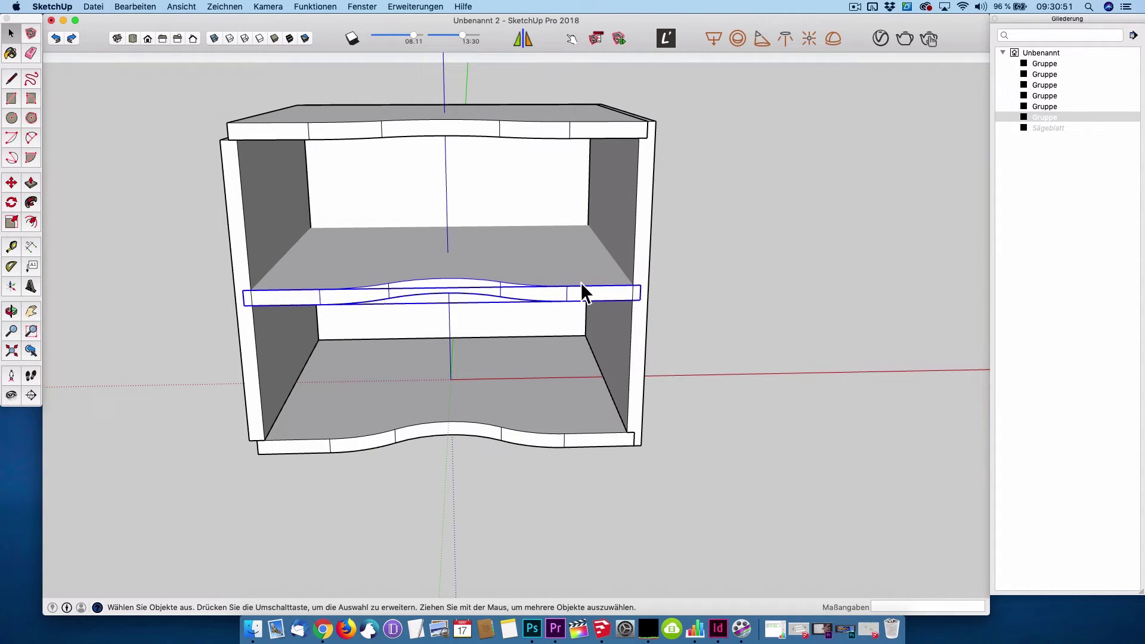
{"action": "double_click", "coordinate": [540, 272]}
{"action": "key", "text": "p"}
{"action": "left_click", "coordinate": [541, 274]}
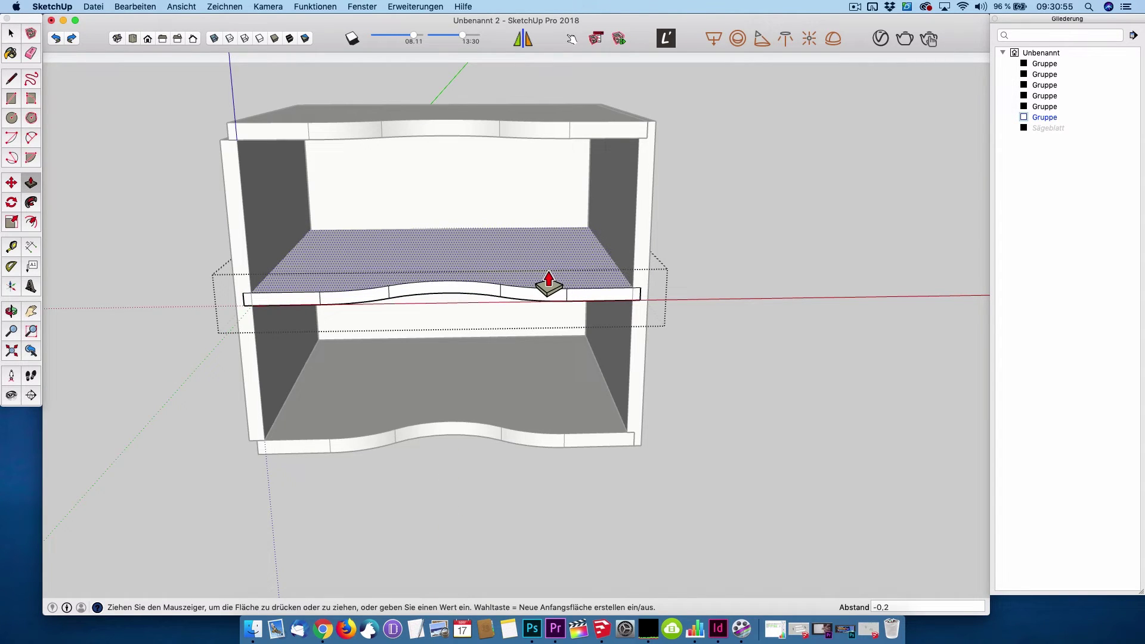
{"action": "type", "text": "mm"}
{"action": "key", "text": "Return"}
{"action": "mouse_move", "coordinate": [567, 388]}
{"action": "middle_mouse_down"}
{"action": "mouse_move", "coordinate": [573, 266]}
{"action": "mouse_move", "coordinate": [561, 271]}
{"action": "mouse_move", "coordinate": [753, 266]}
{"action": "mouse_move", "coordinate": [673, 383]}
{"action": "mouse_move", "coordinate": [715, 391]}
{"action": "middle_mouse_up"}
{"action": "left_click", "coordinate": [561, 271]}
{"action": "key", "text": "Escape"}
Step: Copy the middle shelf up under the top panel and divide it into /5 evenly spaced shelves
{"action": "left_click", "coordinate": [578, 313]}
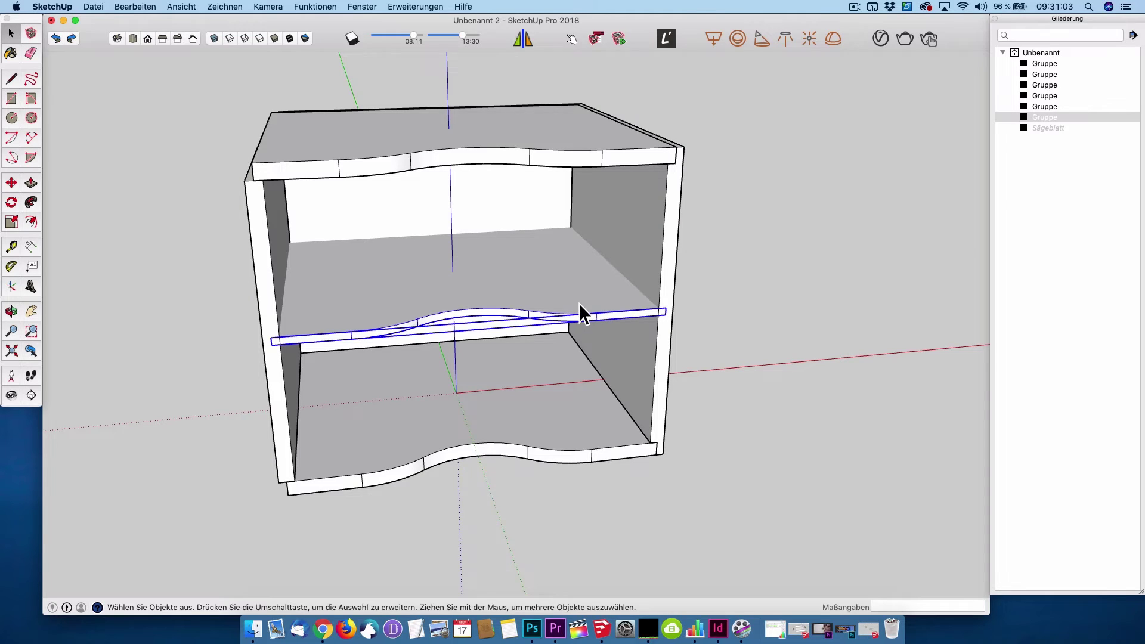
{"action": "key", "text": "m"}
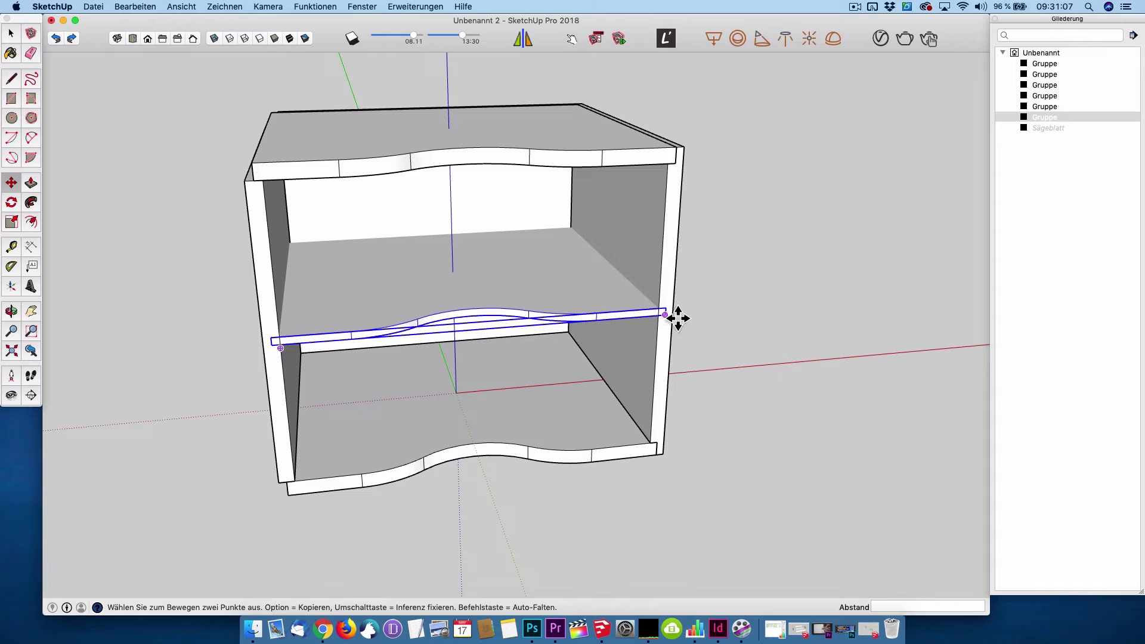
{"action": "scroll", "coordinate": [676, 322], "scroll_direction": "up", "scroll_amount": 5}
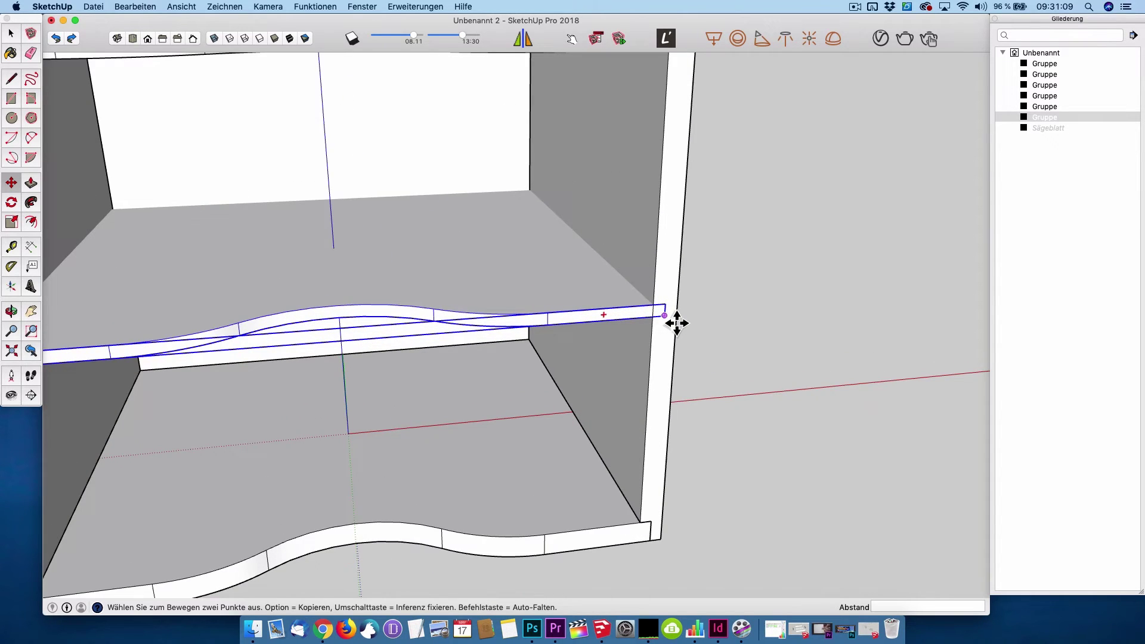
{"action": "middle_click_drag", "start_coordinate": [674, 312], "coordinate": [680, 410]}
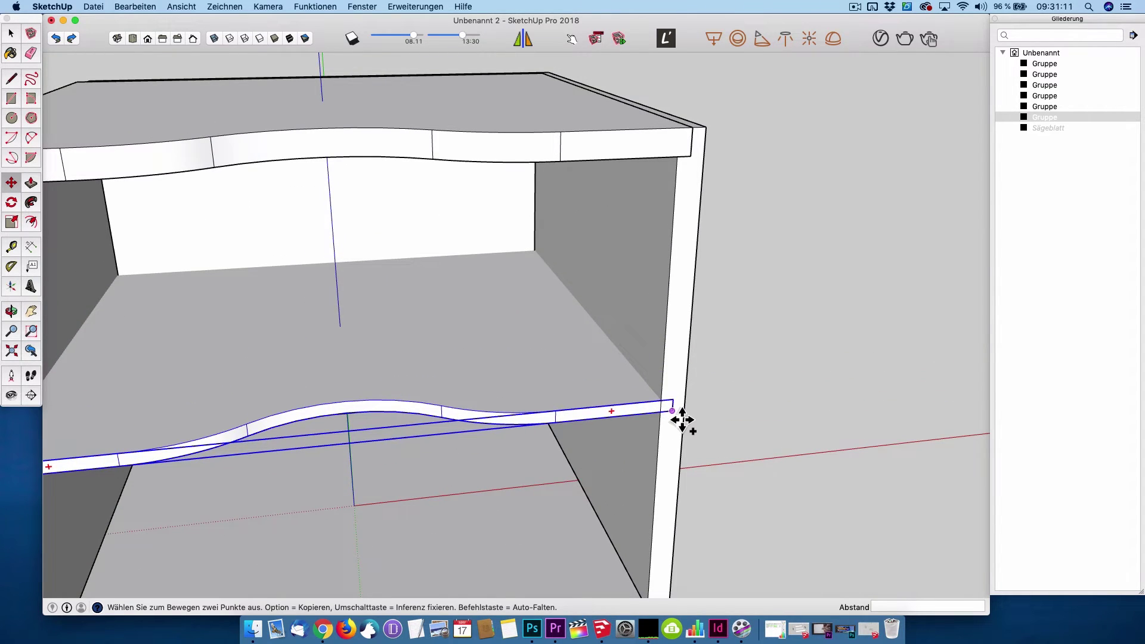
{"action": "left_click", "coordinate": [682, 420]}
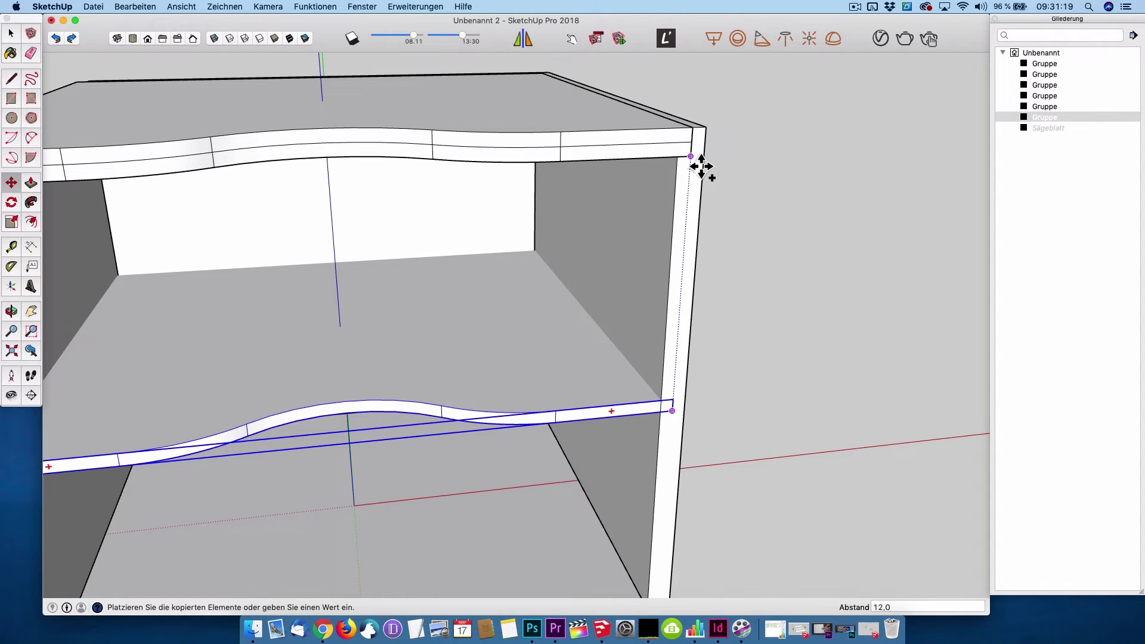
{"action": "left_click", "coordinate": [701, 167]}
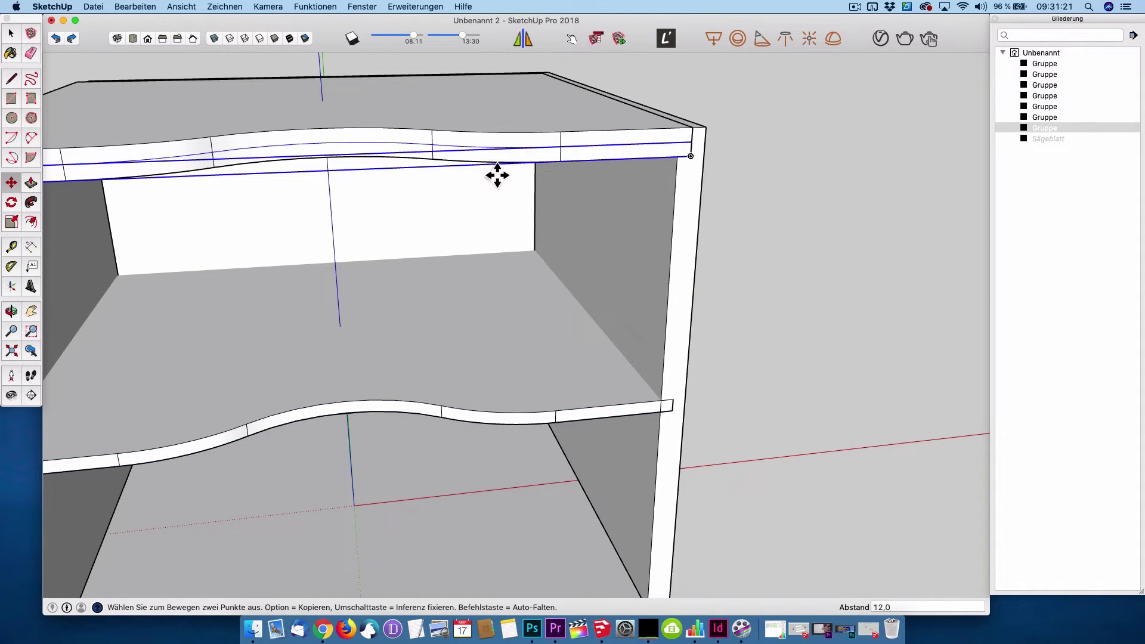
{"action": "scroll", "coordinate": [693, 216], "scroll_direction": "down", "scroll_amount": 3}
{"action": "type", "text": "/5"}
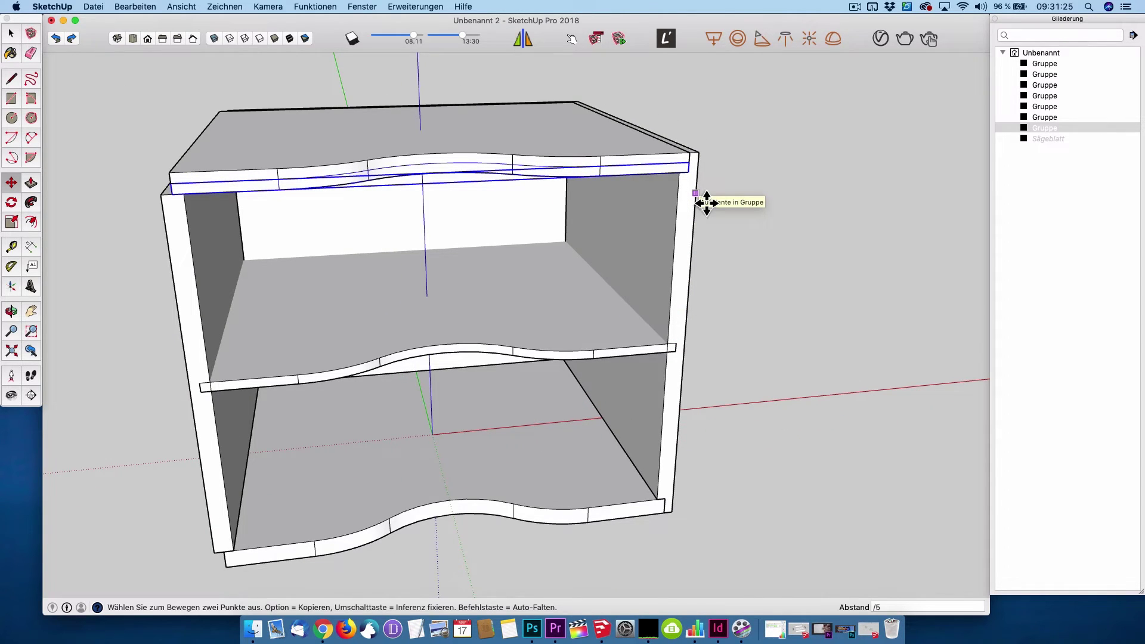
{"action": "key", "text": "Return"}
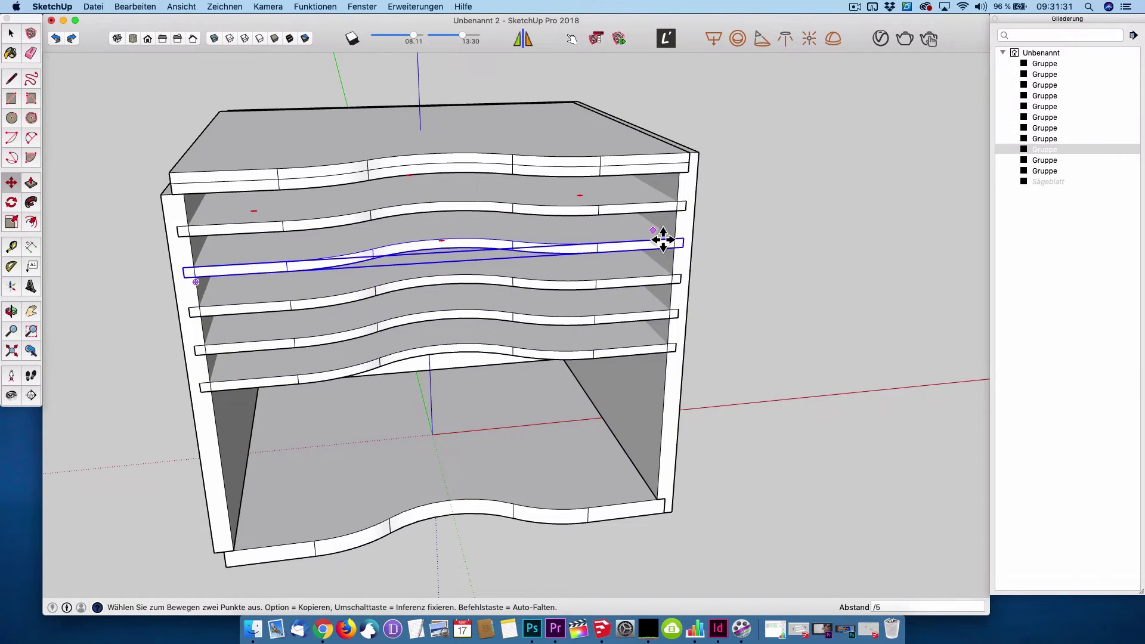
{"action": "key", "text": "space"}
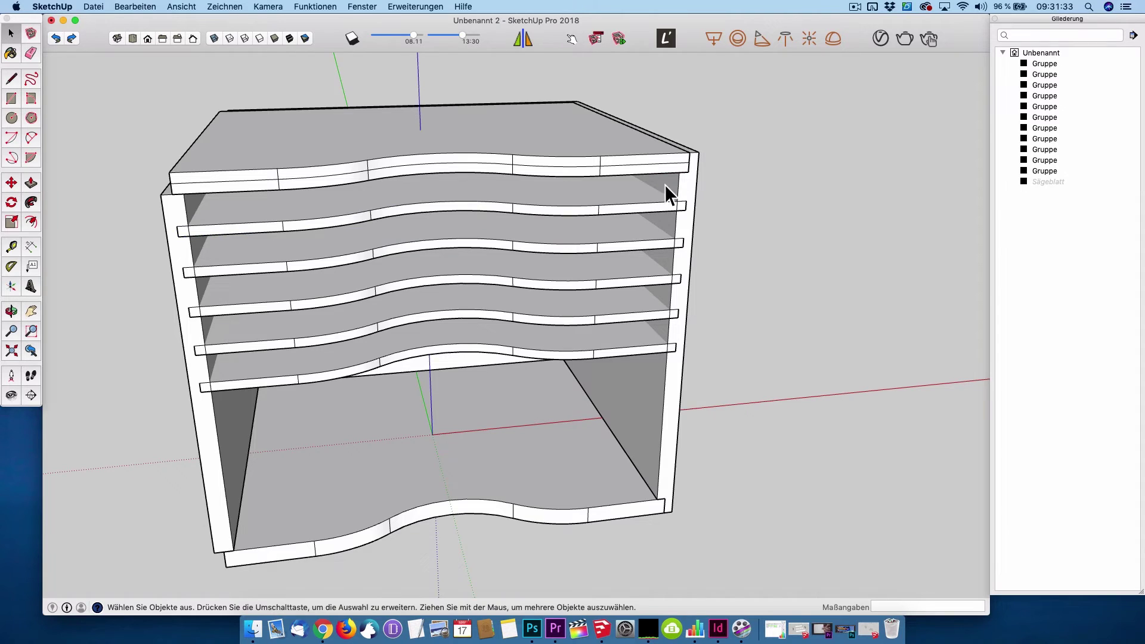
{"action": "left_click", "coordinate": [655, 175]}
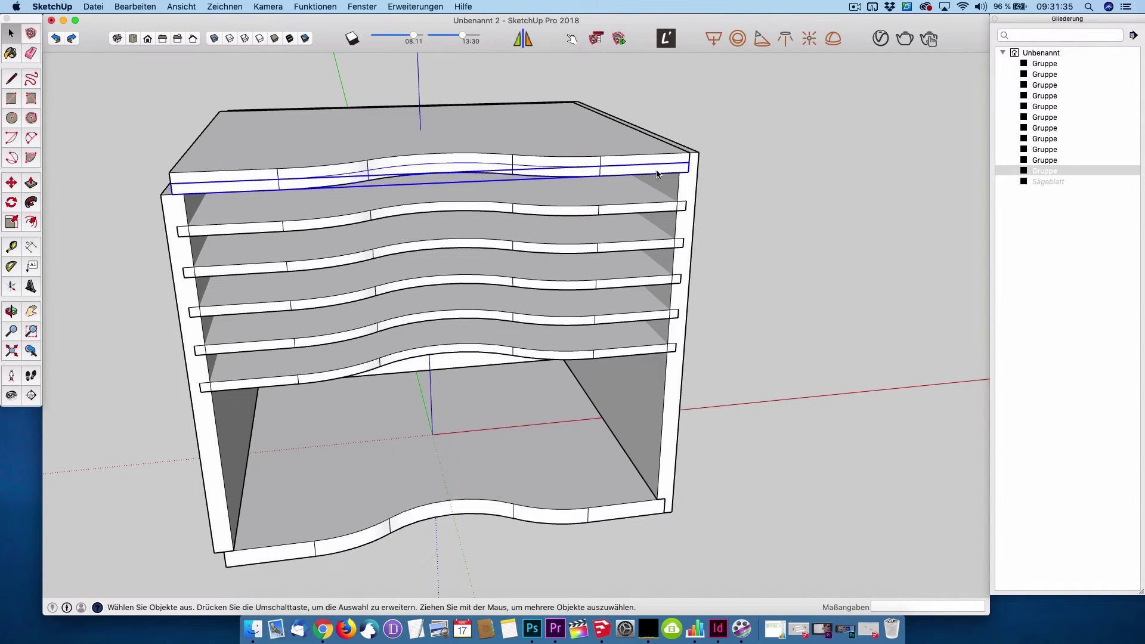
Step: Delete the shelf under the top panel, then copy the lowest shelf one spacing down *4
{"action": "key", "text": "Delete"}
{"action": "mouse_move", "coordinate": [777, 467]}
{"action": "middle_mouse_down"}
{"action": "mouse_move", "coordinate": [713, 352]}
{"action": "mouse_move", "coordinate": [663, 395]}
{"action": "mouse_move", "coordinate": [539, 151]}
{"action": "middle_mouse_up"}
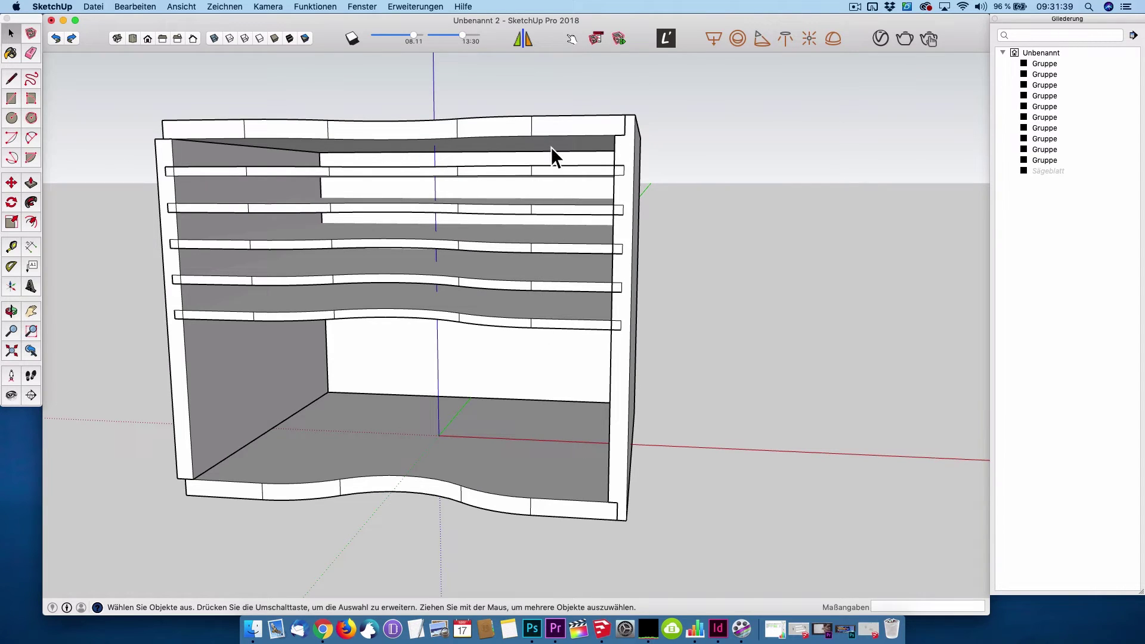
{"action": "left_click", "coordinate": [590, 294]}
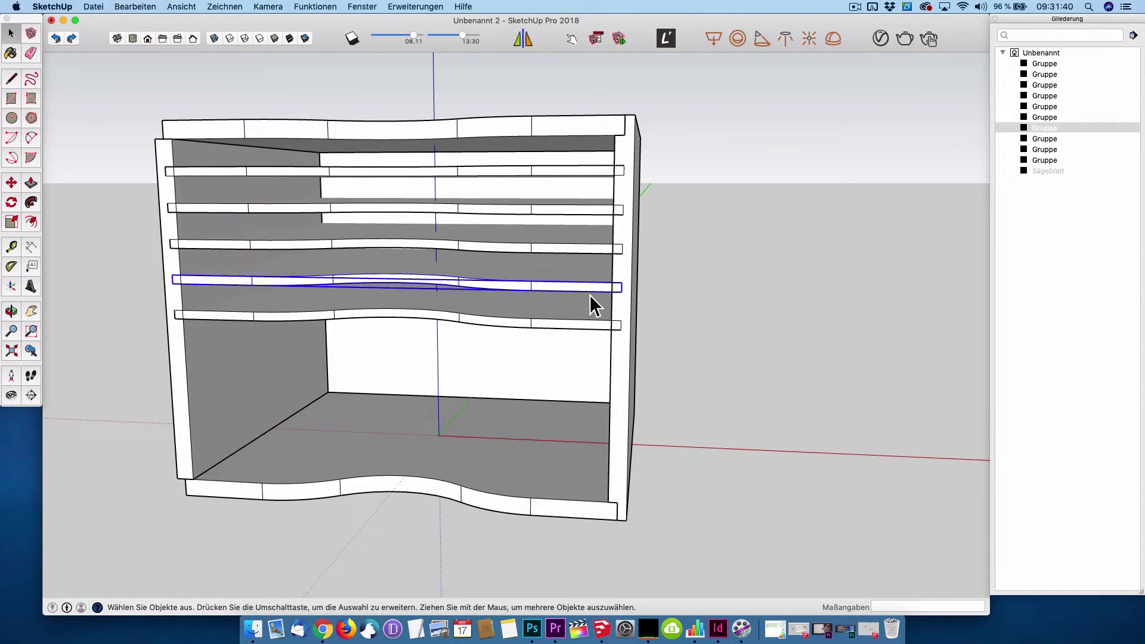
{"action": "left_click", "coordinate": [588, 328]}
{"action": "scroll", "coordinate": [609, 312], "scroll_direction": "up", "scroll_amount": 2}
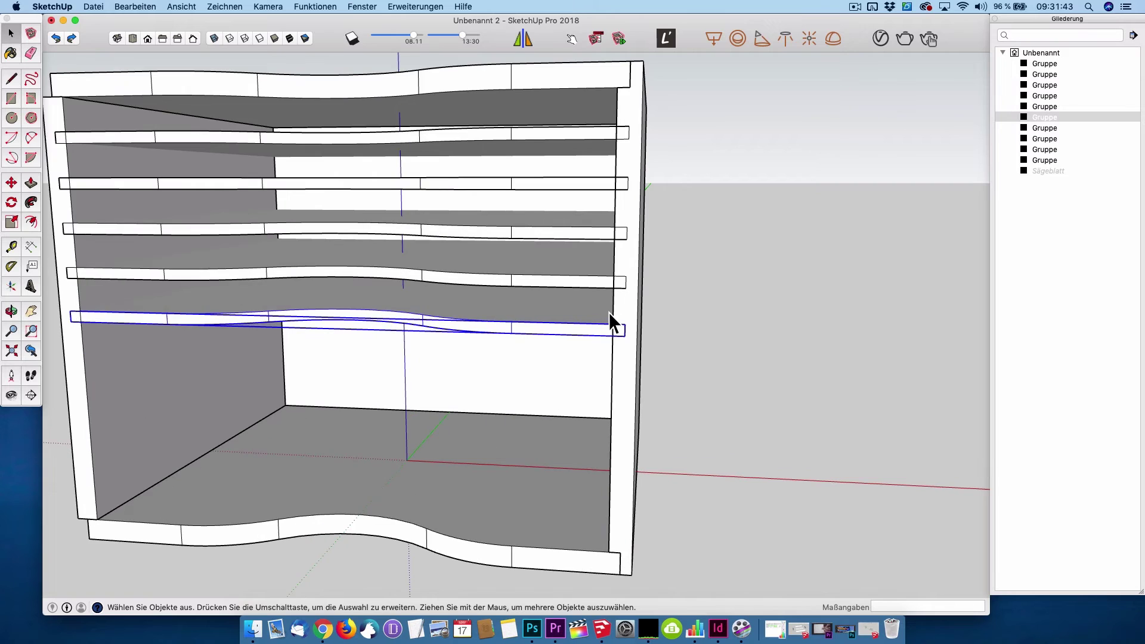
{"action": "key", "text": "m"}
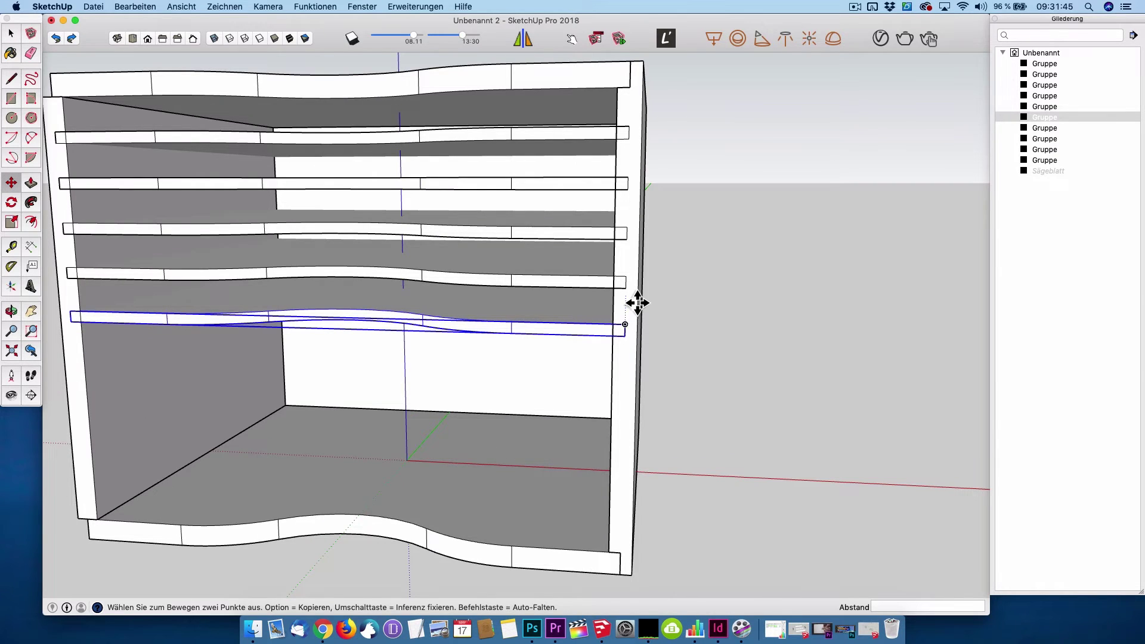
{"action": "left_click", "coordinate": [637, 296], "text": "alt"}
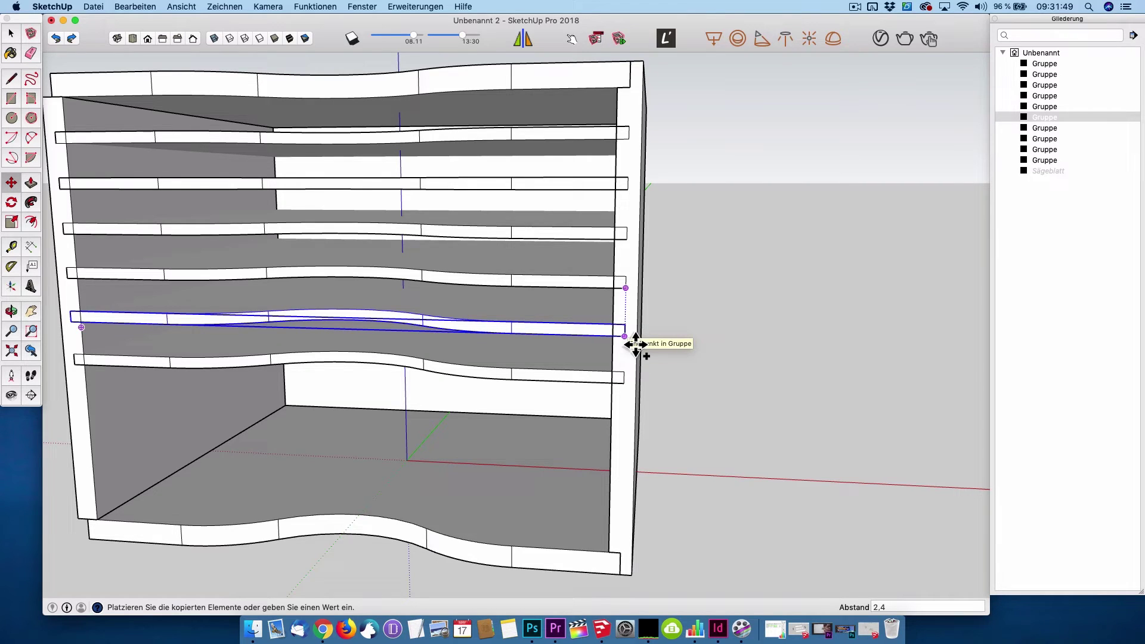
{"action": "left_click", "coordinate": [636, 344]}
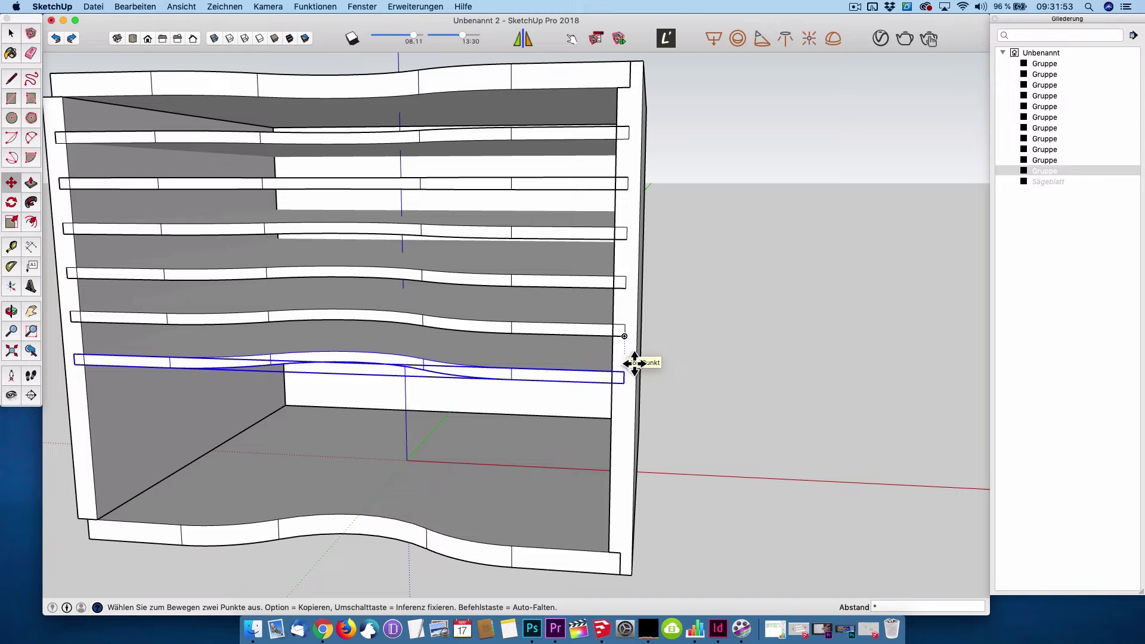
{"action": "type", "text": "4"}
{"action": "key", "text": "Return"}
{"action": "key", "text": "space"}
{"action": "scroll", "coordinate": [677, 363], "scroll_direction": "down", "scroll_amount": 3}
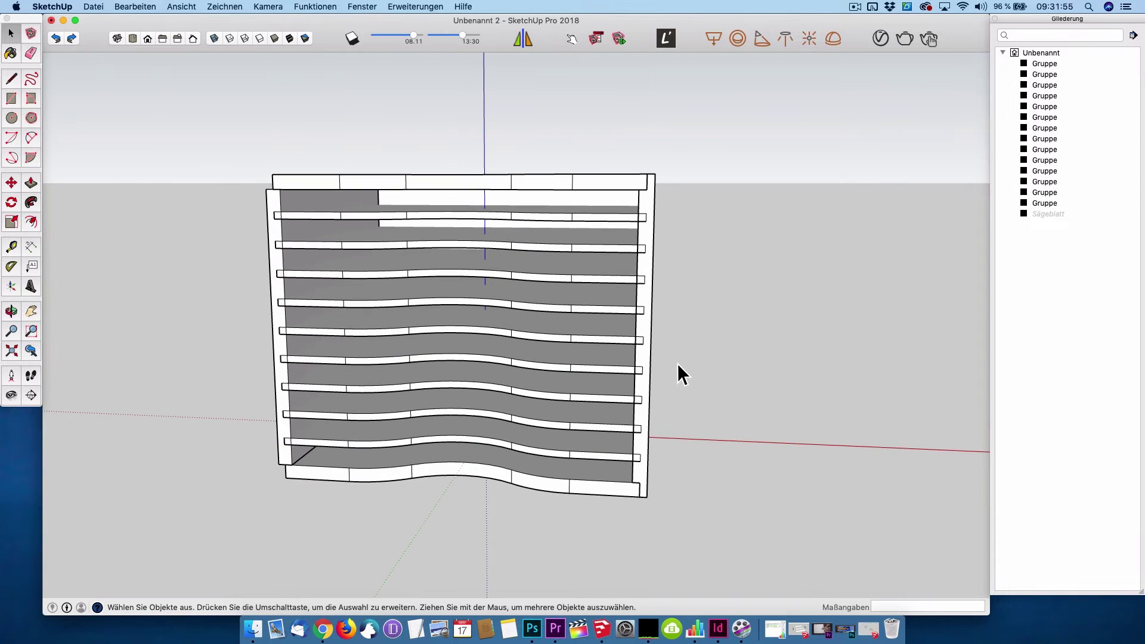
{"action": "mouse_move", "coordinate": [682, 386]}
{"action": "middle_mouse_down"}
{"action": "mouse_move", "coordinate": [787, 263]}
{"action": "mouse_move", "coordinate": [786, 363]}
{"action": "mouse_move", "coordinate": [815, 365]}
{"action": "mouse_move", "coordinate": [815, 345]}
{"action": "mouse_move", "coordinate": [823, 412]}
{"action": "mouse_move", "coordinate": [921, 379]}
{"action": "mouse_move", "coordinate": [521, 225]}
{"action": "mouse_move", "coordinate": [506, 281]}
{"action": "mouse_move", "coordinate": [391, 258]}
{"action": "mouse_move", "coordinate": [178, 249]}
{"action": "mouse_move", "coordinate": [542, 309]}
{"action": "mouse_move", "coordinate": [429, 276]}
{"action": "mouse_move", "coordinate": [207, 252]}
{"action": "middle_mouse_up"}
{"action": "middle_click_drag", "start_coordinate": [610, 338], "coordinate": [626, 360]}
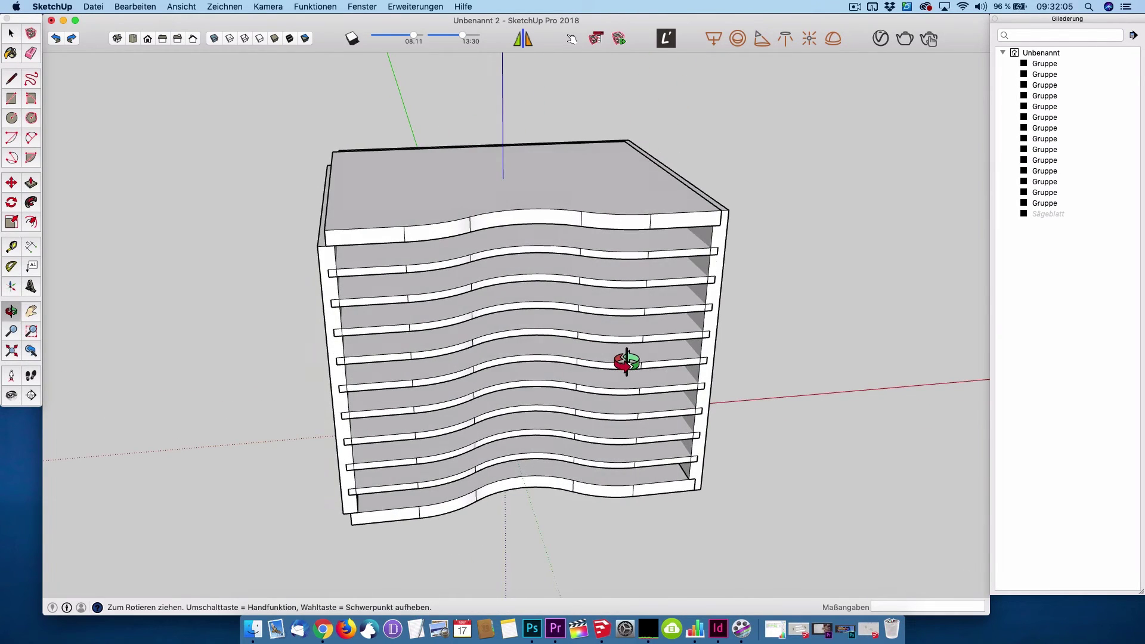
{"action": "left_click", "coordinate": [714, 301]}
{"action": "key", "text": "m"}
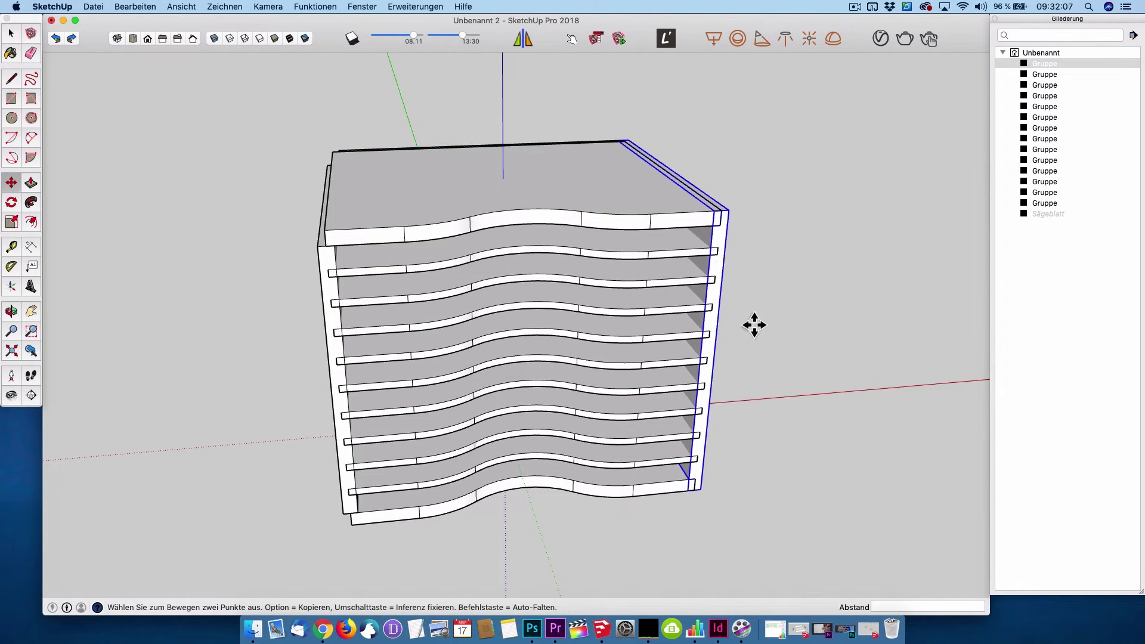
{"action": "left_click", "coordinate": [707, 525]}
{"action": "left_click", "coordinate": [767, 509]}
{"action": "key", "text": "space"}
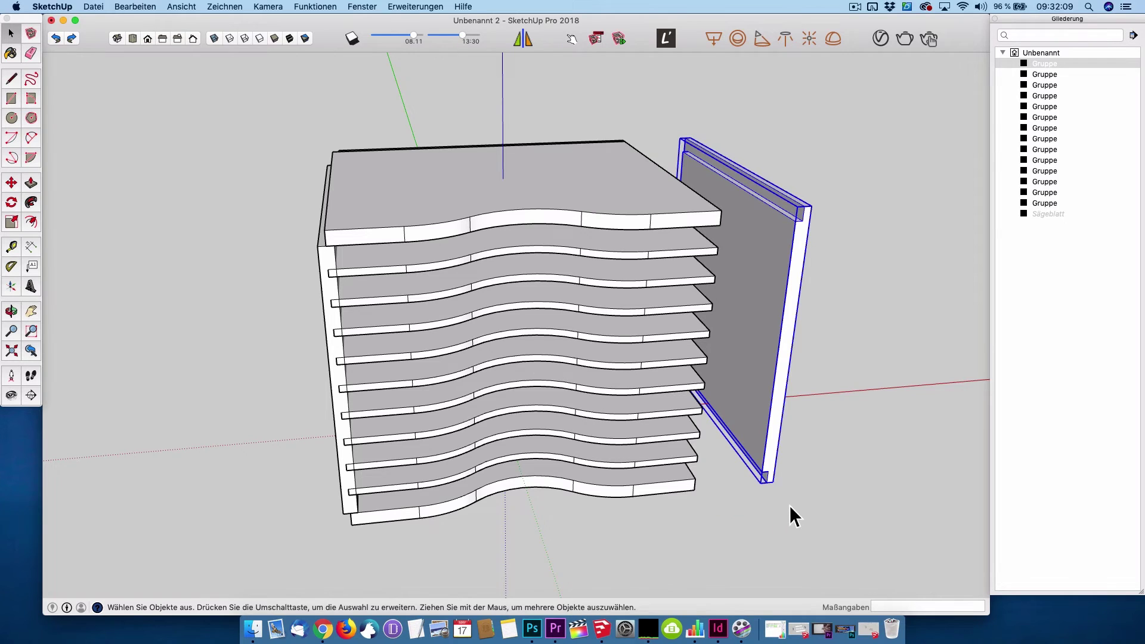
{"action": "left_click", "coordinate": [790, 505]}
{"action": "scroll", "coordinate": [772, 229], "scroll_direction": "up", "scroll_amount": 2}
{"action": "mouse_move", "coordinate": [752, 272]}
{"action": "middle_mouse_down"}
{"action": "mouse_move", "coordinate": [621, 197]}
{"action": "mouse_move", "coordinate": [654, 164]}
{"action": "middle_mouse_up"}
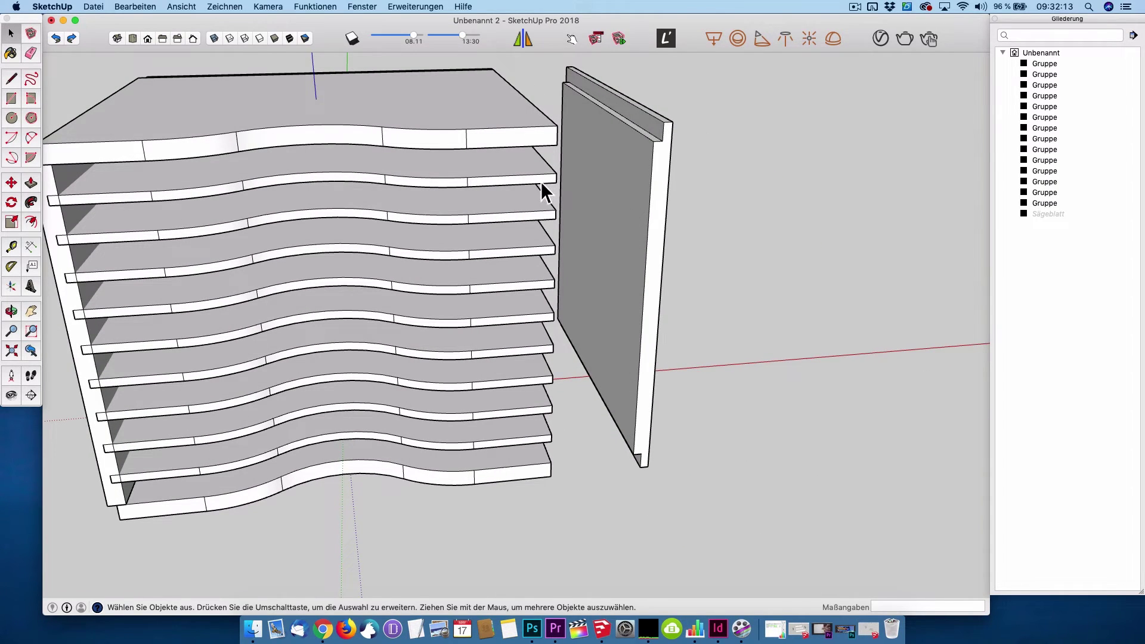
{"action": "mouse_move", "coordinate": [45, 253]}
{"action": "middle_mouse_down", "text": "shift"}
{"action": "mouse_move", "coordinate": [141, 255]}
{"action": "mouse_move", "coordinate": [157, 199]}
{"action": "middle_mouse_up", "text": "shift"}
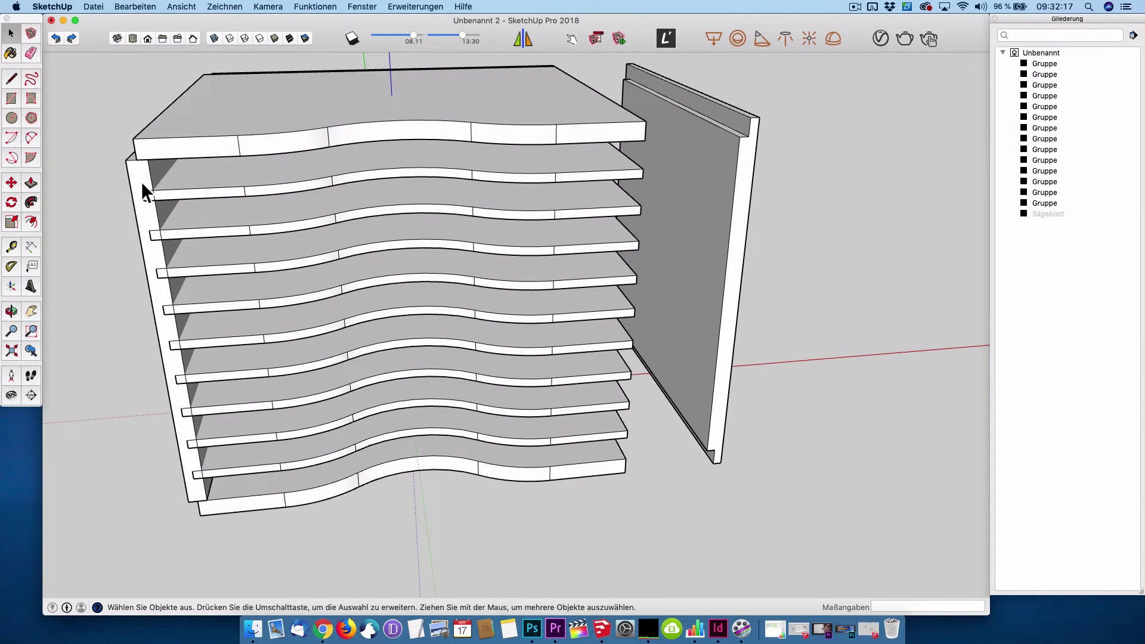
{"action": "key", "text": "super+z"}
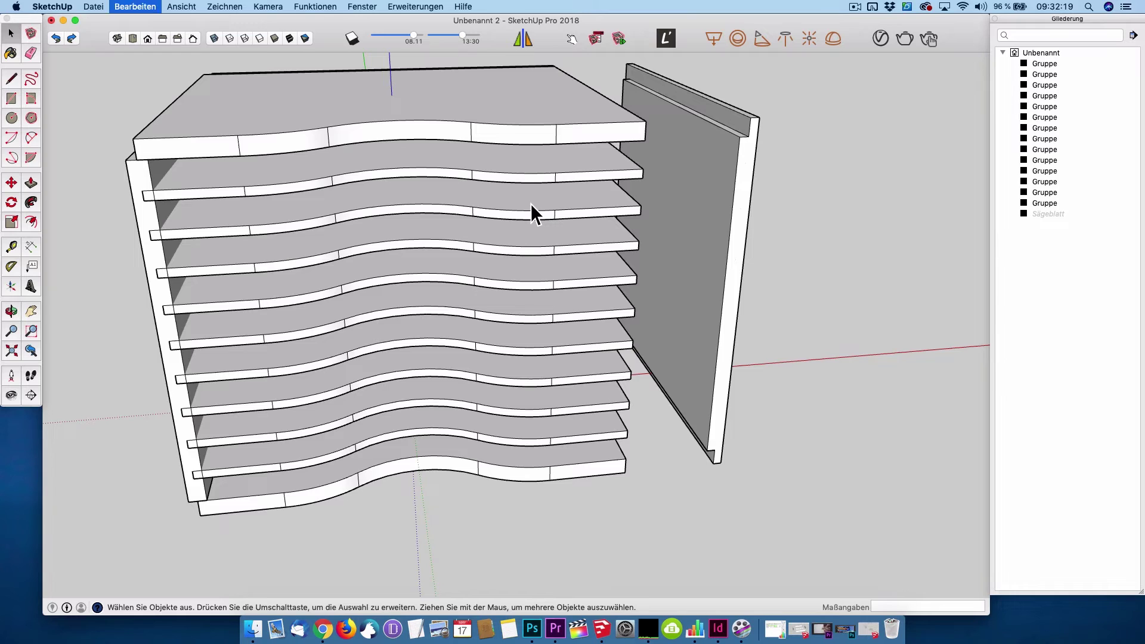
Step: Inside the right side wall, select the small groove face at the top shelf level
{"action": "double_click", "coordinate": [648, 159]}
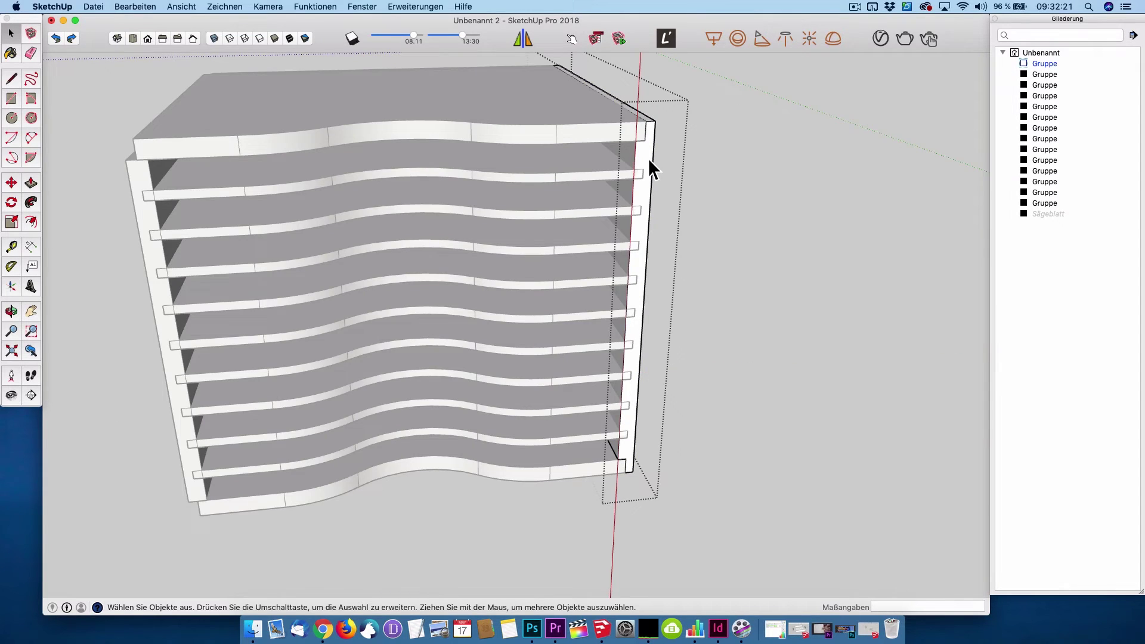
{"action": "scroll", "coordinate": [648, 159], "scroll_direction": "up", "scroll_amount": 2}
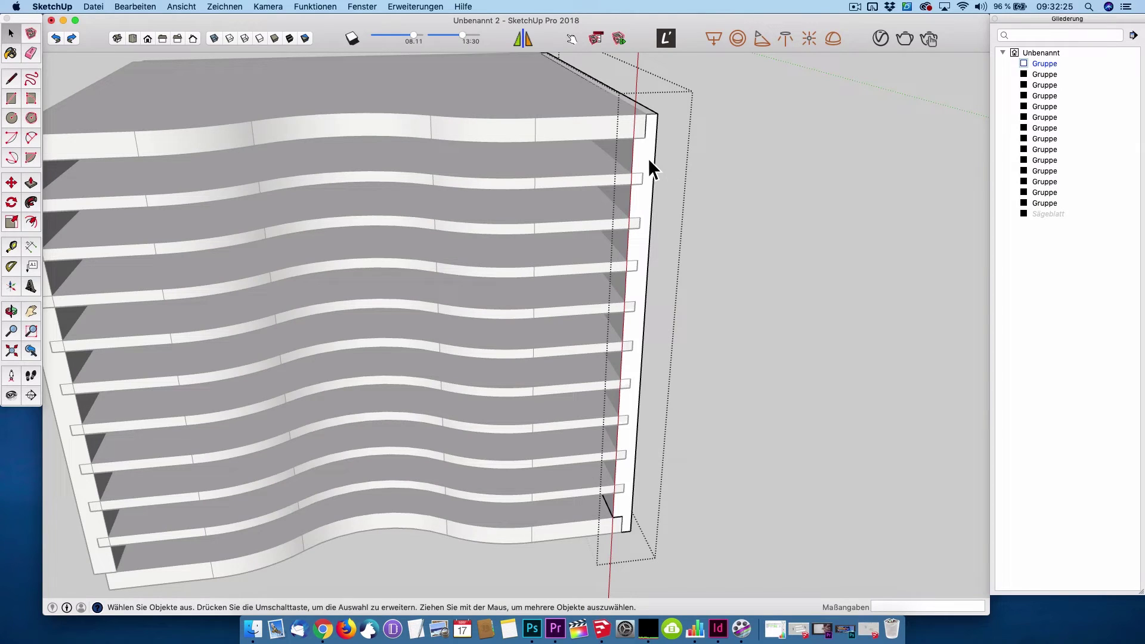
{"action": "key", "text": "r"}
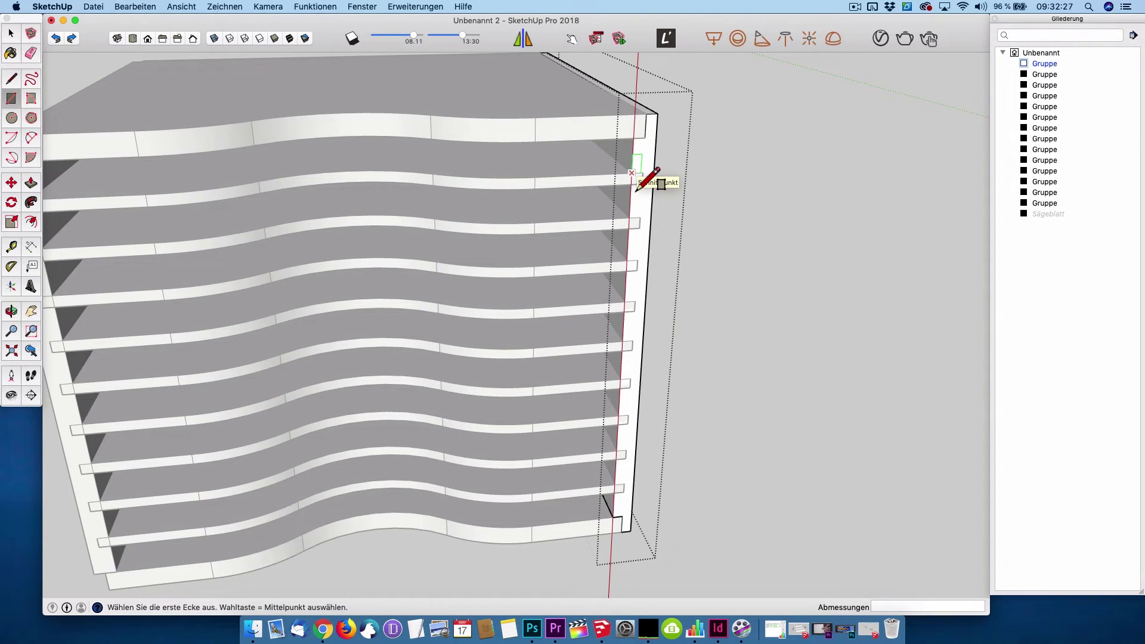
{"action": "key", "text": "space"}
{"action": "left_click", "coordinate": [647, 159]}
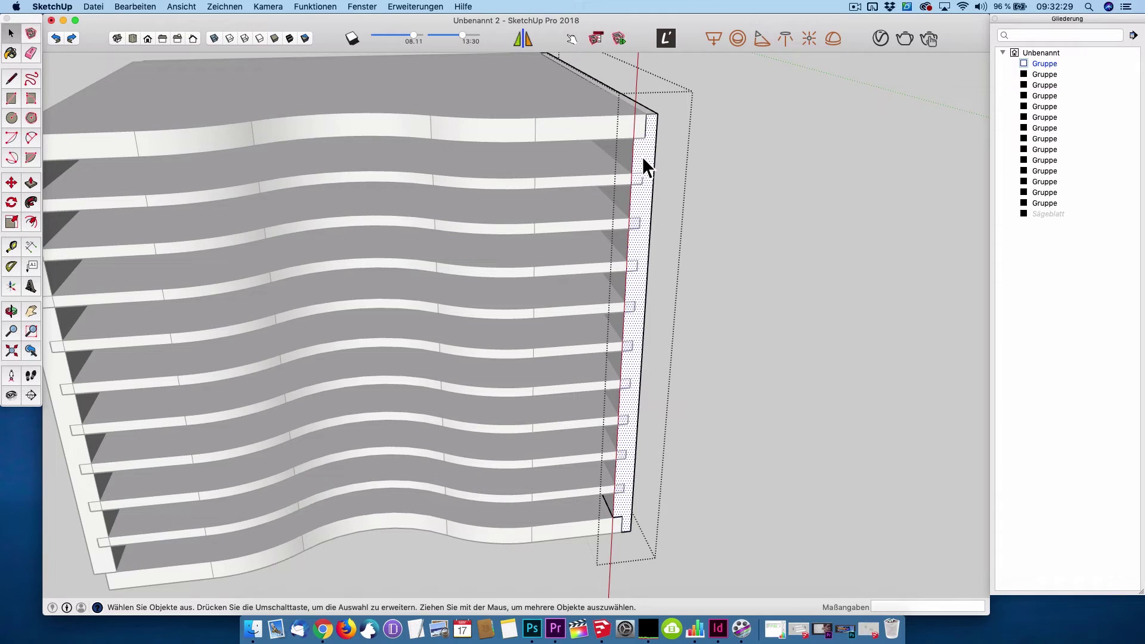
{"action": "key", "text": "r"}
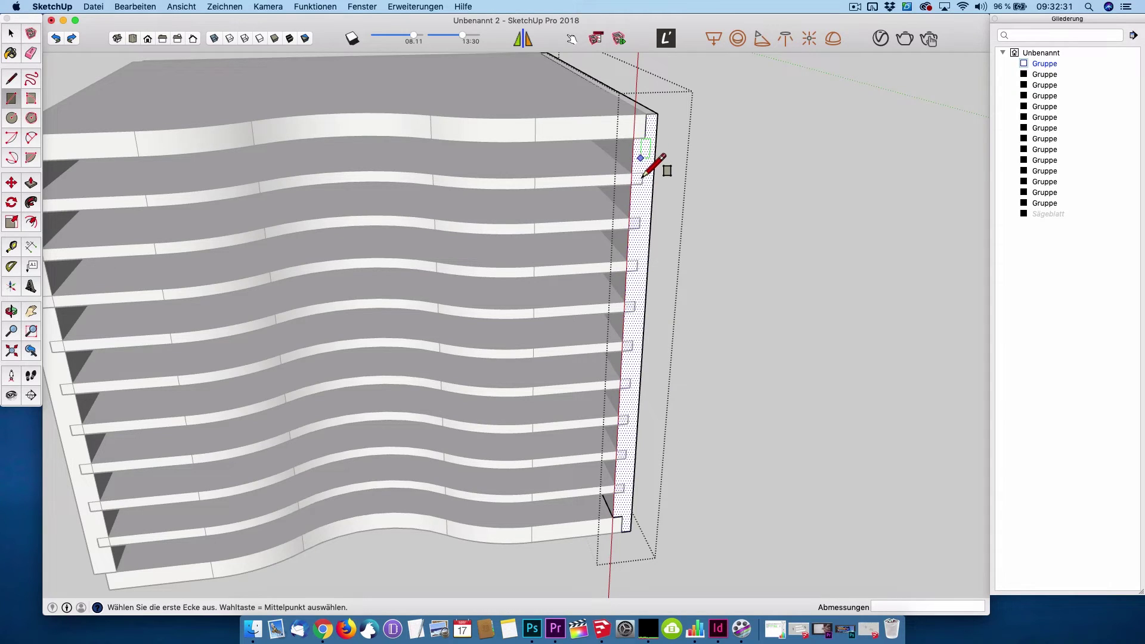
{"action": "left_click", "coordinate": [632, 190]}
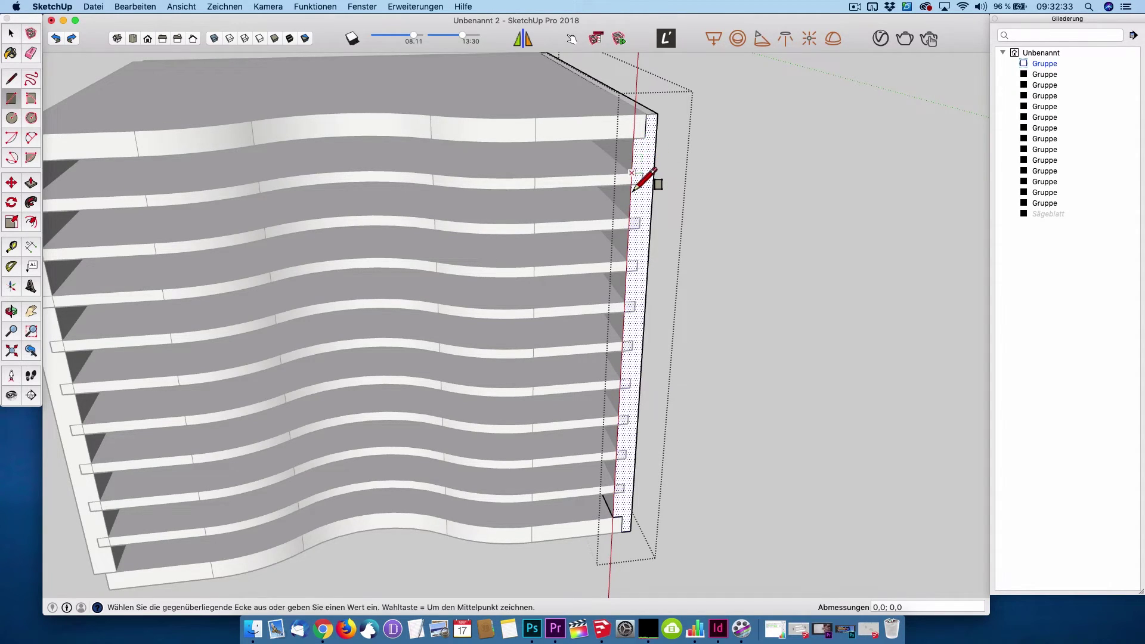
{"action": "key", "text": "Escape"}
{"action": "scroll", "coordinate": [641, 197], "scroll_direction": "up", "scroll_amount": 5}
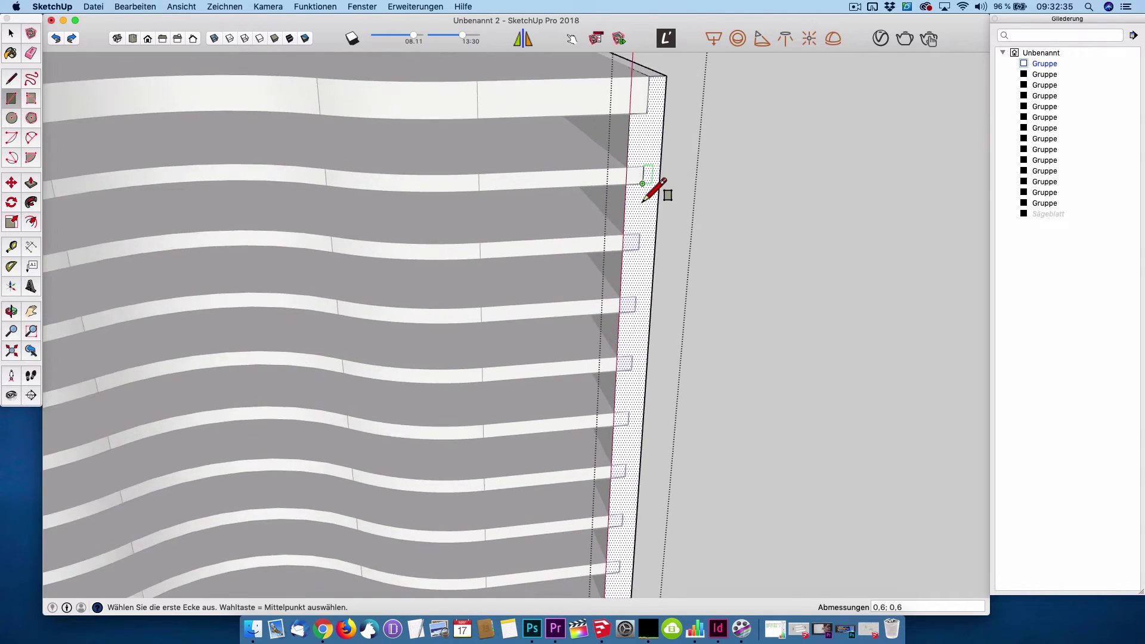
{"action": "key", "text": "space"}
{"action": "left_click", "coordinate": [635, 181]}
{"action": "left_click", "coordinate": [656, 146]}
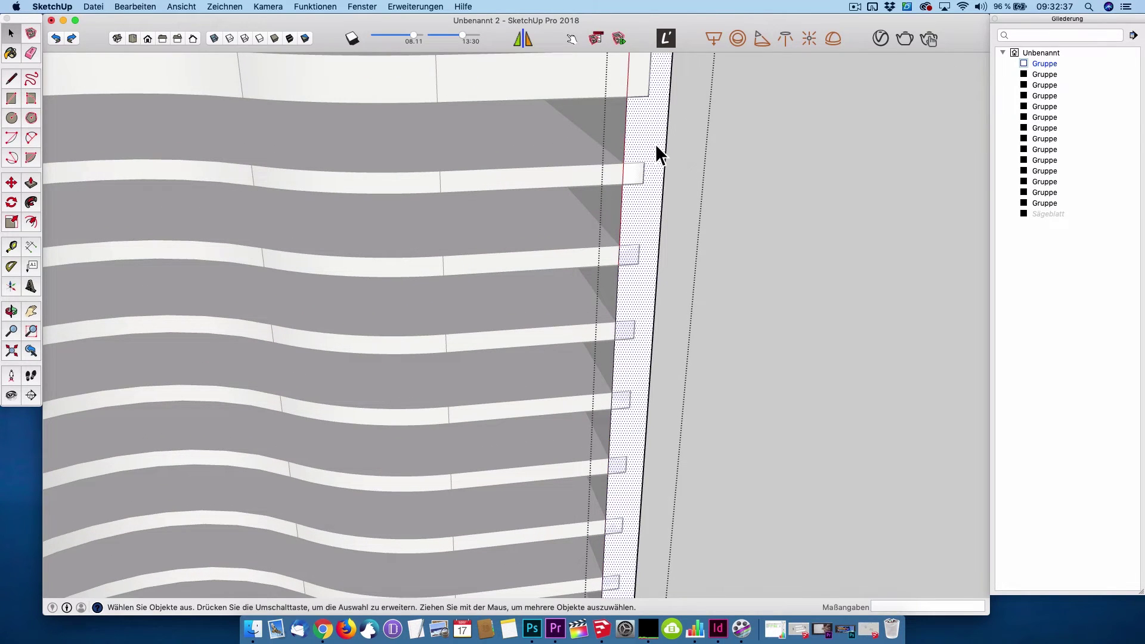
{"action": "left_click", "coordinate": [636, 182]}
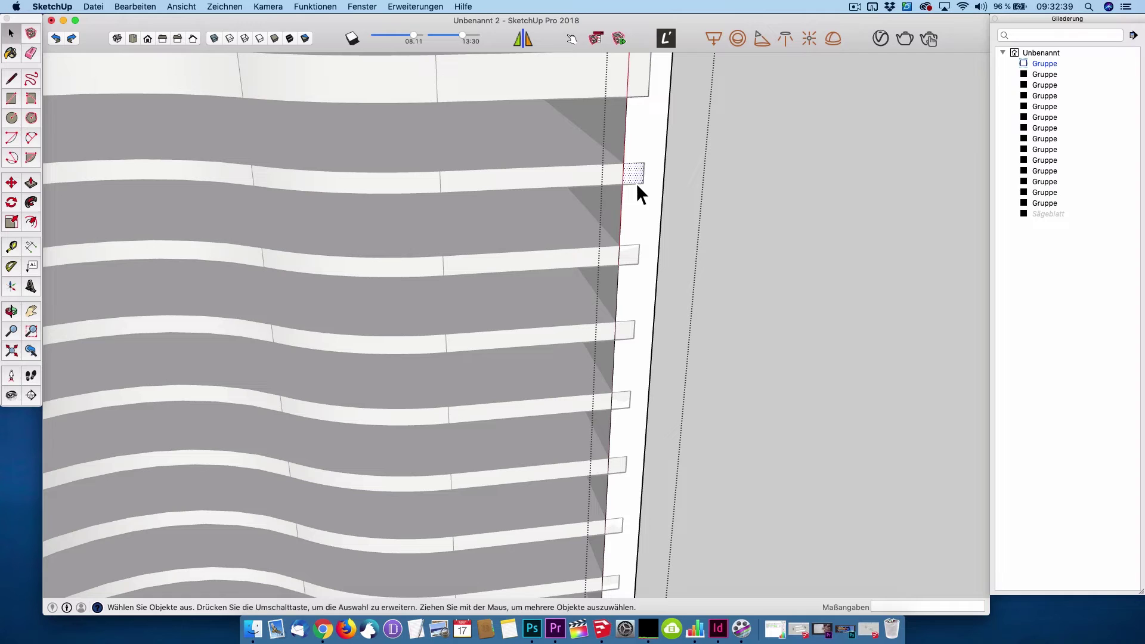
Step: Copy the groove face down one shelf spacing, repeated *8 to every shelf level
{"action": "key", "text": "m"}
{"action": "left_click", "coordinate": [653, 173], "text": "alt"}
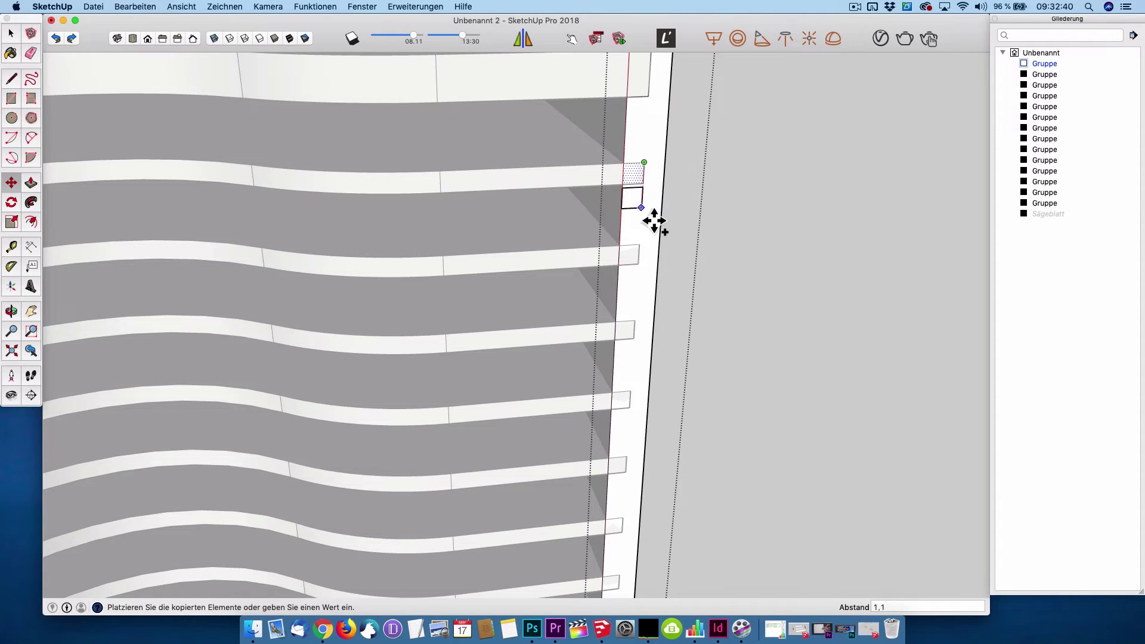
{"action": "left_click", "coordinate": [653, 255]}
{"action": "scroll", "coordinate": [653, 255], "scroll_direction": "down", "scroll_amount": 2}
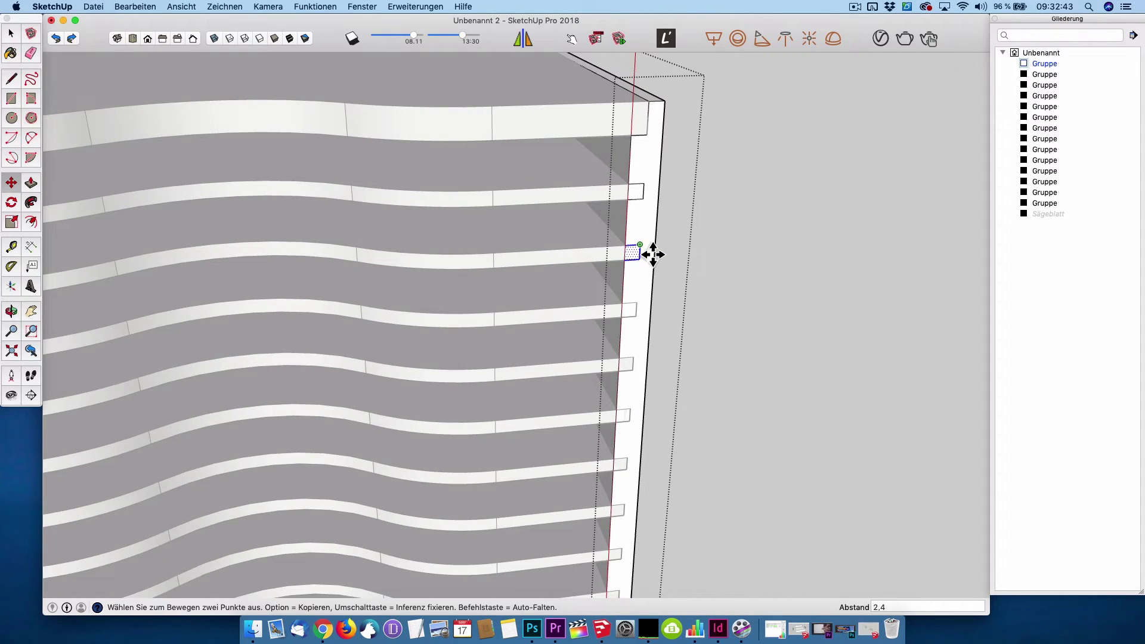
{"action": "scroll", "coordinate": [653, 255], "scroll_direction": "down", "scroll_amount": 3}
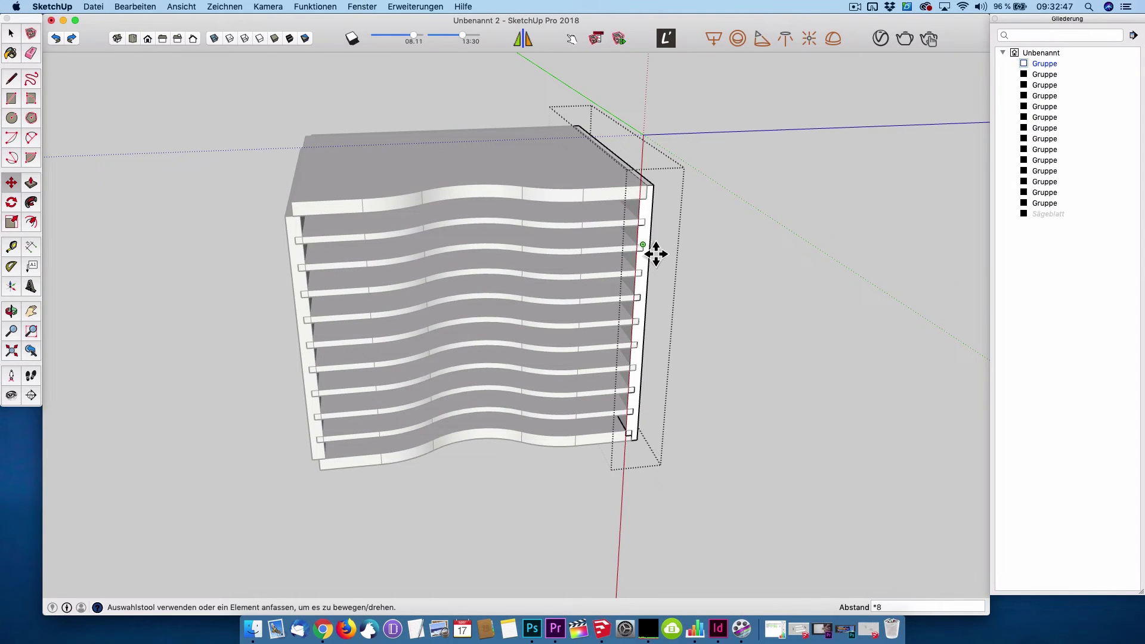
{"action": "key", "text": "space"}
{"action": "scroll", "coordinate": [633, 415], "scroll_direction": "up", "scroll_amount": 1}
{"action": "scroll", "coordinate": [633, 418], "scroll_direction": "up", "scroll_amount": 3}
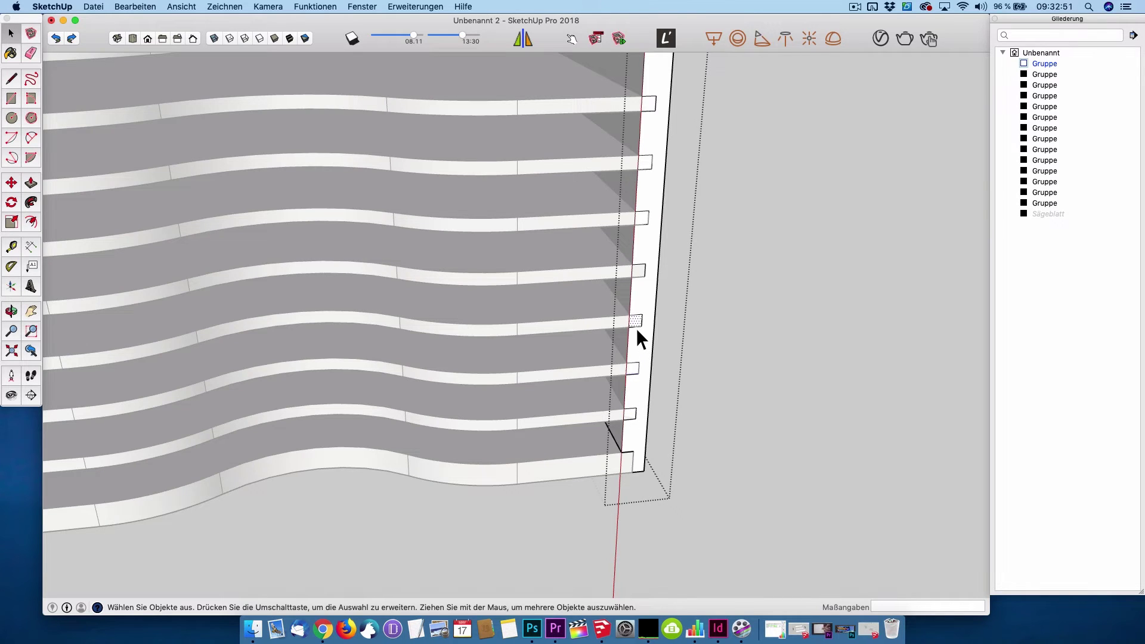
Step: Move the right side wall out to the right, clear of the shelf stack
{"action": "left_click", "coordinate": [732, 363]}
{"action": "left_click", "coordinate": [634, 441]}
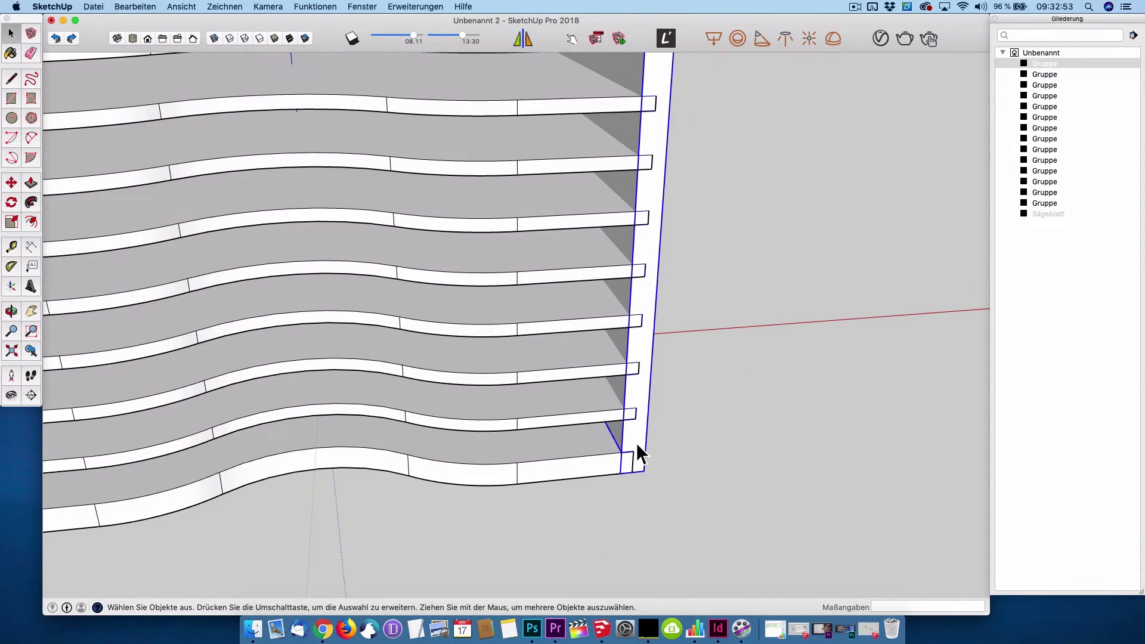
{"action": "key", "text": "m"}
{"action": "left_click", "coordinate": [611, 517]}
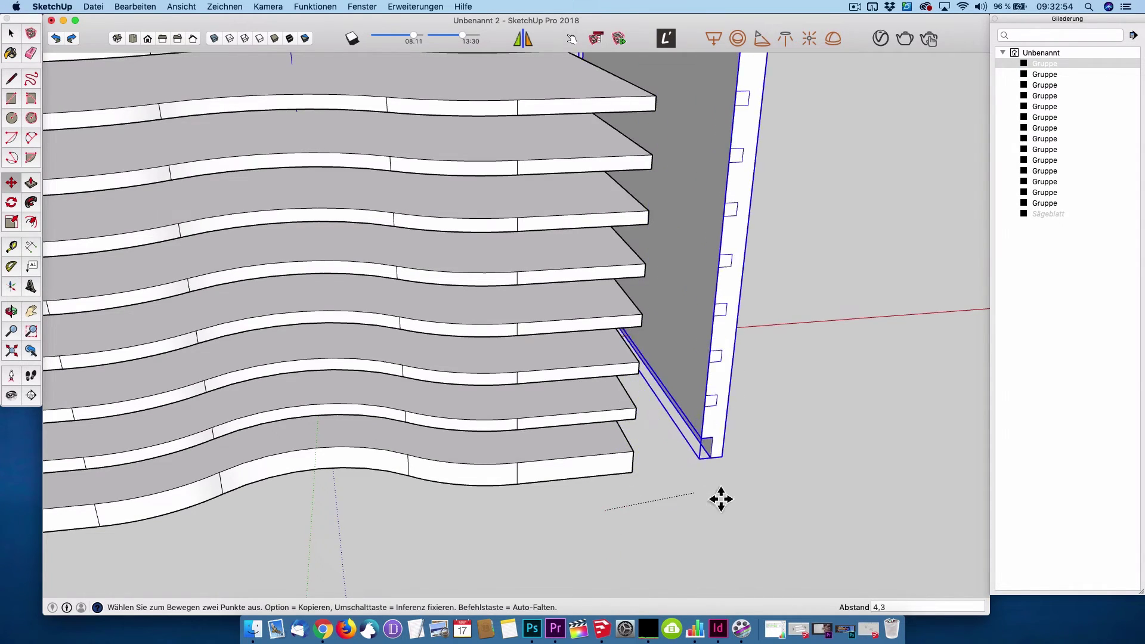
{"action": "left_click", "coordinate": [814, 495]}
{"action": "key", "text": "space"}
{"action": "left_click", "coordinate": [649, 464]}
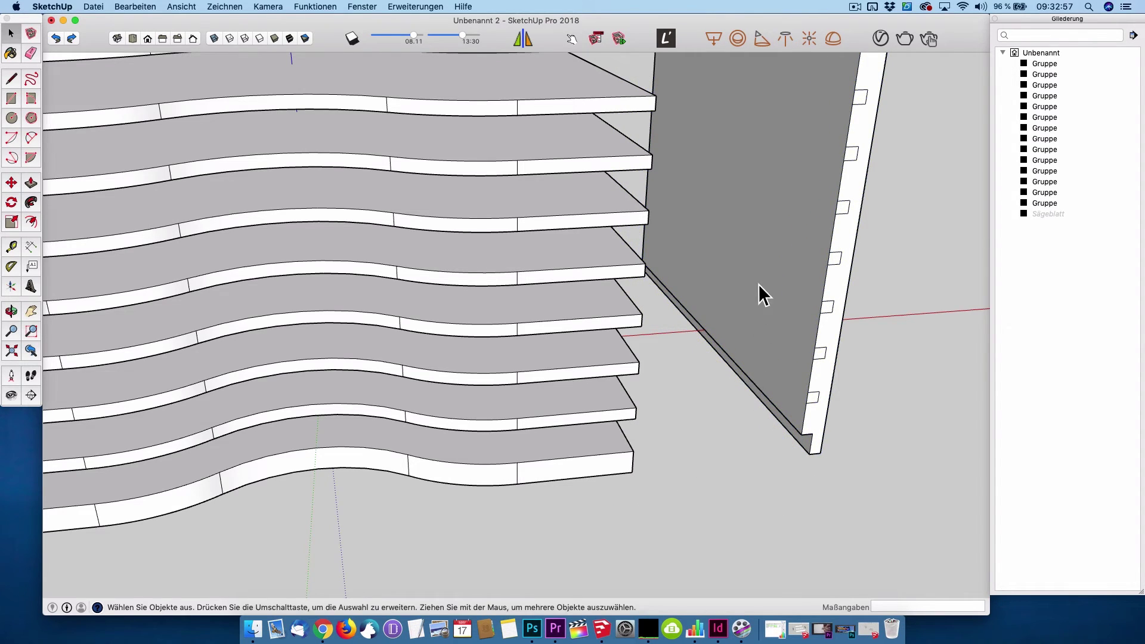
{"action": "middle_click_drag", "start_coordinate": [757, 284], "coordinate": [681, 375], "text": "shift"}
{"action": "scroll", "coordinate": [681, 375], "scroll_direction": "down", "scroll_amount": 3}
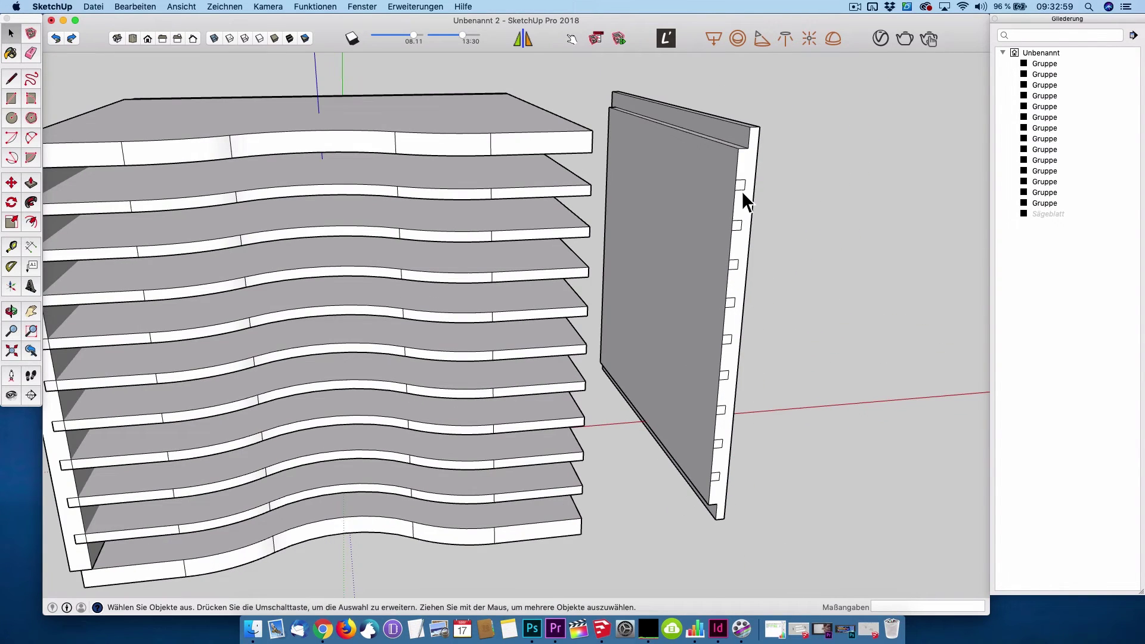
Step: Push the first slot face across the wall to -26,0 to cut the top groove
{"action": "double_click", "coordinate": [745, 199]}
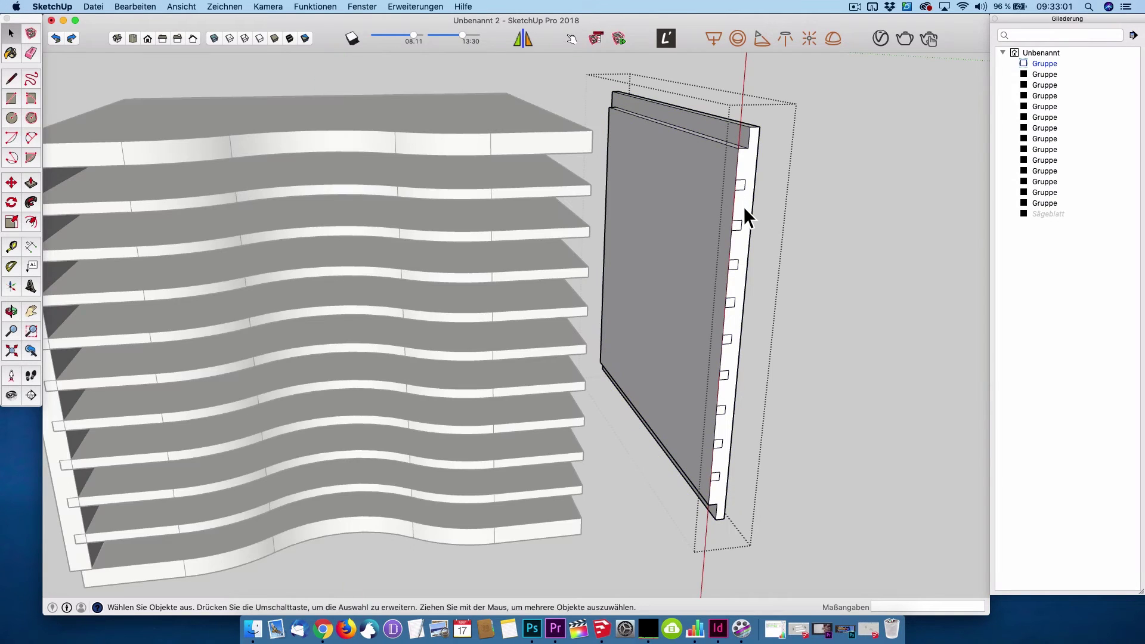
{"action": "key", "text": "p"}
{"action": "left_click_drag", "start_coordinate": [749, 200], "coordinate": [624, 130]}
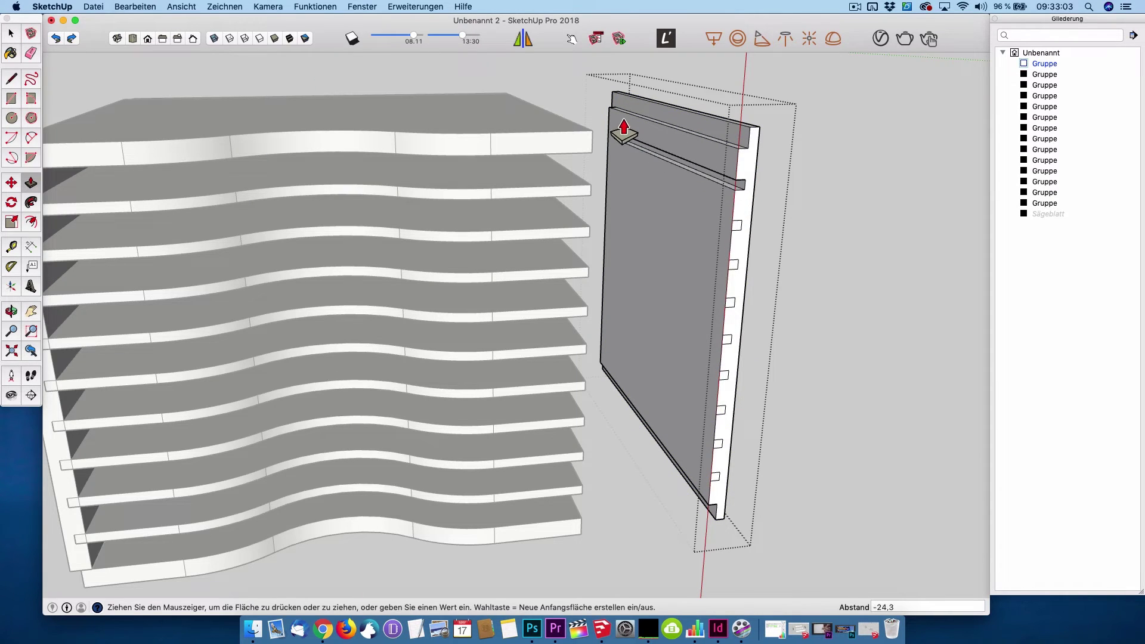
{"action": "left_click", "coordinate": [621, 122]}
Step: Repeat the same groove cut on the remaining eight slots down the wall
{"action": "double_click", "coordinate": [737, 227]}
{"action": "double_click", "coordinate": [734, 266]}
{"action": "double_click", "coordinate": [729, 303]}
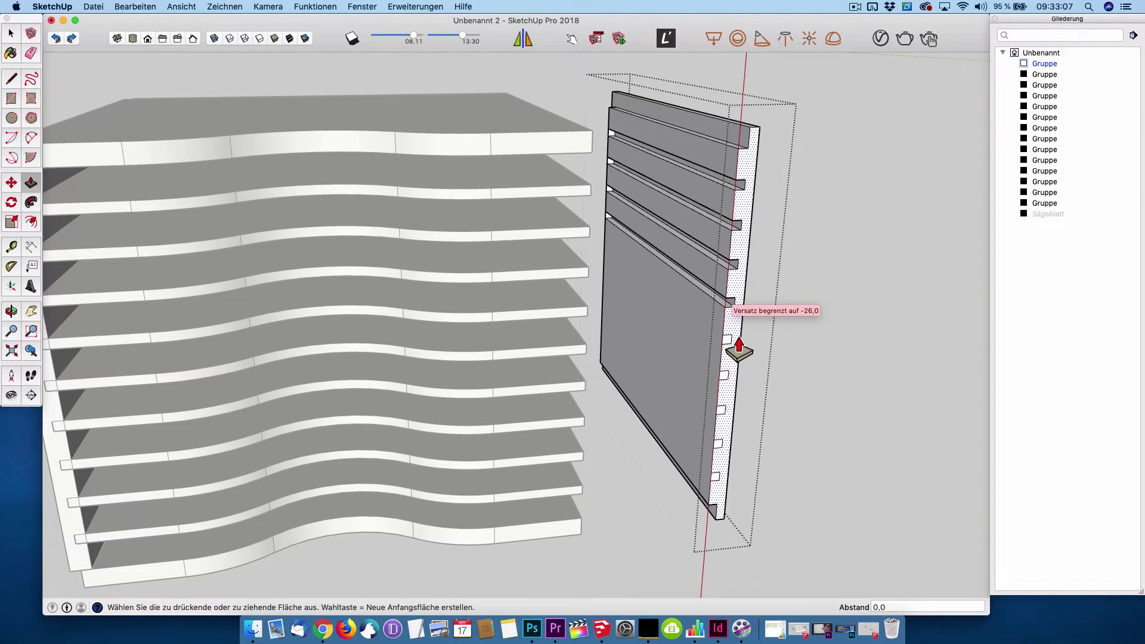
{"action": "double_click", "coordinate": [727, 339]}
{"action": "double_click", "coordinate": [723, 375]}
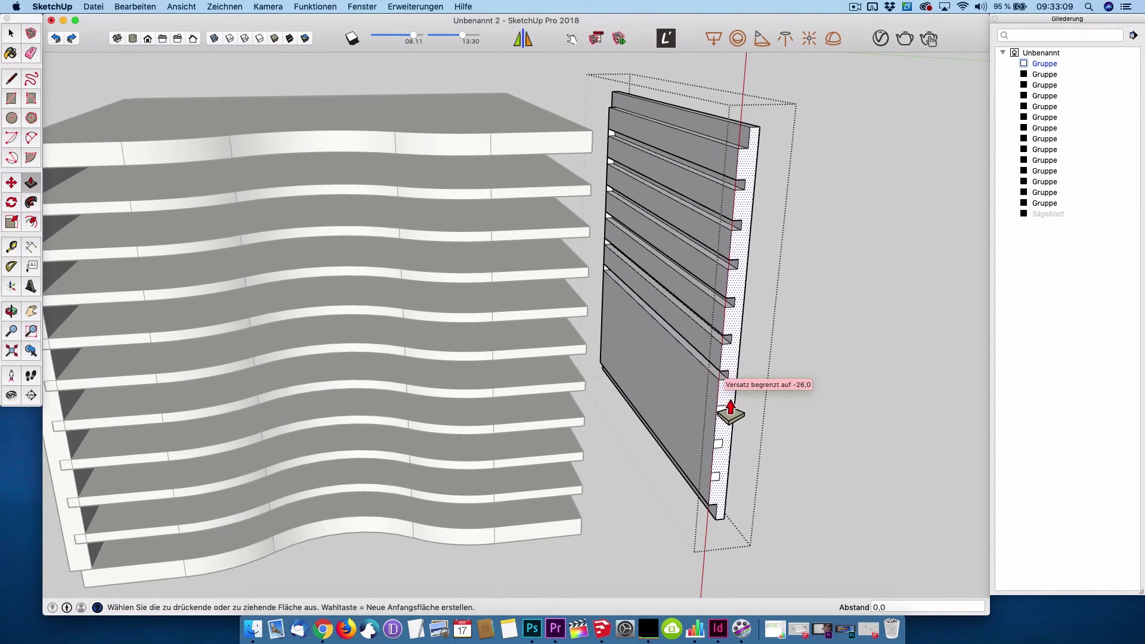
{"action": "double_click", "coordinate": [720, 409]}
{"action": "double_click", "coordinate": [717, 443]}
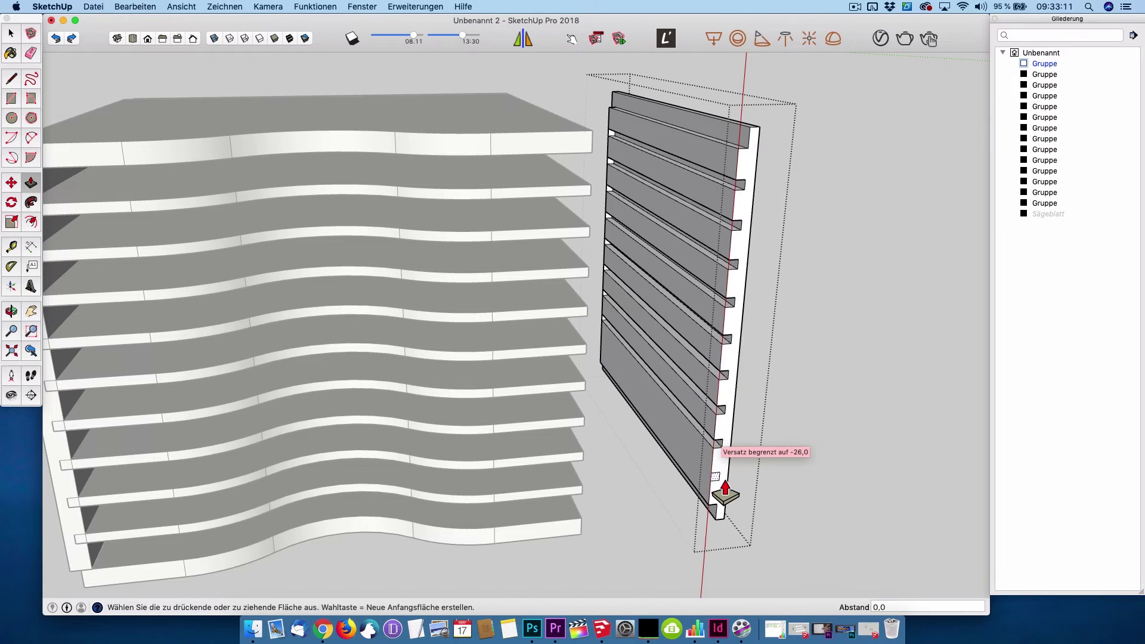
{"action": "double_click", "coordinate": [715, 477]}
{"action": "scroll", "coordinate": [623, 146], "scroll_direction": "up", "scroll_amount": 5}
{"action": "mouse_move", "coordinate": [623, 145]}
{"action": "middle_mouse_down"}
{"action": "mouse_move", "coordinate": [1042, 259]}
{"action": "mouse_move", "coordinate": [639, 146]}
{"action": "mouse_move", "coordinate": [281, 166]}
{"action": "mouse_move", "coordinate": [468, 256]}
{"action": "mouse_move", "coordinate": [696, 45]}
{"action": "mouse_move", "coordinate": [409, 383]}
{"action": "mouse_move", "coordinate": [503, 179]}
{"action": "mouse_move", "coordinate": [491, 325]}
{"action": "mouse_move", "coordinate": [481, 316]}
{"action": "middle_mouse_up"}
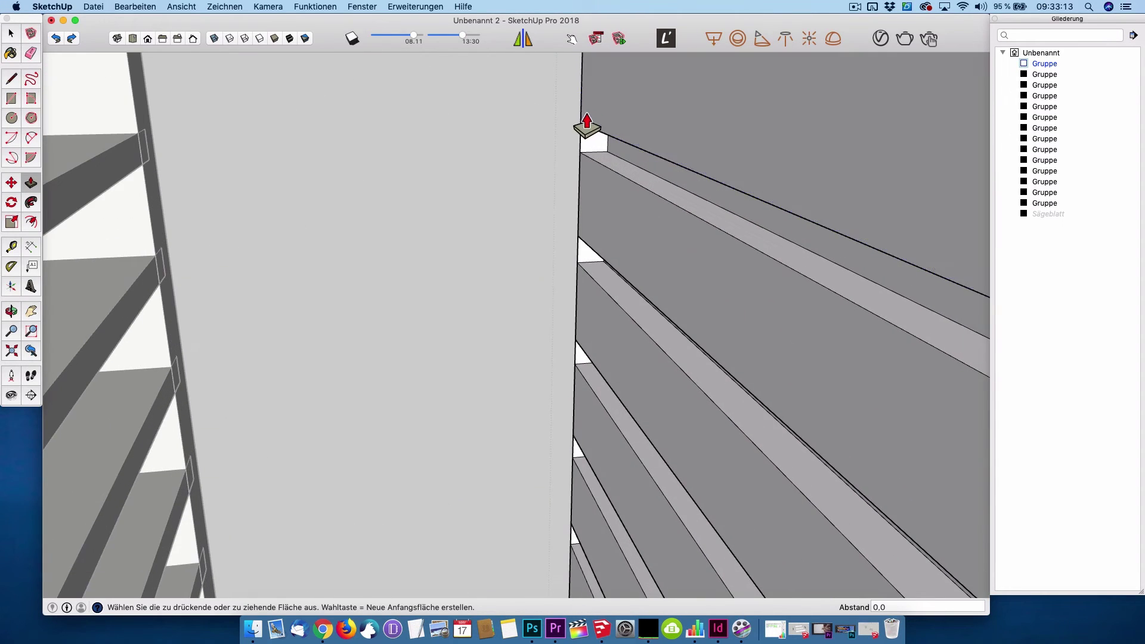
Step: Erase the stray edges and leftover recess faces in the lower slots of the grooved wall
{"action": "key", "text": "e"}
{"action": "left_click", "coordinate": [430, 160]}
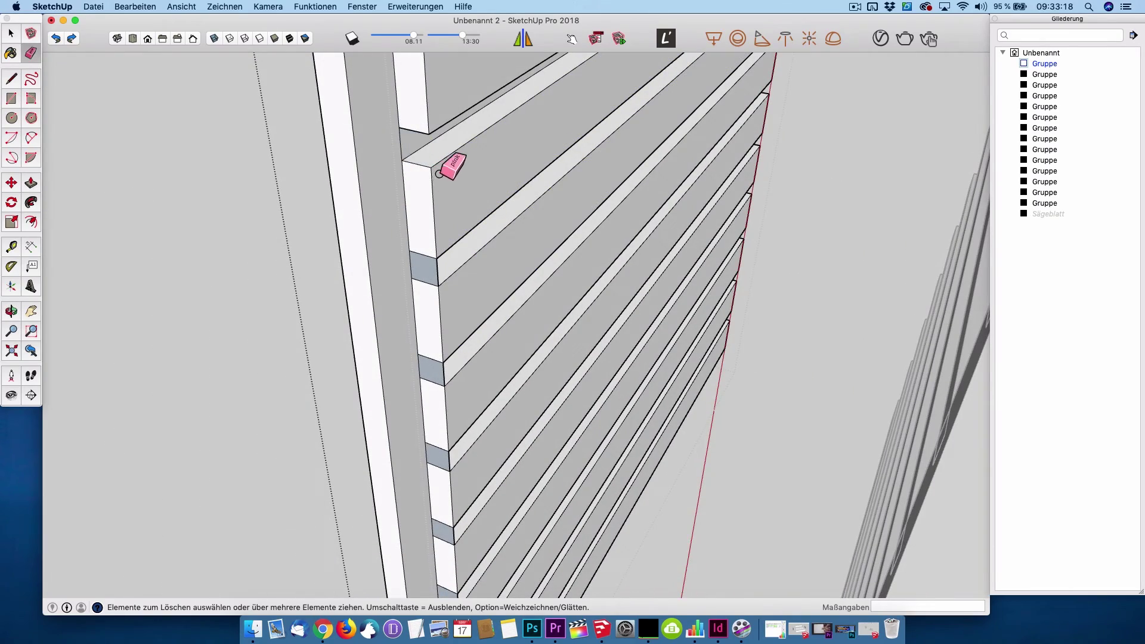
{"action": "left_click", "coordinate": [443, 289]}
{"action": "left_click", "coordinate": [440, 289]}
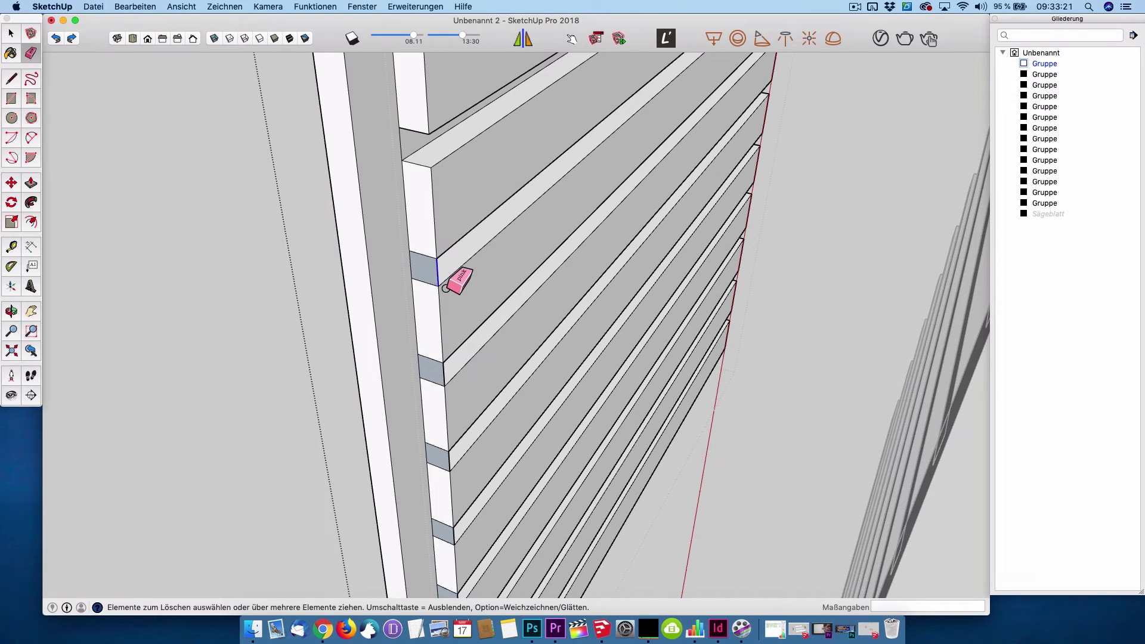
{"action": "left_click", "coordinate": [446, 288]}
{"action": "left_click", "coordinate": [447, 385]}
{"action": "left_click", "coordinate": [452, 471]}
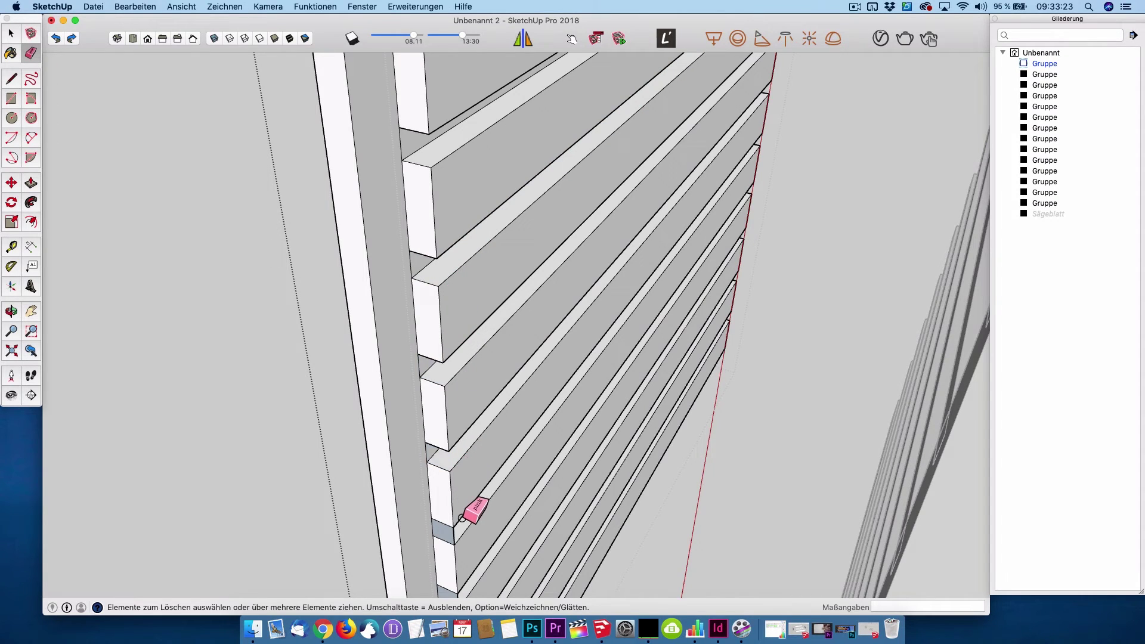
{"action": "left_click", "coordinate": [456, 536]}
Step: Erase the recess faces in the three higher slots of the grooved wall
{"action": "middle_click_drag", "start_coordinate": [472, 503], "coordinate": [458, 232]}
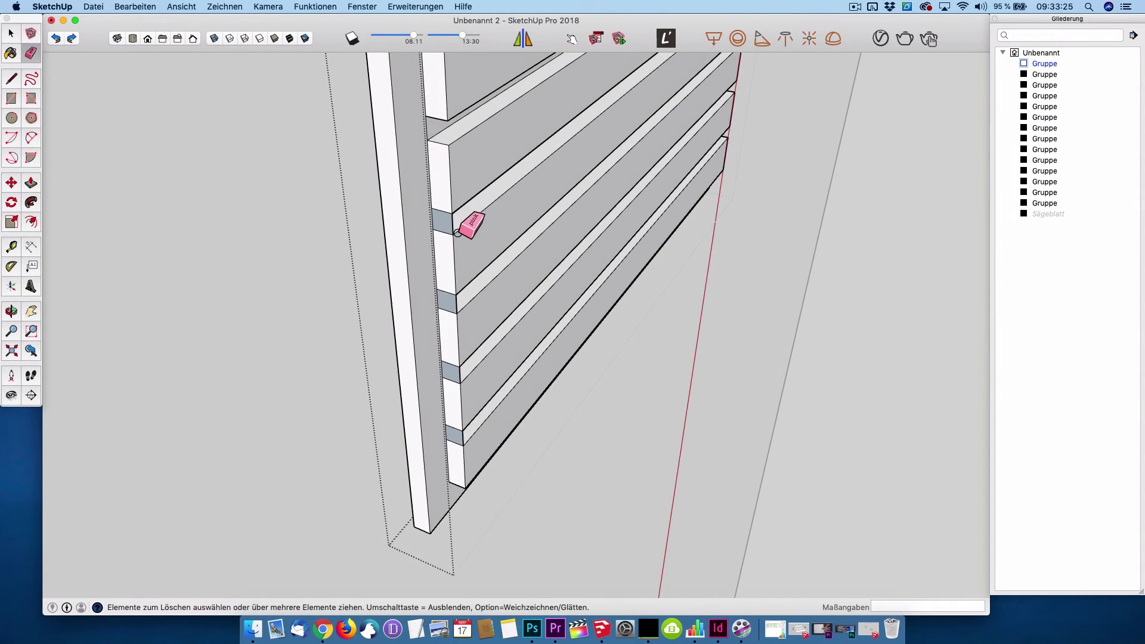
{"action": "left_click", "coordinate": [457, 233]}
{"action": "left_click", "coordinate": [448, 306]}
{"action": "left_click", "coordinate": [458, 377]}
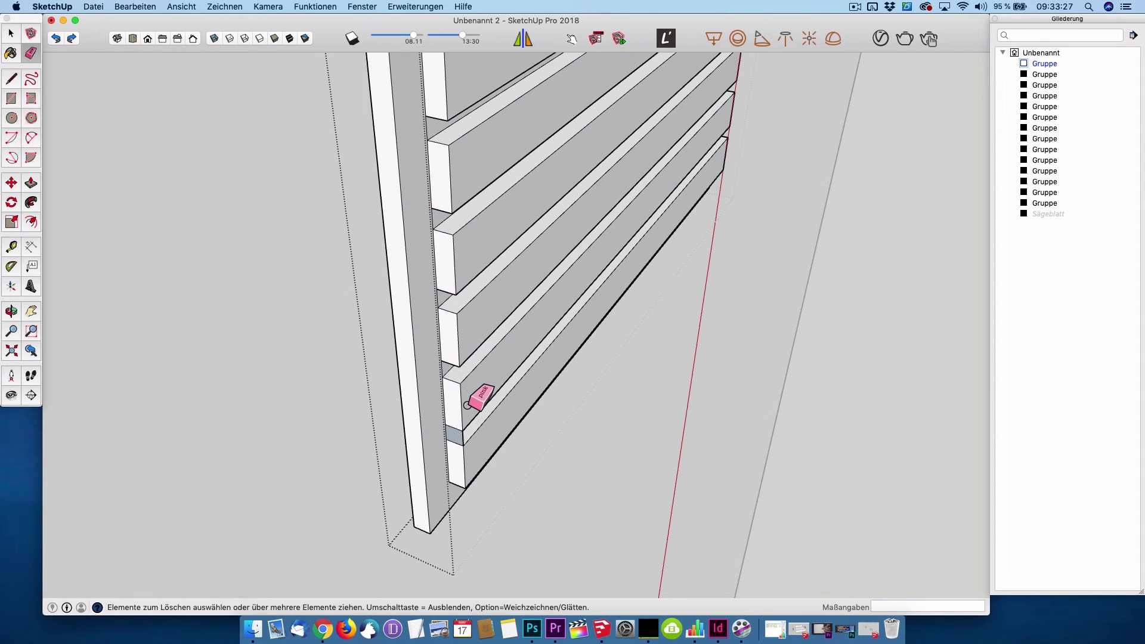
Step: Pan and orbit along the grooved wall to check the cleaned slots and shelves
{"action": "scroll", "coordinate": [466, 452], "scroll_direction": "up", "scroll_amount": 3}
{"action": "scroll", "coordinate": [467, 440], "scroll_direction": "up", "scroll_amount": 2}
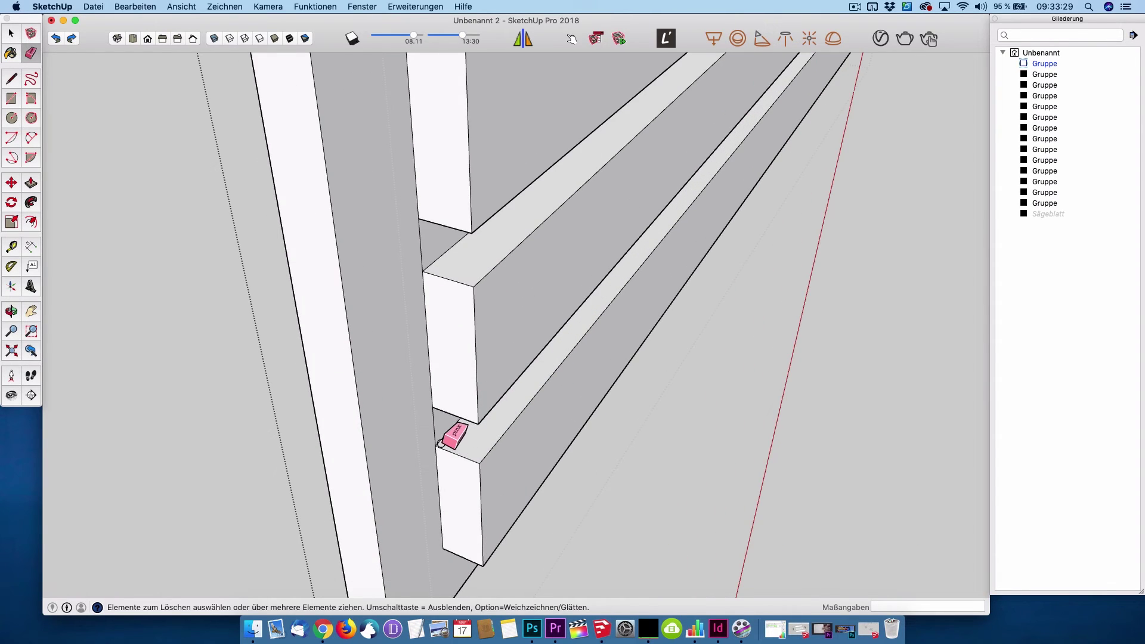
{"action": "scroll", "coordinate": [433, 242], "scroll_direction": "down", "scroll_amount": 2}
{"action": "middle_click_drag", "start_coordinate": [440, 222], "coordinate": [466, 301], "text": "shift"}
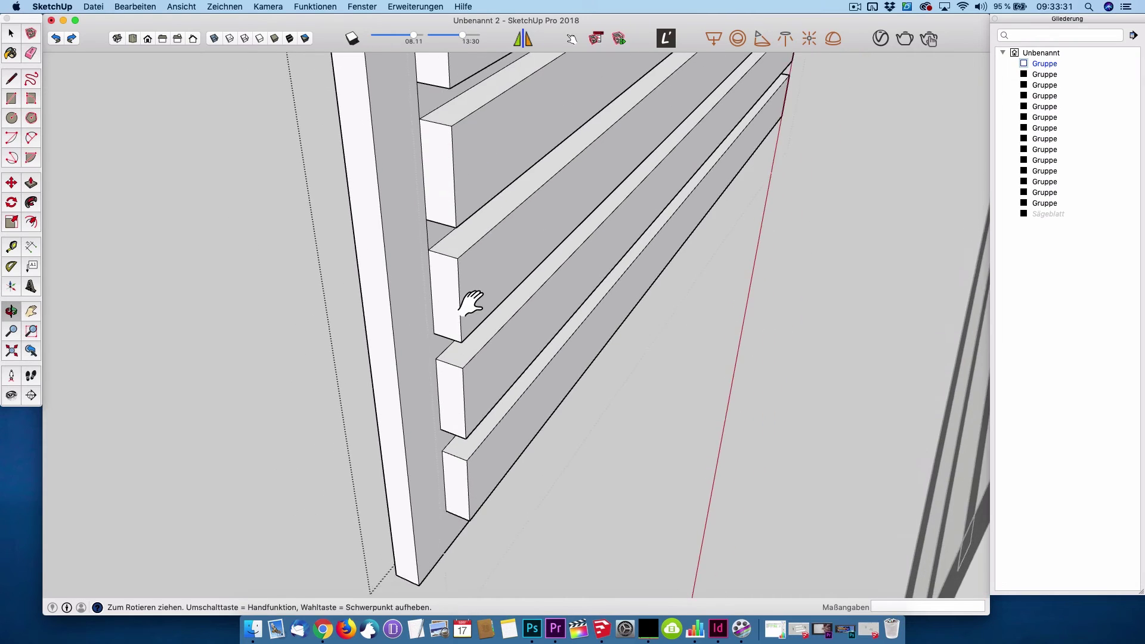
{"action": "scroll", "coordinate": [460, 251], "scroll_direction": "up", "scroll_amount": 1}
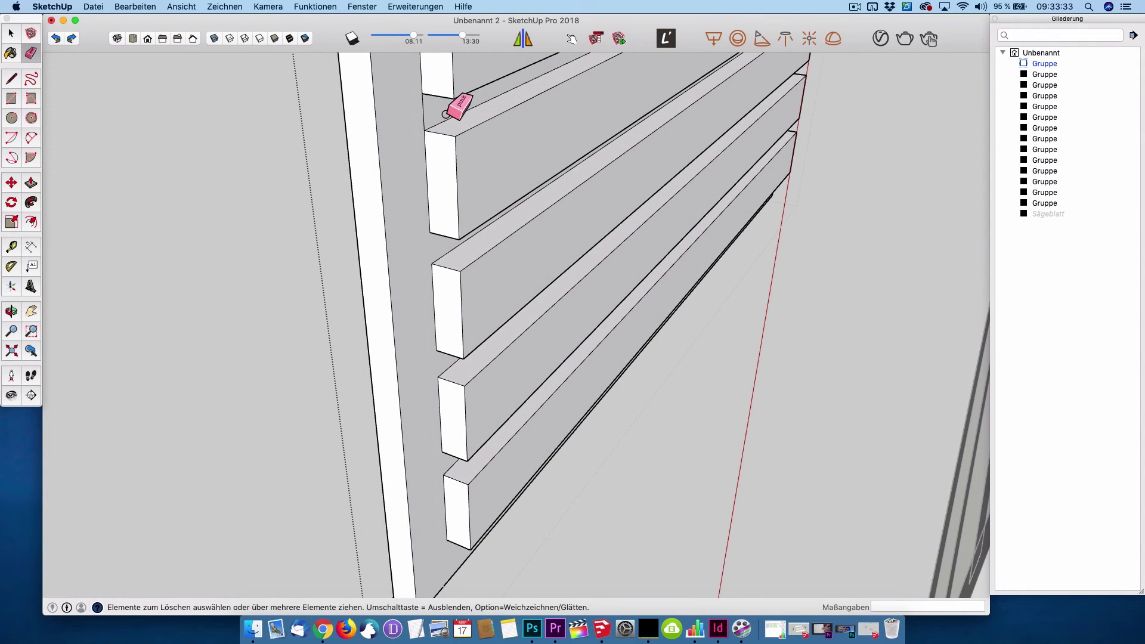
{"action": "mouse_move", "coordinate": [444, 256]}
{"action": "middle_mouse_down", "text": "shift"}
{"action": "mouse_move", "coordinate": [448, 273]}
{"action": "mouse_move", "coordinate": [448, 226]}
{"action": "middle_mouse_up", "text": "shift"}
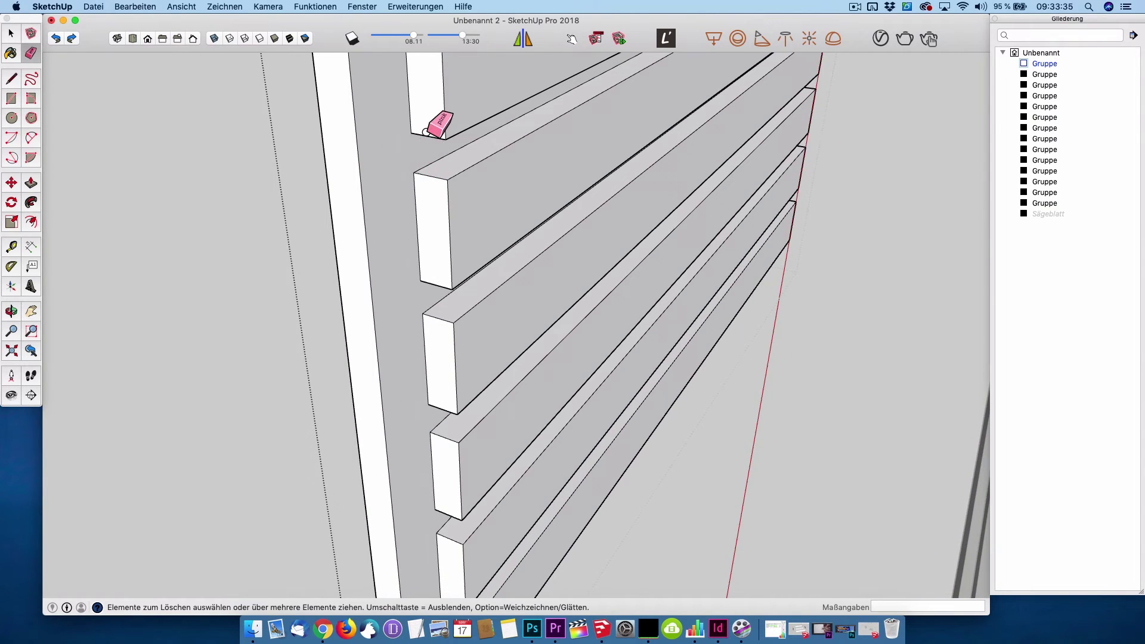
{"action": "middle_click_drag", "start_coordinate": [437, 126], "coordinate": [440, 358], "text": "shift"}
{"action": "middle_click_drag", "start_coordinate": [447, 158], "coordinate": [409, 179], "text": "shift"}
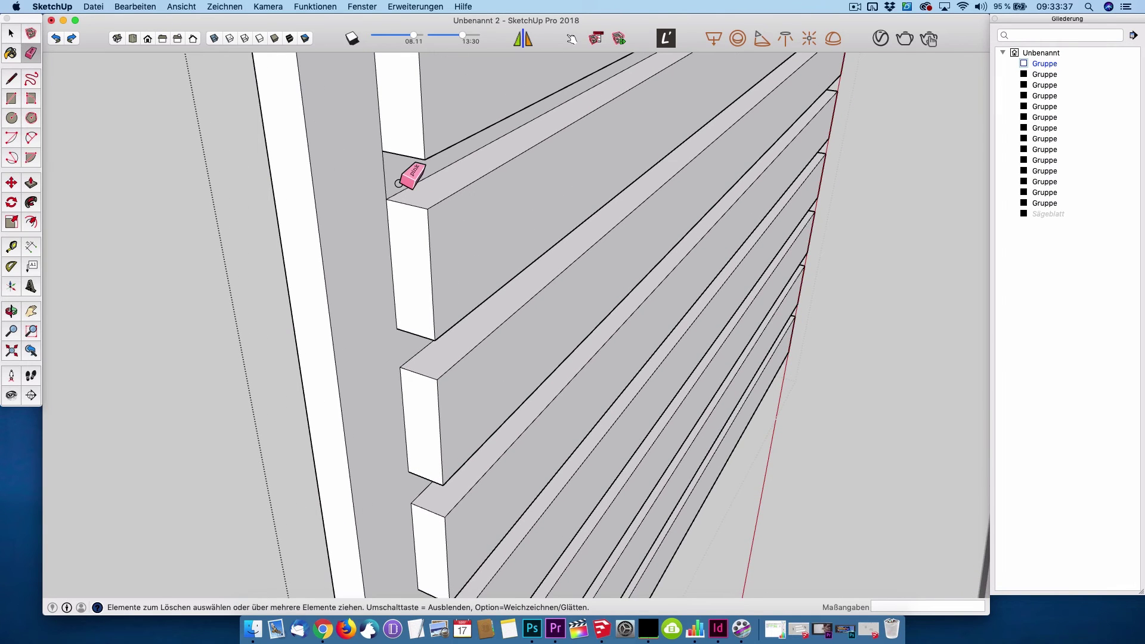
{"action": "mouse_move", "coordinate": [441, 256]}
{"action": "middle_mouse_down", "text": "shift"}
{"action": "mouse_move", "coordinate": [418, 137]}
{"action": "mouse_move", "coordinate": [435, 299]}
{"action": "middle_mouse_up", "text": "shift"}
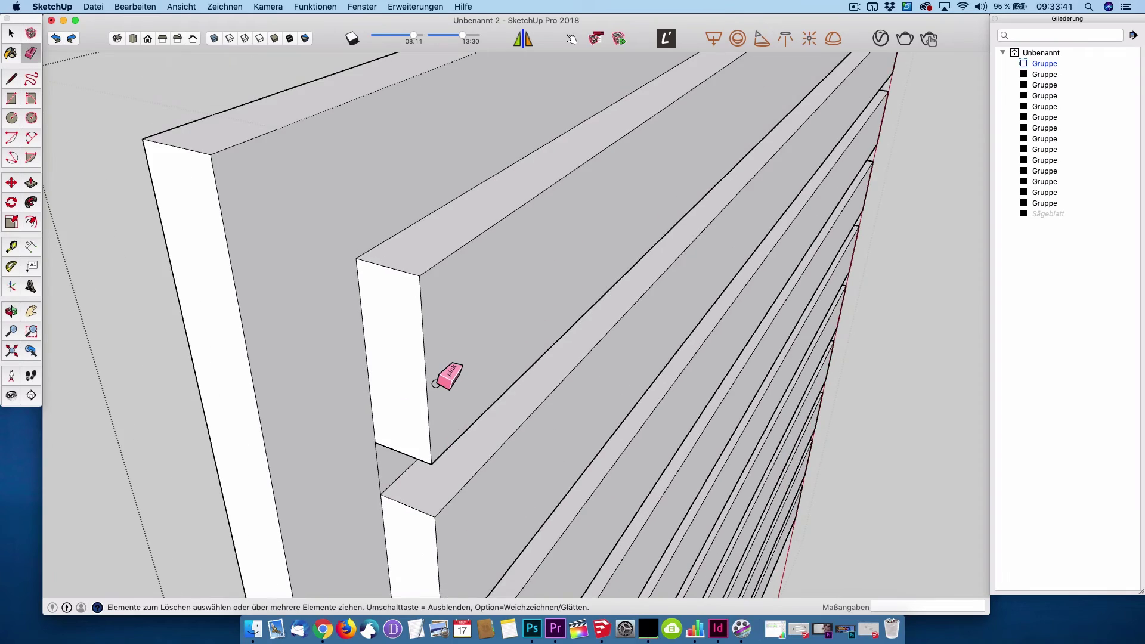
{"action": "scroll", "coordinate": [448, 373], "scroll_direction": "down", "scroll_amount": 3}
{"action": "scroll", "coordinate": [441, 379], "scroll_direction": "down", "scroll_amount": 3}
{"action": "scroll", "coordinate": [435, 394], "scroll_direction": "up", "scroll_amount": 5}
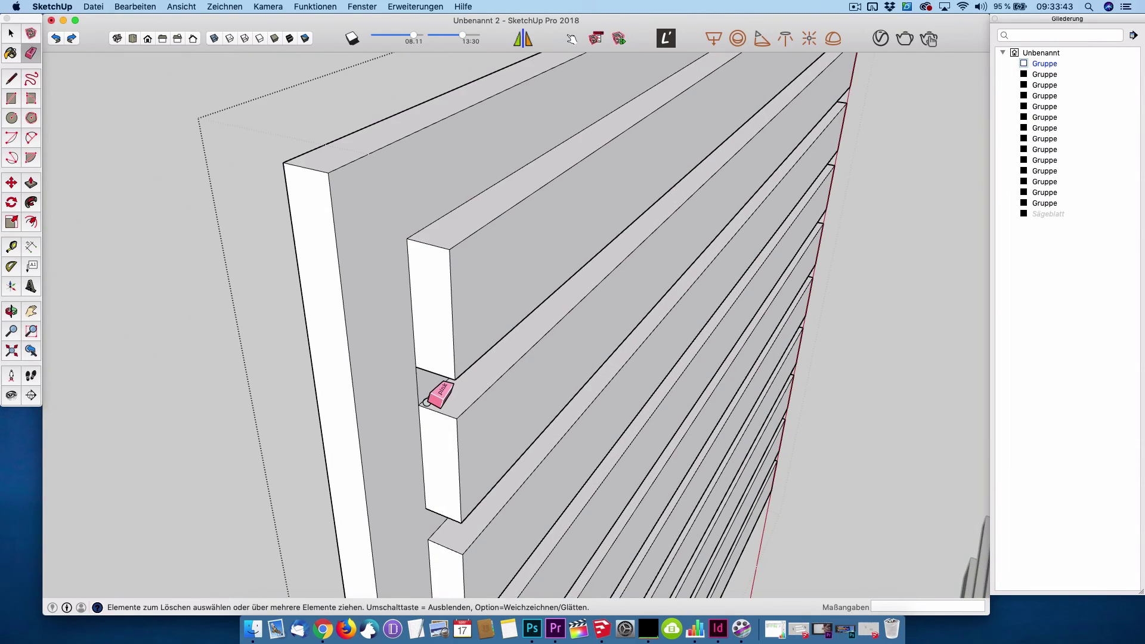
{"action": "scroll", "coordinate": [288, 316], "scroll_direction": "down", "scroll_amount": 1}
{"action": "scroll", "coordinate": [287, 316], "scroll_direction": "down", "scroll_amount": 2}
{"action": "mouse_move", "coordinate": [228, 309]}
{"action": "middle_mouse_down"}
{"action": "mouse_move", "coordinate": [389, 306]}
{"action": "mouse_move", "coordinate": [396, 260]}
{"action": "mouse_move", "coordinate": [762, 238]}
{"action": "mouse_move", "coordinate": [345, 232]}
{"action": "mouse_move", "coordinate": [695, 225]}
{"action": "middle_mouse_up"}
{"action": "scroll", "coordinate": [667, 245], "scroll_direction": "up", "scroll_amount": 2}
{"action": "scroll", "coordinate": [668, 245], "scroll_direction": "down", "scroll_amount": 3}
Step: Delete the plain left side wall of the shelf unit
{"action": "middle_click_drag", "start_coordinate": [669, 263], "coordinate": [642, 254]}
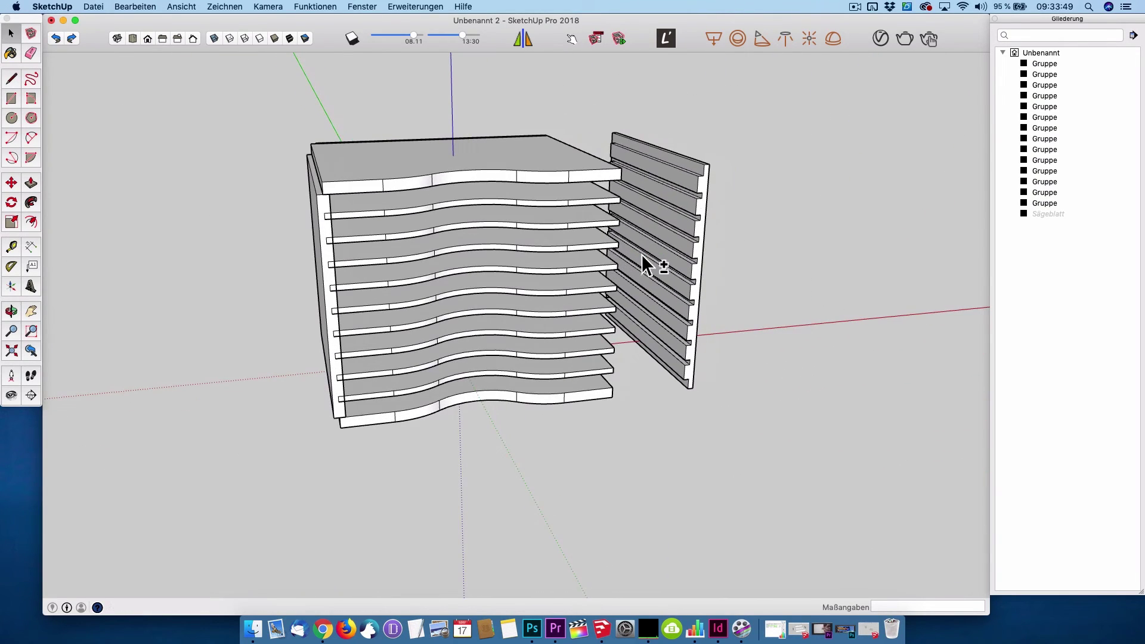
{"action": "left_click", "coordinate": [327, 233]}
{"action": "key", "text": "Delete"}
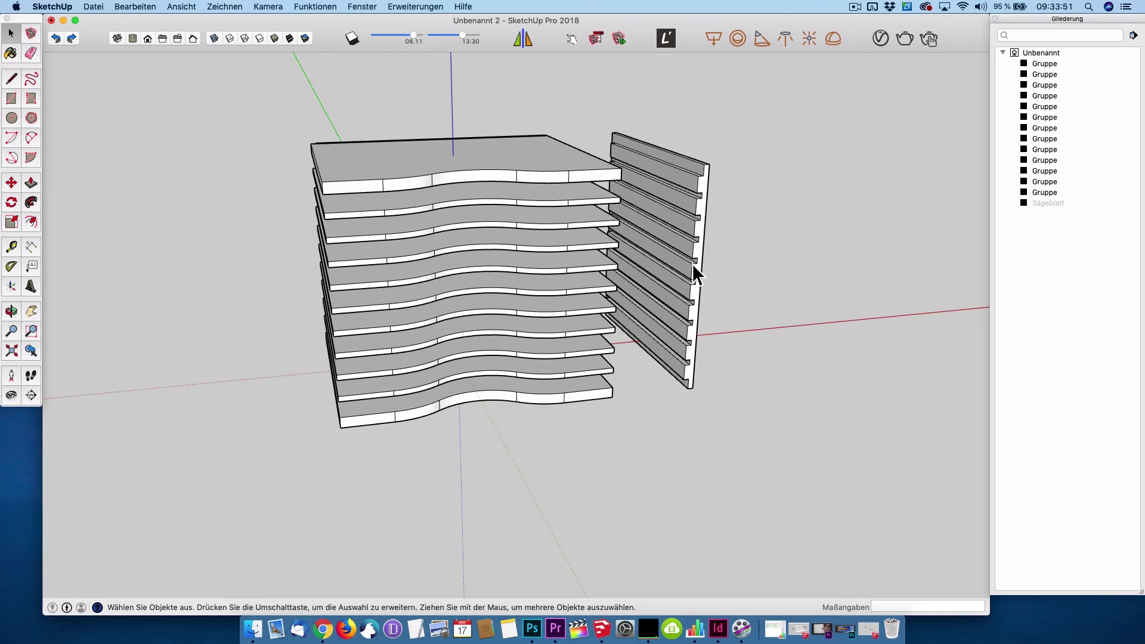
Step: Copy the grooved side wall to the shelves' left side, slots facing inward
{"action": "left_click", "coordinate": [693, 263]}
{"action": "key", "text": "m"}
{"action": "scroll", "coordinate": [706, 334], "scroll_direction": "up", "scroll_amount": 2}
{"action": "scroll", "coordinate": [698, 388], "scroll_direction": "up", "scroll_amount": 2}
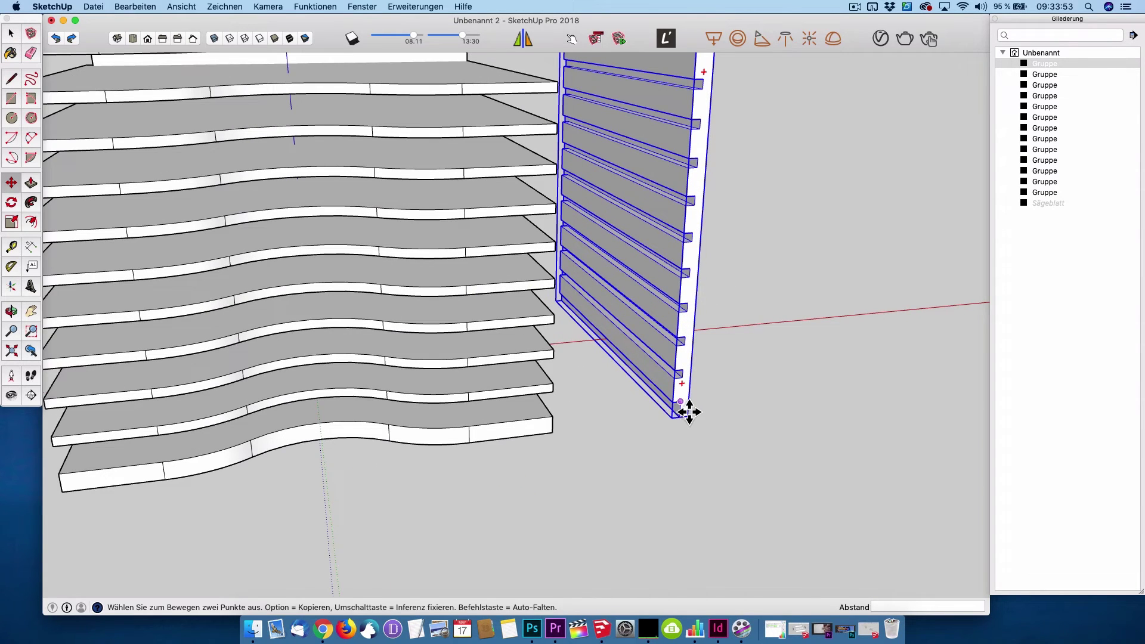
{"action": "left_click", "coordinate": [680, 401]}
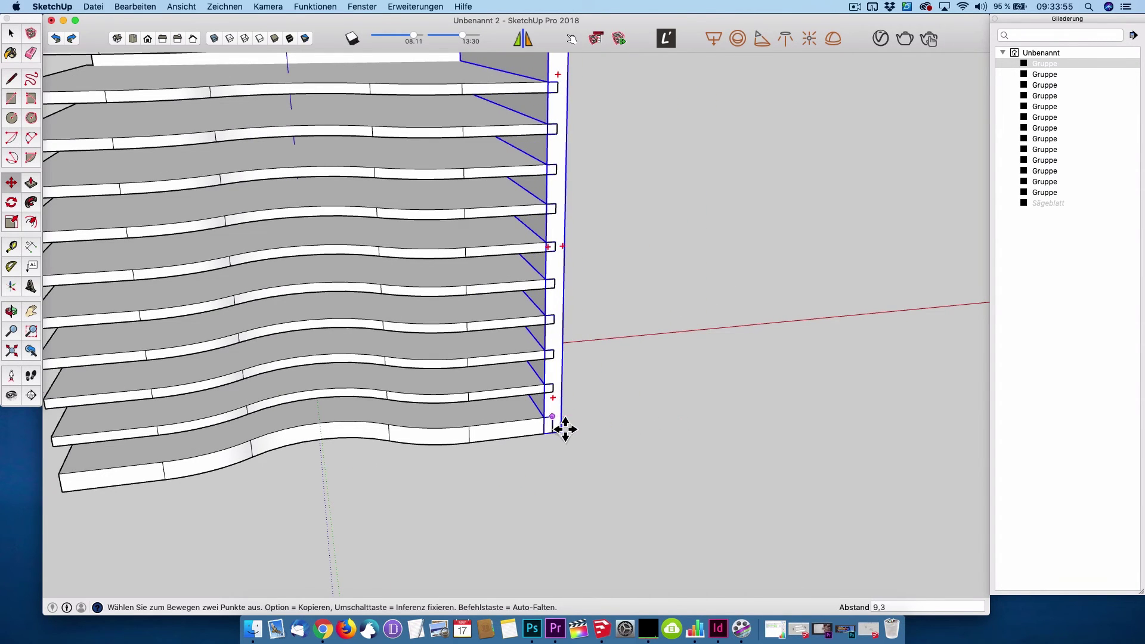
{"action": "key", "text": "alt"}
{"action": "middle_click_drag", "start_coordinate": [276, 447], "coordinate": [554, 404]}
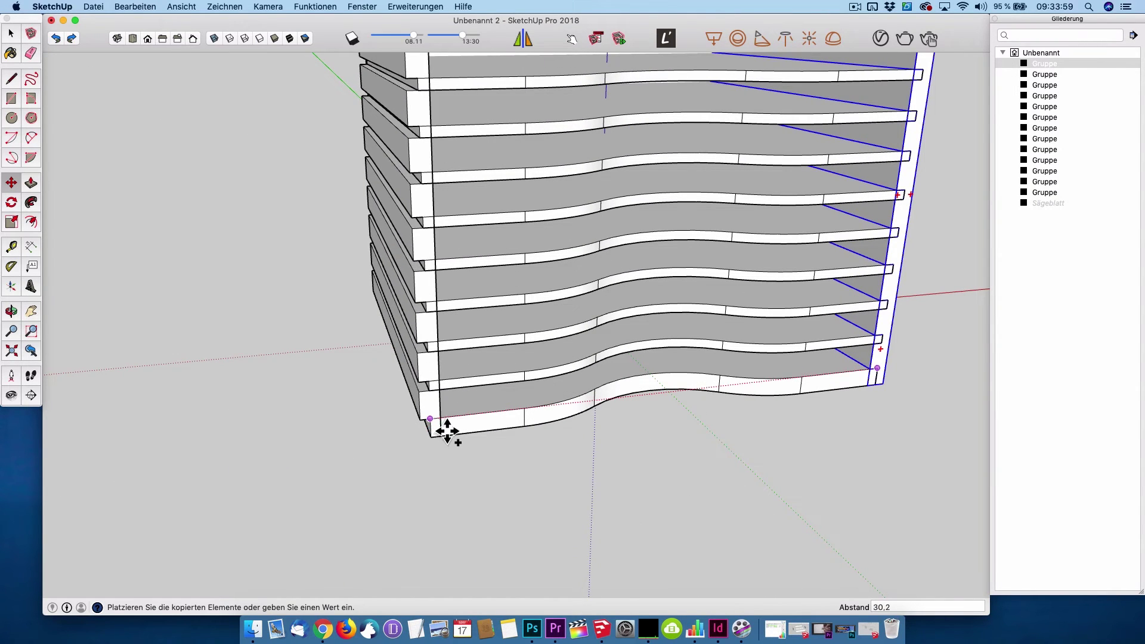
{"action": "left_click", "coordinate": [440, 431]}
Step: Bring up the context menu on the new wall copy to intersect its faces
{"action": "right_click", "coordinate": [432, 405]}
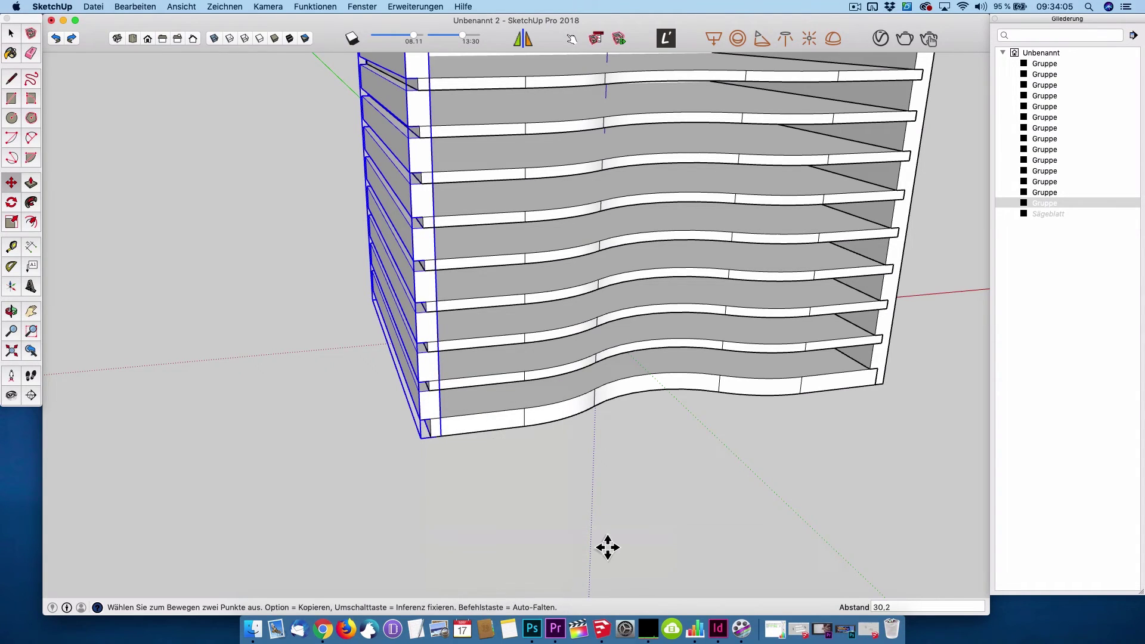
{"action": "right_click", "coordinate": [428, 411]}
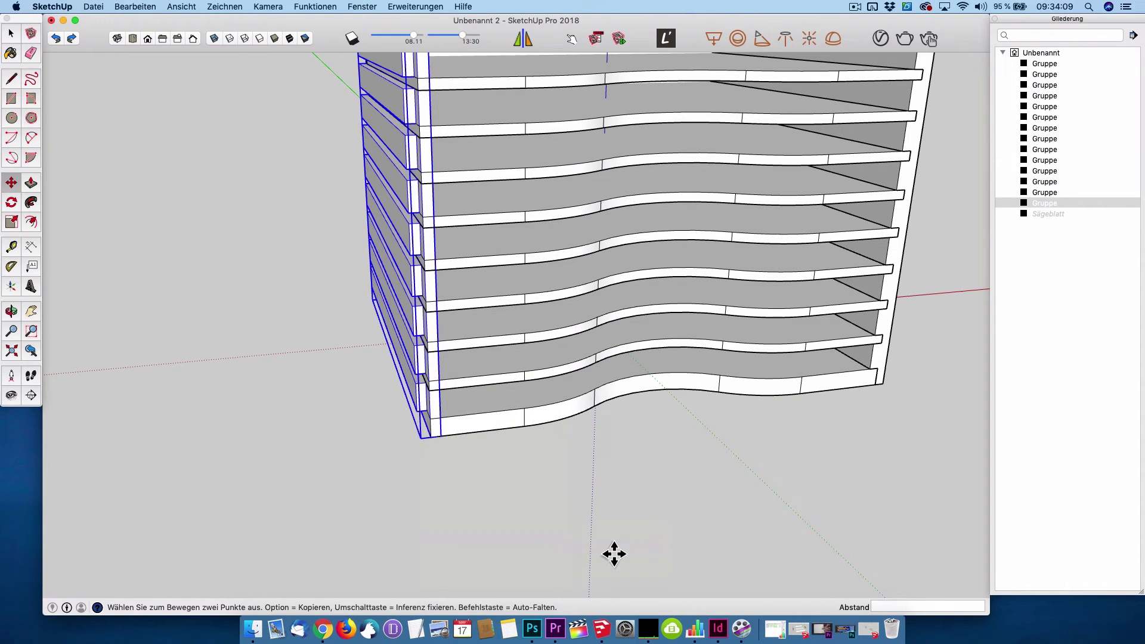
{"action": "right_click", "coordinate": [430, 412]}
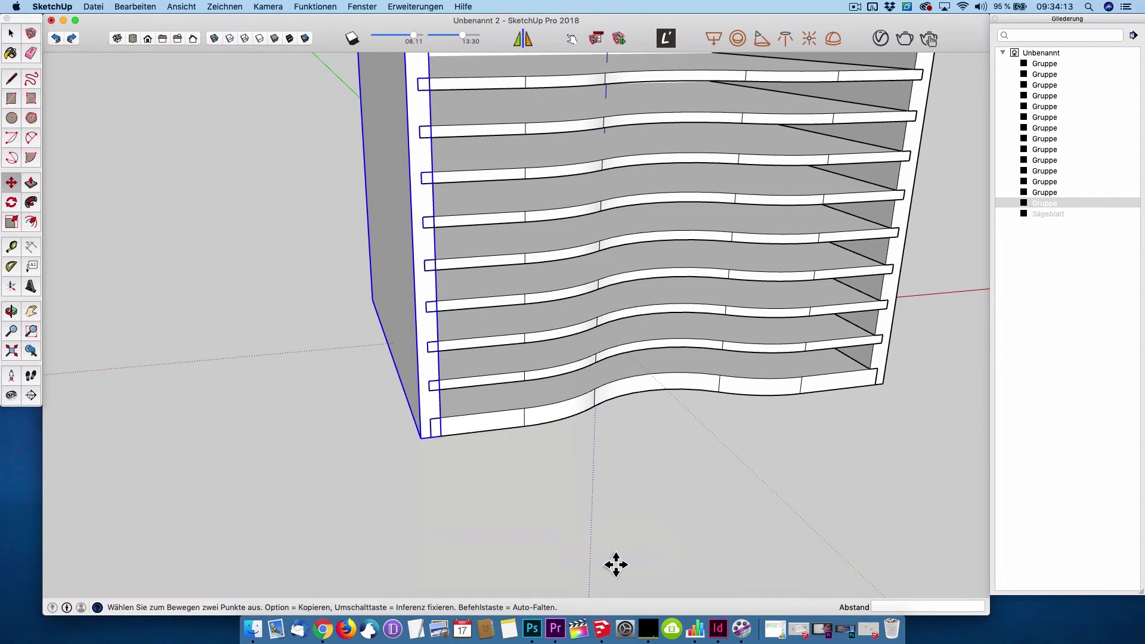
Step: Push/Pull the front-corner panel edge out 0,6 to close the corner gap
{"action": "scroll", "coordinate": [503, 486], "scroll_direction": "down", "scroll_amount": 3}
{"action": "mouse_move", "coordinate": [544, 440]}
{"action": "middle_mouse_down"}
{"action": "mouse_move", "coordinate": [524, 378]}
{"action": "mouse_move", "coordinate": [632, 409]}
{"action": "mouse_move", "coordinate": [588, 441]}
{"action": "mouse_move", "coordinate": [952, 386]}
{"action": "middle_mouse_up"}
{"action": "scroll", "coordinate": [579, 418], "scroll_direction": "down", "scroll_amount": 3}
{"action": "mouse_move", "coordinate": [467, 325]}
{"action": "middle_mouse_down"}
{"action": "mouse_move", "coordinate": [557, 322]}
{"action": "mouse_move", "coordinate": [585, 335]}
{"action": "mouse_move", "coordinate": [542, 388]}
{"action": "middle_mouse_up"}
{"action": "scroll", "coordinate": [546, 323], "scroll_direction": "up", "scroll_amount": 3}
{"action": "scroll", "coordinate": [546, 323], "scroll_direction": "up", "scroll_amount": 3}
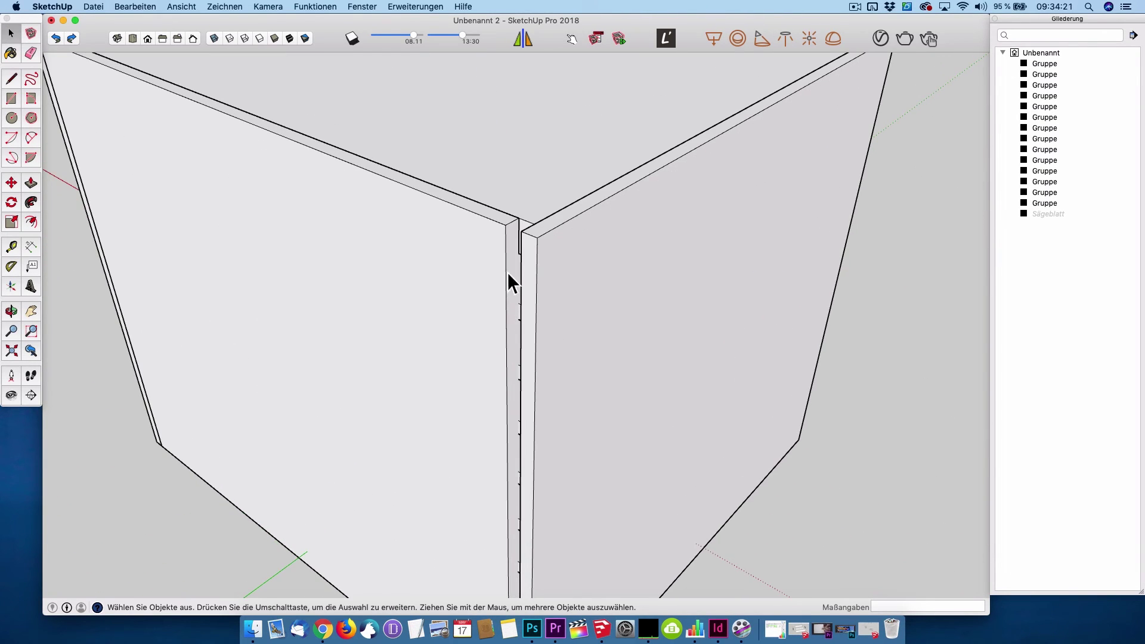
{"action": "middle_click_drag", "start_coordinate": [507, 272], "coordinate": [562, 264]}
{"action": "left_click", "coordinate": [564, 263]}
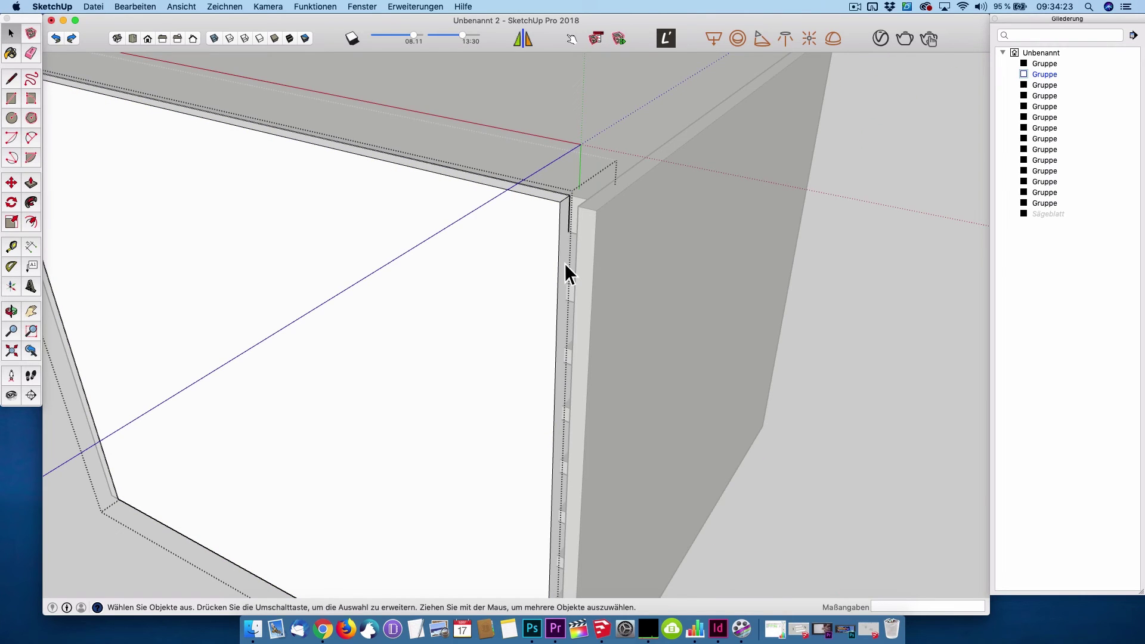
{"action": "key", "text": "p"}
{"action": "left_click", "coordinate": [573, 271]}
{"action": "key", "text": "space"}
Step: Orbit to low and high corner views to check the finished shelf box
{"action": "scroll", "coordinate": [587, 239], "scroll_direction": "down", "scroll_amount": 5}
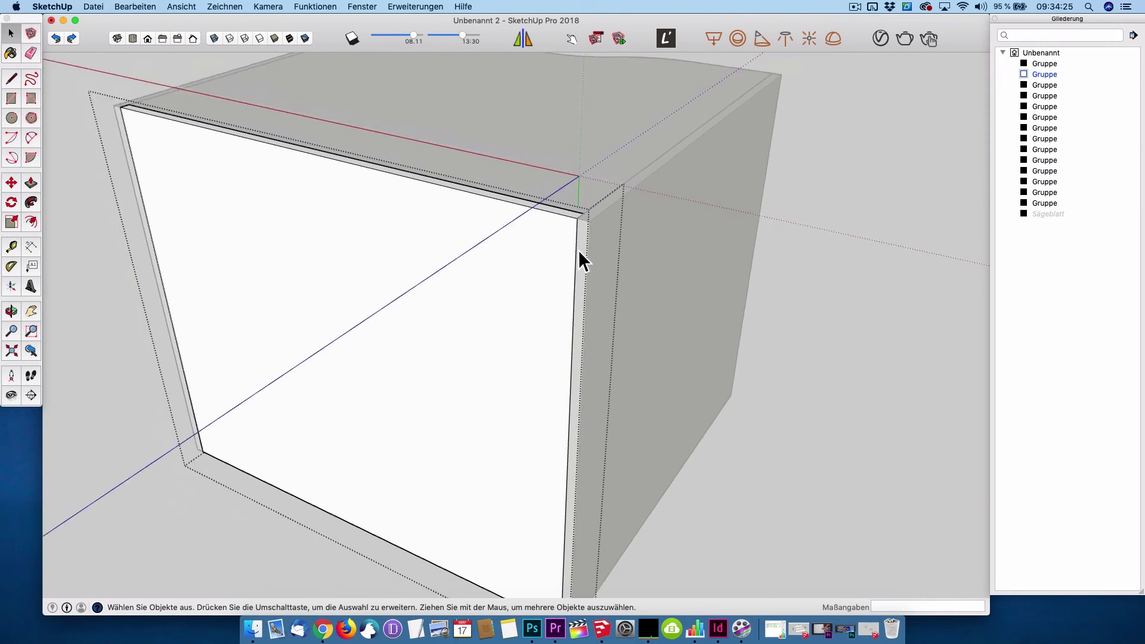
{"action": "mouse_move", "coordinate": [578, 256]}
{"action": "middle_mouse_down"}
{"action": "mouse_move", "coordinate": [700, 547]}
{"action": "mouse_move", "coordinate": [659, 401]}
{"action": "mouse_move", "coordinate": [648, 454]}
{"action": "mouse_move", "coordinate": [655, 312]}
{"action": "mouse_move", "coordinate": [795, 316]}
{"action": "middle_mouse_up"}
{"action": "mouse_move", "coordinate": [383, 243]}
{"action": "middle_mouse_down"}
{"action": "mouse_move", "coordinate": [646, 304]}
{"action": "mouse_move", "coordinate": [606, 345]}
{"action": "mouse_move", "coordinate": [539, 278]}
{"action": "mouse_move", "coordinate": [475, 301]}
{"action": "mouse_move", "coordinate": [600, 296]}
{"action": "mouse_move", "coordinate": [604, 285]}
{"action": "mouse_move", "coordinate": [592, 290]}
{"action": "mouse_move", "coordinate": [843, 314]}
{"action": "mouse_move", "coordinate": [621, 316]}
{"action": "mouse_move", "coordinate": [632, 316]}
{"action": "mouse_move", "coordinate": [634, 294]}
{"action": "mouse_move", "coordinate": [324, 306]}
{"action": "mouse_move", "coordinate": [588, 359]}
{"action": "mouse_move", "coordinate": [577, 189]}
{"action": "mouse_move", "coordinate": [567, 276]}
{"action": "mouse_move", "coordinate": [540, 317]}
{"action": "middle_mouse_up"}
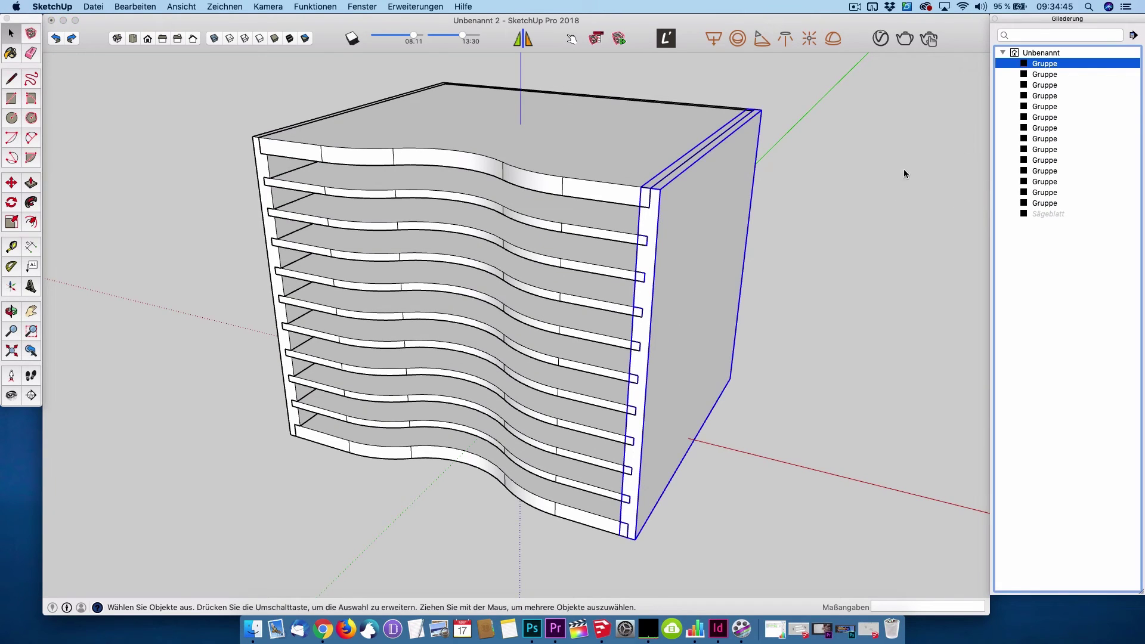
{"action": "left_click", "coordinate": [861, 288]}
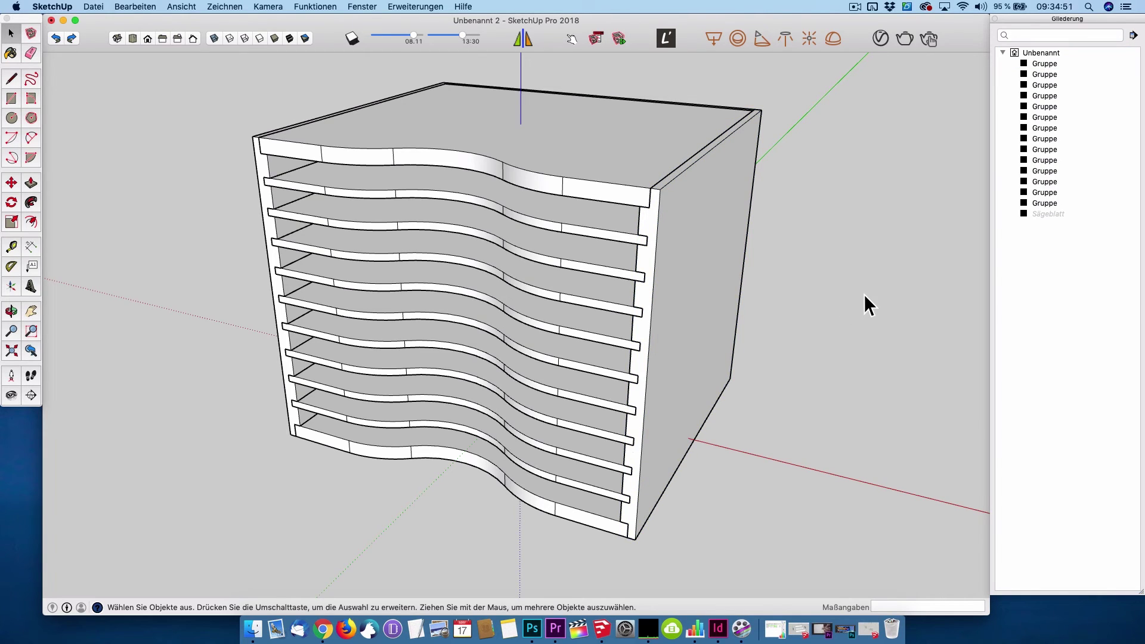